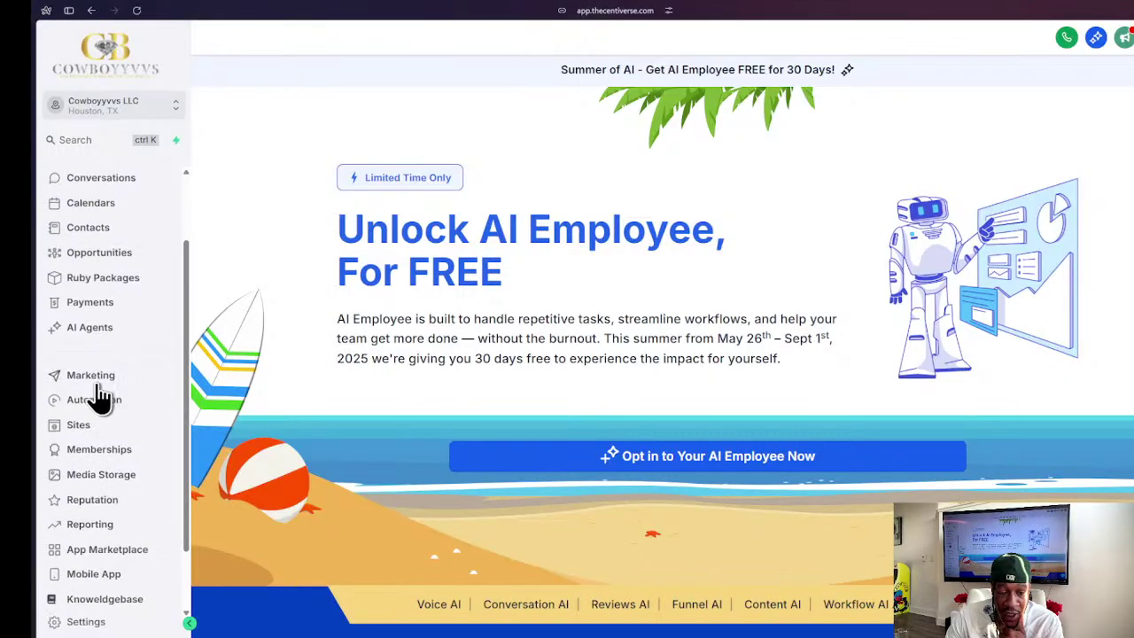
- Open the AI Agents section and back out of the support widget's live chat
{"action": "scroll", "coordinate": [92, 245], "scroll_direction": "up", "scroll_amount": 3}
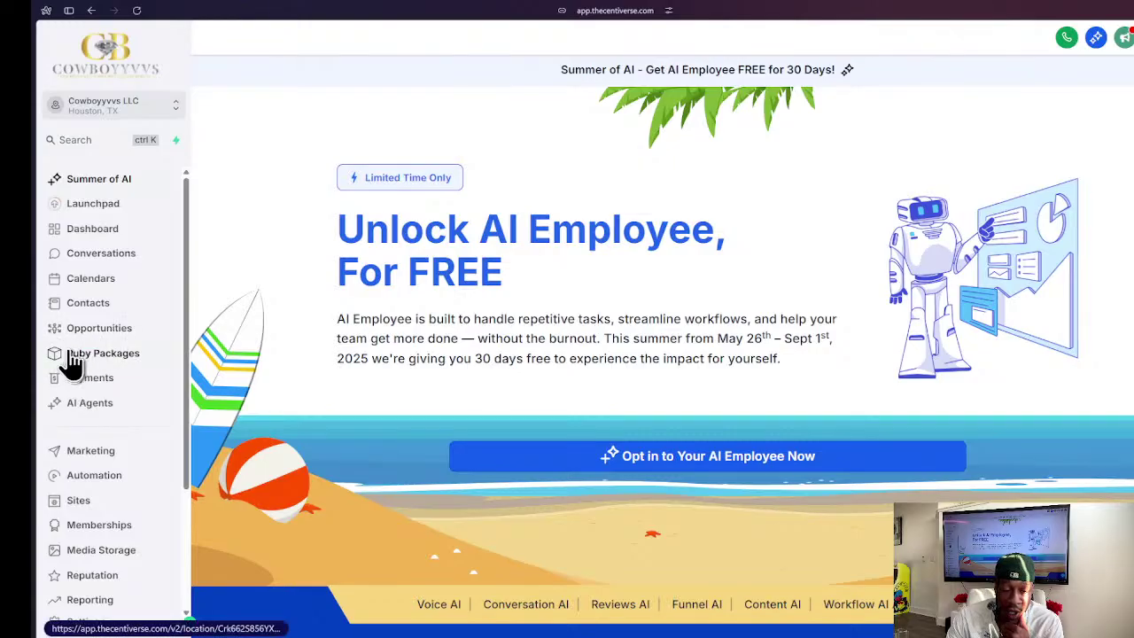
{"action": "scroll", "coordinate": [75, 359], "scroll_direction": "down", "scroll_amount": 1}
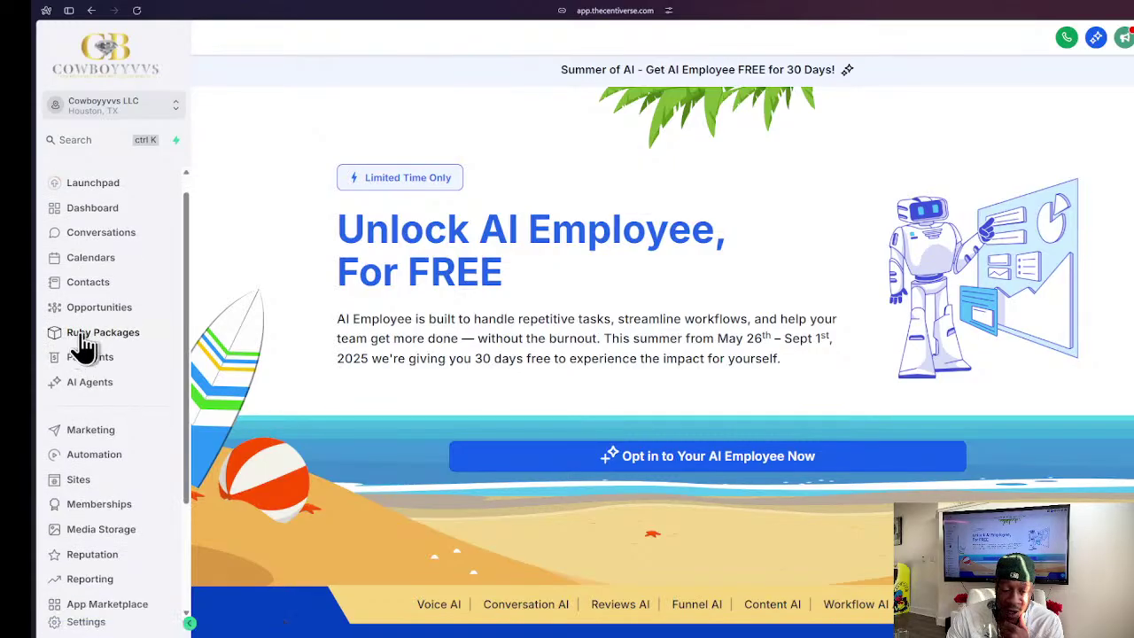
{"action": "left_click", "coordinate": [88, 394]}
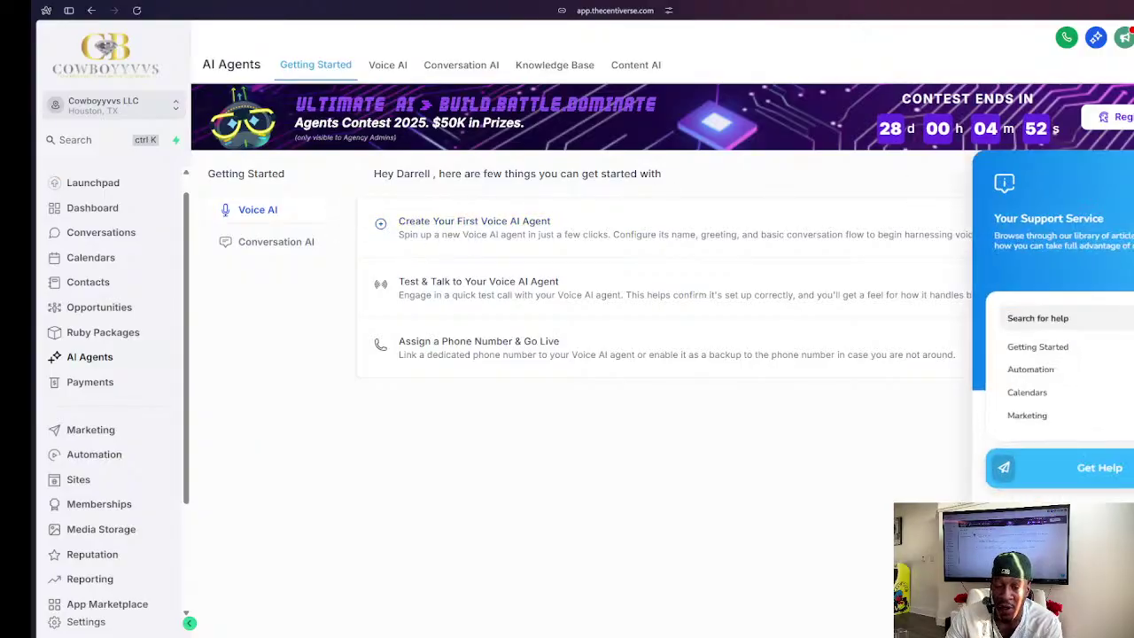
{"action": "left_click", "coordinate": [975, 457]}
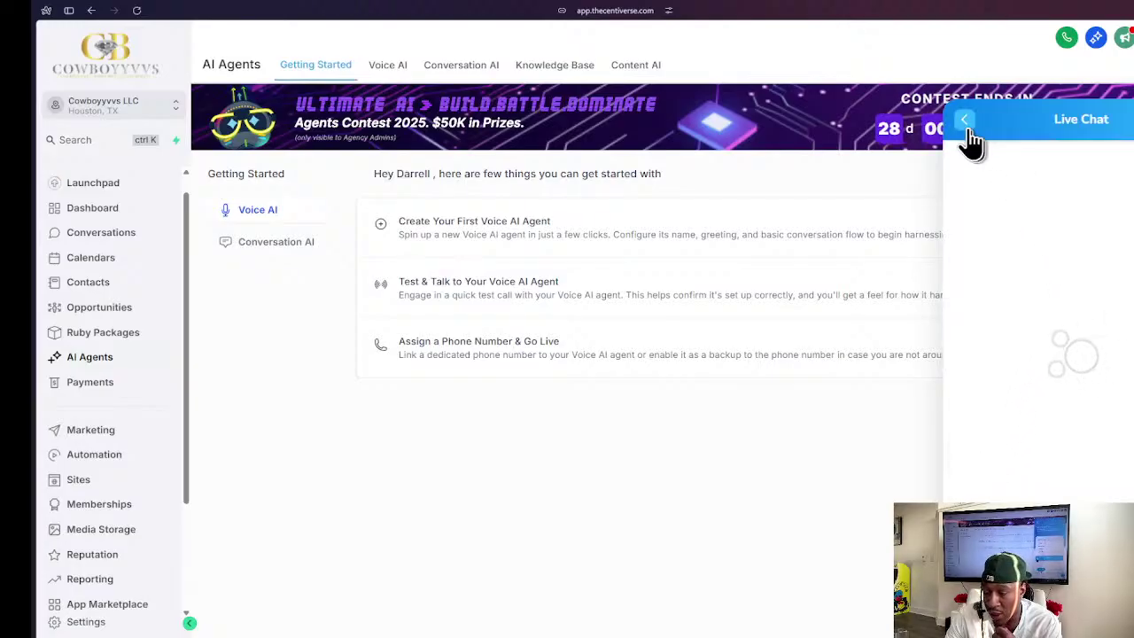
{"action": "left_click", "coordinate": [963, 121]}
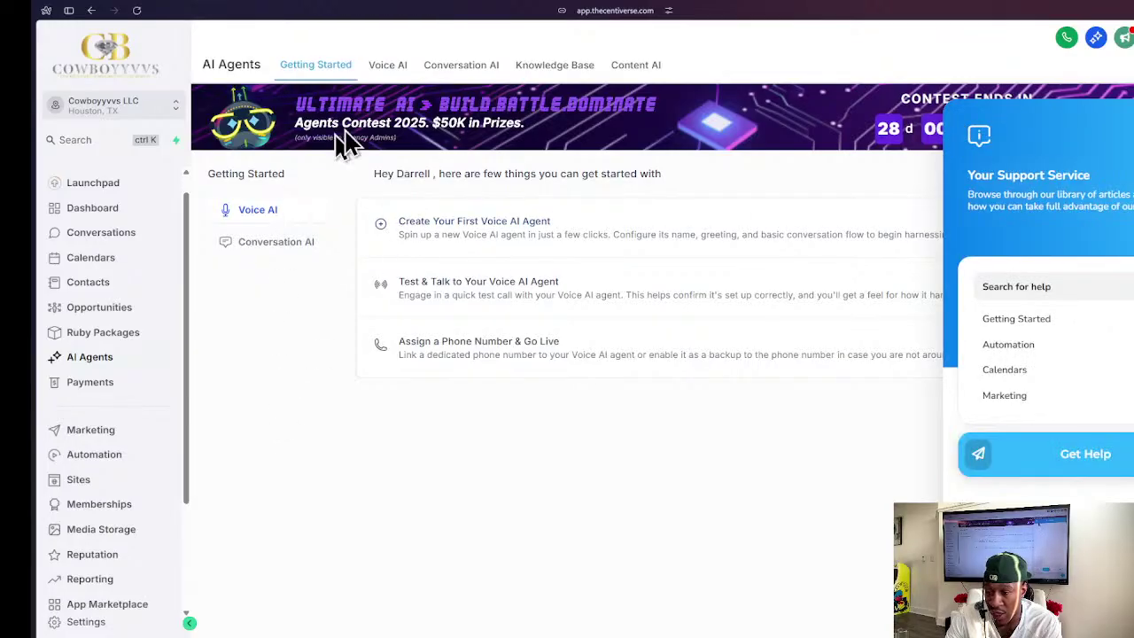
- Open the Voice AI dashboard and review its call statistics, completed calls chart and call log
{"action": "left_click", "coordinate": [392, 75]}
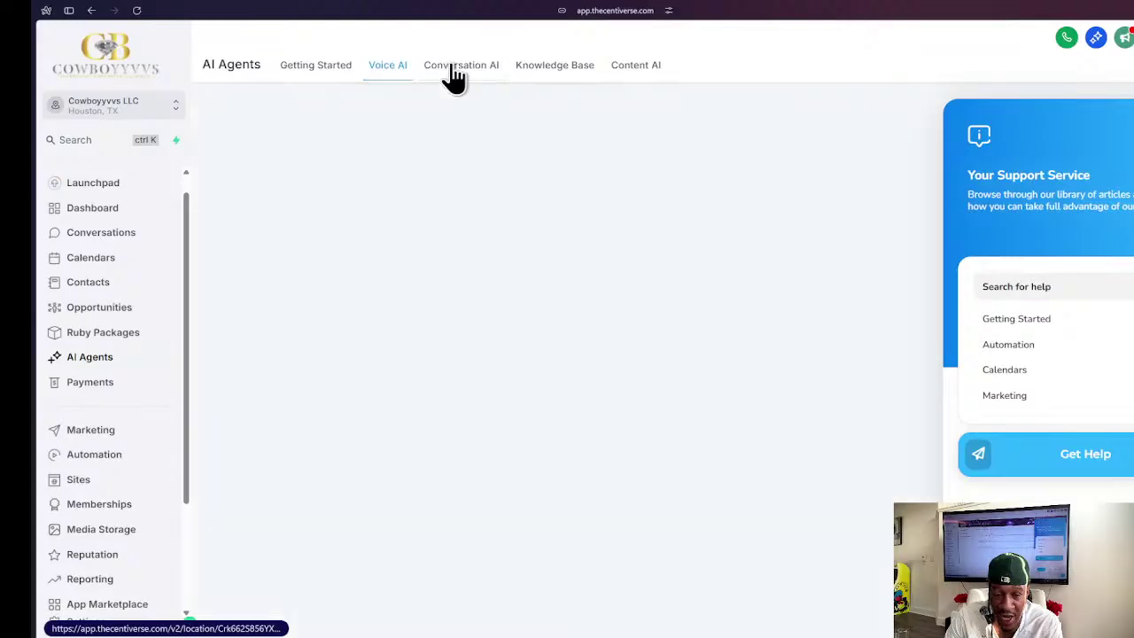
{"action": "left_click", "coordinate": [454, 77]}
{"action": "left_click", "coordinate": [396, 70]}
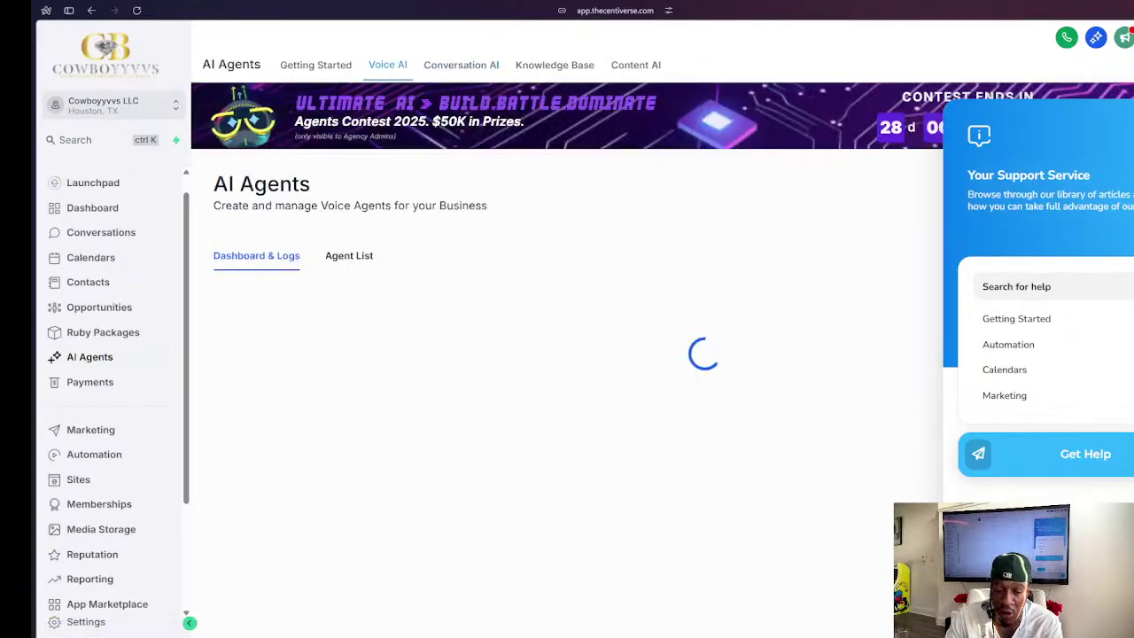
{"action": "scroll", "coordinate": [414, 209], "scroll_direction": "down", "scroll_amount": 1}
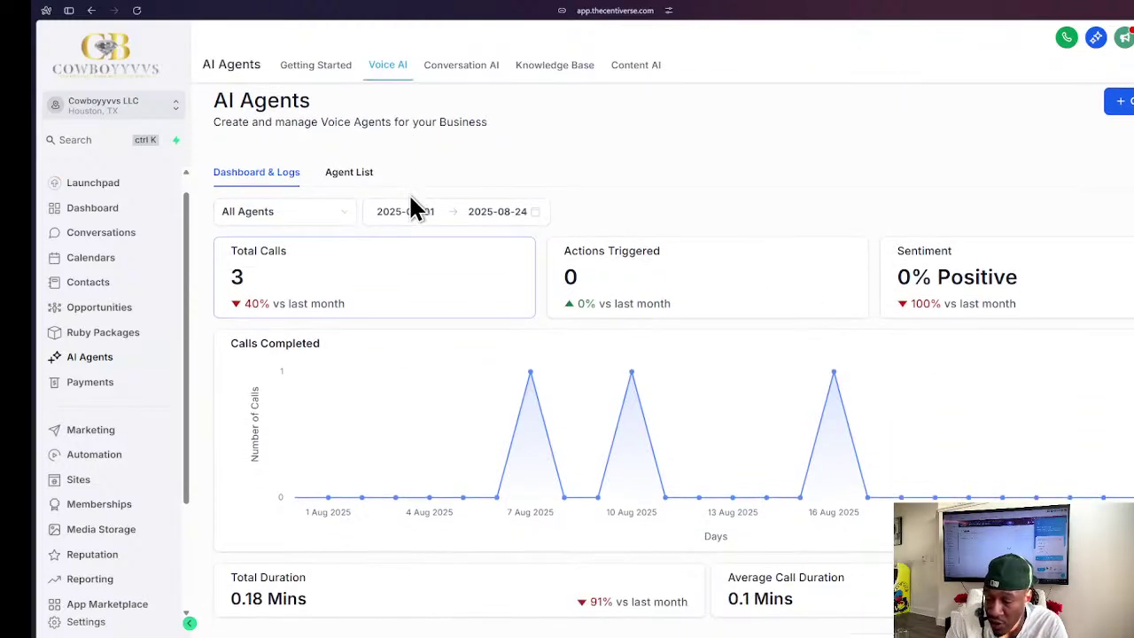
{"action": "scroll", "coordinate": [414, 213], "scroll_direction": "down", "scroll_amount": 5}
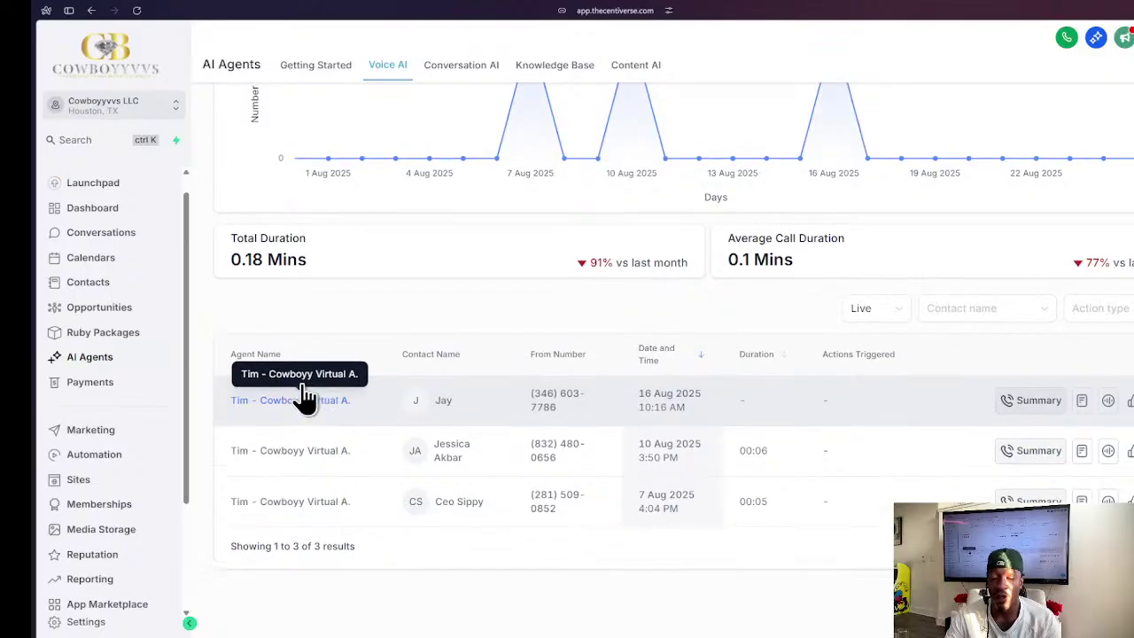
{"action": "scroll", "coordinate": [301, 395], "scroll_direction": "up", "scroll_amount": 3}
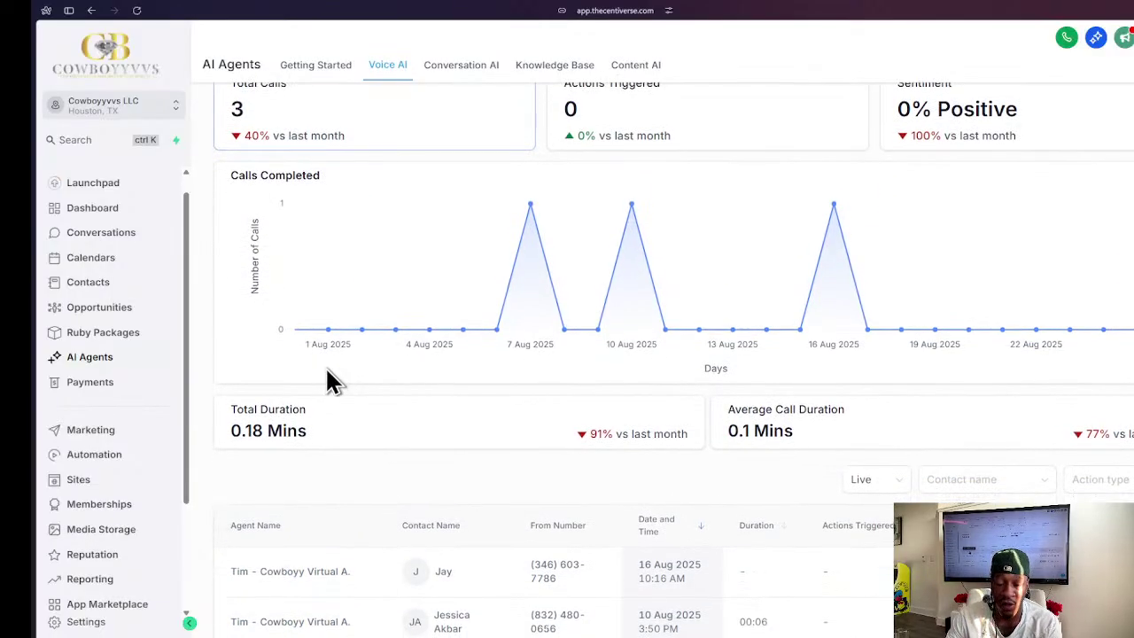
{"action": "scroll", "coordinate": [372, 380], "scroll_direction": "up", "scroll_amount": 2}
{"action": "scroll", "coordinate": [400, 367], "scroll_direction": "up", "scroll_amount": 1}
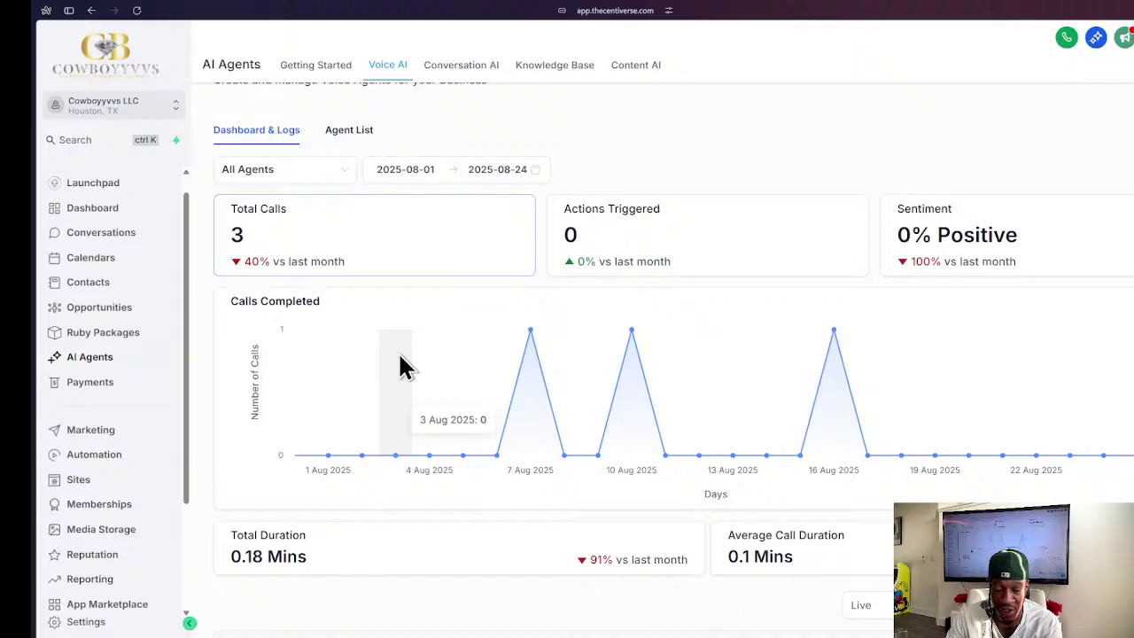
{"action": "scroll", "coordinate": [387, 346], "scroll_direction": "up", "scroll_amount": 2}
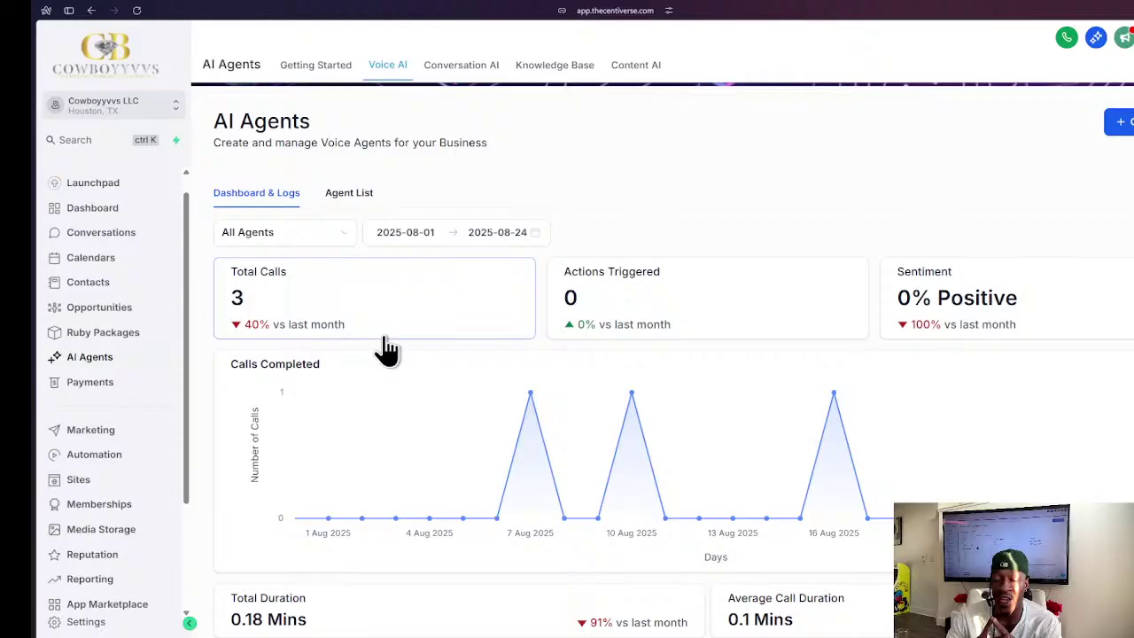
- View the Conversation AI bot list and the Knowledge Base list
{"action": "left_click", "coordinate": [444, 82]}
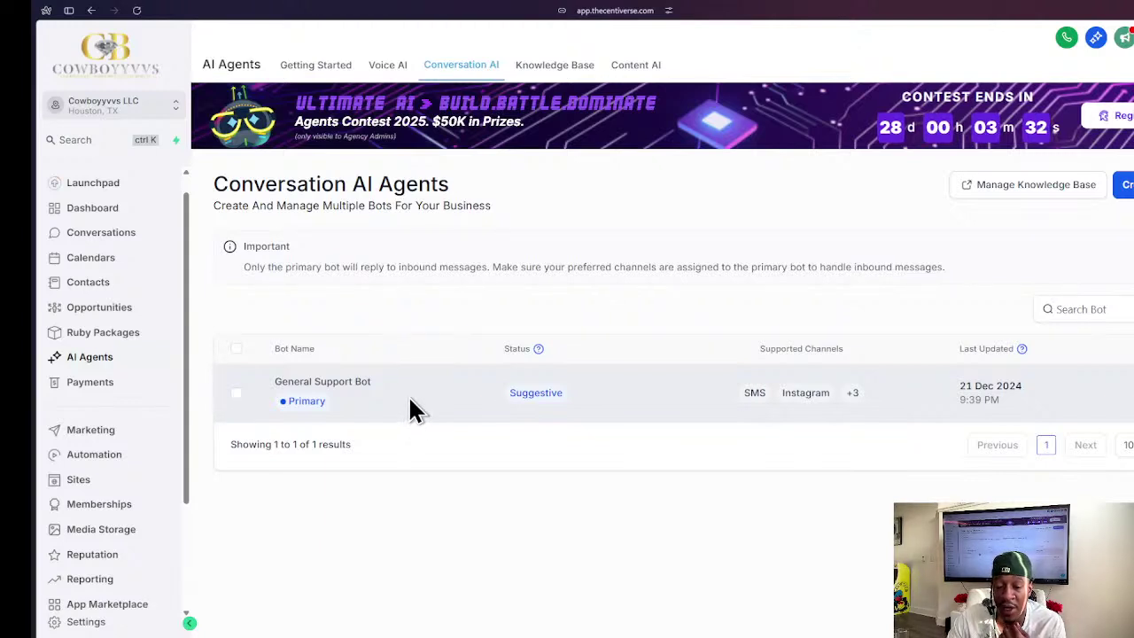
{"action": "left_click", "coordinate": [531, 71]}
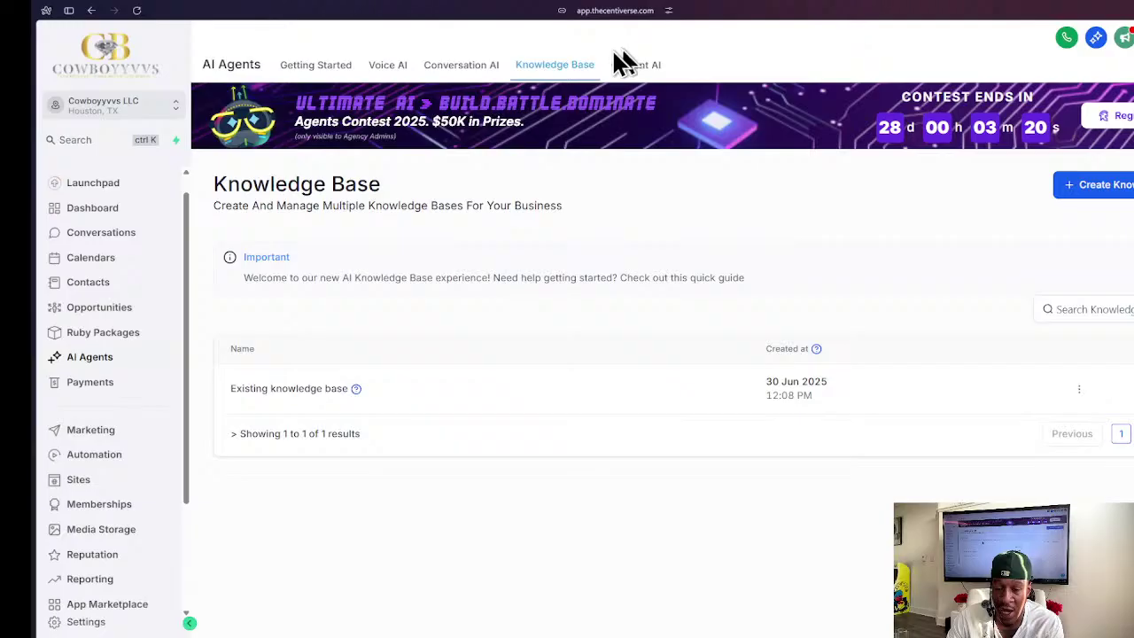
- Open Content AI, look through the generated text entries, check the image usage view and return to the text view
{"action": "left_click", "coordinate": [631, 76]}
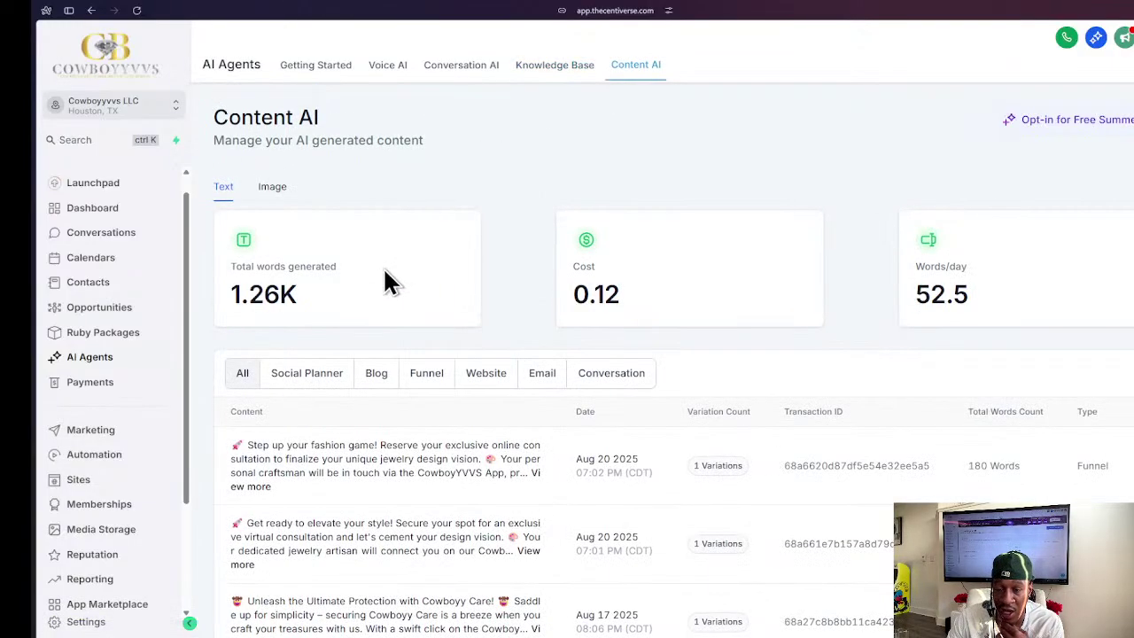
{"action": "scroll", "coordinate": [505, 316], "scroll_direction": "down", "scroll_amount": 2}
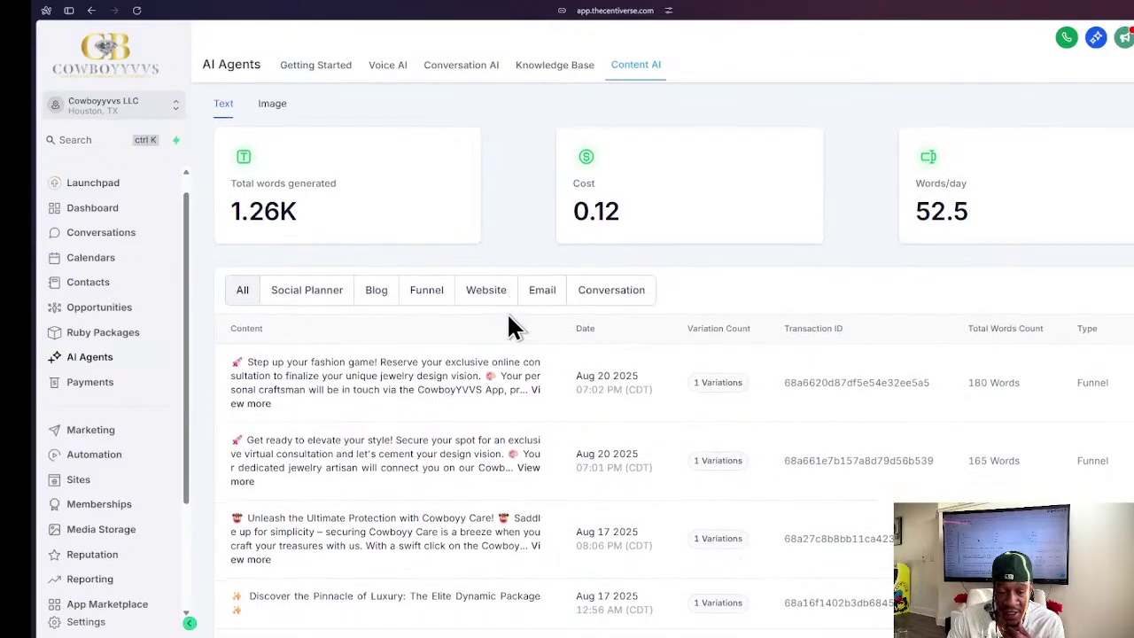
{"action": "scroll", "coordinate": [298, 399], "scroll_direction": "down", "scroll_amount": 3}
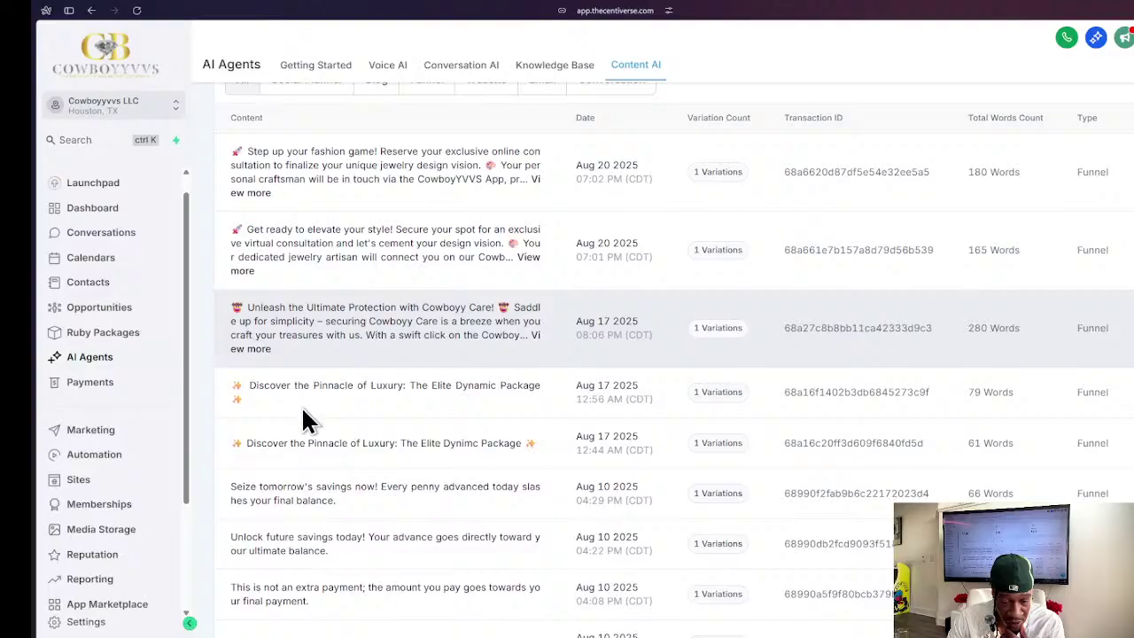
{"action": "scroll", "coordinate": [304, 417], "scroll_direction": "down", "scroll_amount": 2}
{"action": "scroll", "coordinate": [321, 434], "scroll_direction": "up", "scroll_amount": 1}
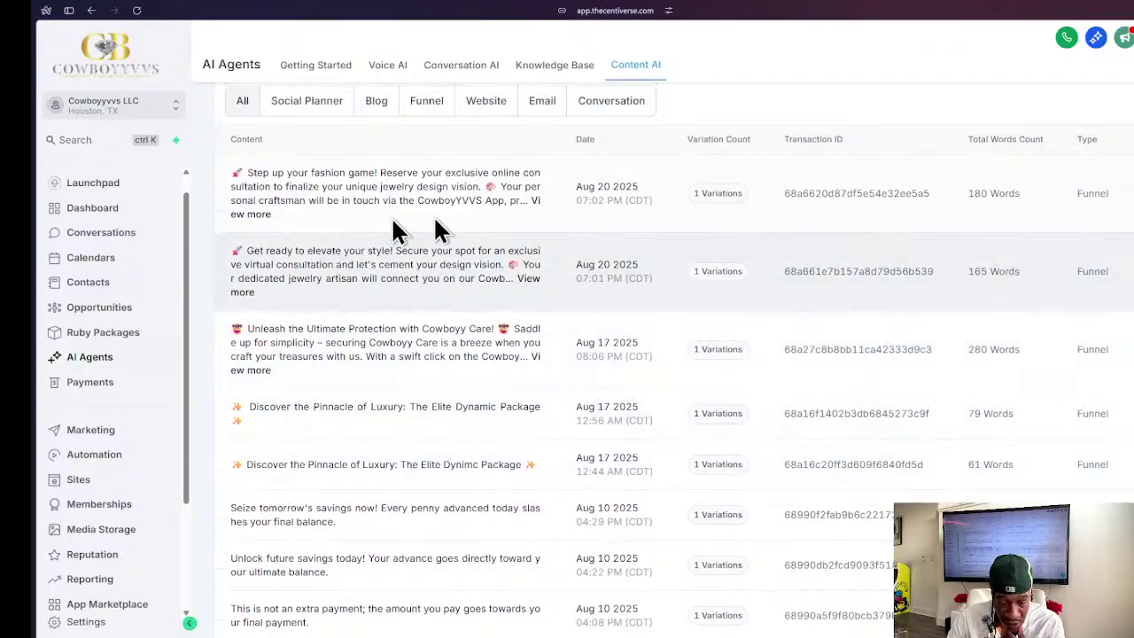
{"action": "scroll", "coordinate": [511, 232], "scroll_direction": "up", "scroll_amount": 4}
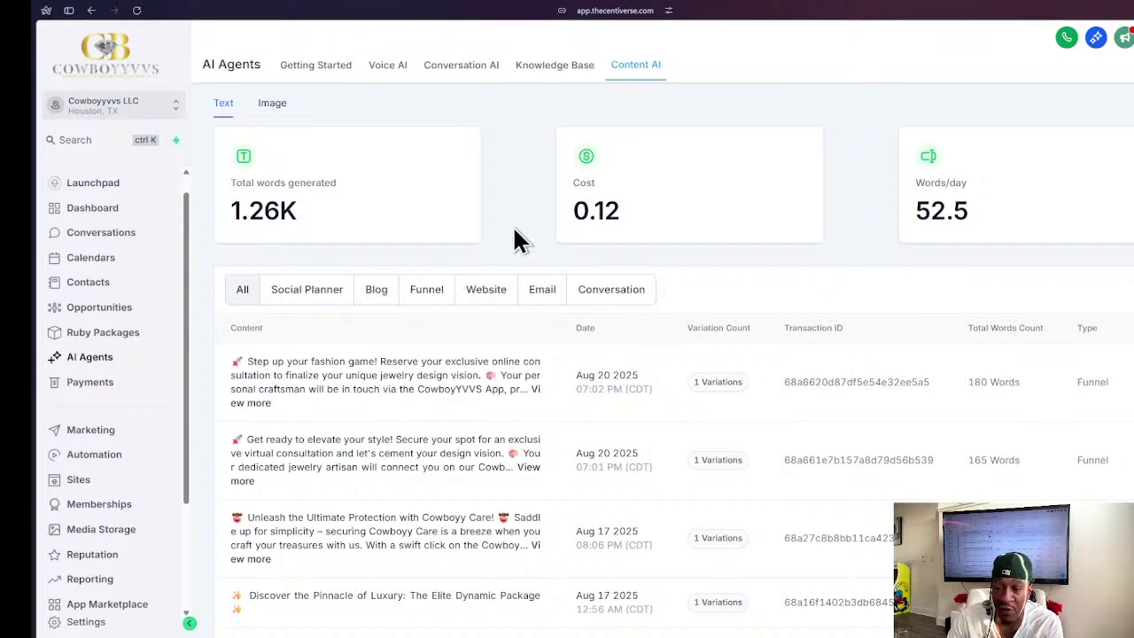
{"action": "left_click", "coordinate": [277, 103]}
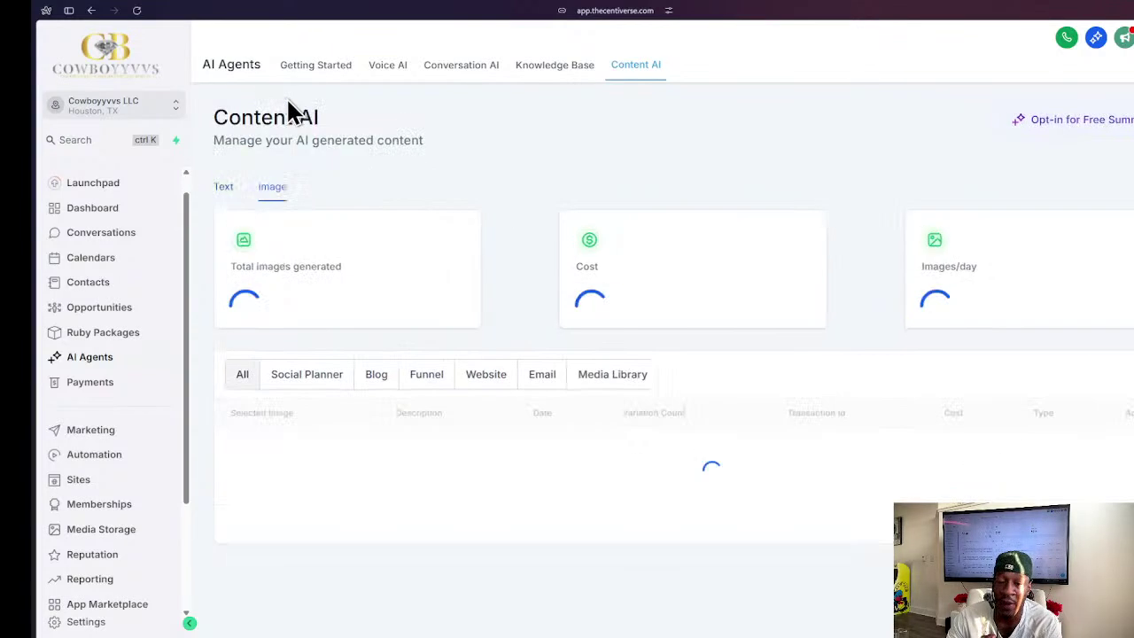
{"action": "left_click", "coordinate": [225, 199]}
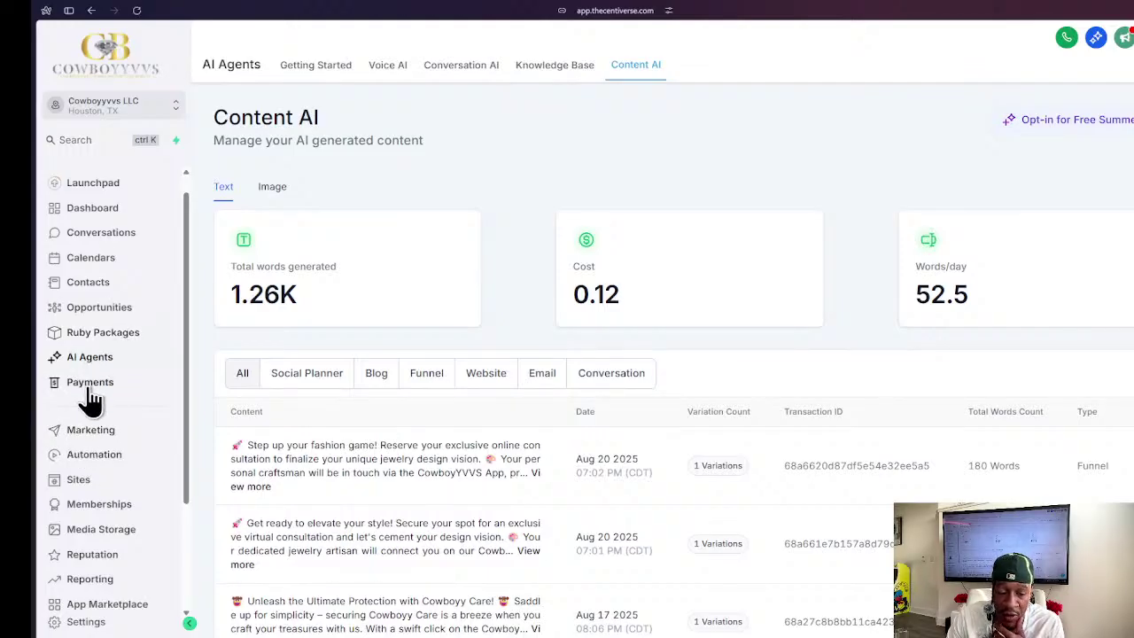
- Open the Marketing section, look through the account settings categories and return to the Social Planner
{"action": "left_click", "coordinate": [103, 435]}
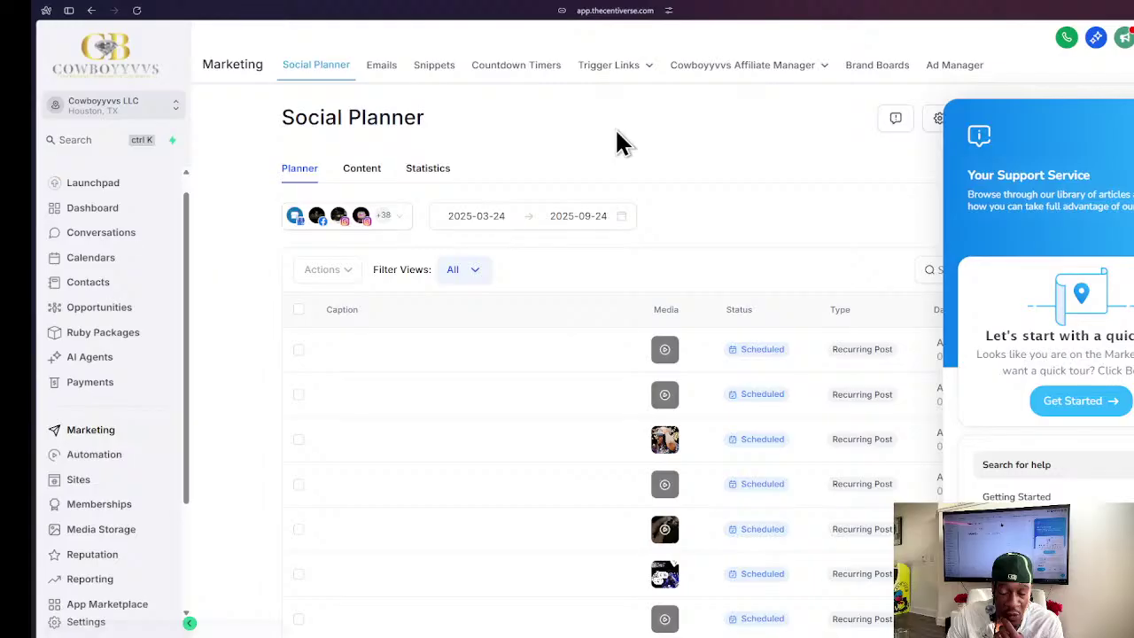
{"action": "scroll", "coordinate": [49, 438], "scroll_direction": "down", "scroll_amount": 3}
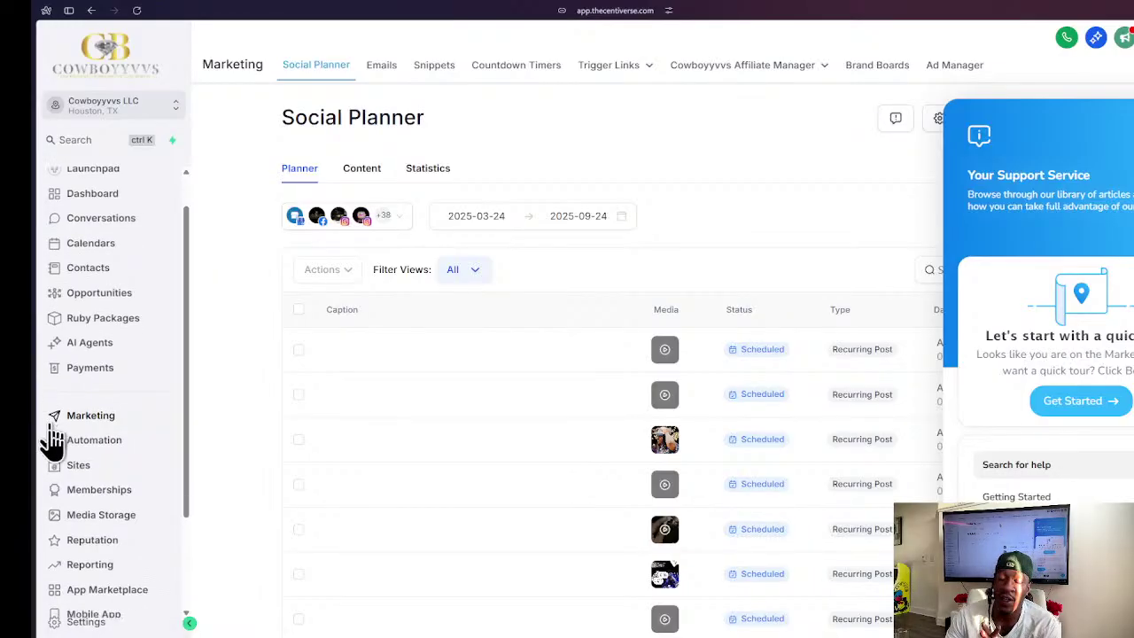
{"action": "left_click", "coordinate": [100, 625]}
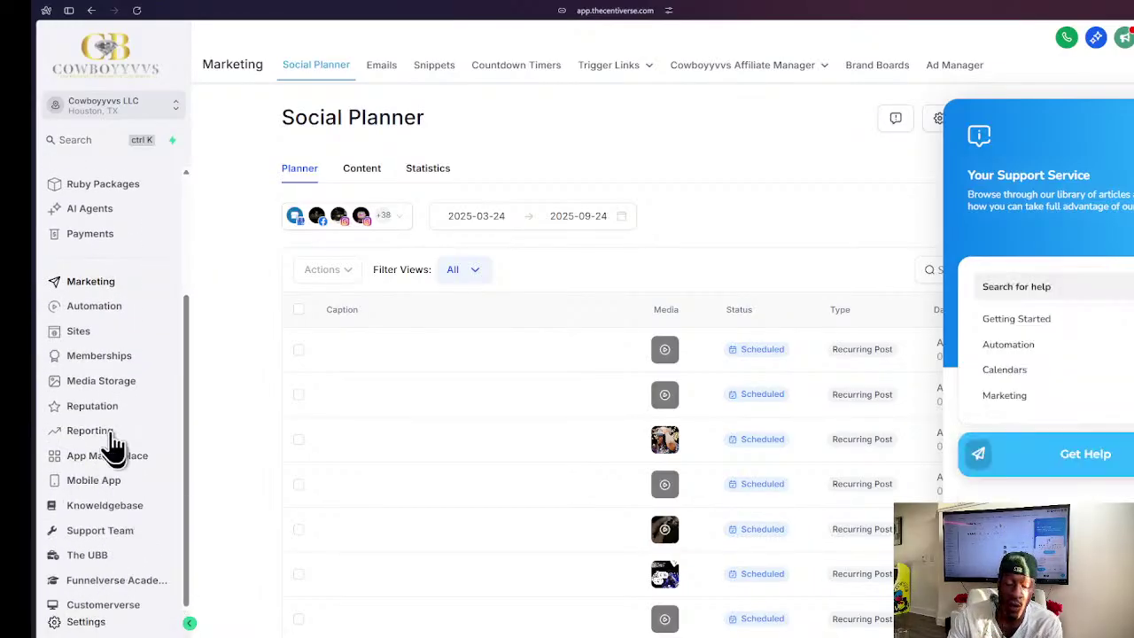
{"action": "scroll", "coordinate": [71, 460], "scroll_direction": "down", "scroll_amount": 2}
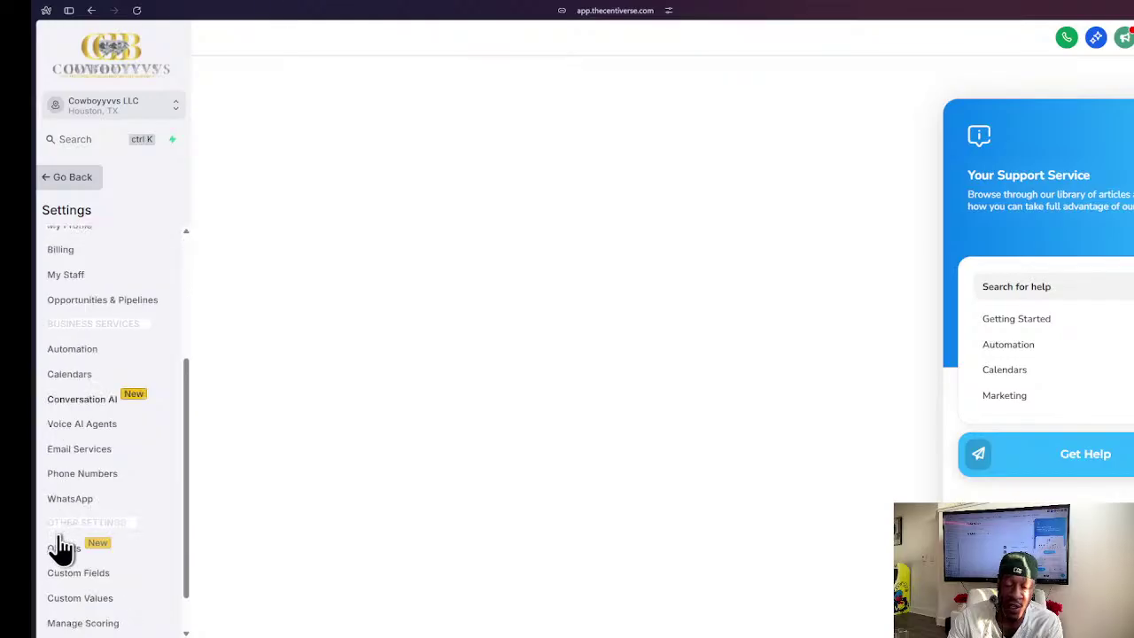
{"action": "scroll", "coordinate": [57, 567], "scroll_direction": "down", "scroll_amount": 3}
{"action": "scroll", "coordinate": [82, 439], "scroll_direction": "up", "scroll_amount": 1}
{"action": "scroll", "coordinate": [79, 434], "scroll_direction": "up", "scroll_amount": 3}
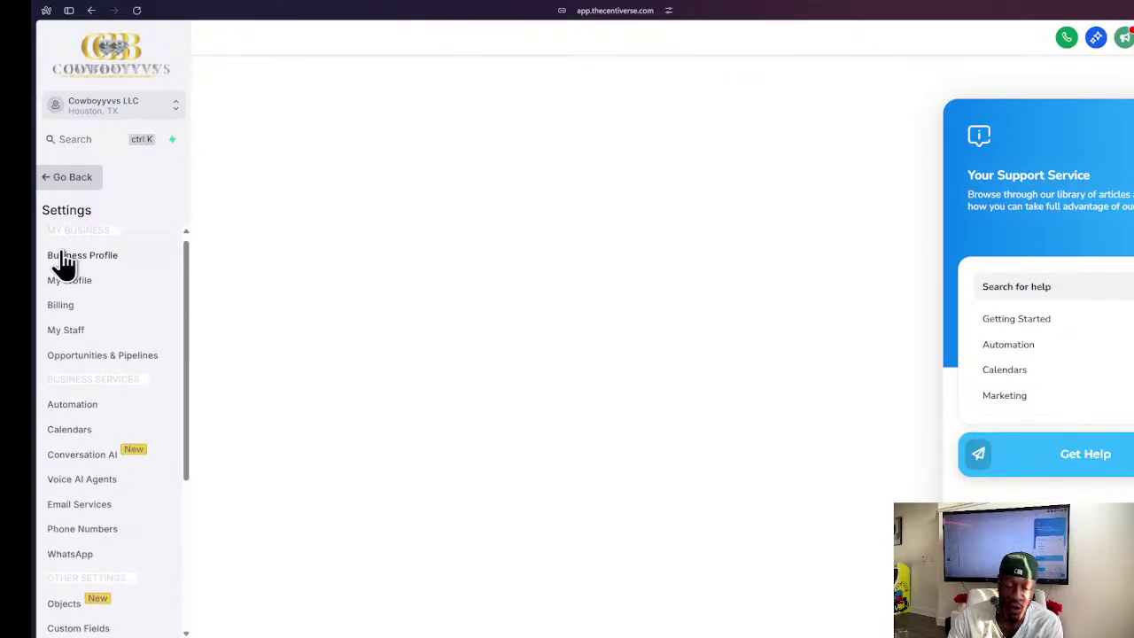
{"action": "left_click", "coordinate": [51, 177]}
{"action": "scroll", "coordinate": [88, 495], "scroll_direction": "down", "scroll_amount": 1}
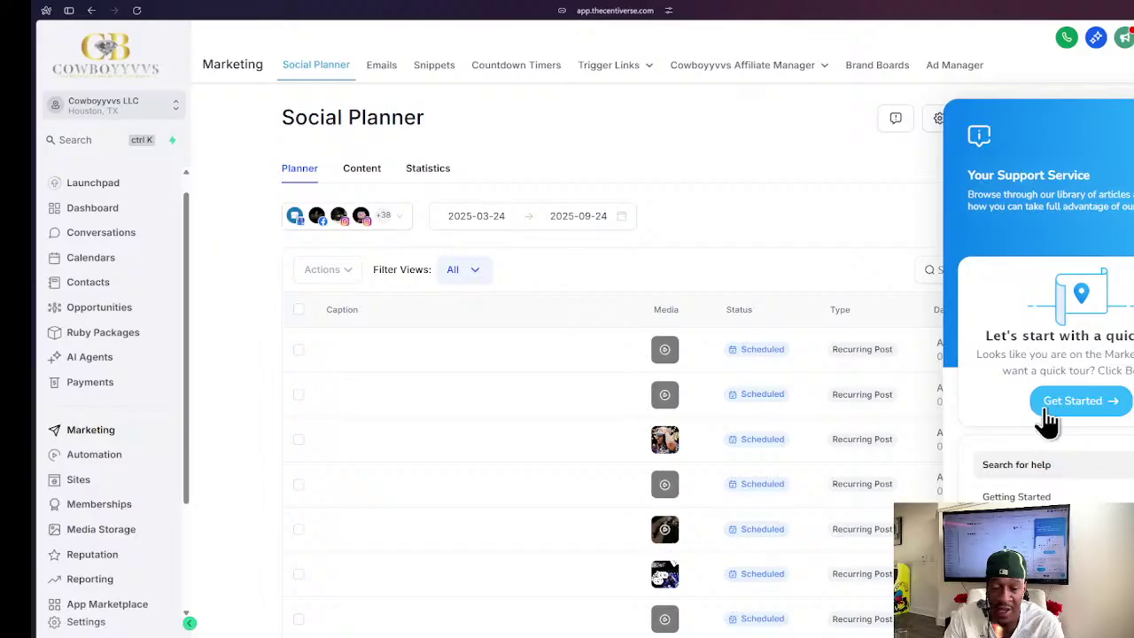
- Take the guided Marketing tour from Social Planner through Emails, Templates, Trigger Links and Affiliate Manager, and finish it
{"action": "left_click", "coordinate": [1069, 413]}
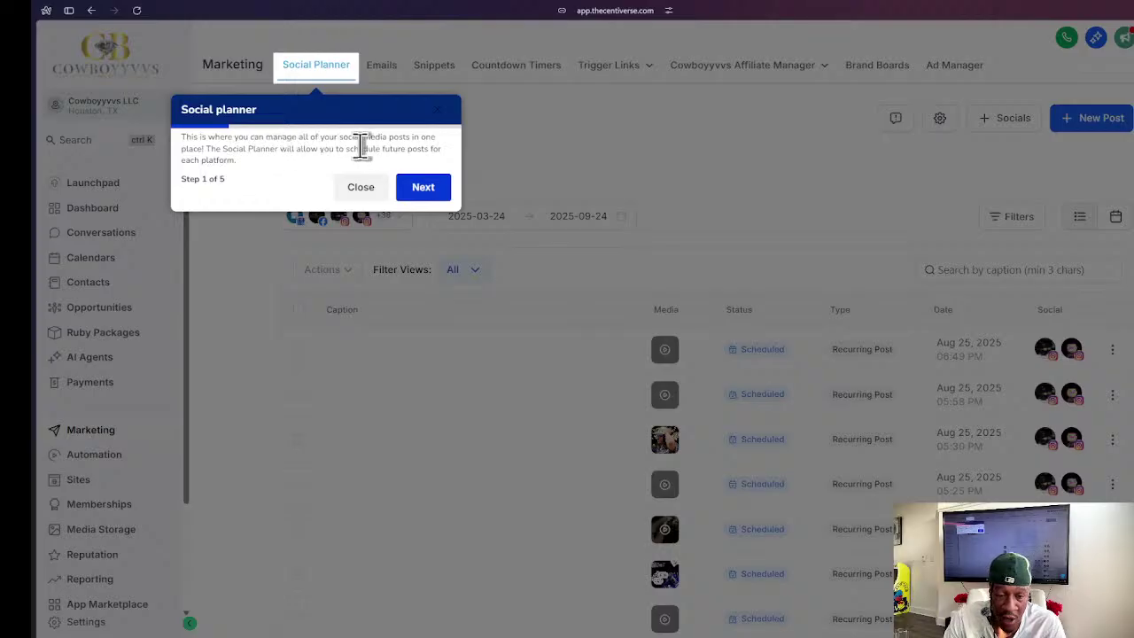
{"action": "left_click", "coordinate": [423, 190]}
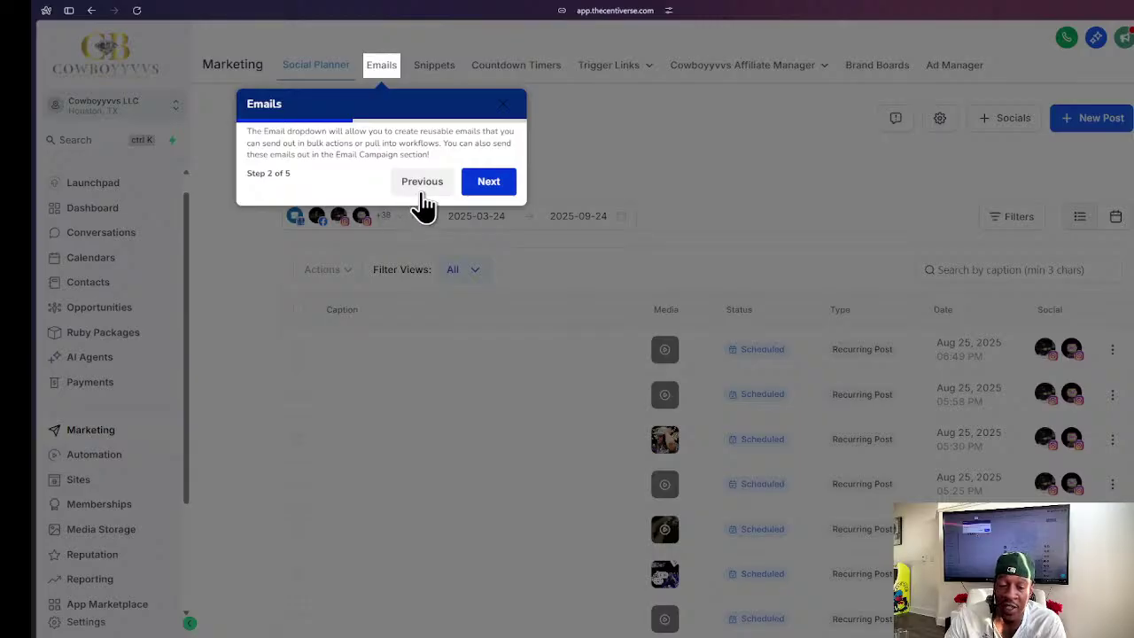
{"action": "left_click", "coordinate": [485, 189]}
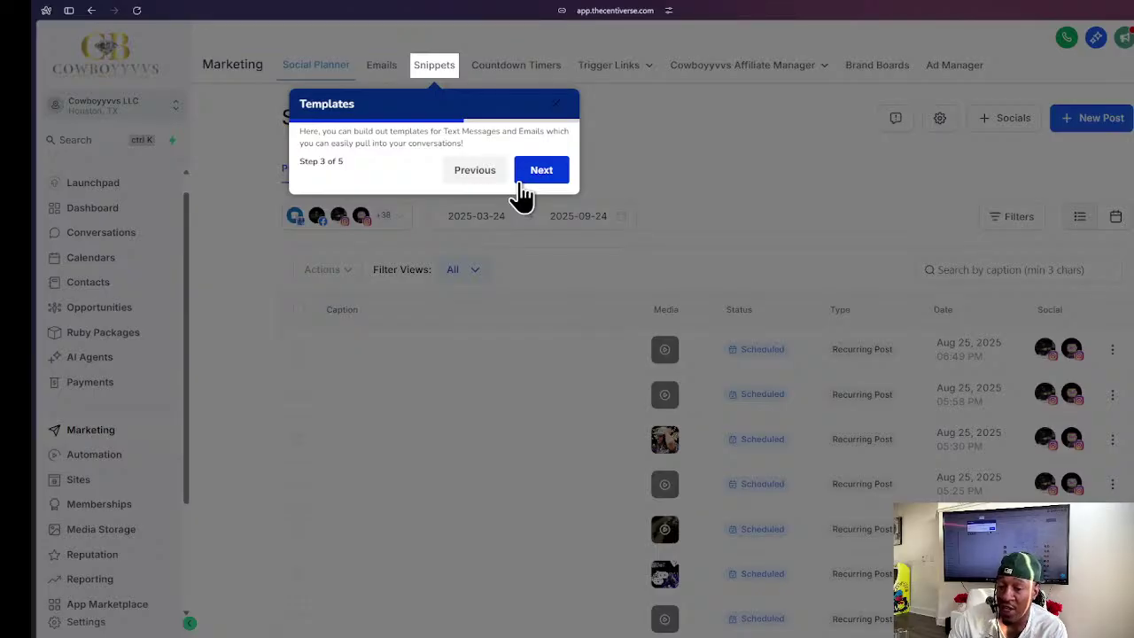
{"action": "left_click", "coordinate": [523, 171]}
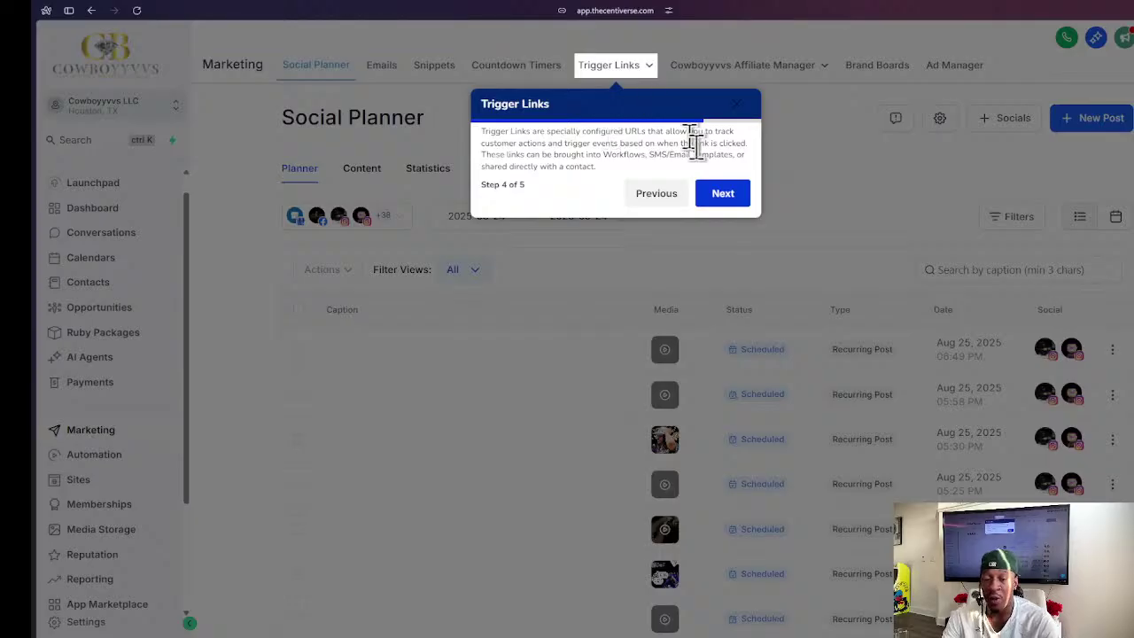
{"action": "left_click", "coordinate": [724, 195]}
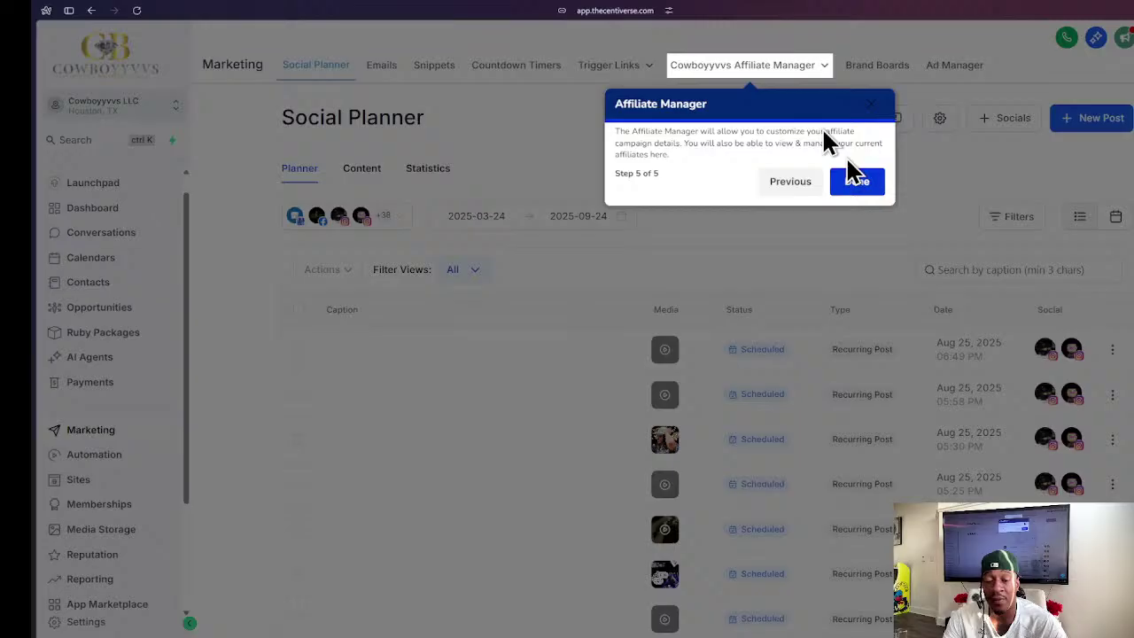
{"action": "left_click", "coordinate": [856, 182]}
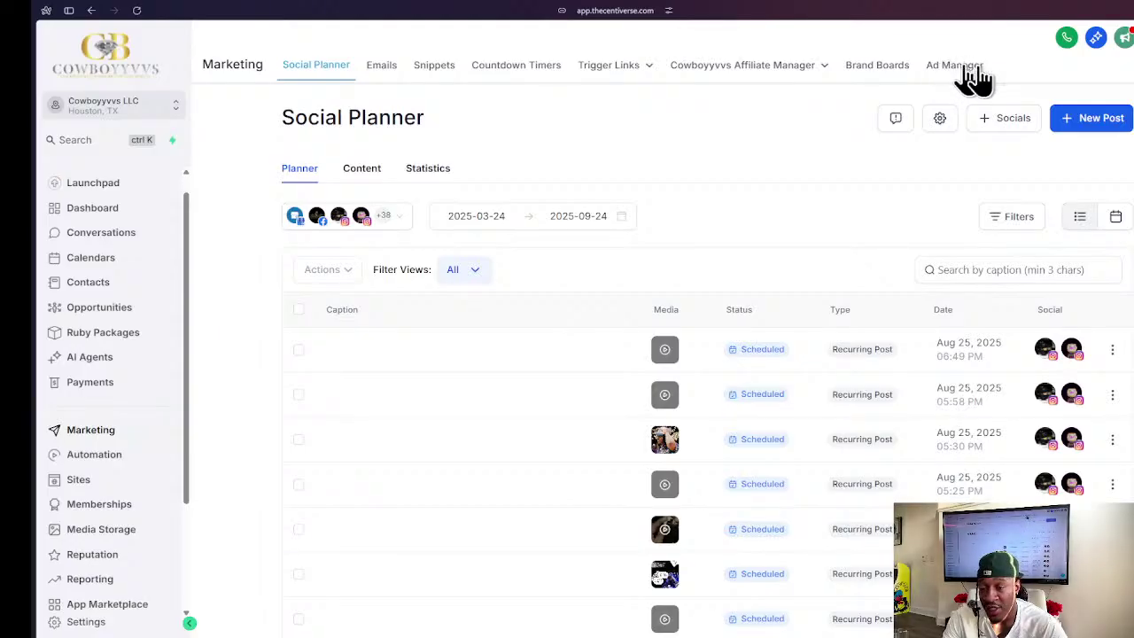
- Open the Ad Manager in the Marketing section to view its campaigns
{"action": "mouse_move", "coordinate": [832, 78]}
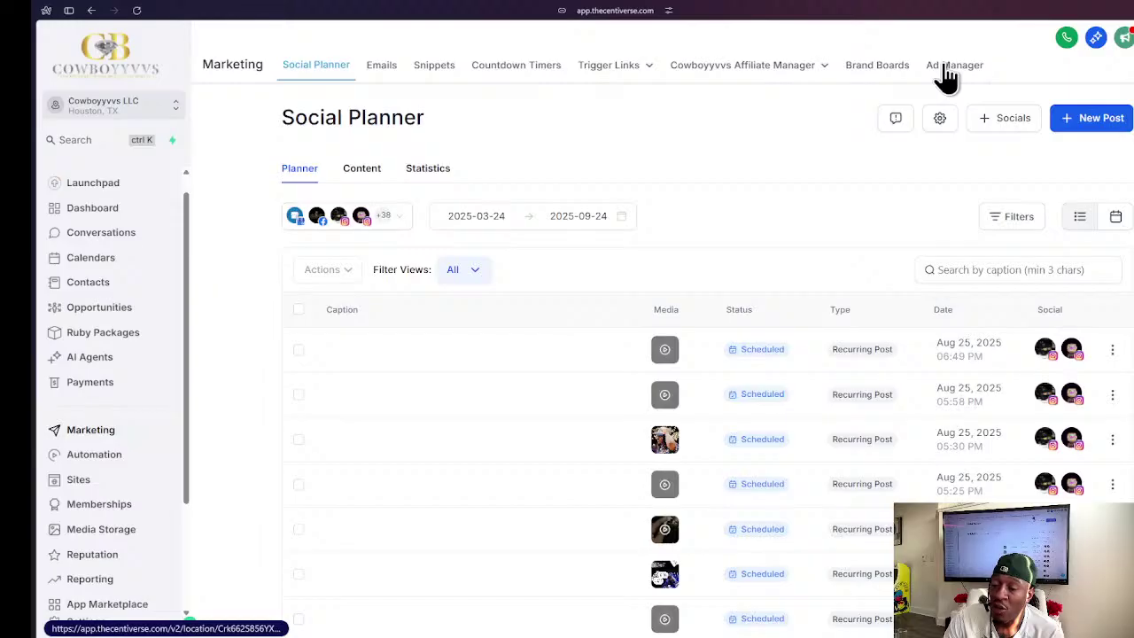
{"action": "left_click", "coordinate": [949, 74]}
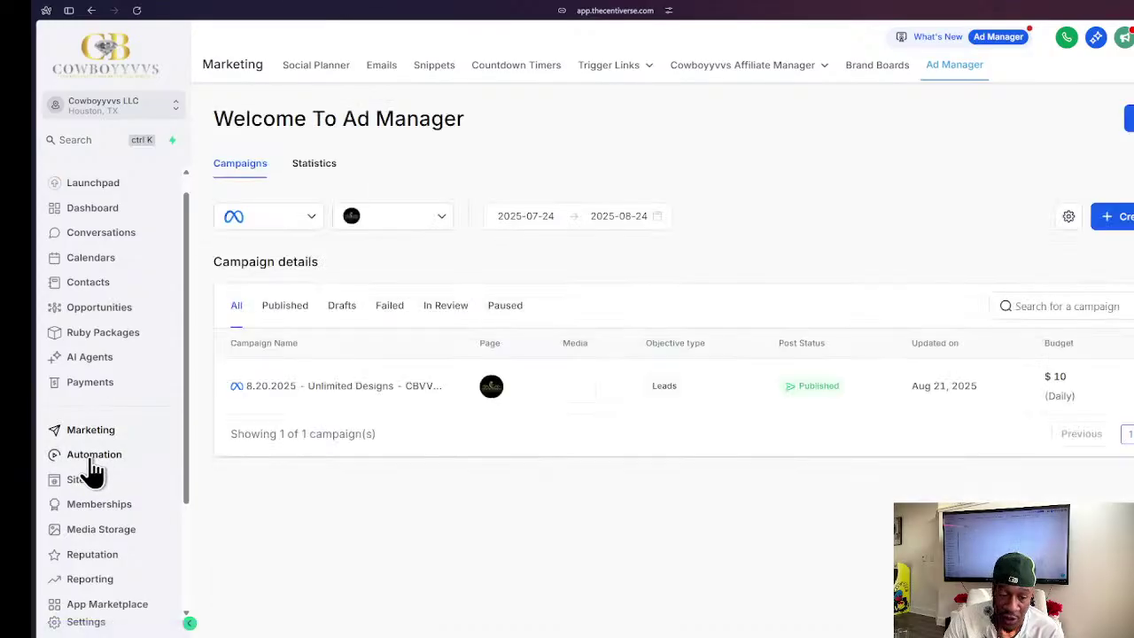
- Open the Automation workflow list, look inside the All Payments folder and return to the list of all folders
{"action": "left_click", "coordinate": [90, 458]}
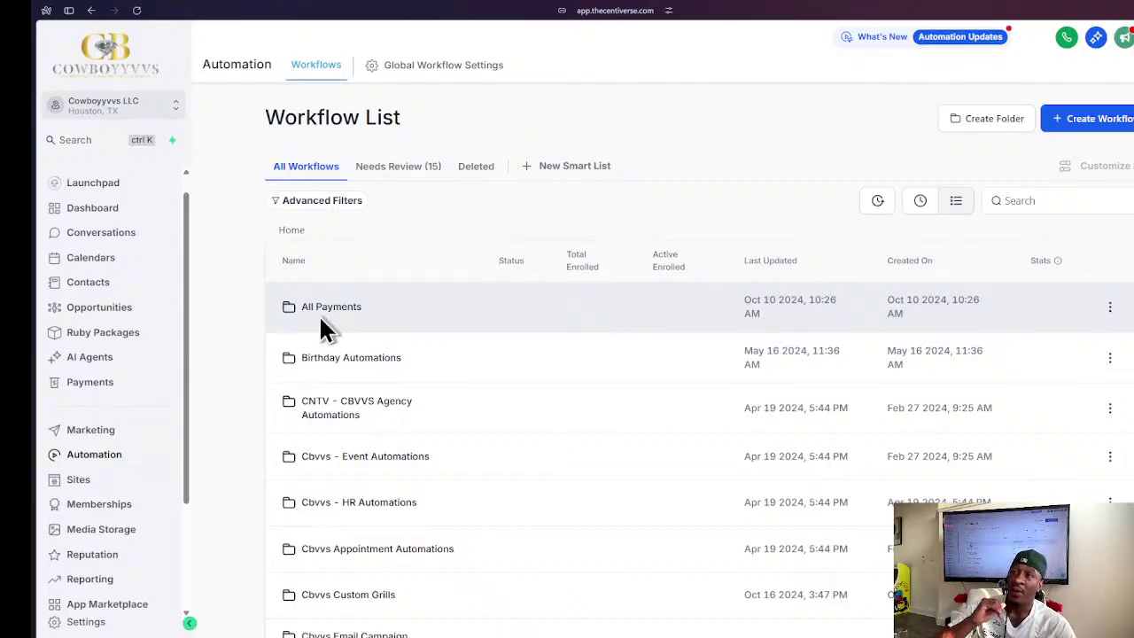
{"action": "scroll", "coordinate": [317, 318], "scroll_direction": "down", "scroll_amount": 1}
{"action": "scroll", "coordinate": [315, 319], "scroll_direction": "up", "scroll_amount": 1}
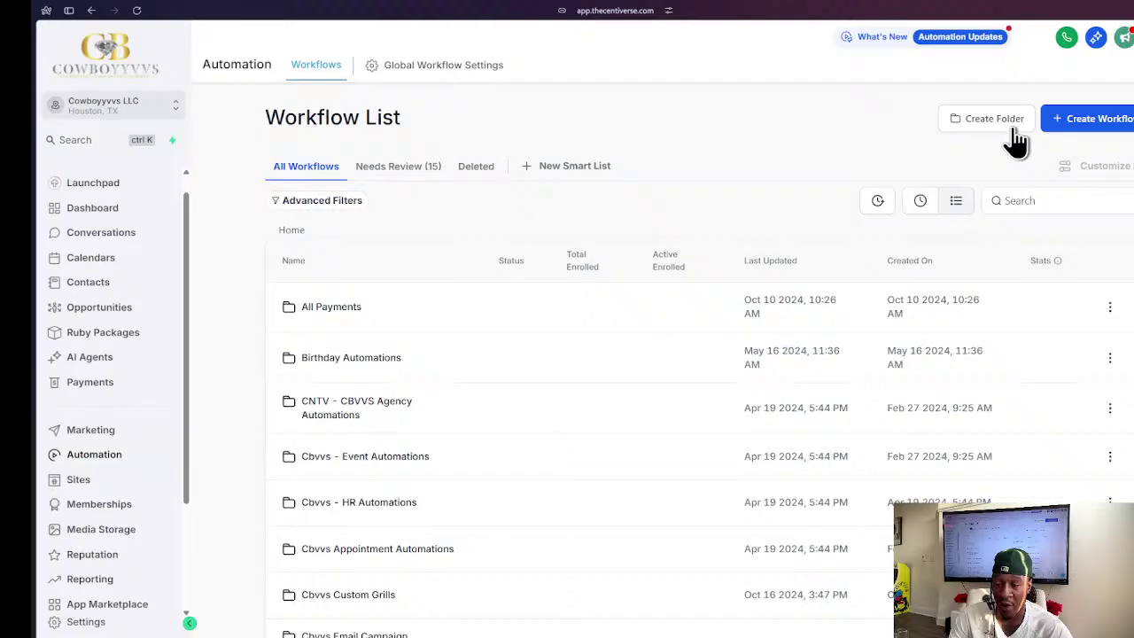
{"action": "left_click", "coordinate": [319, 308]}
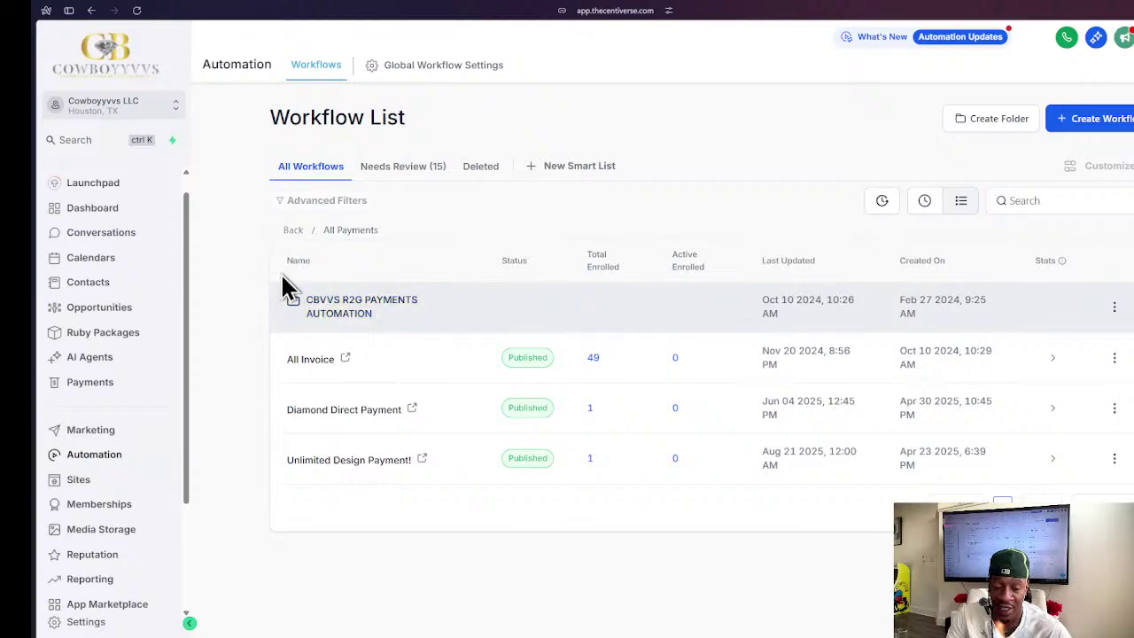
{"action": "left_click", "coordinate": [292, 229]}
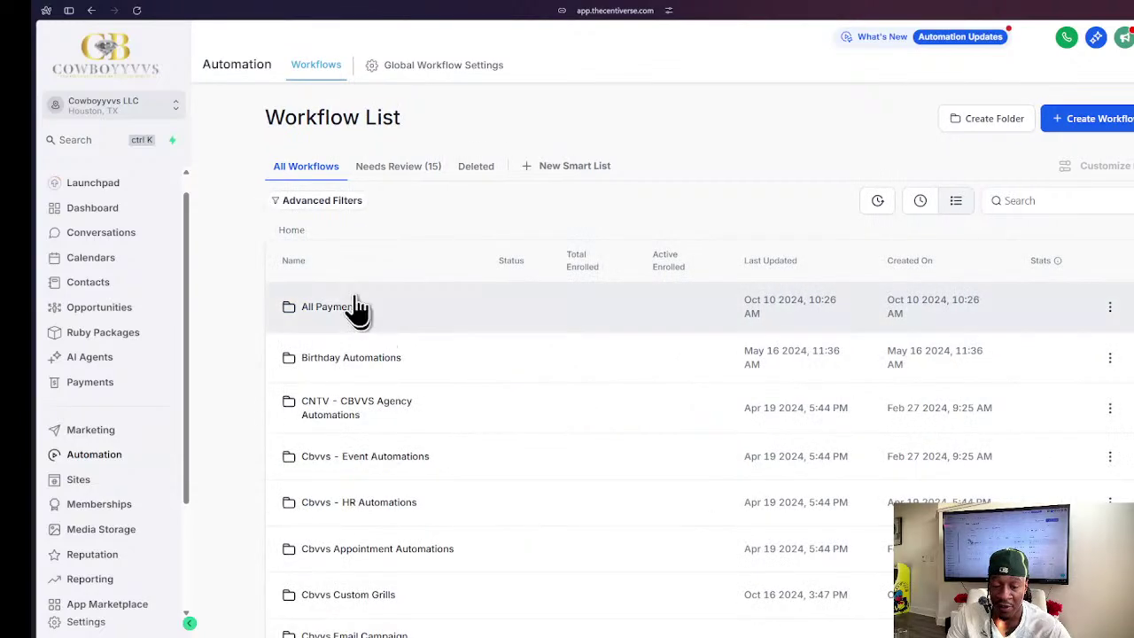
- Open the Cbvvs Fulfillment folder, its Customs Fulfillment Pipeline subfolder and the Cowboyyvvs Customs - Full Pipeline folder inside it
{"action": "scroll", "coordinate": [386, 379], "scroll_direction": "down", "scroll_amount": 1}
{"action": "scroll", "coordinate": [386, 379], "scroll_direction": "down", "scroll_amount": 2}
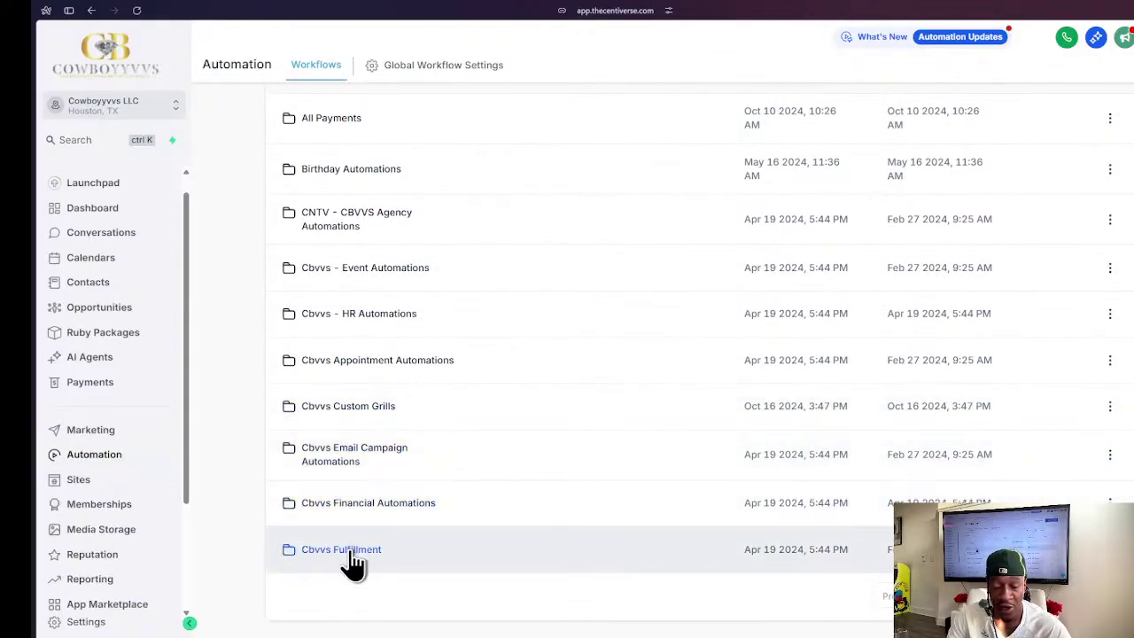
{"action": "scroll", "coordinate": [349, 549], "scroll_direction": "up", "scroll_amount": 1}
{"action": "left_click", "coordinate": [351, 574]}
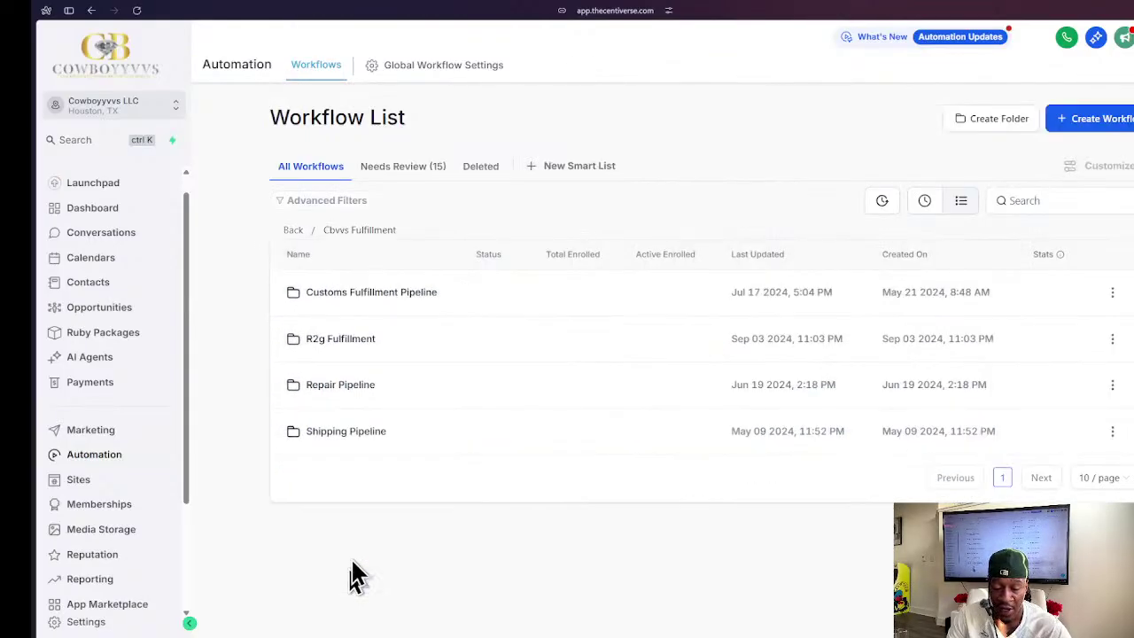
{"action": "left_click", "coordinate": [350, 305]}
{"action": "left_click", "coordinate": [340, 319]}
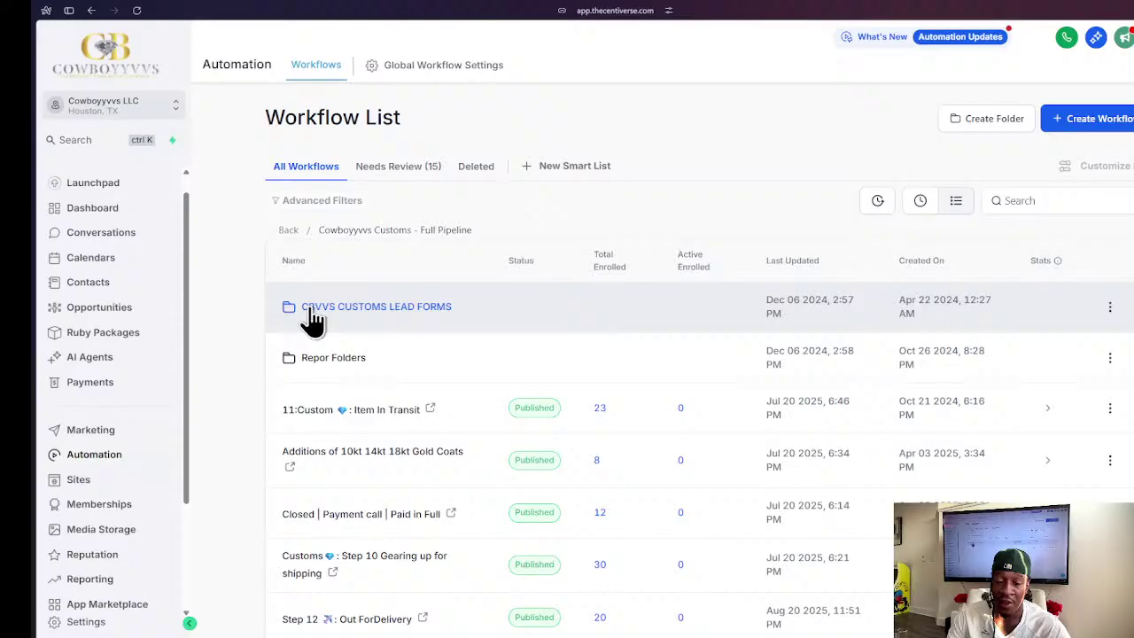
- Browse the Full Pipeline workflows, open Step 4. Create Cast and review its trigger, SMS, email and notification actions
{"action": "scroll", "coordinate": [342, 380], "scroll_direction": "down", "scroll_amount": 5}
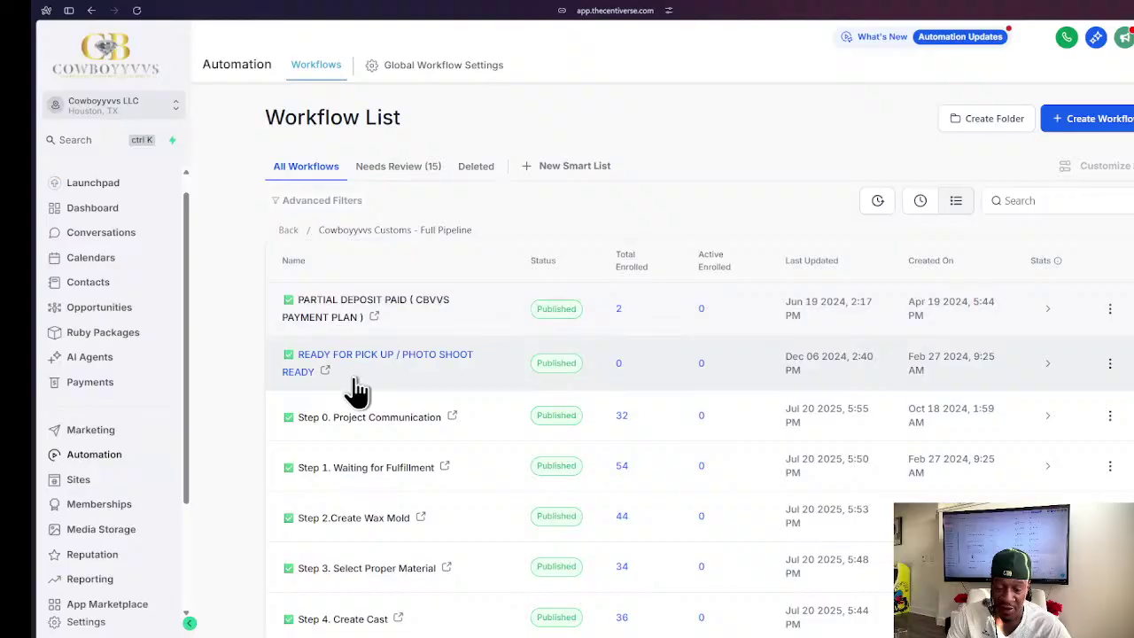
{"action": "scroll", "coordinate": [357, 392], "scroll_direction": "down", "scroll_amount": 1}
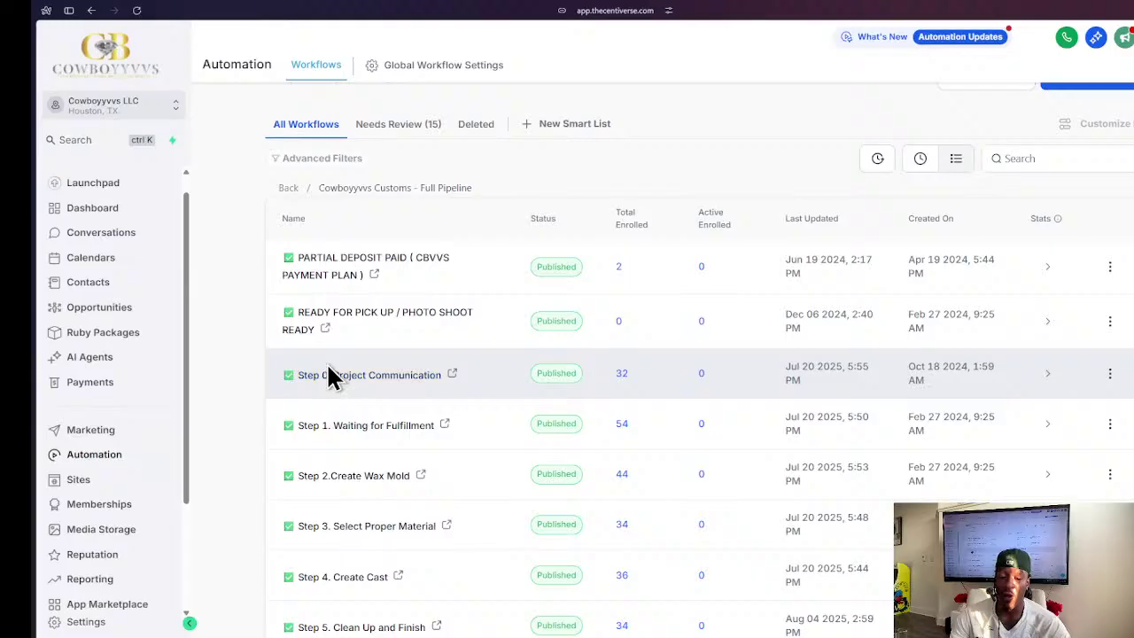
{"action": "scroll", "coordinate": [319, 399], "scroll_direction": "down", "scroll_amount": 2}
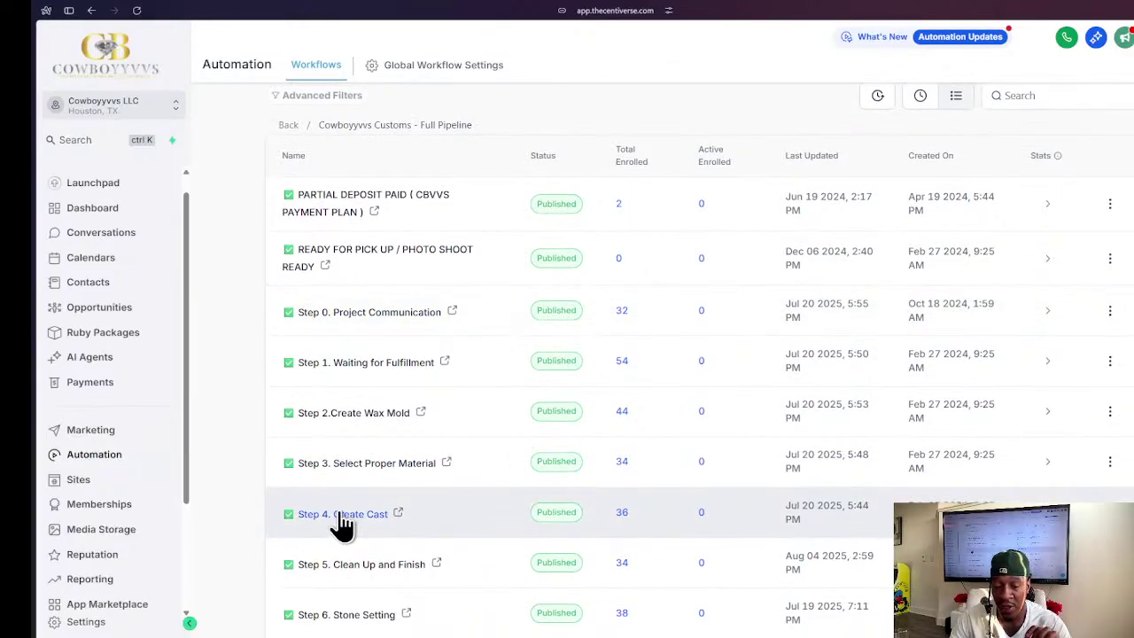
{"action": "left_click", "coordinate": [346, 523]}
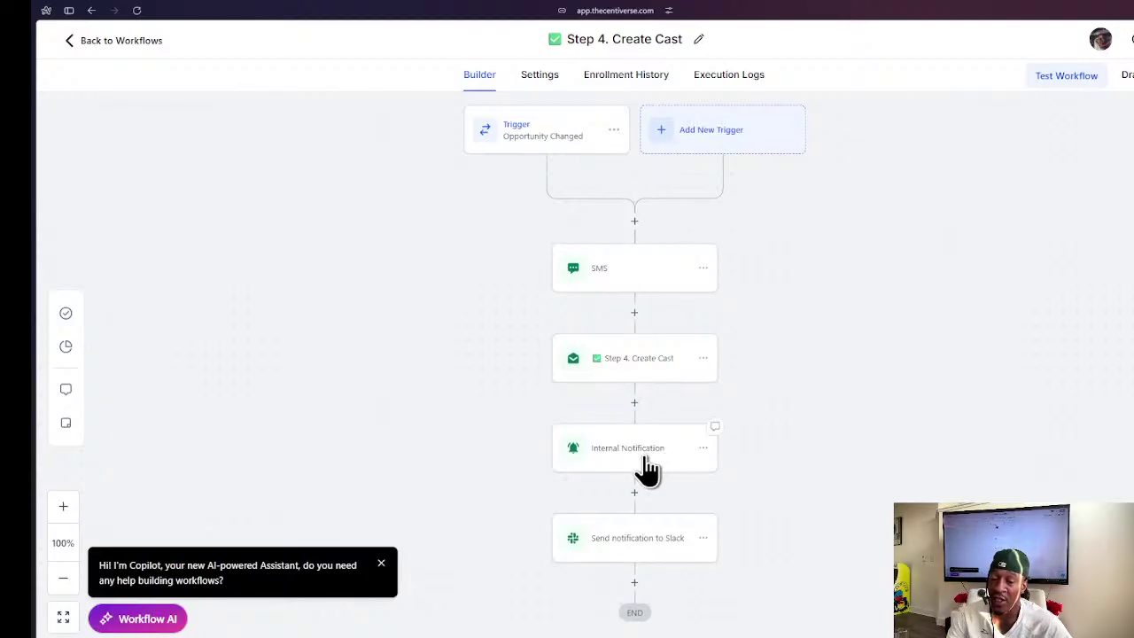
{"action": "scroll", "coordinate": [673, 483], "scroll_direction": "down", "scroll_amount": 1}
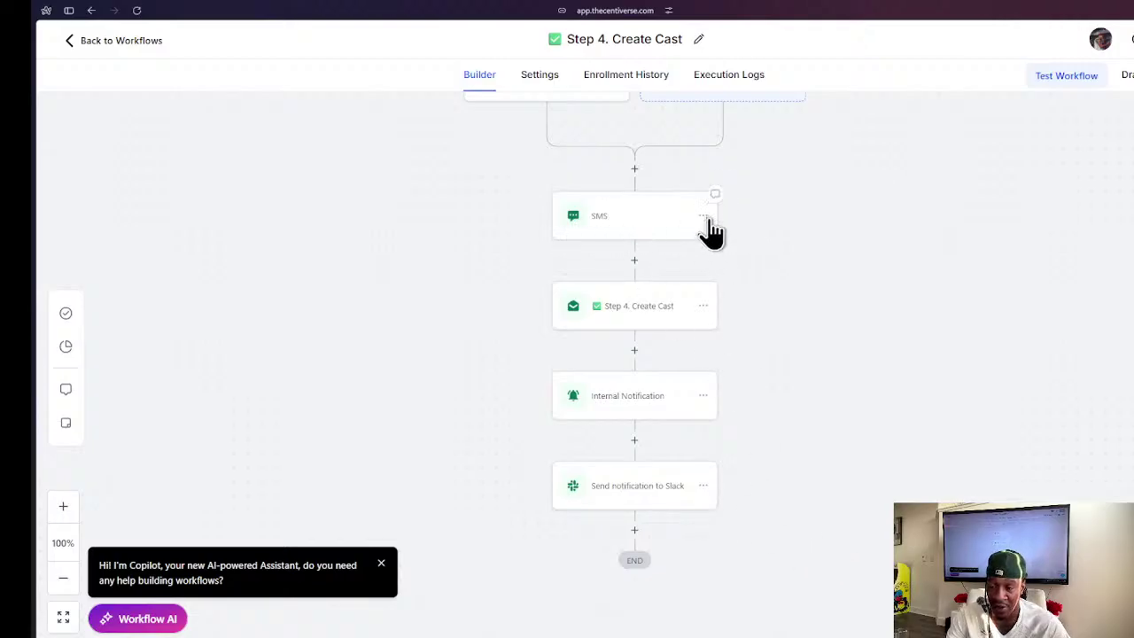
{"action": "scroll", "coordinate": [691, 236], "scroll_direction": "up", "scroll_amount": 1}
{"action": "scroll", "coordinate": [674, 232], "scroll_direction": "up", "scroll_amount": 1}
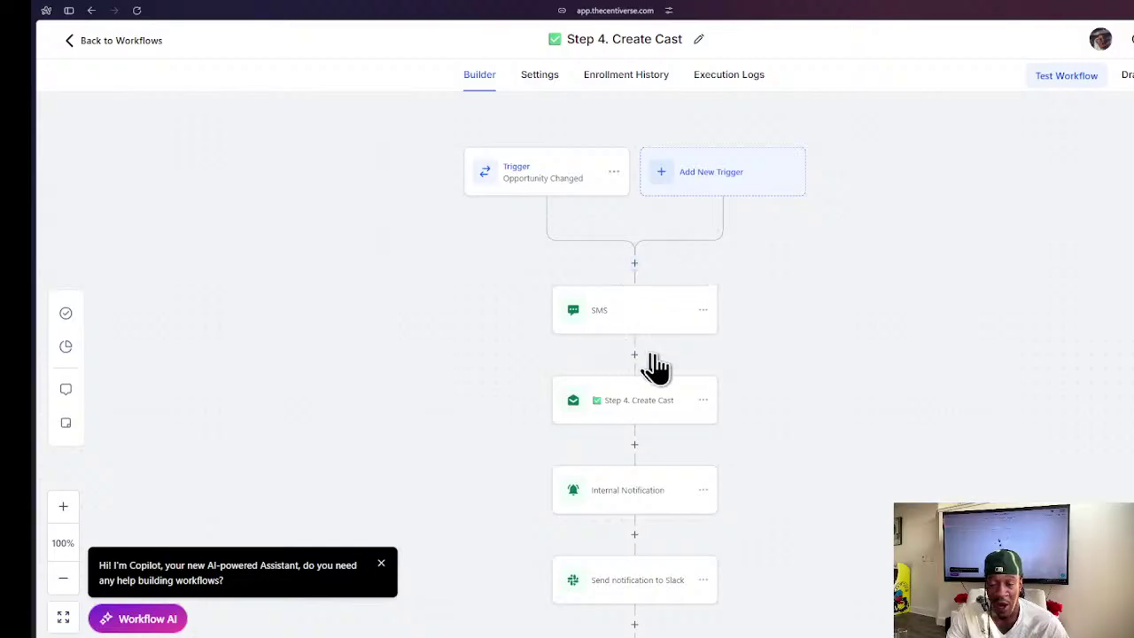
- Browse the actions available between the trigger and the SMS step, close the list without adding one and return to the workflows
{"action": "left_click", "coordinate": [634, 263]}
{"action": "scroll", "coordinate": [1015, 354], "scroll_direction": "down", "scroll_amount": 3}
{"action": "scroll", "coordinate": [944, 434], "scroll_direction": "down", "scroll_amount": 15}
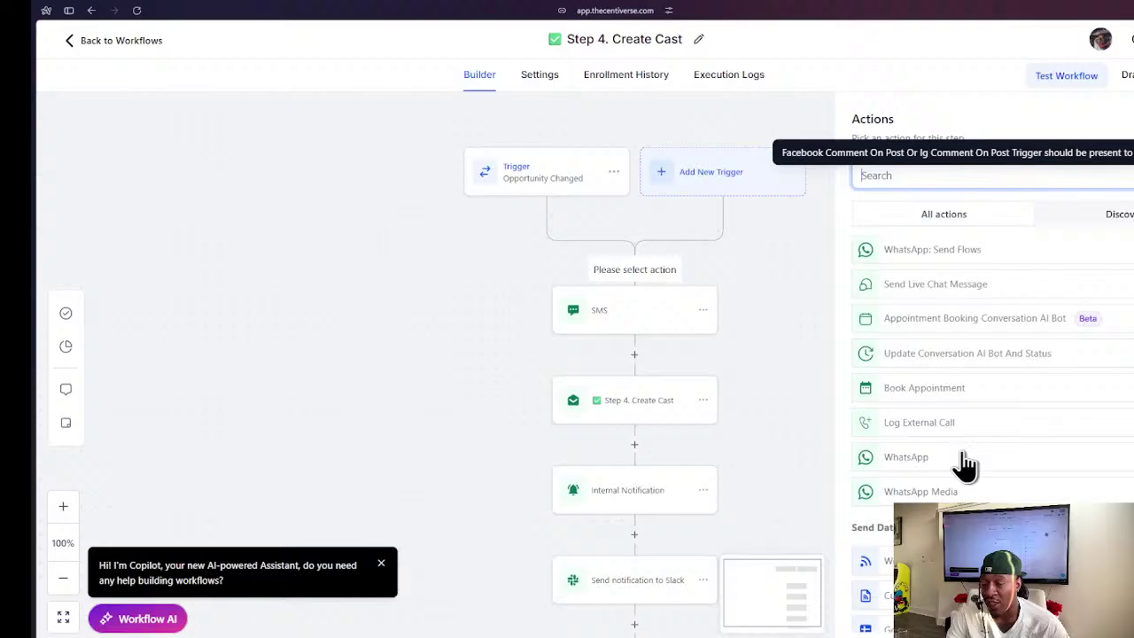
{"action": "scroll", "coordinate": [937, 439], "scroll_direction": "down", "scroll_amount": 15}
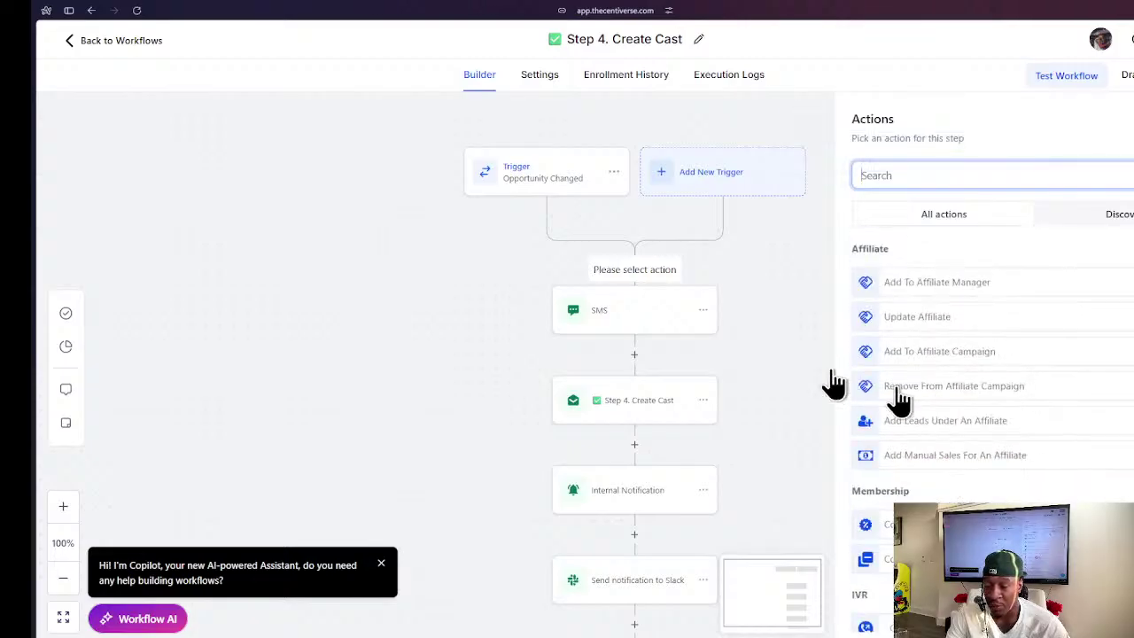
{"action": "mouse_move", "coordinate": [34, 142]}
{"action": "left_click", "coordinate": [1133, 120]}
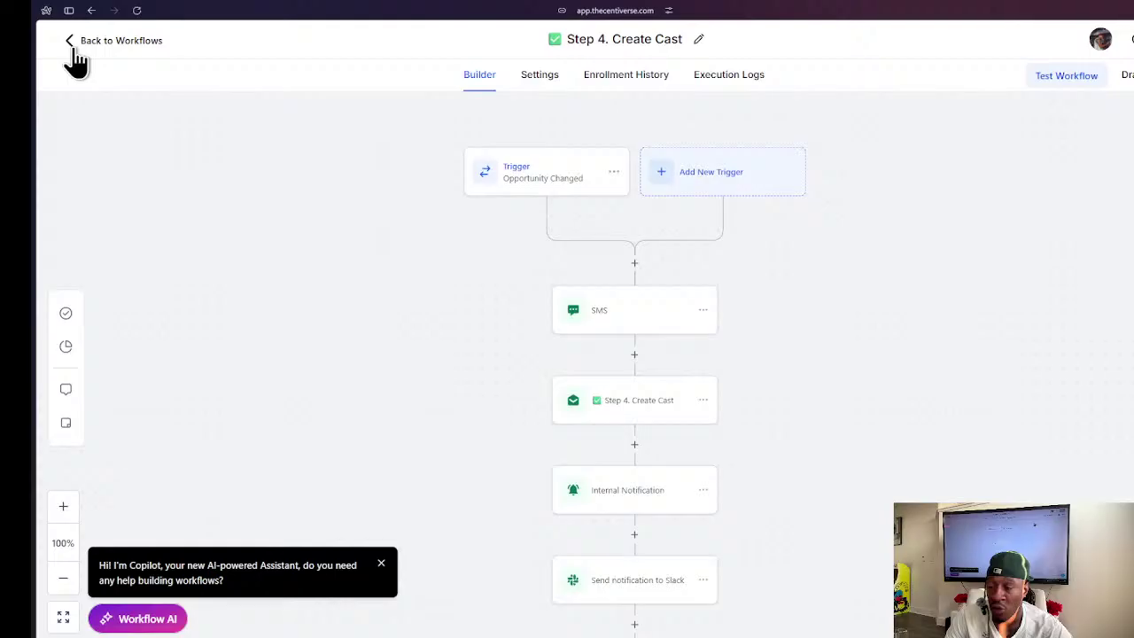
{"action": "left_click", "coordinate": [76, 50]}
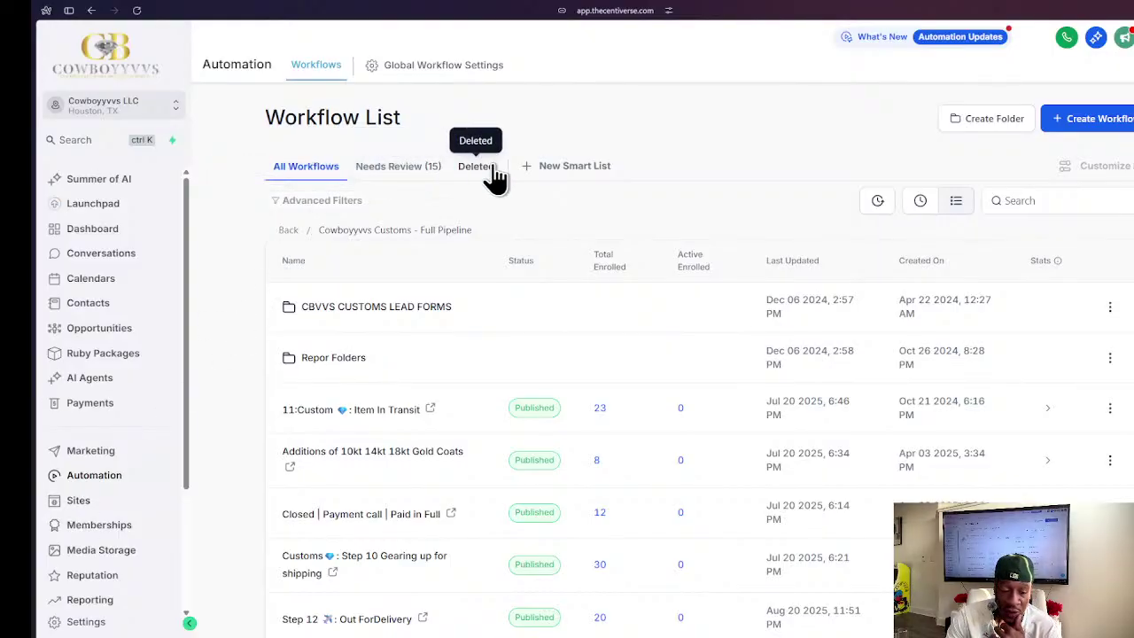
- Open the Global Workflow Settings, review the notification and pause workflow options, and go back to the workflow list
{"action": "left_click", "coordinate": [407, 65]}
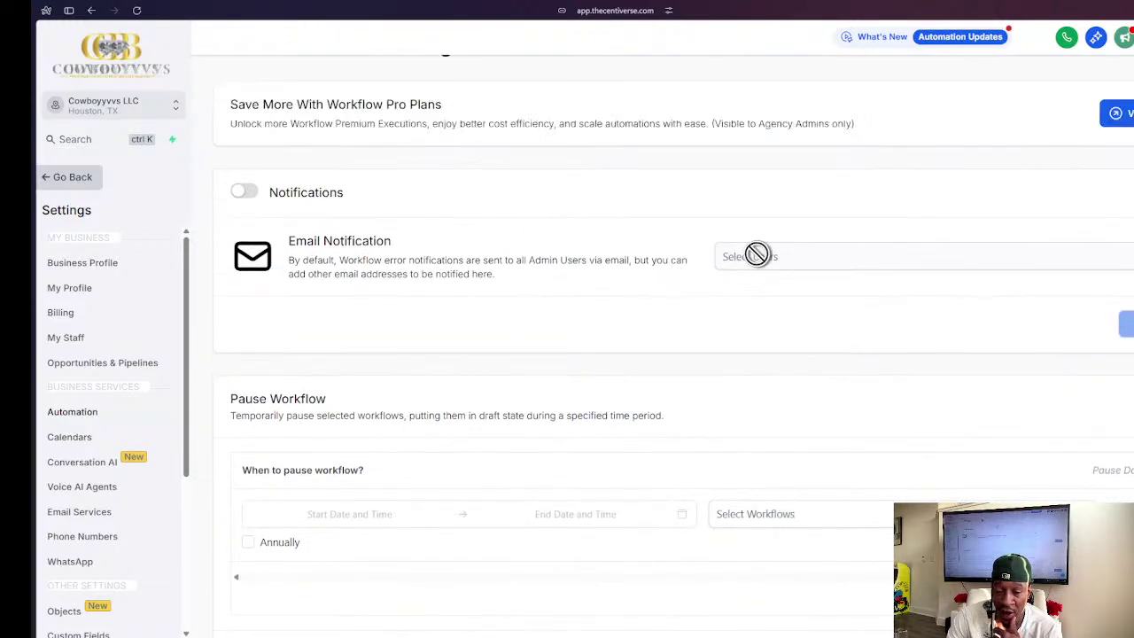
{"action": "scroll", "coordinate": [549, 370], "scroll_direction": "down", "scroll_amount": 1}
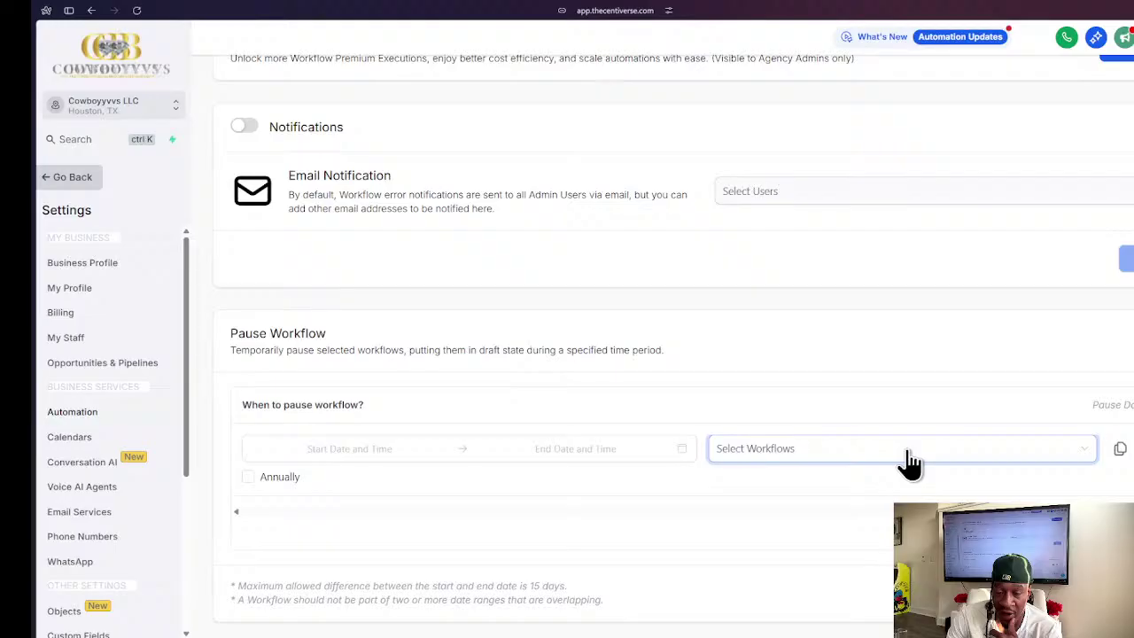
{"action": "scroll", "coordinate": [506, 337], "scroll_direction": "up", "scroll_amount": 2}
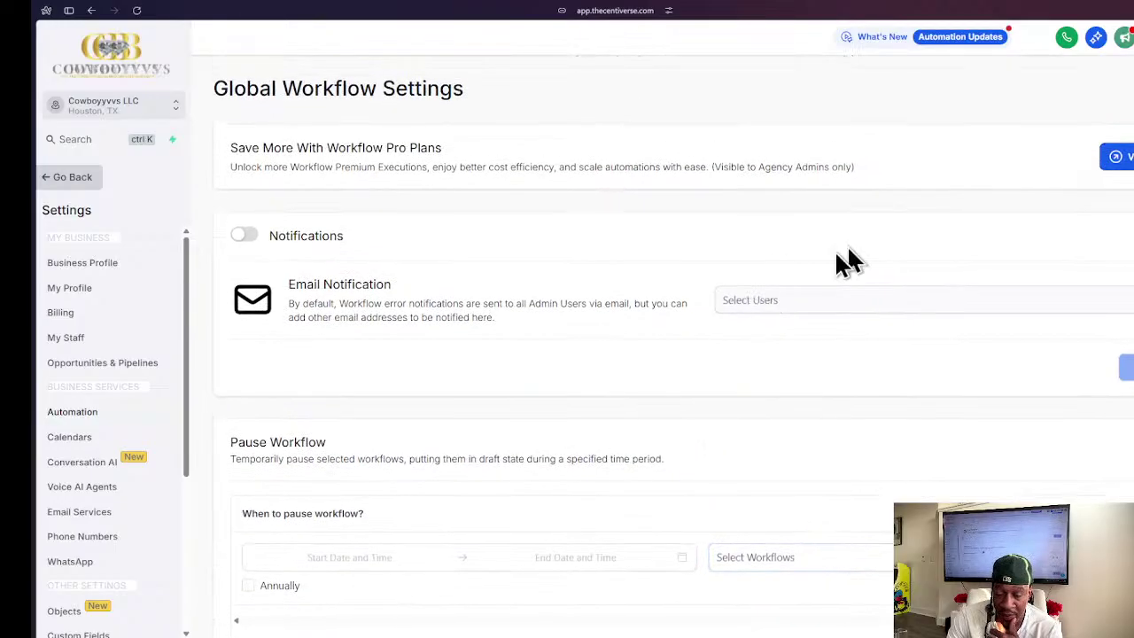
{"action": "scroll", "coordinate": [243, 182], "scroll_direction": "up", "scroll_amount": 1}
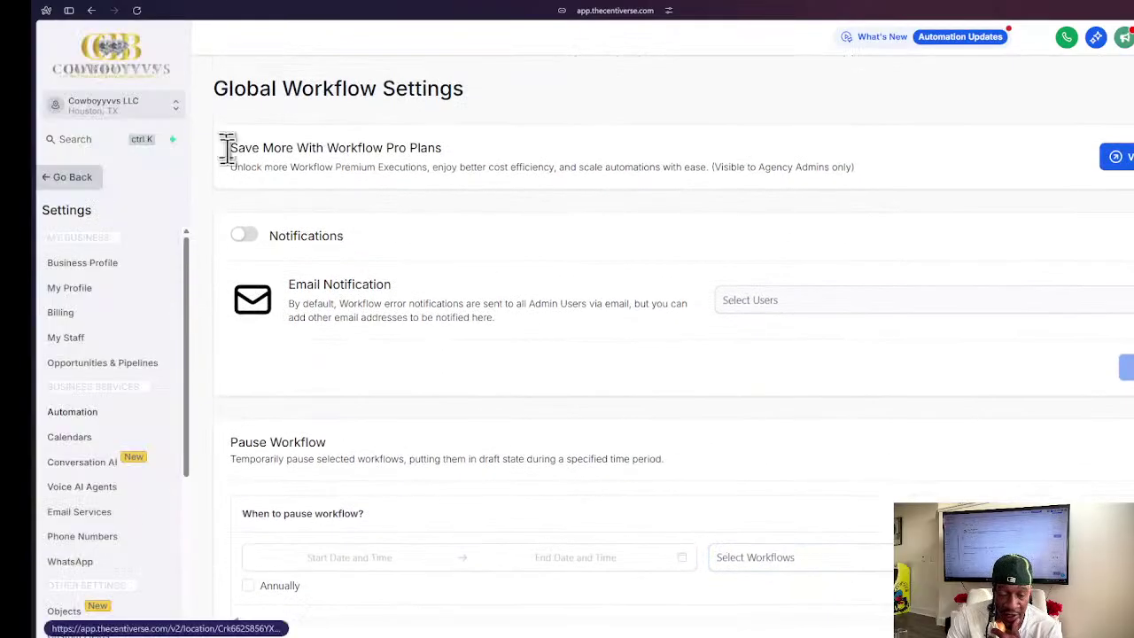
{"action": "left_click", "coordinate": [51, 180]}
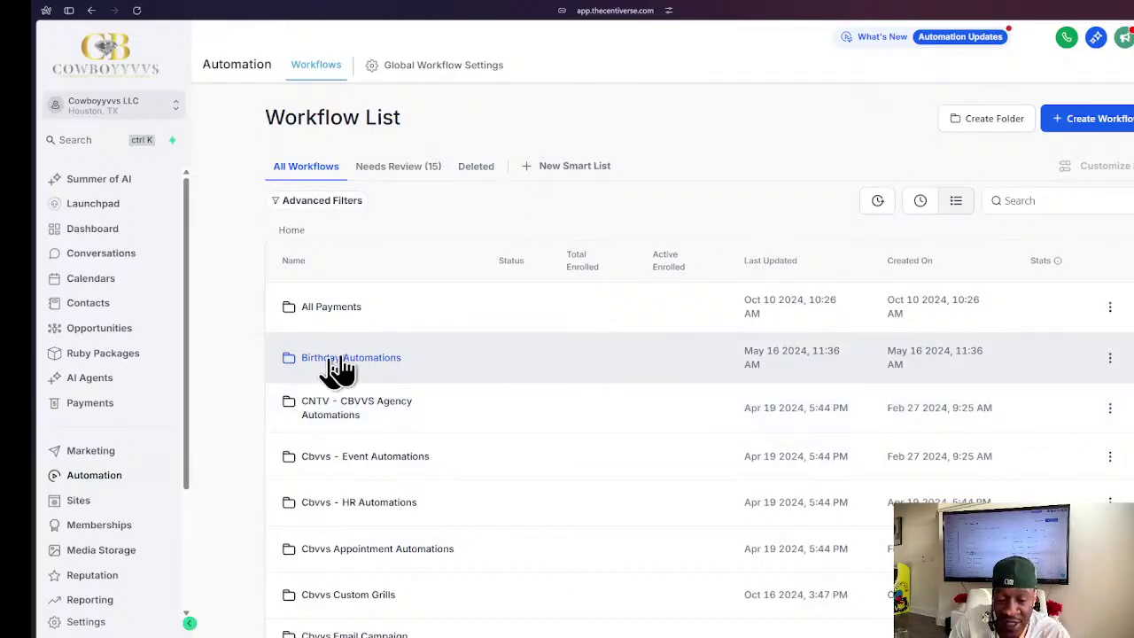
- Open the Sites section, take the guided tour through Funnels, Websites and Blogs, and close it at the Blogs stop
{"action": "left_click", "coordinate": [78, 500]}
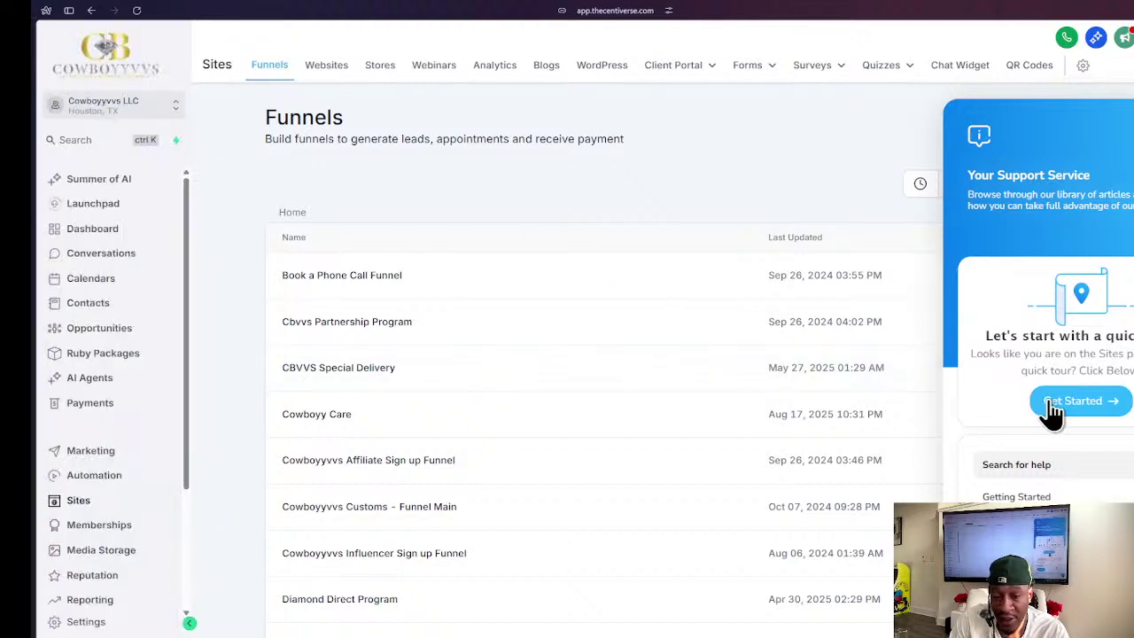
{"action": "left_click", "coordinate": [1052, 409]}
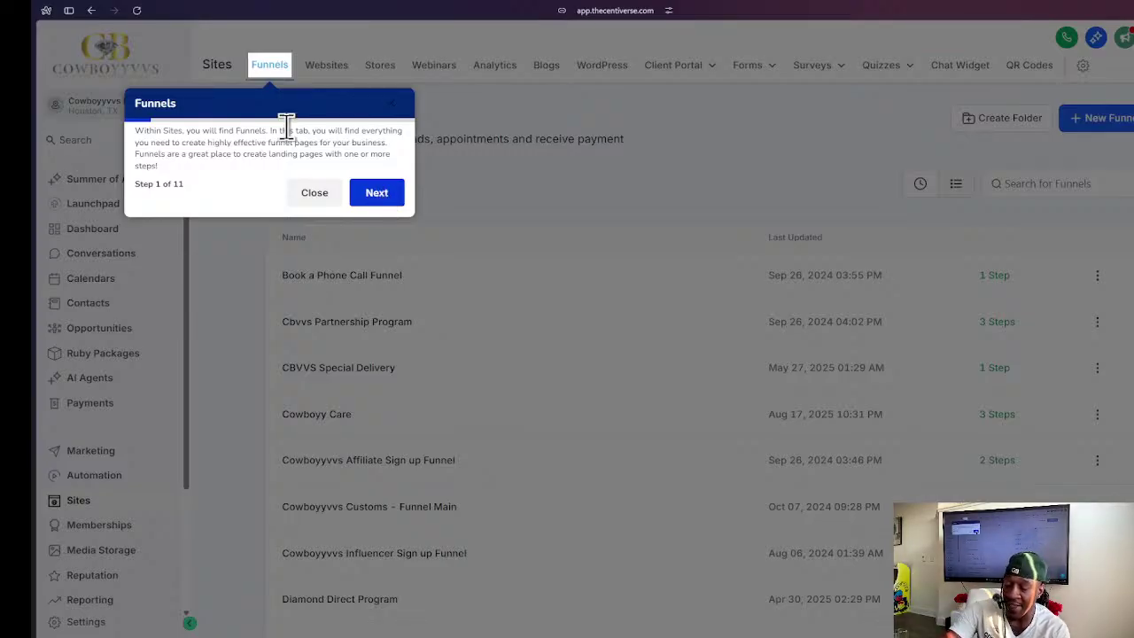
{"action": "left_click", "coordinate": [375, 193]}
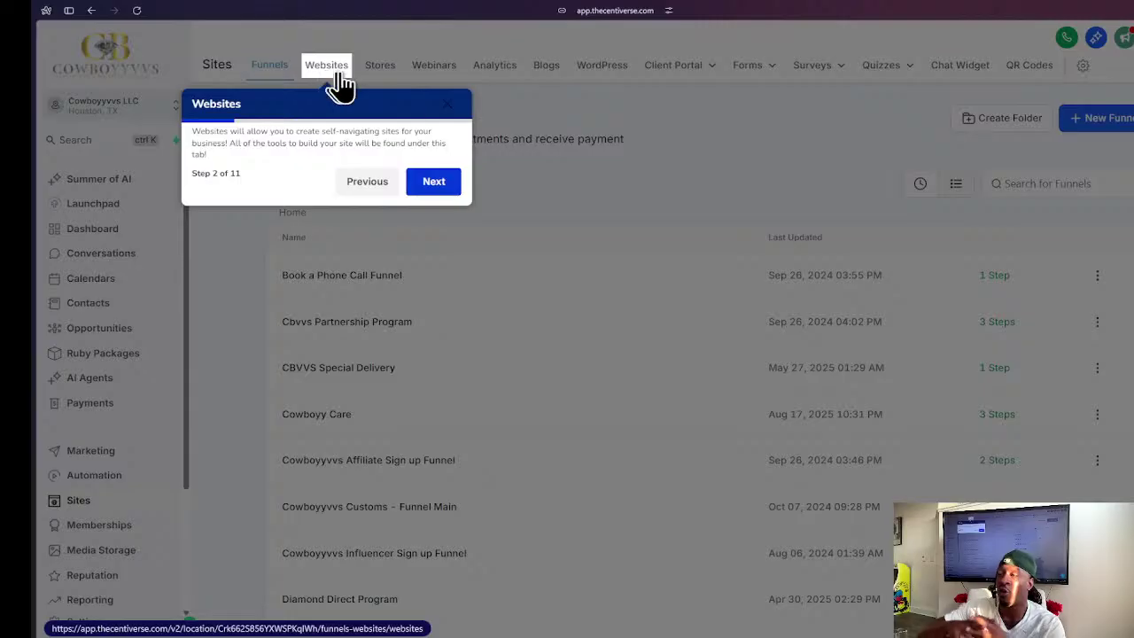
{"action": "left_click", "coordinate": [436, 183]}
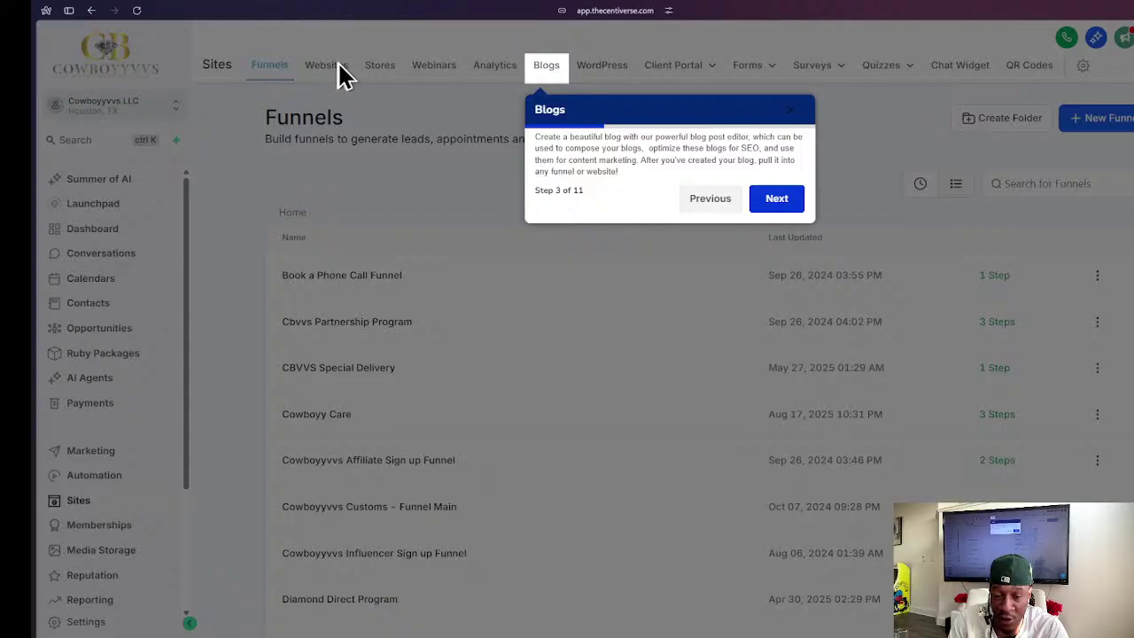
{"action": "left_click", "coordinate": [792, 113]}
- View the Webinars, Analytics and Blogs pages in Sites, and close the support widget on the Blogs page
{"action": "left_click", "coordinate": [443, 75]}
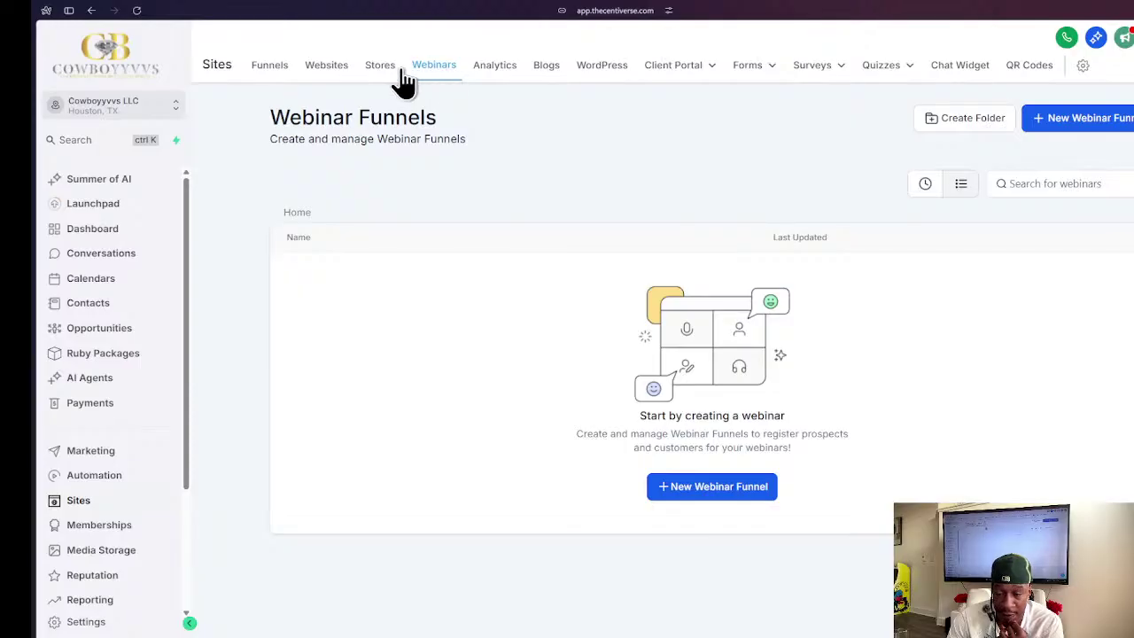
{"action": "left_click", "coordinate": [478, 70]}
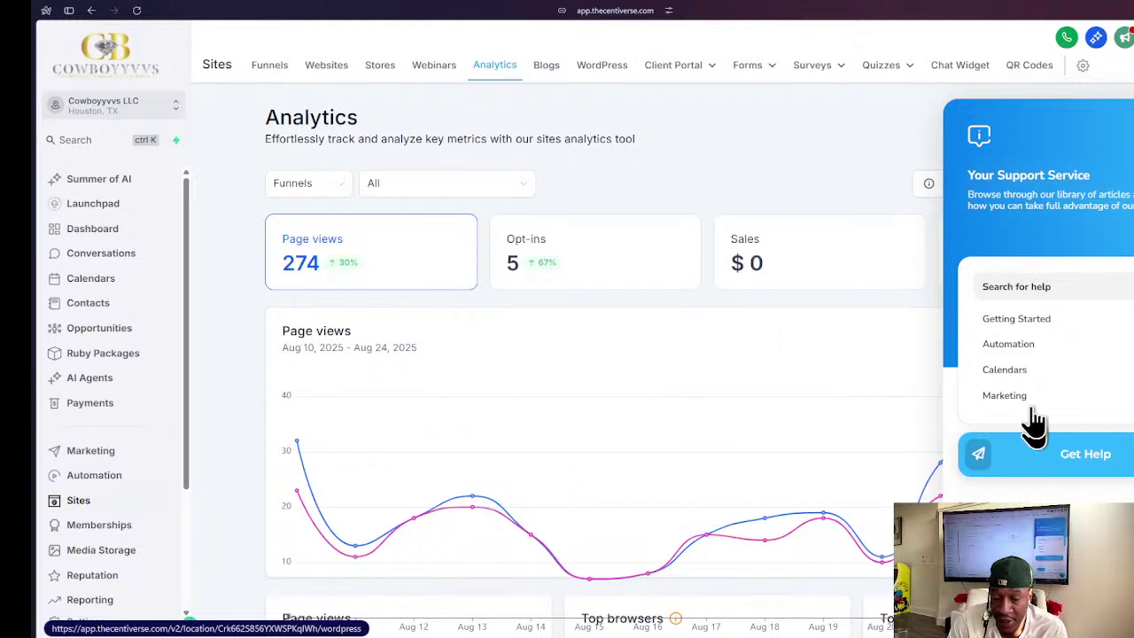
{"action": "left_click", "coordinate": [559, 75]}
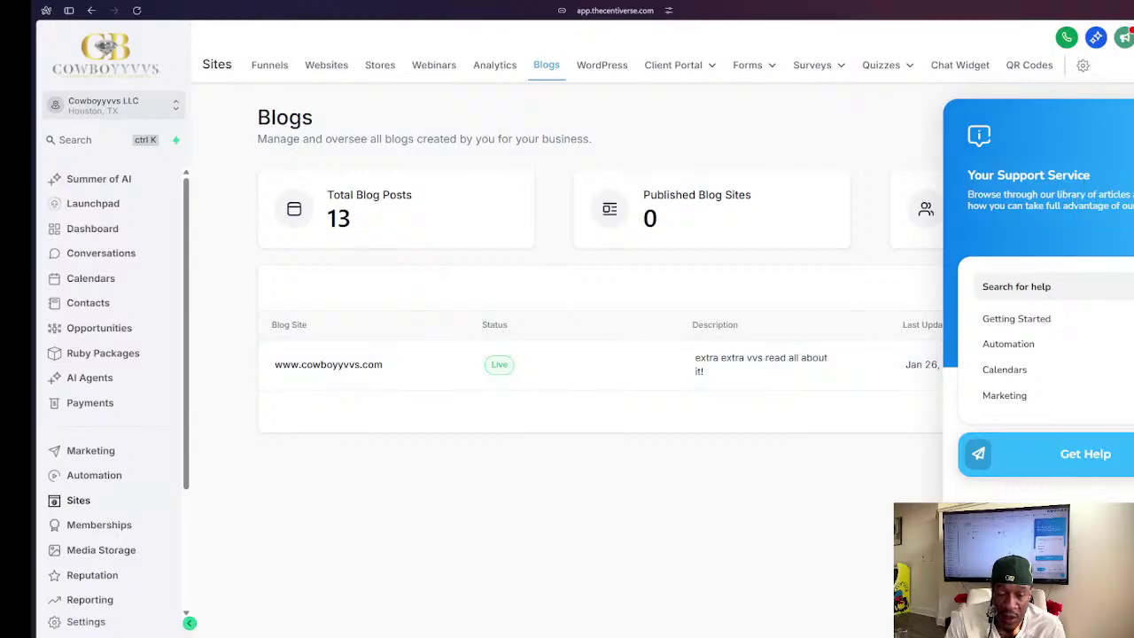
{"action": "left_click", "coordinate": [1107, 606]}
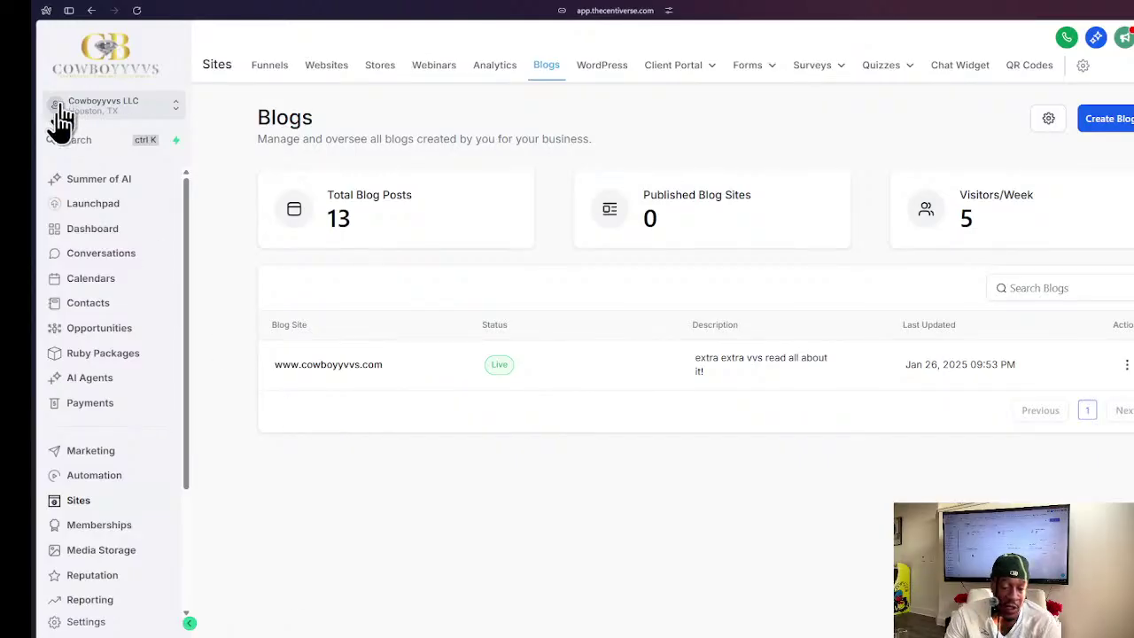
- View the WordPress hosting page and look through the Client Portal dashboard, including its portal URL, user figures and actions
{"action": "left_click", "coordinate": [600, 80]}
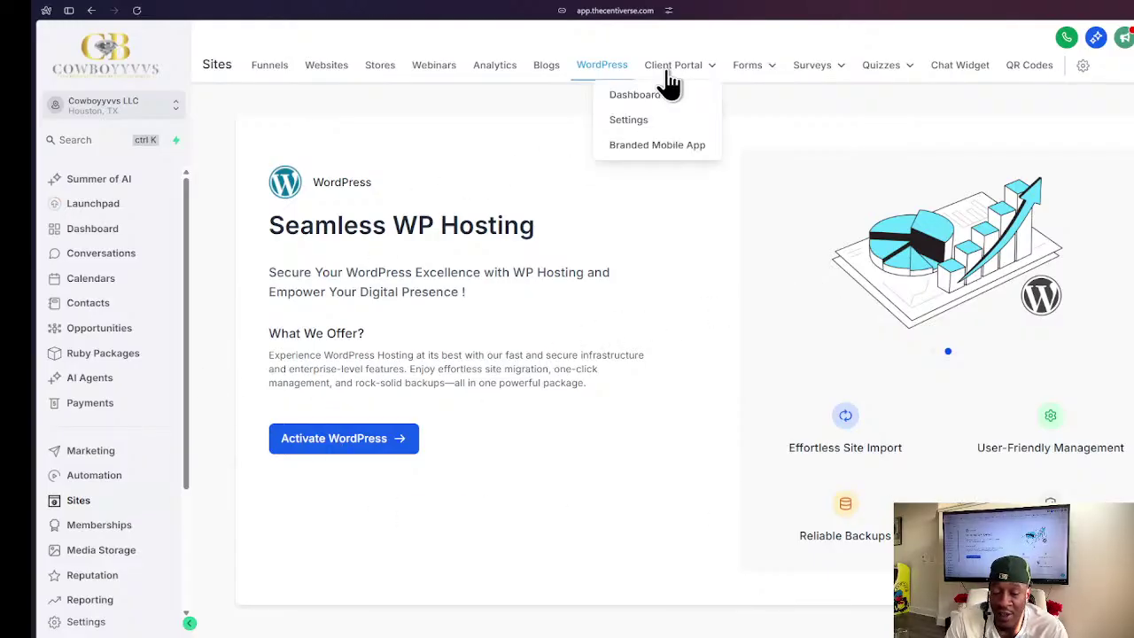
{"action": "left_click", "coordinate": [669, 84]}
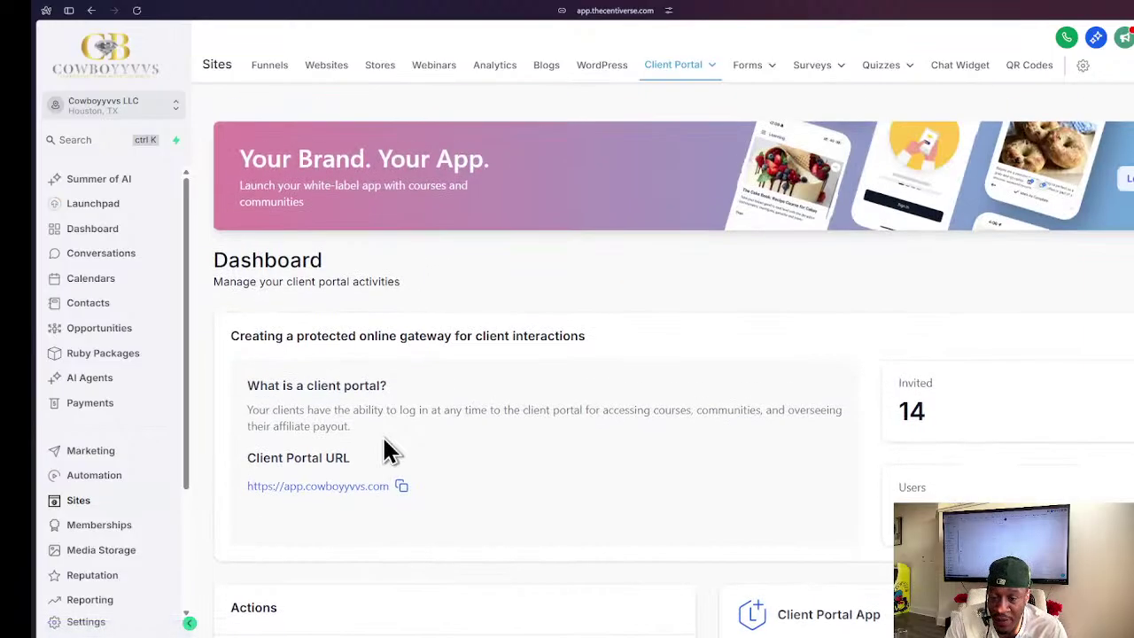
{"action": "scroll", "coordinate": [350, 447], "scroll_direction": "down", "scroll_amount": 3}
{"action": "scroll", "coordinate": [349, 447], "scroll_direction": "down", "scroll_amount": 2}
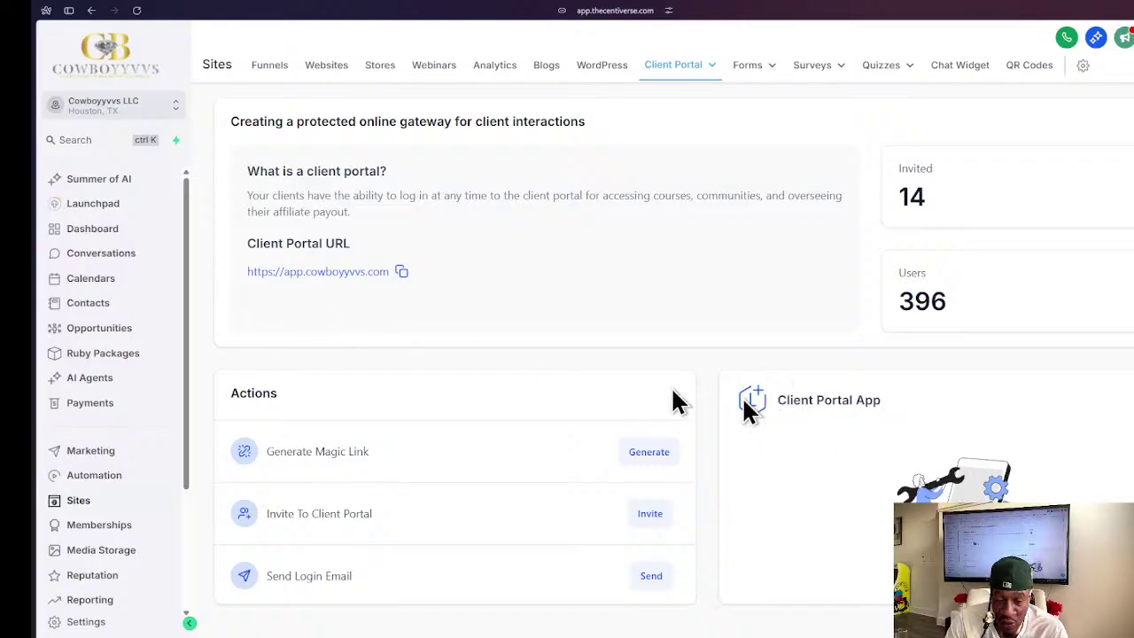
{"action": "scroll", "coordinate": [326, 290], "scroll_direction": "up", "scroll_amount": 3}
{"action": "scroll", "coordinate": [329, 336], "scroll_direction": "up", "scroll_amount": 2}
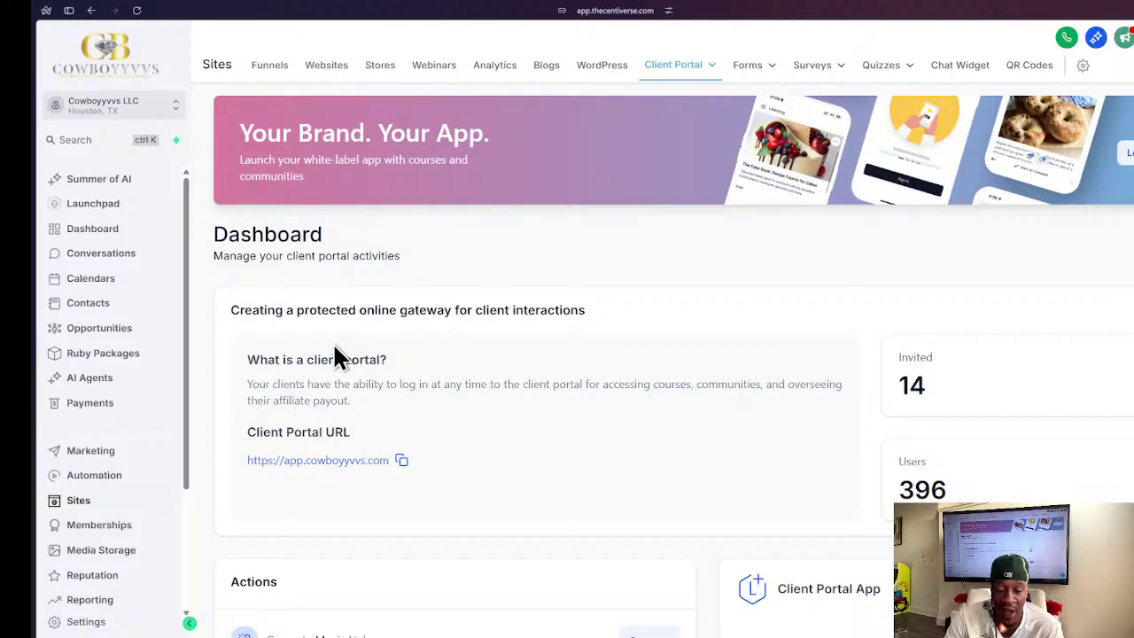
{"action": "scroll", "coordinate": [362, 213], "scroll_direction": "down", "scroll_amount": 3}
{"action": "scroll", "coordinate": [394, 390], "scroll_direction": "down", "scroll_amount": 2}
{"action": "scroll", "coordinate": [397, 435], "scroll_direction": "up", "scroll_amount": 5}
{"action": "scroll", "coordinate": [729, 435], "scroll_direction": "down", "scroll_amount": 3}
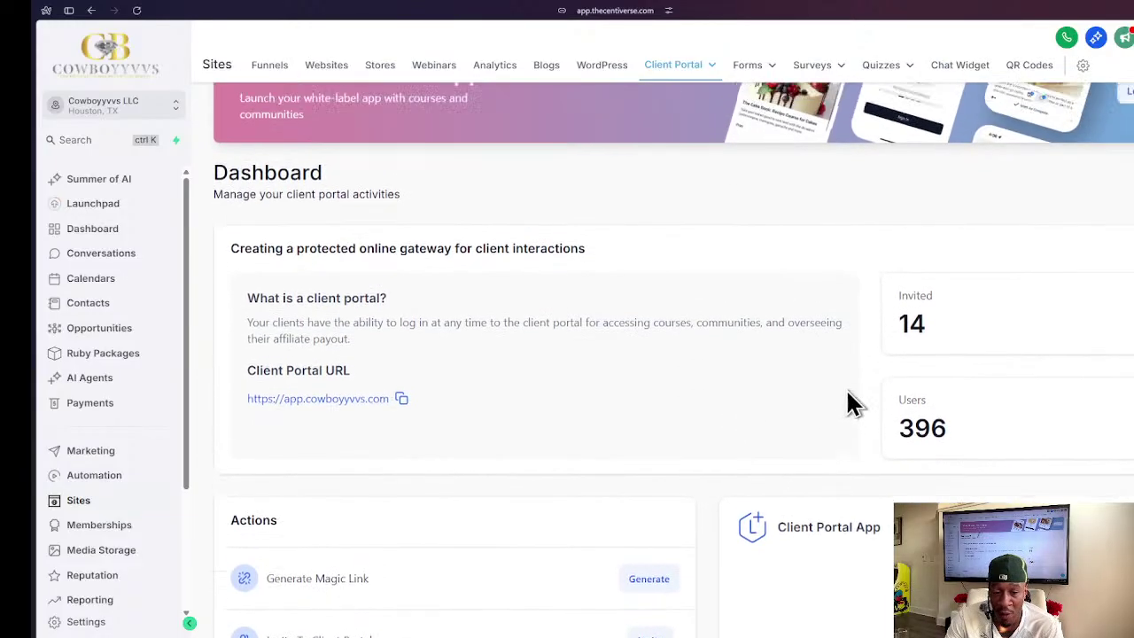
- Open the Client Portal settings and look over the domain, branding, app permission, language, chat widget and email options
{"action": "scroll", "coordinate": [846, 398], "scroll_direction": "up", "scroll_amount": 3}
{"action": "mouse_move", "coordinate": [714, 78]}
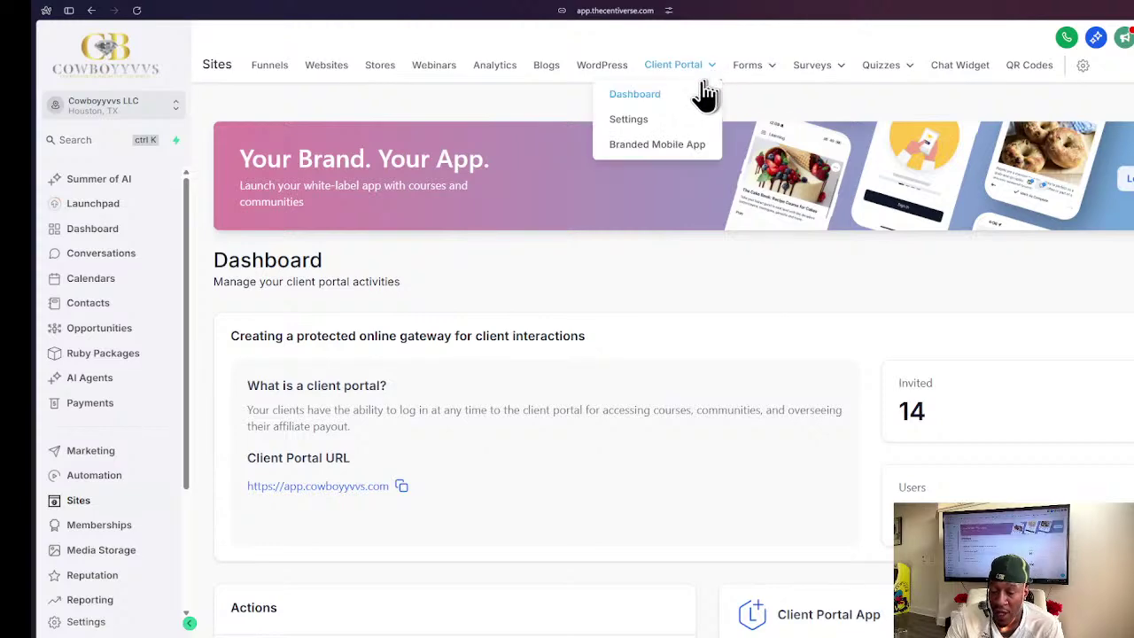
{"action": "left_click", "coordinate": [647, 145]}
{"action": "left_click", "coordinate": [642, 128]}
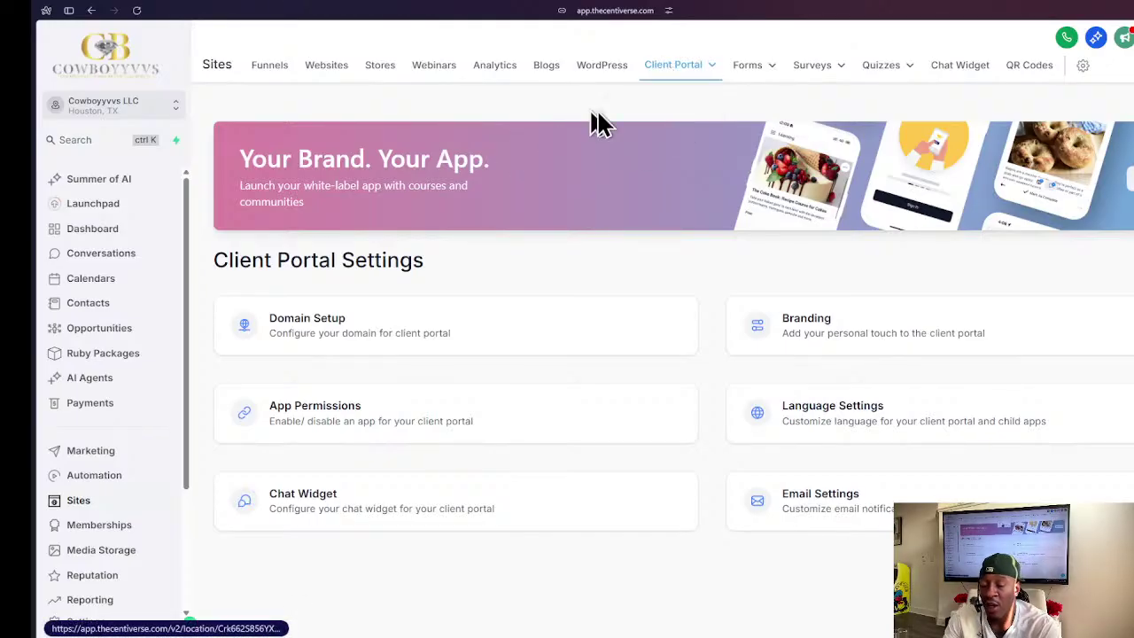
{"action": "mouse_move", "coordinate": [665, 126]}
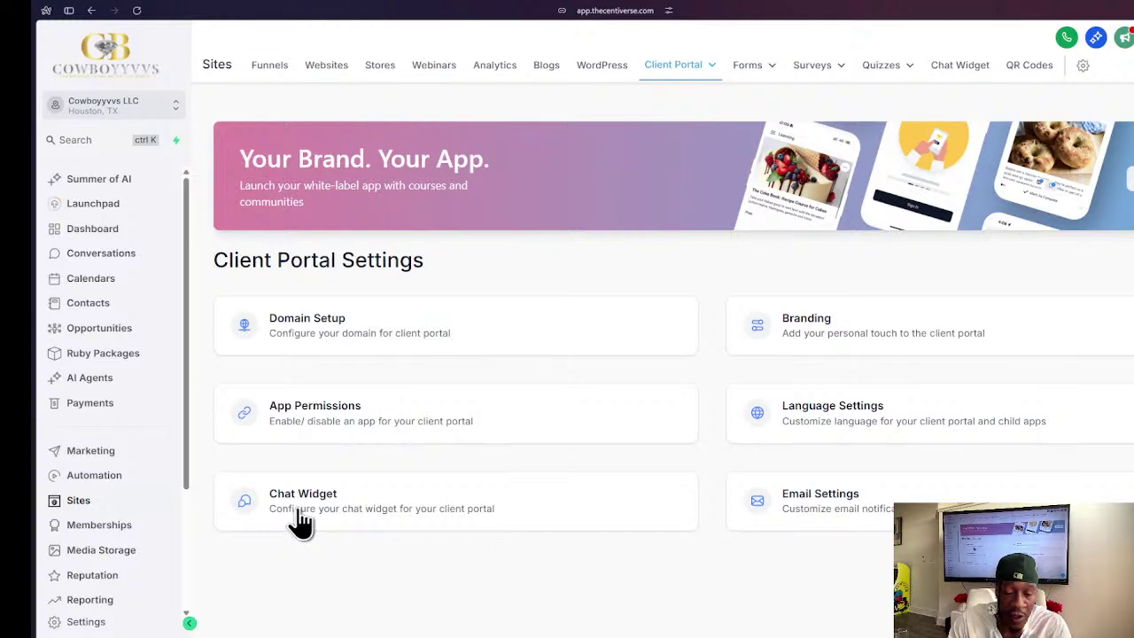
- View the Forms builder list with its folders and forms, and check the form, survey and quiz submenu options
{"action": "mouse_move", "coordinate": [756, 64]}
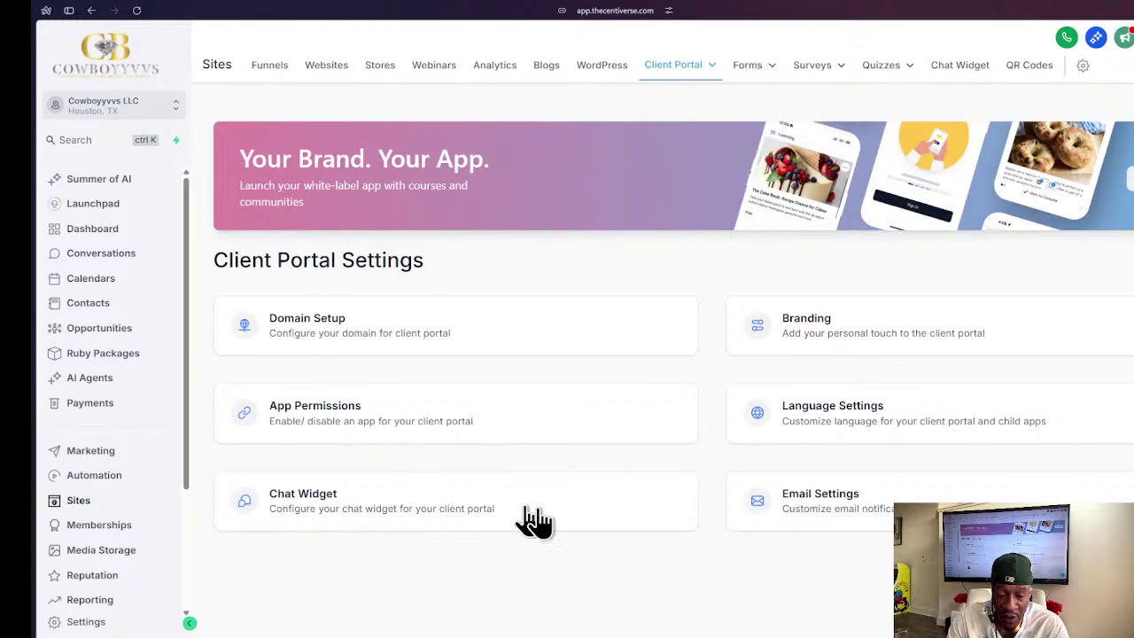
{"action": "left_click", "coordinate": [755, 71]}
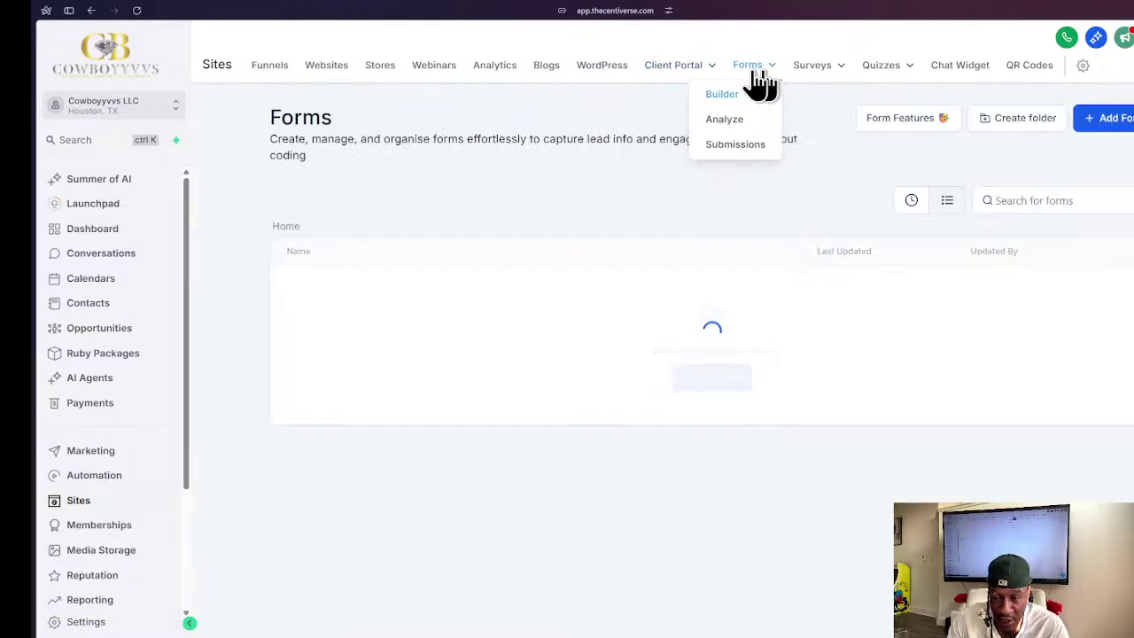
{"action": "scroll", "coordinate": [431, 418], "scroll_direction": "down", "scroll_amount": 2}
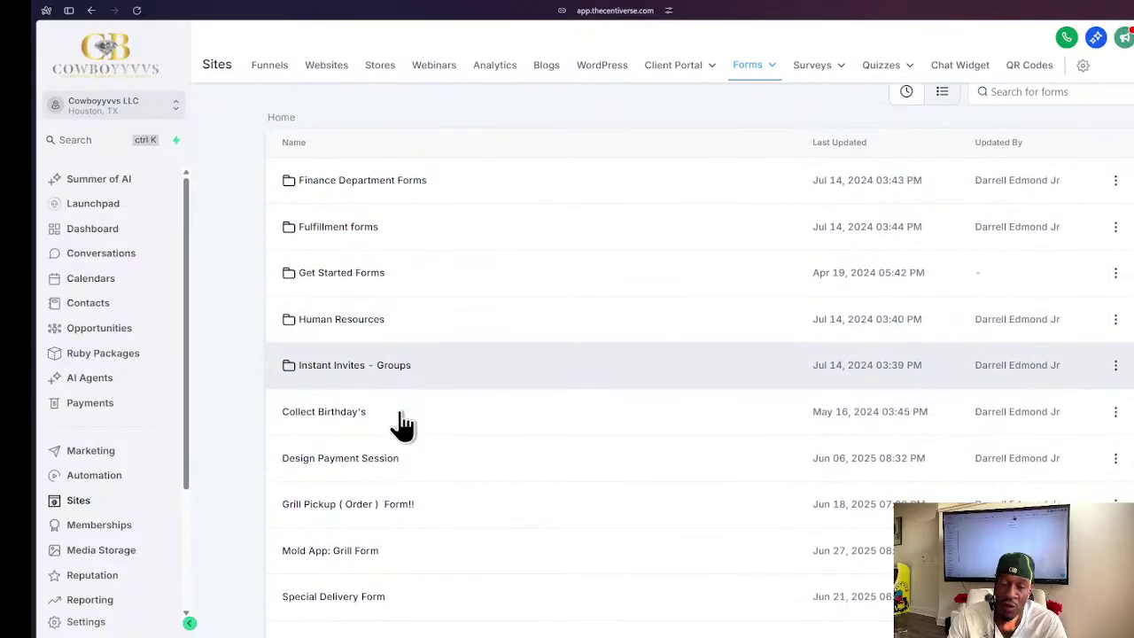
{"action": "scroll", "coordinate": [405, 423], "scroll_direction": "up", "scroll_amount": 2}
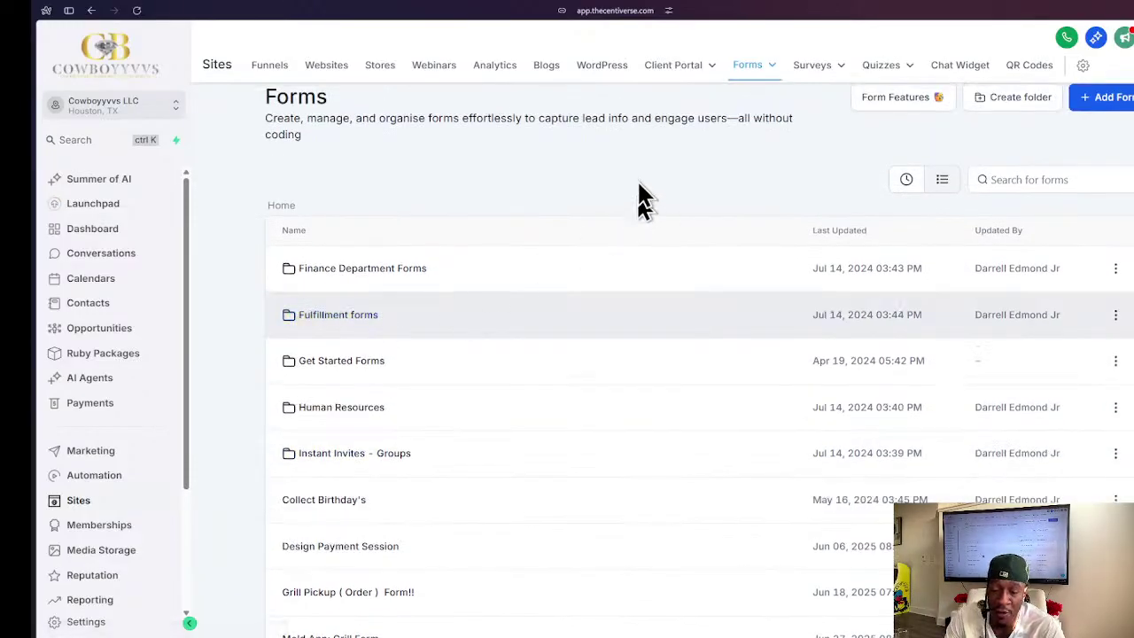
{"action": "mouse_move", "coordinate": [763, 71]}
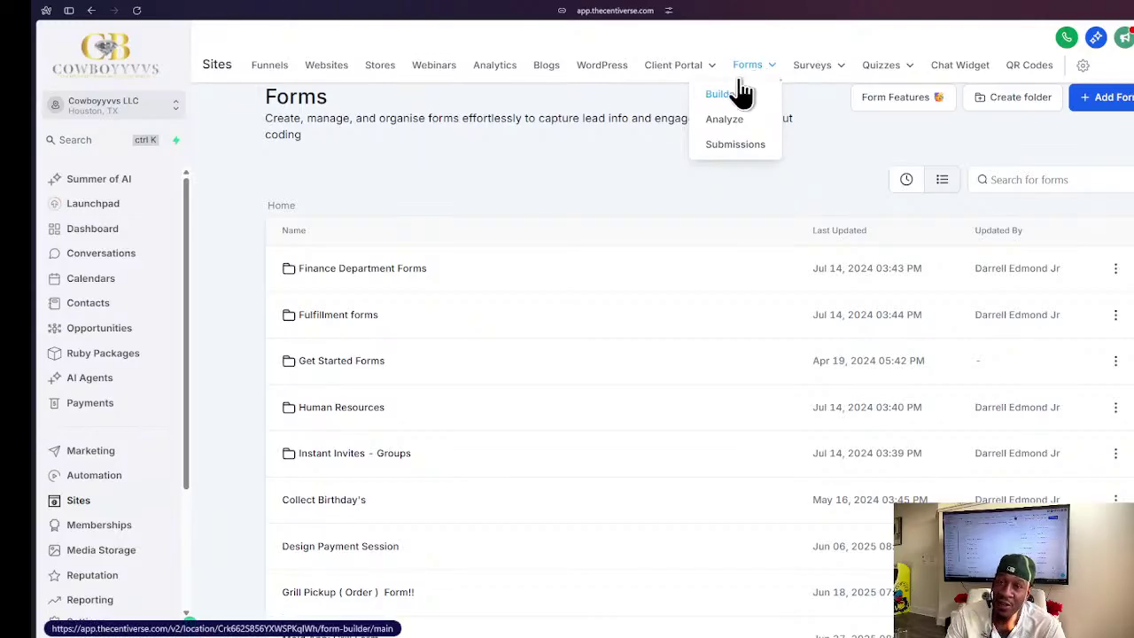
{"action": "mouse_move", "coordinate": [816, 76]}
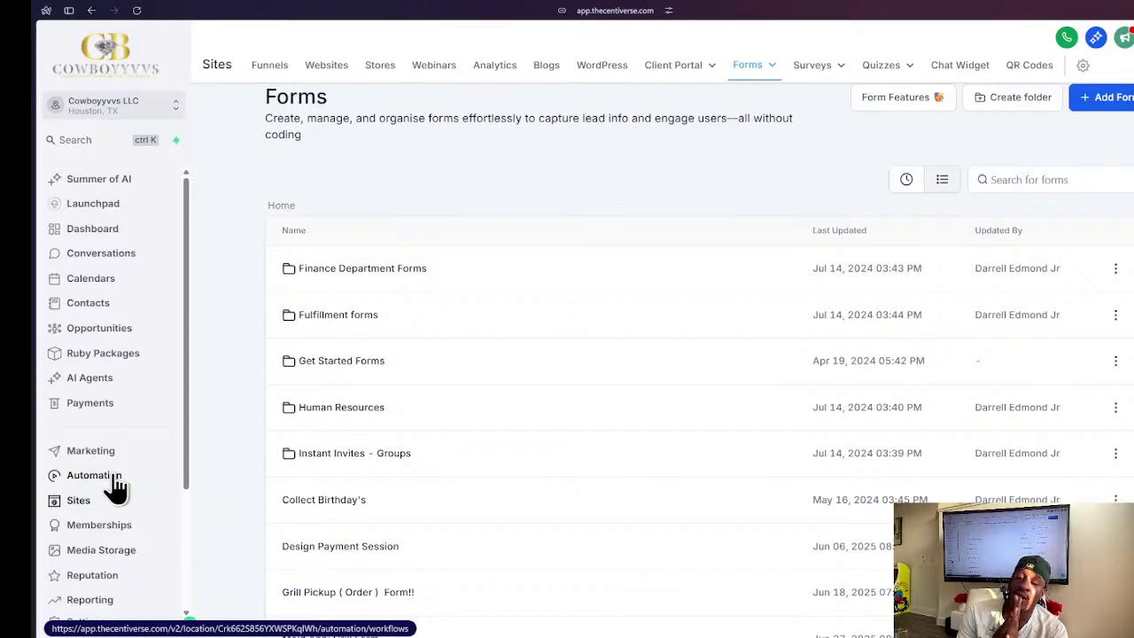
{"action": "mouse_move", "coordinate": [883, 84]}
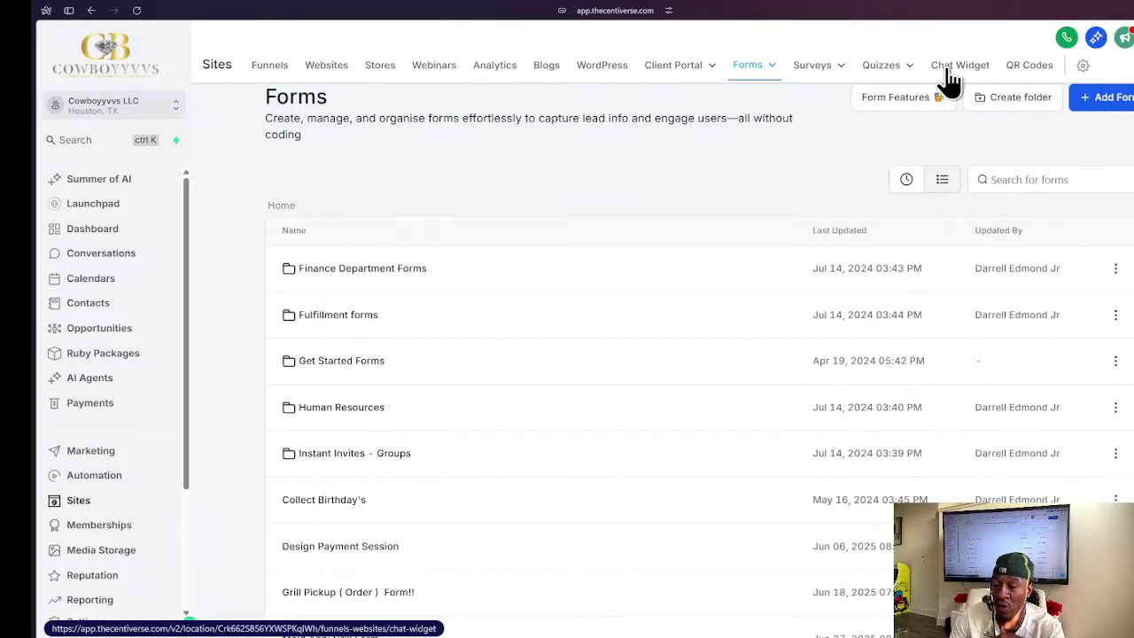
- View the Chat Widget page and the QR Codes page with the QR-Cbvvs Customs code
{"action": "left_click", "coordinate": [970, 72]}
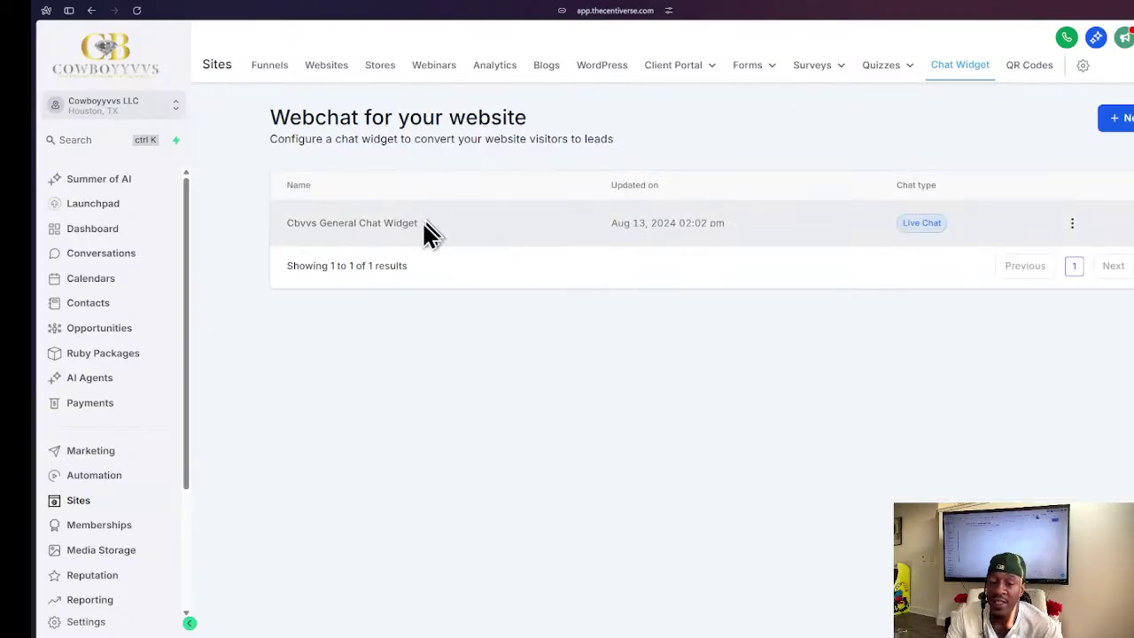
{"action": "left_click", "coordinate": [1049, 78]}
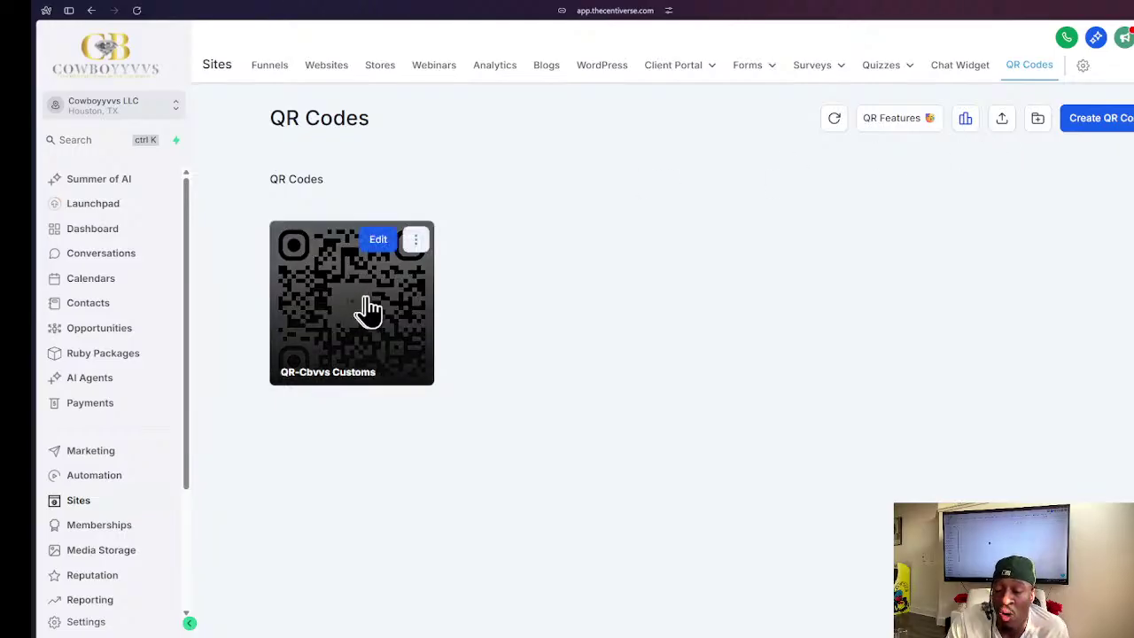
{"action": "mouse_move", "coordinate": [329, 329]}
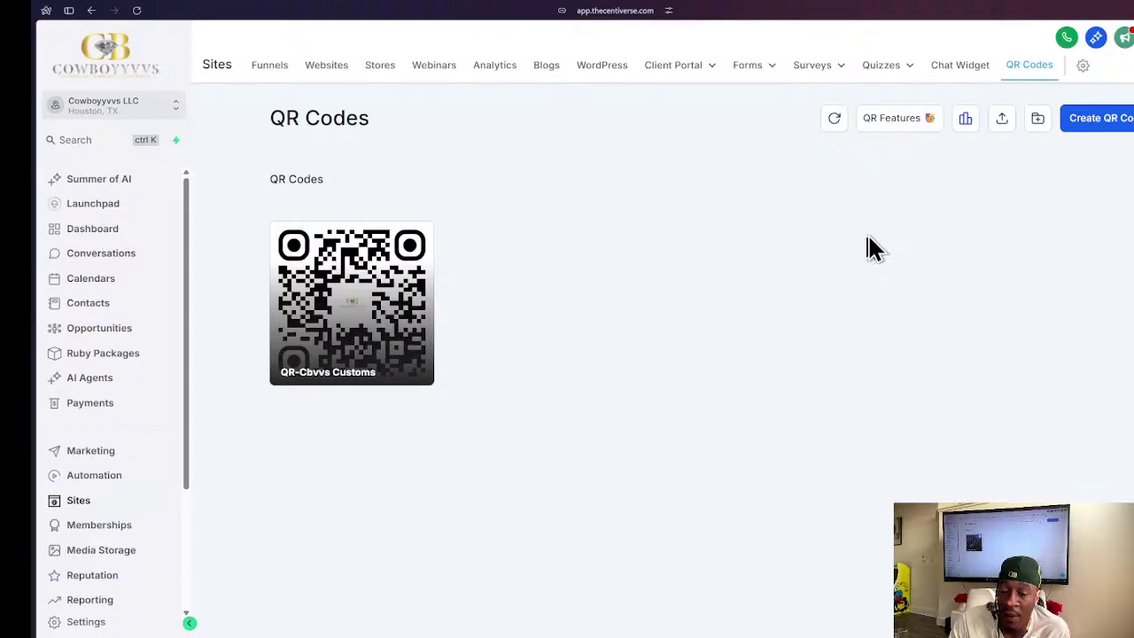
- Open the Memberships section, look through its Client Portal dashboard and check the available Courses pages
{"action": "scroll", "coordinate": [75, 476], "scroll_direction": "down", "scroll_amount": 1}
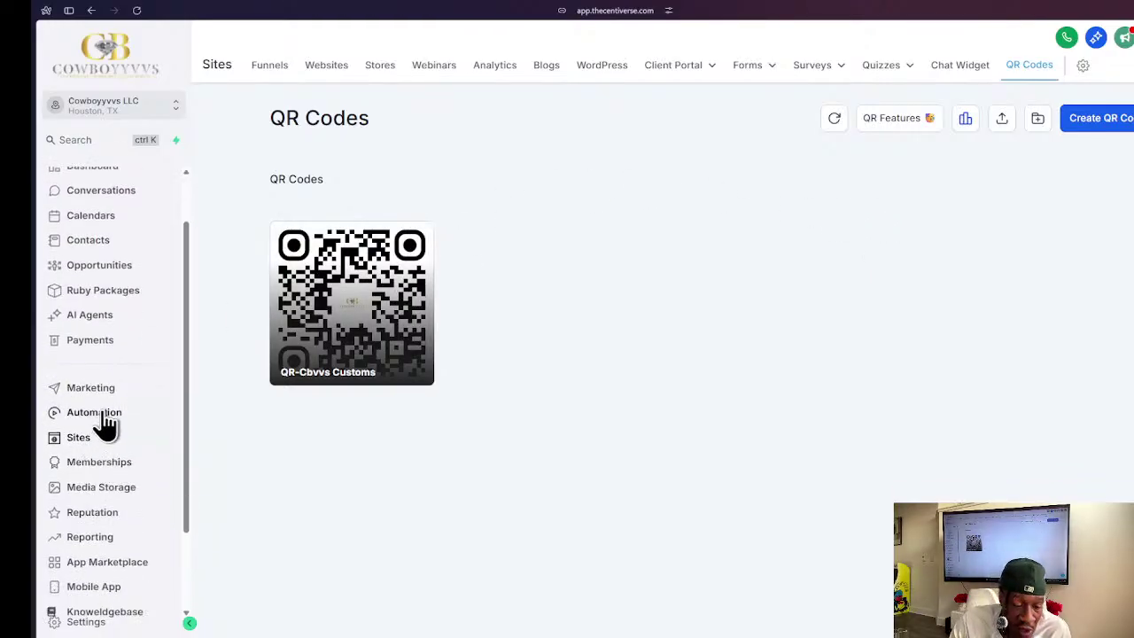
{"action": "left_click", "coordinate": [91, 467]}
{"action": "left_click", "coordinate": [341, 73]}
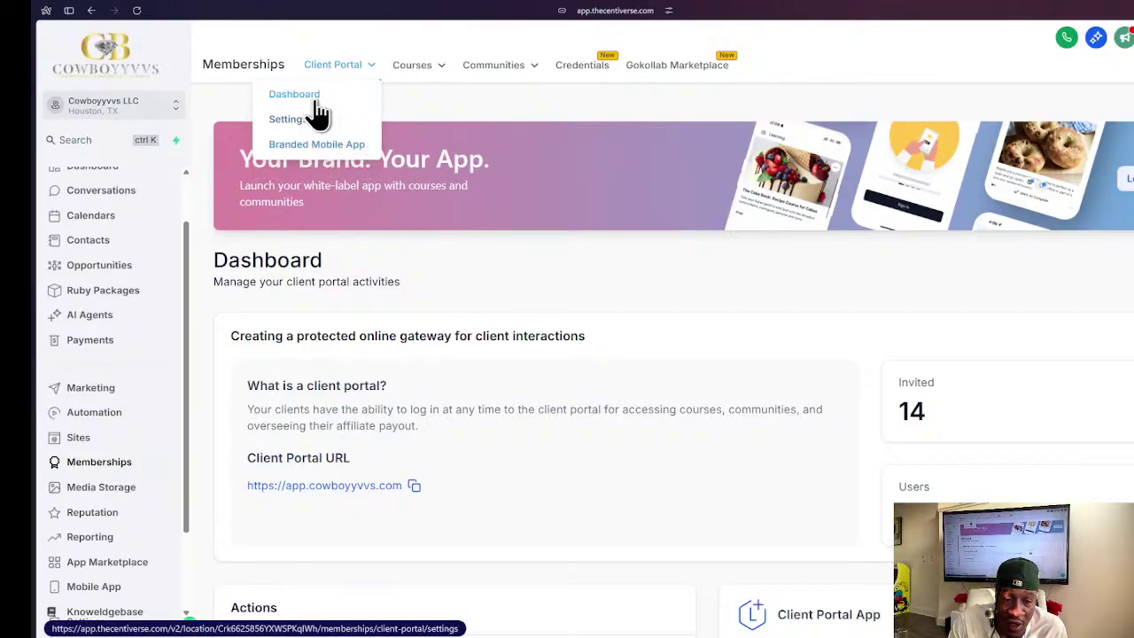
{"action": "scroll", "coordinate": [323, 367], "scroll_direction": "down", "scroll_amount": 2}
{"action": "scroll", "coordinate": [323, 366], "scroll_direction": "down", "scroll_amount": 1}
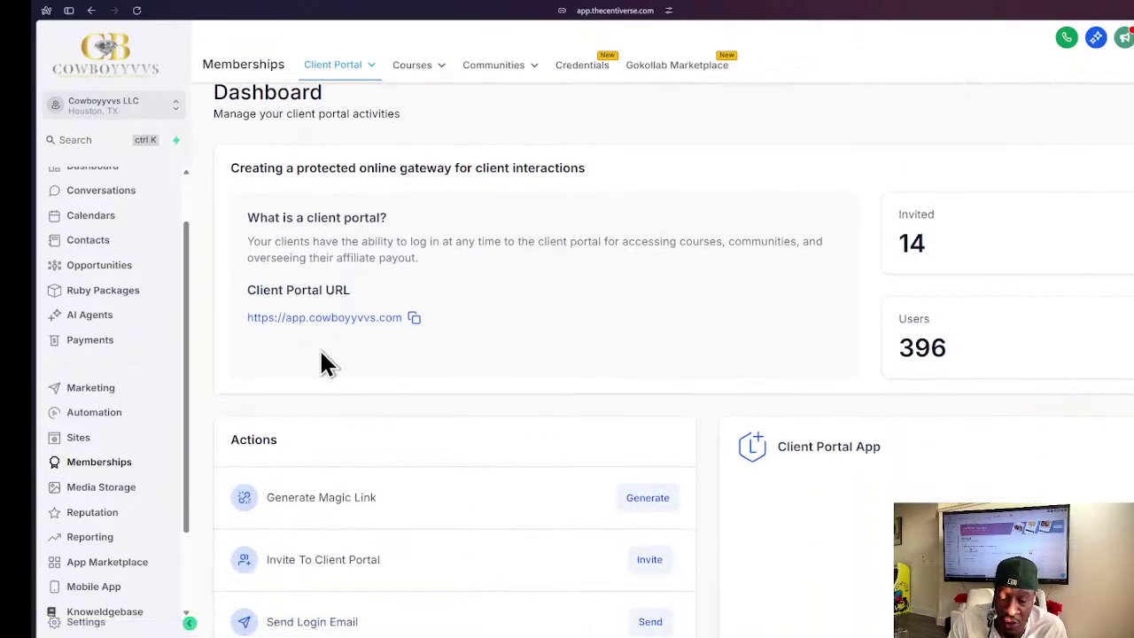
{"action": "mouse_move", "coordinate": [414, 71]}
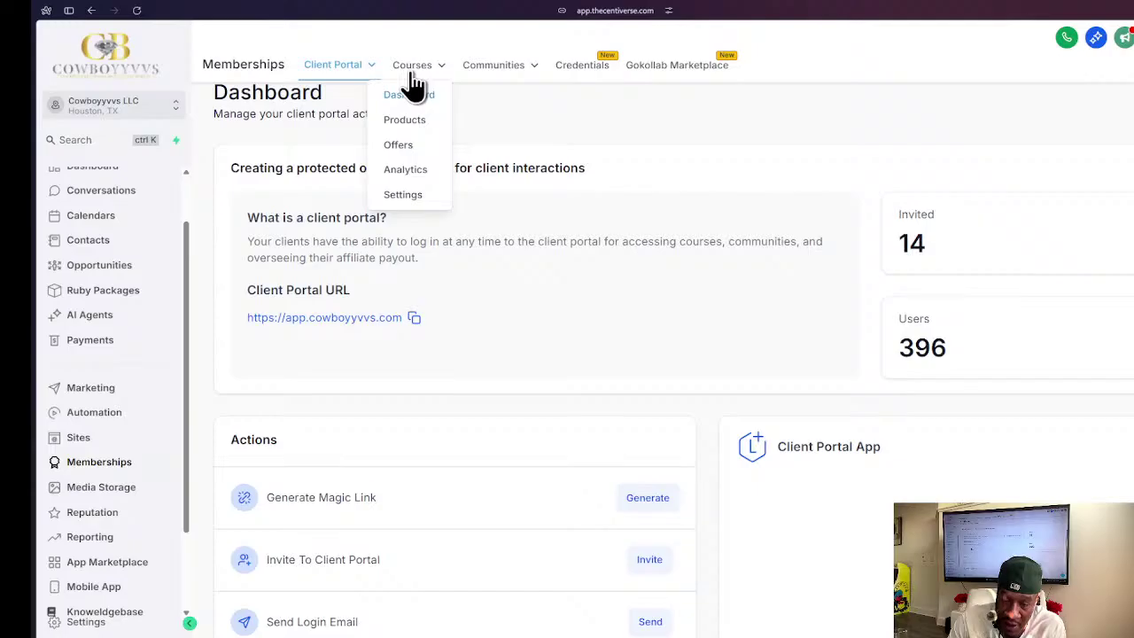
- Open the Communities groups page and look through all the community group cards
{"action": "mouse_move", "coordinate": [479, 80]}
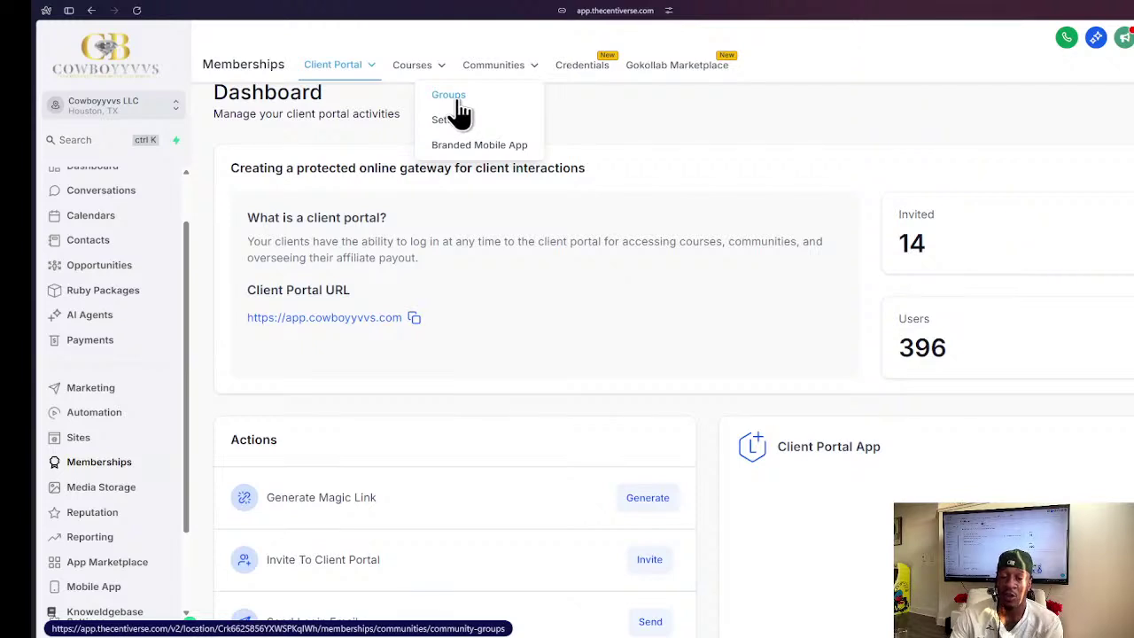
{"action": "left_click", "coordinate": [459, 101]}
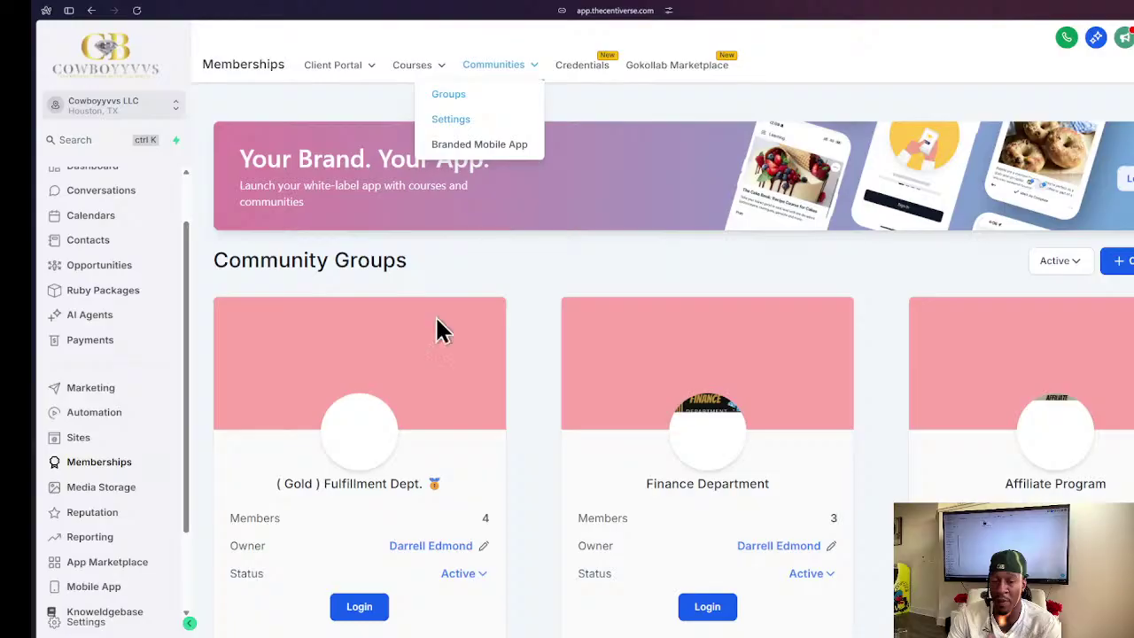
{"action": "scroll", "coordinate": [524, 457], "scroll_direction": "down", "scroll_amount": 6}
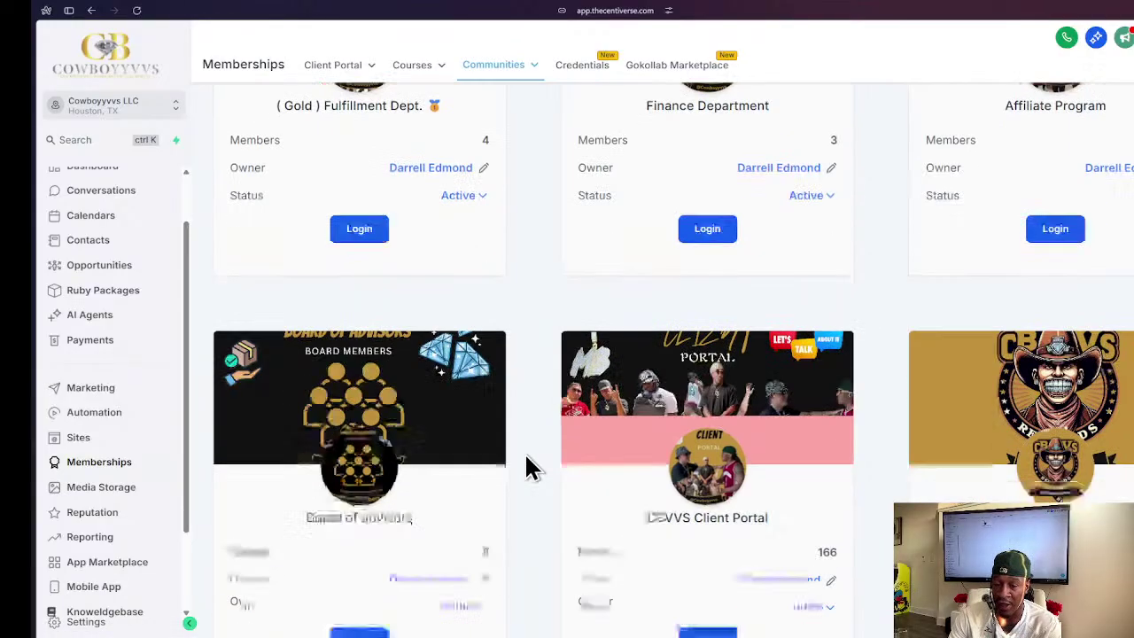
{"action": "scroll", "coordinate": [524, 468], "scroll_direction": "down", "scroll_amount": 7}
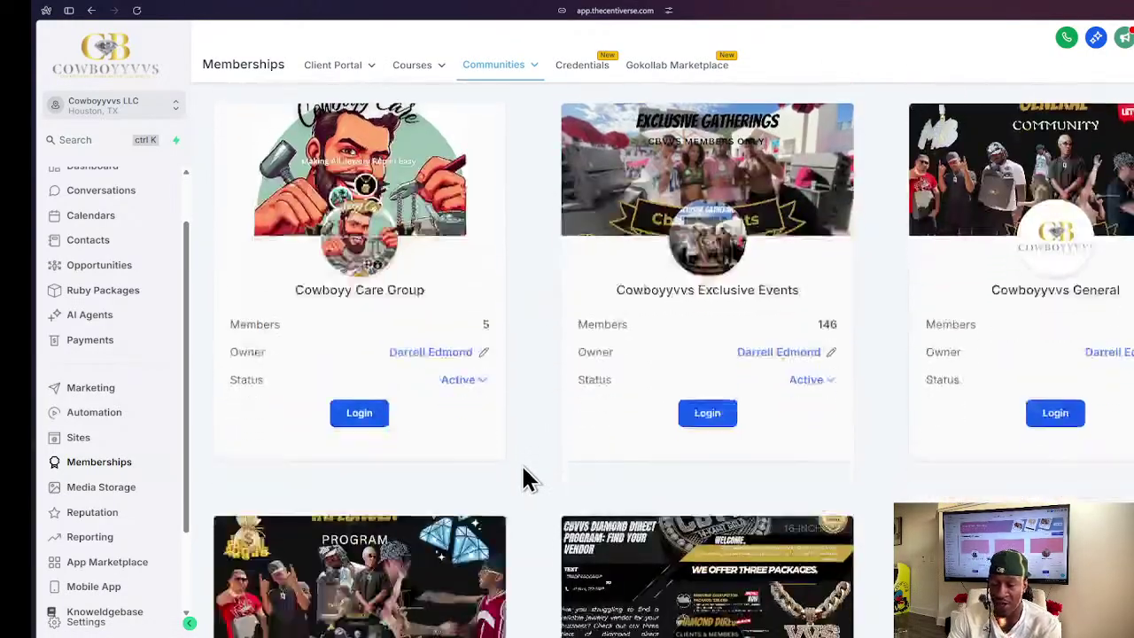
{"action": "scroll", "coordinate": [523, 479], "scroll_direction": "down", "scroll_amount": 1}
{"action": "scroll", "coordinate": [860, 278], "scroll_direction": "down", "scroll_amount": 1}
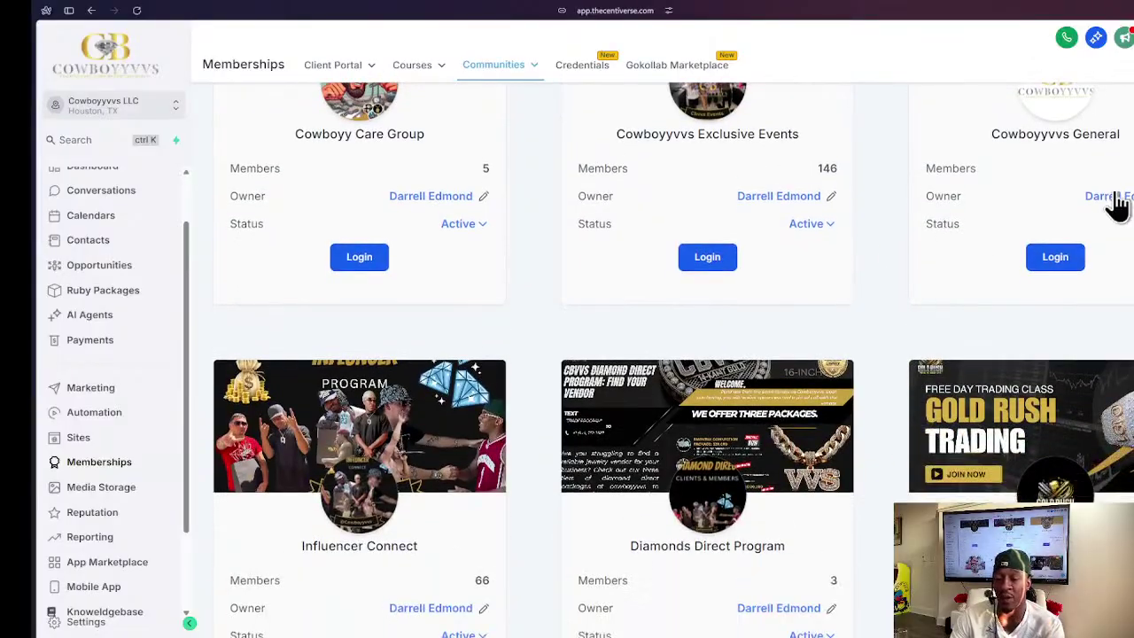
{"action": "scroll", "coordinate": [612, 539], "scroll_direction": "up", "scroll_amount": 5}
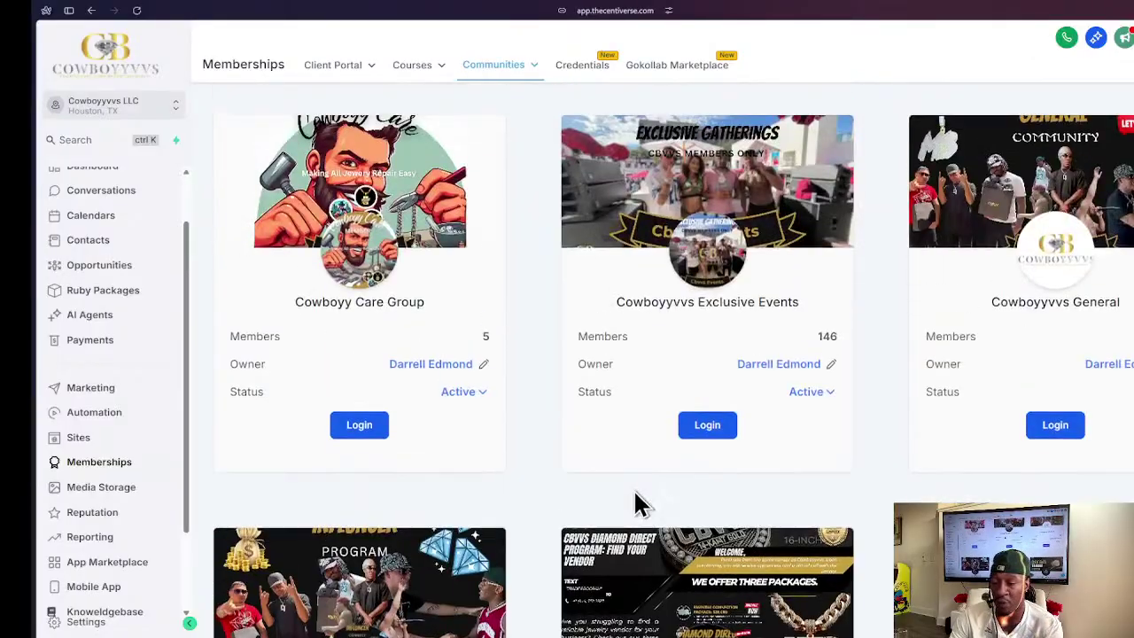
{"action": "scroll", "coordinate": [626, 449], "scroll_direction": "up", "scroll_amount": 10}
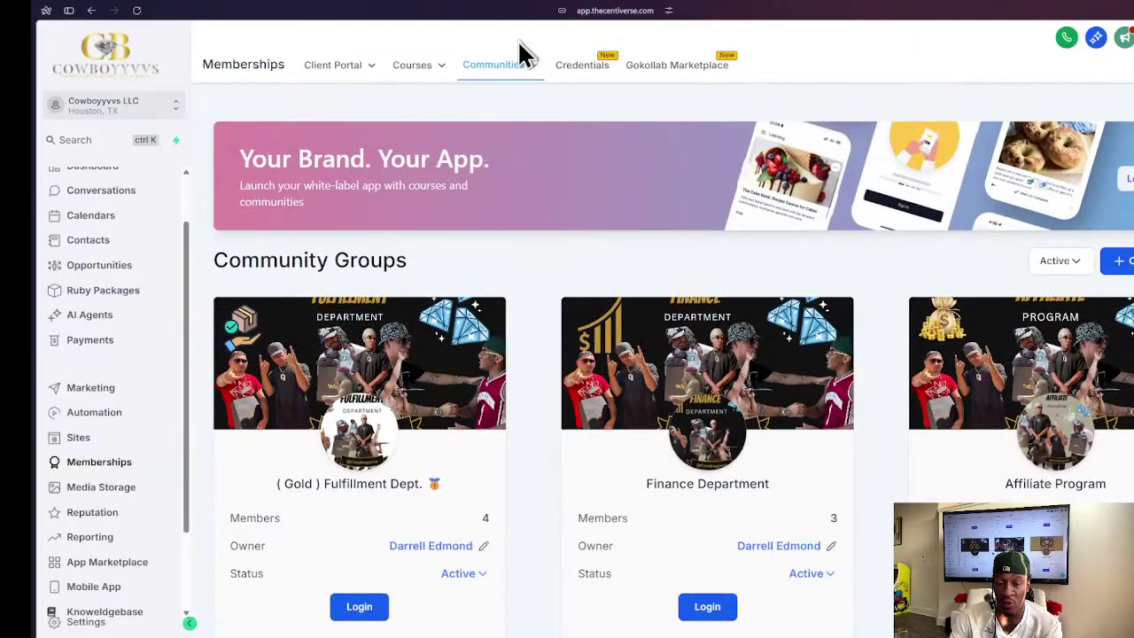
- View the certificate templates under Credentials and the Courses dashboard in Memberships
{"action": "left_click", "coordinate": [576, 71]}
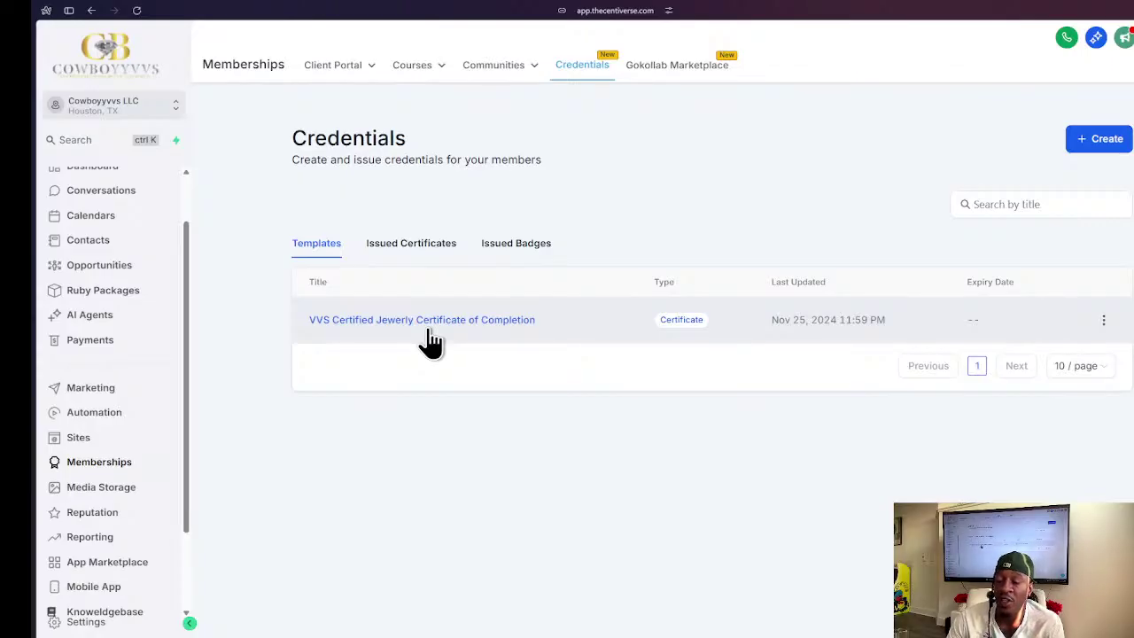
{"action": "mouse_move", "coordinate": [440, 84]}
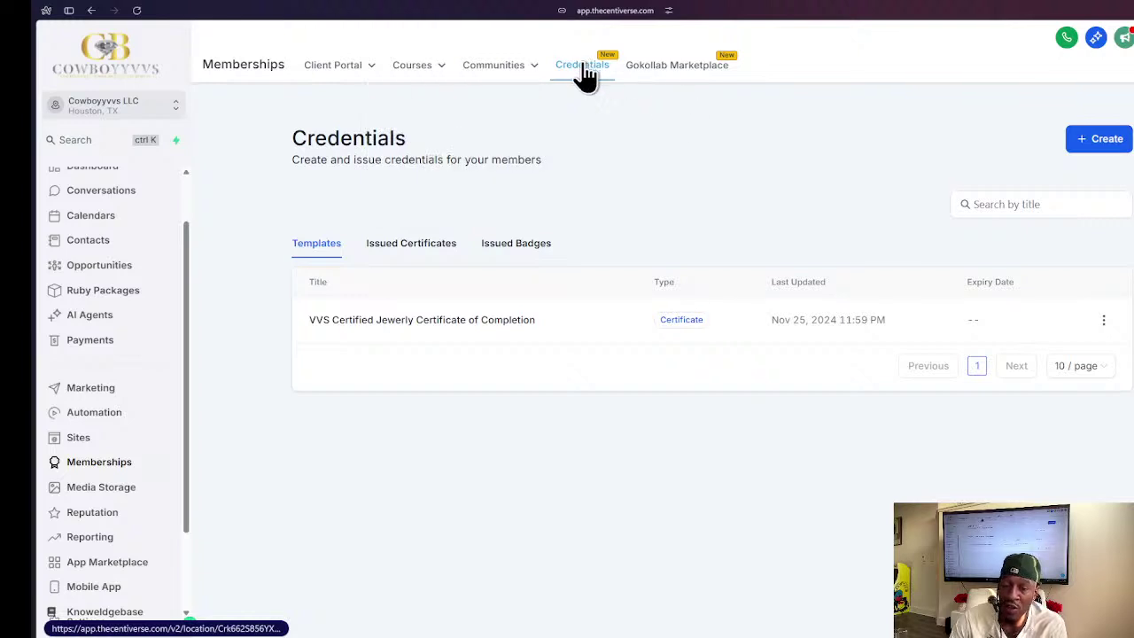
{"action": "left_click", "coordinate": [409, 68]}
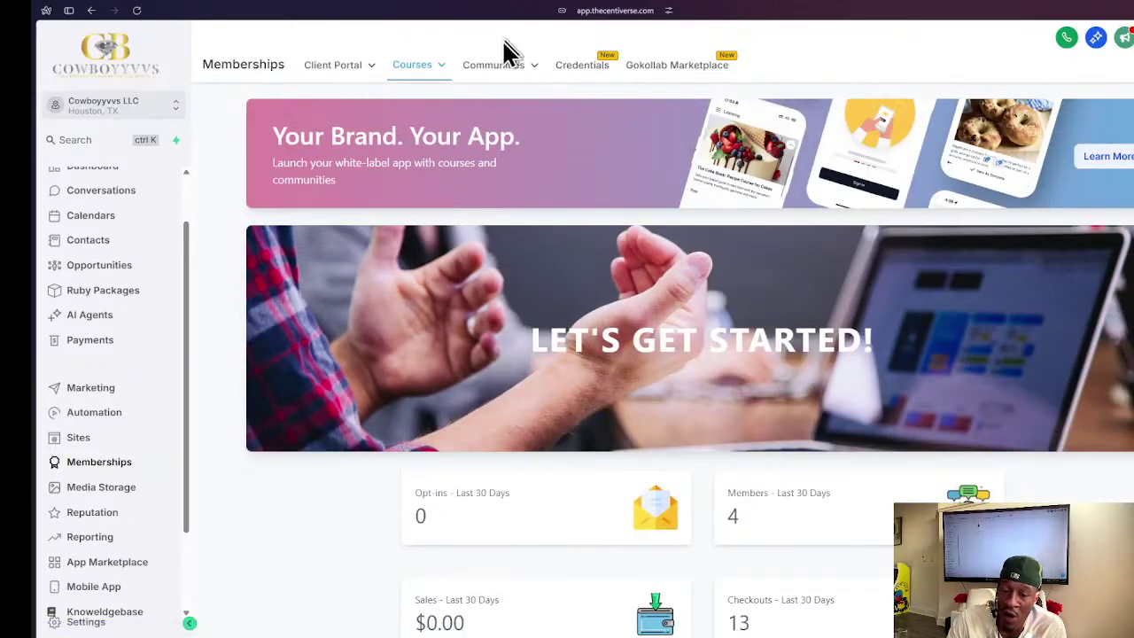
- Open the course Products page, look over the listed products and check the remaining Courses options
{"action": "mouse_move", "coordinate": [445, 80]}
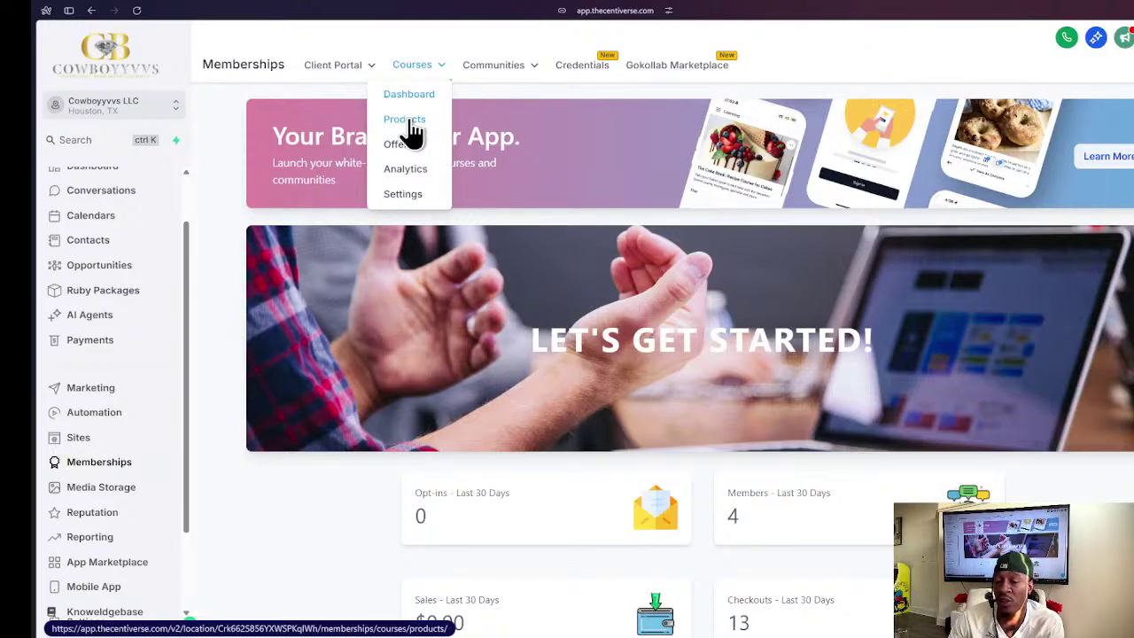
{"action": "left_click", "coordinate": [407, 122]}
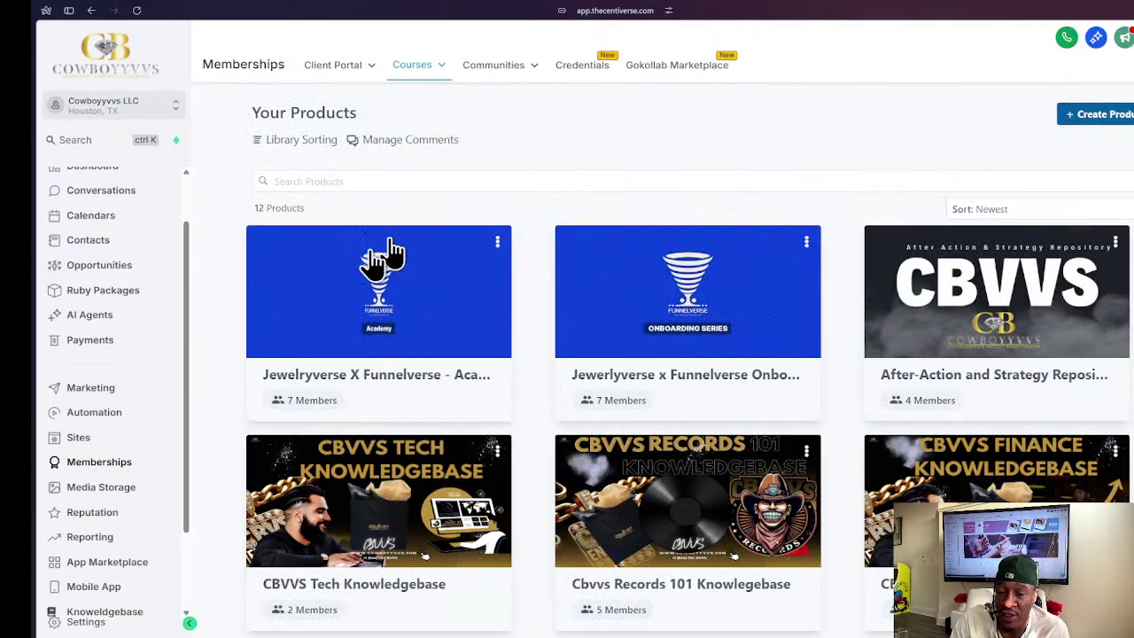
{"action": "mouse_move", "coordinate": [403, 71]}
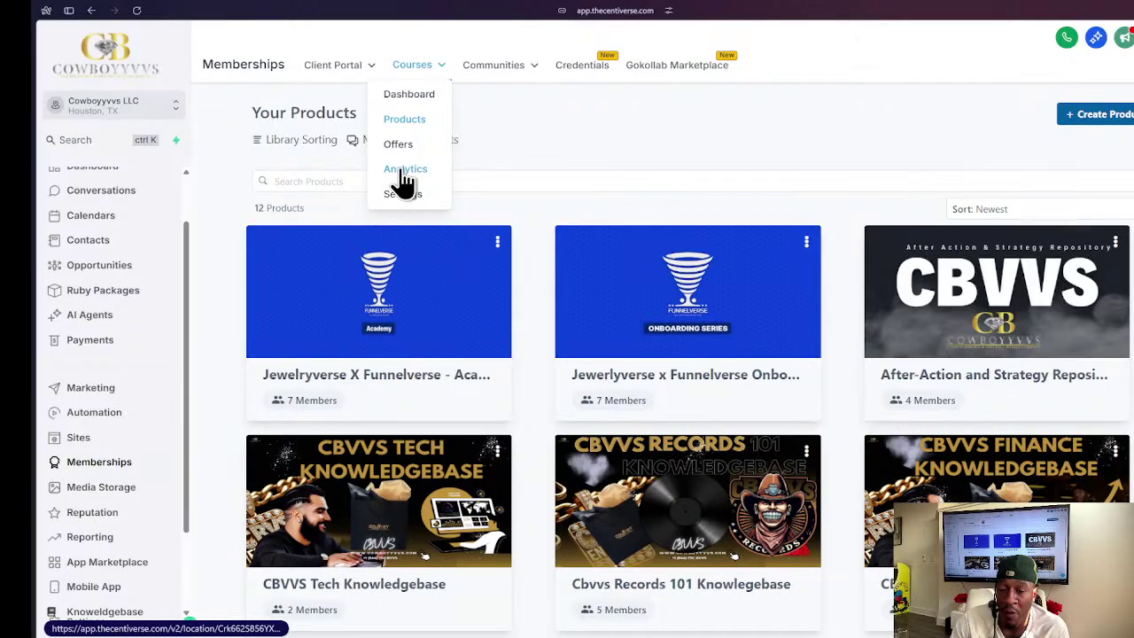
{"action": "mouse_move", "coordinate": [450, 104]}
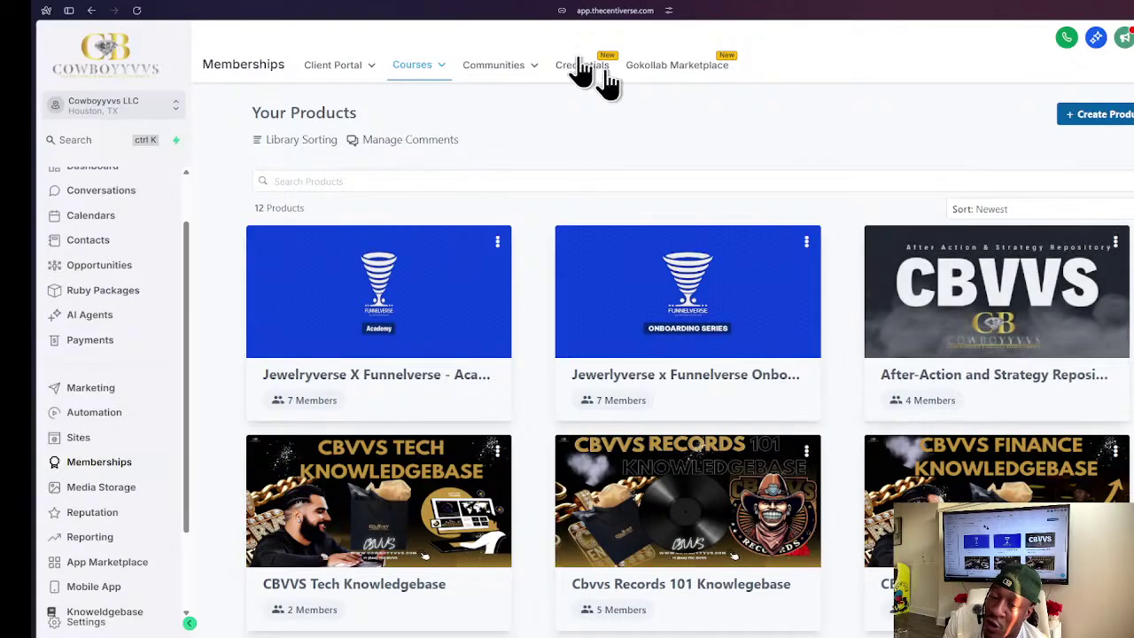
- Revisit the Credentials page and look through the Gokollab Marketplace page with its selectable communities
{"action": "mouse_move", "coordinate": [491, 78]}
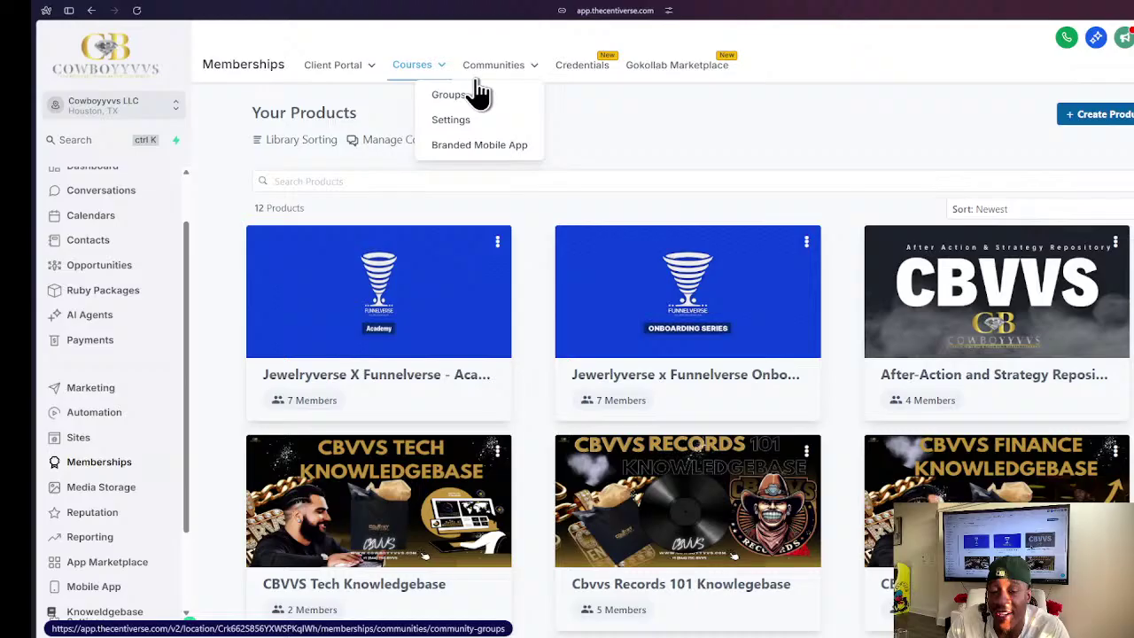
{"action": "left_click", "coordinate": [584, 78]}
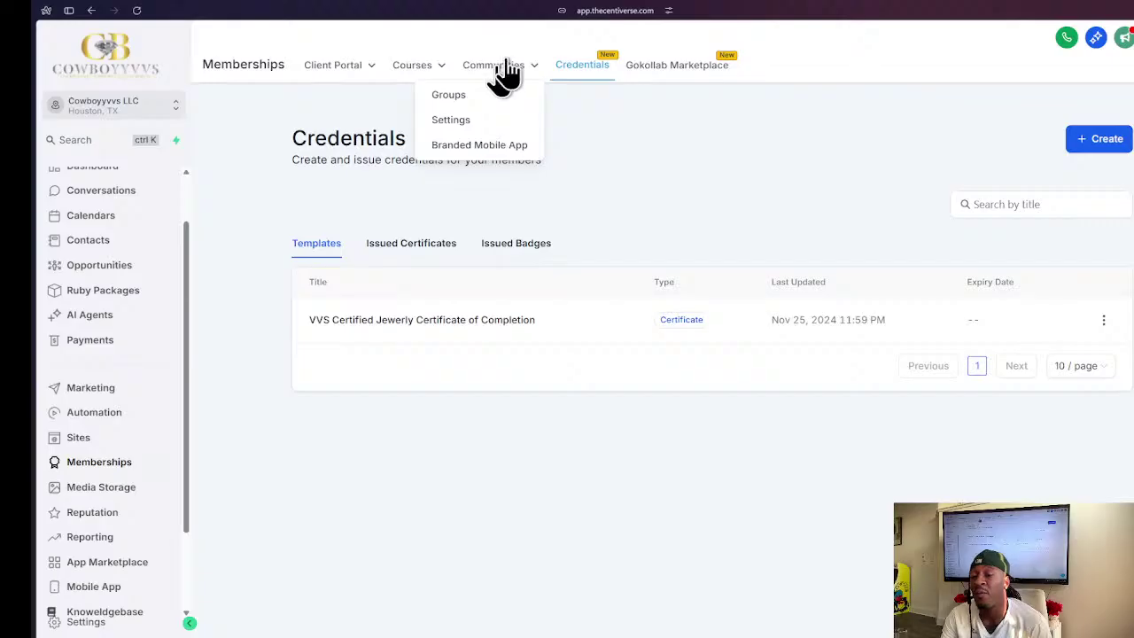
{"action": "left_click", "coordinate": [672, 76]}
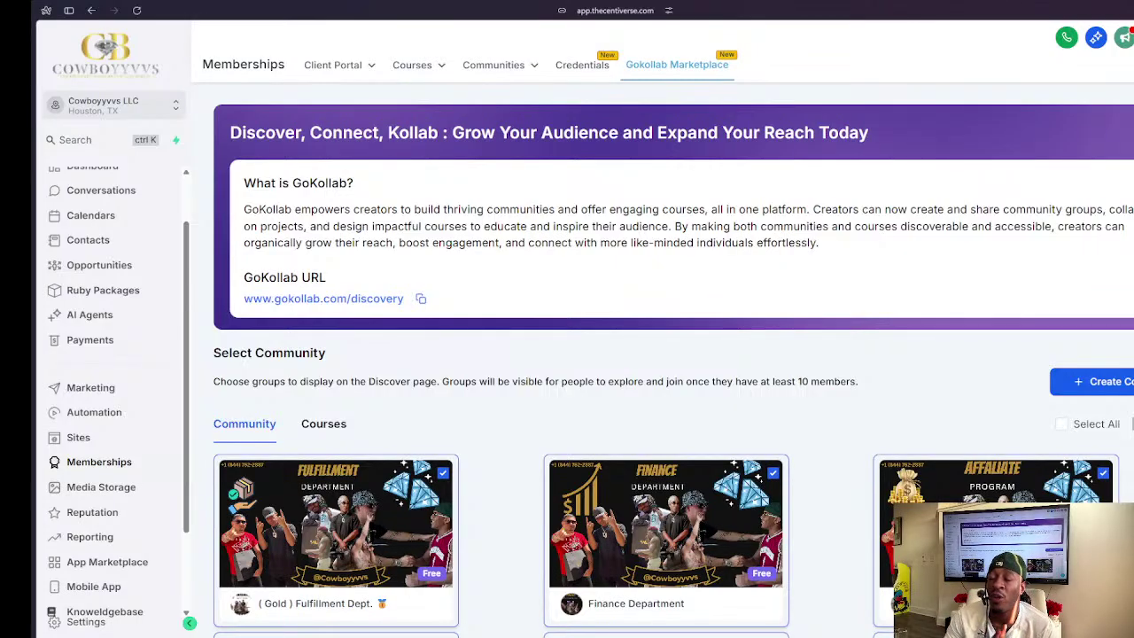
{"action": "scroll", "coordinate": [673, 355], "scroll_direction": "down", "scroll_amount": 2}
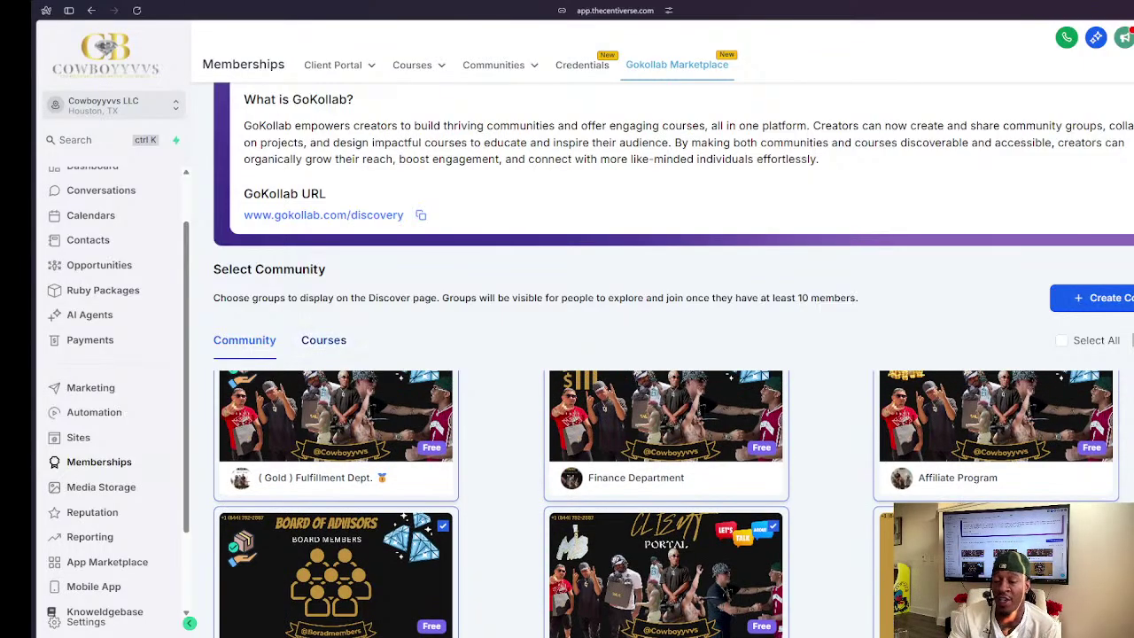
- Look through the selectable community cards on the Gokollab Marketplace page and check the Communities options
{"action": "scroll", "coordinate": [665, 399], "scroll_direction": "down", "scroll_amount": 3}
{"action": "scroll", "coordinate": [664, 411], "scroll_direction": "down", "scroll_amount": 3}
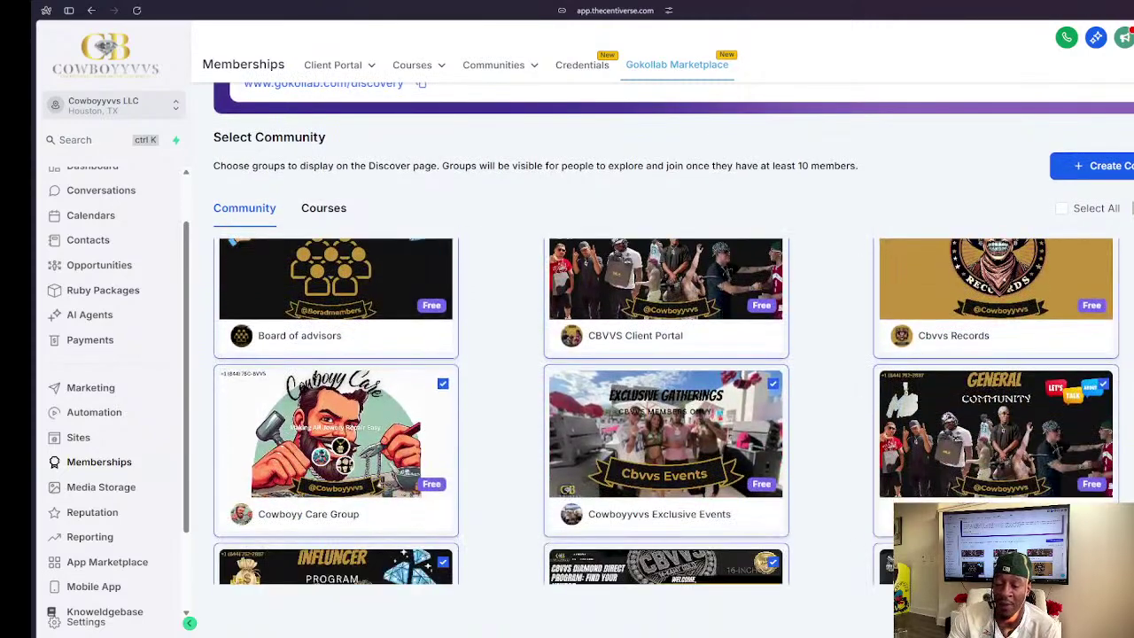
{"action": "scroll", "coordinate": [664, 411], "scroll_direction": "up", "scroll_amount": 1}
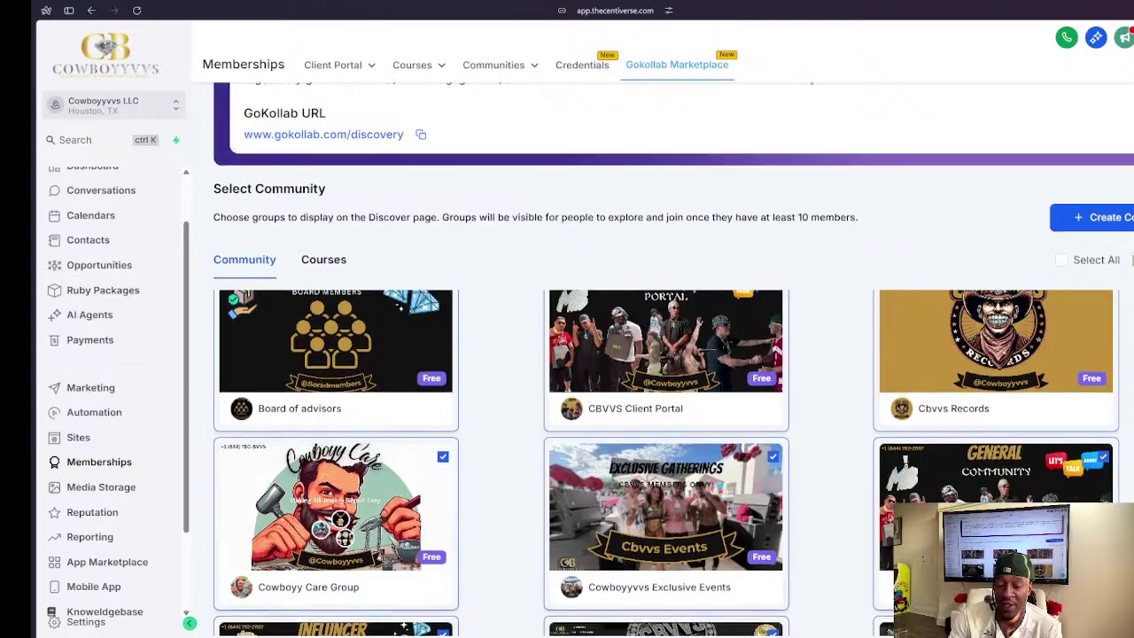
{"action": "scroll", "coordinate": [664, 411], "scroll_direction": "up", "scroll_amount": 1}
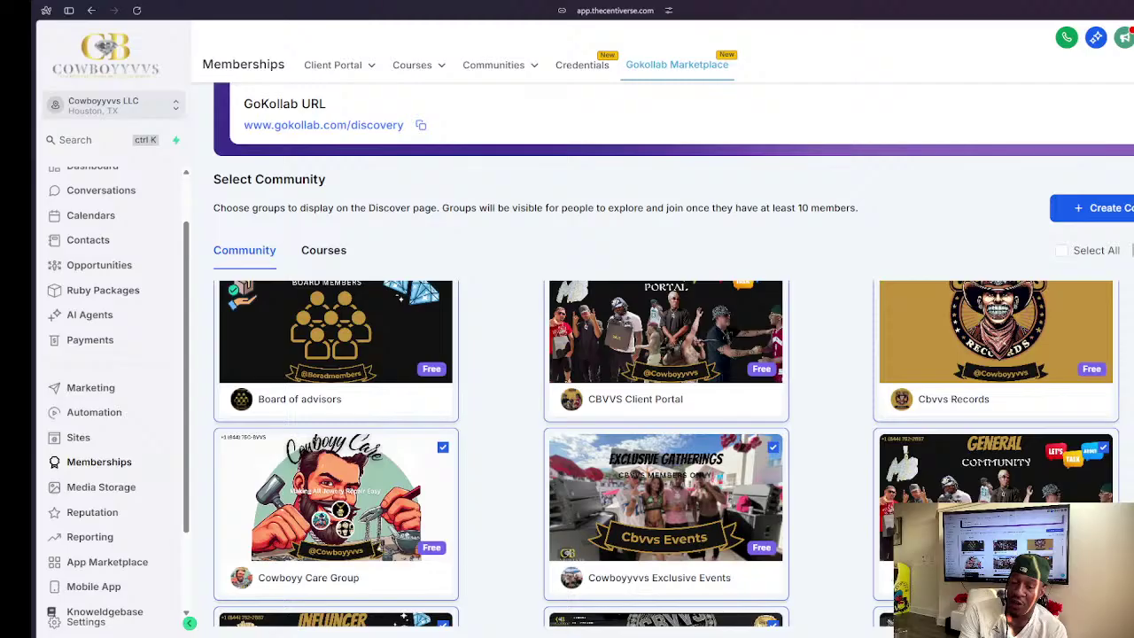
{"action": "mouse_move", "coordinate": [499, 65]}
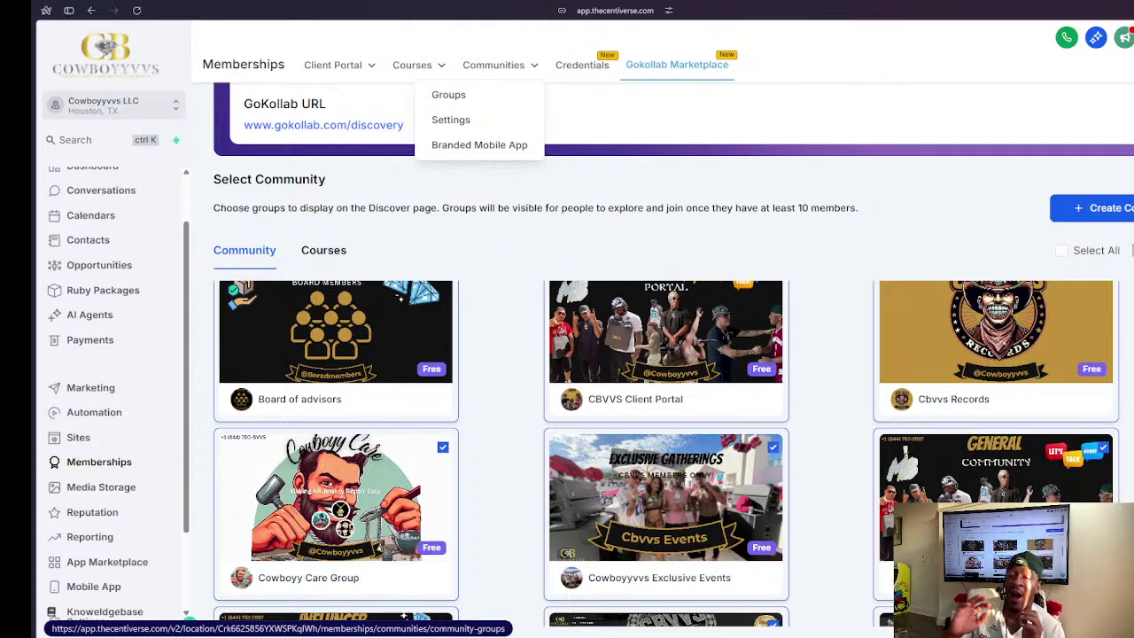
{"action": "scroll", "coordinate": [673, 416], "scroll_direction": "down", "scroll_amount": 3}
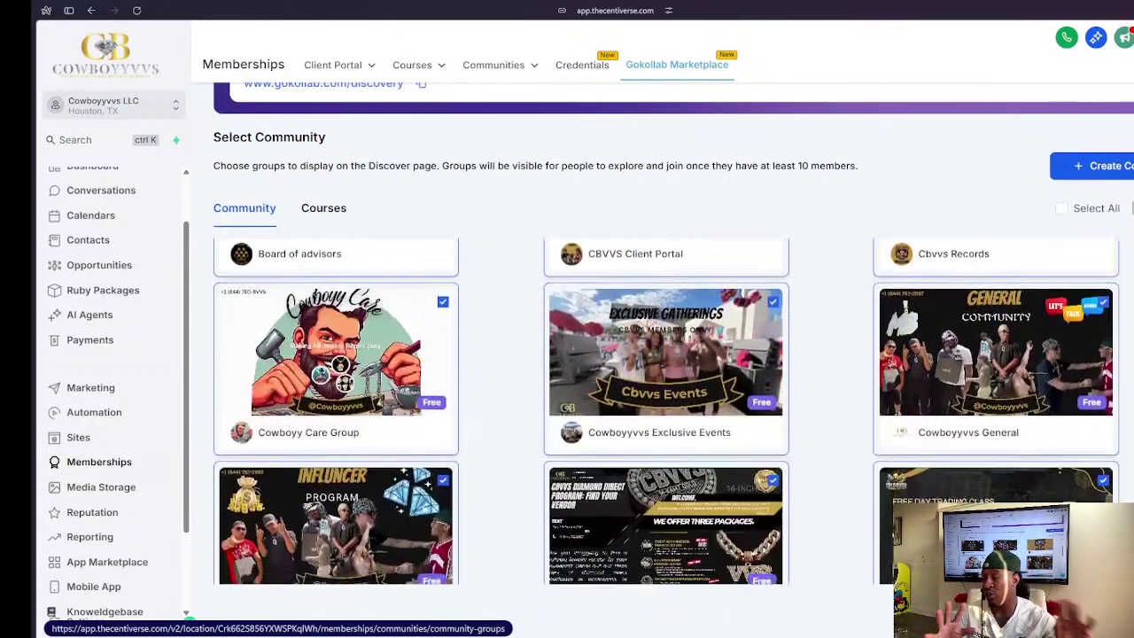
{"action": "scroll", "coordinate": [673, 416], "scroll_direction": "up", "scroll_amount": 5}
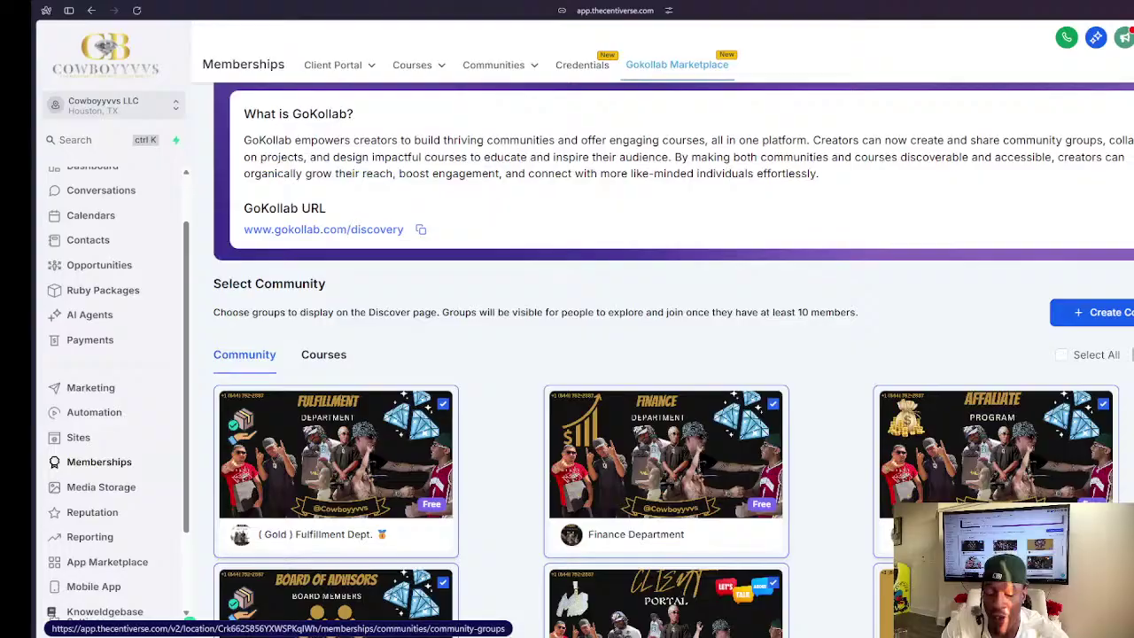
{"action": "scroll", "coordinate": [673, 354], "scroll_direction": "up", "scroll_amount": 1}
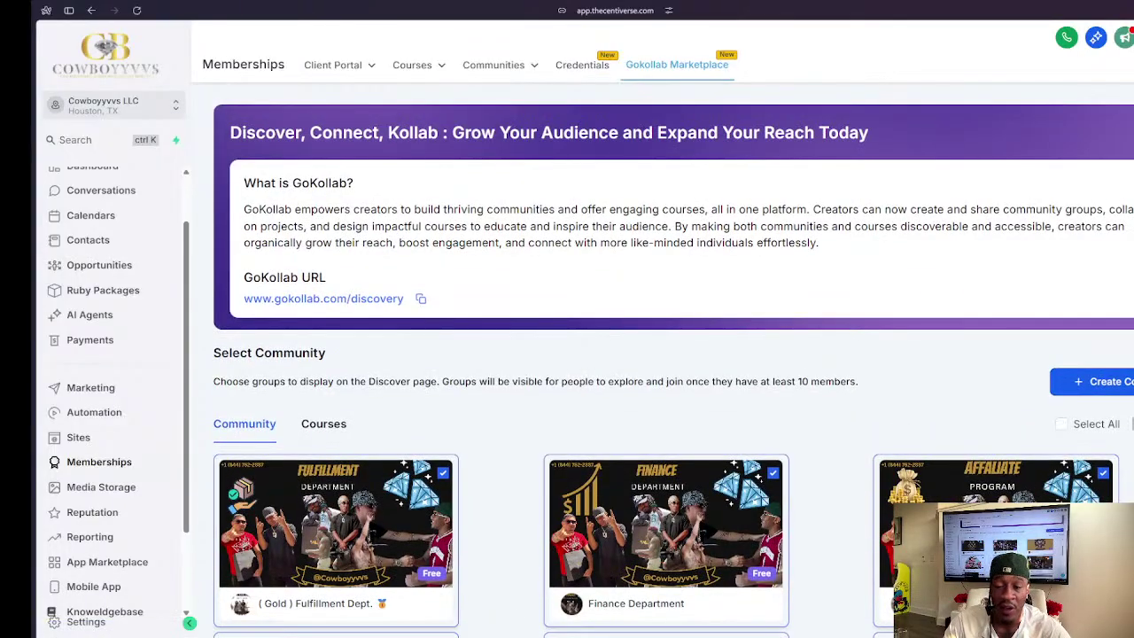
{"action": "scroll", "coordinate": [303, 352], "scroll_direction": "down", "scroll_amount": 2}
{"action": "scroll", "coordinate": [304, 353], "scroll_direction": "up", "scroll_amount": 2}
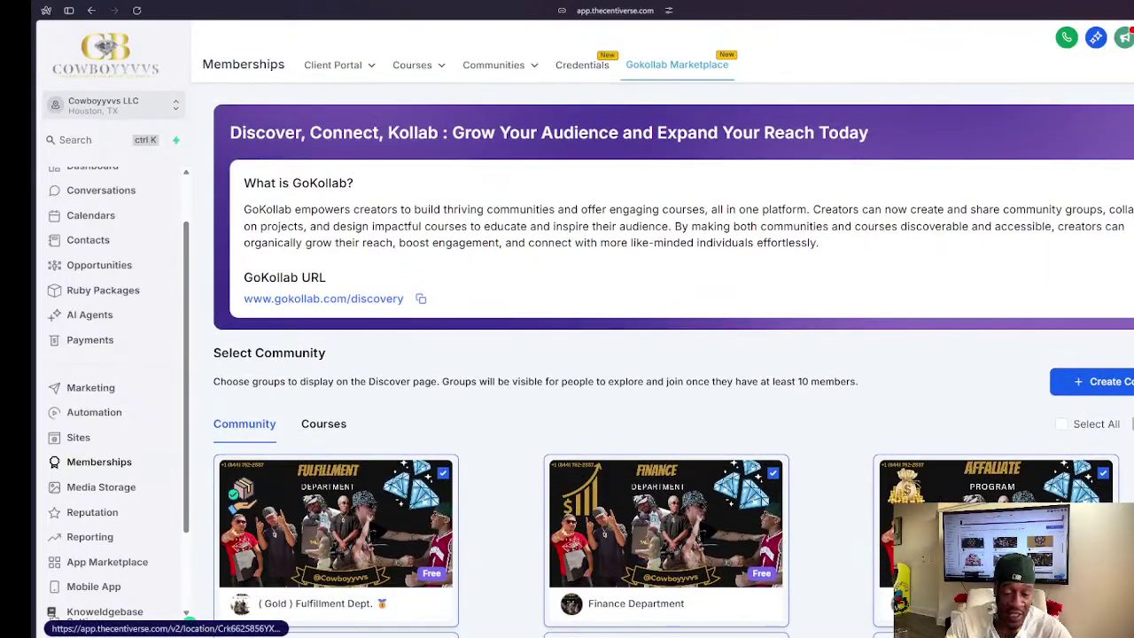
{"action": "scroll", "coordinate": [304, 353], "scroll_direction": "down", "scroll_amount": 1}
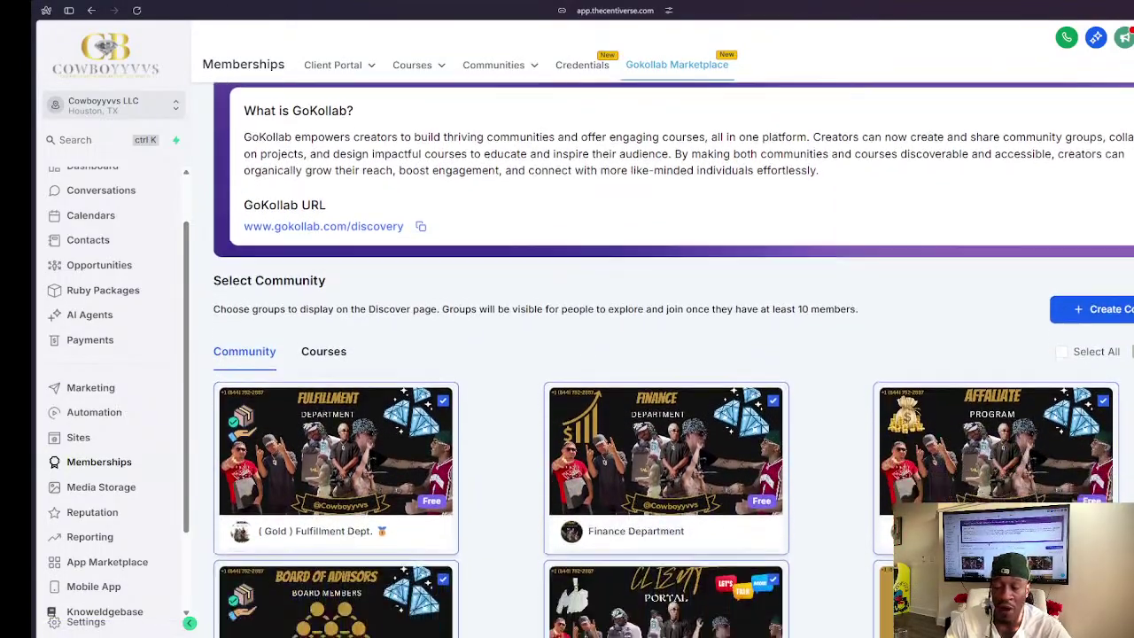
{"action": "scroll", "coordinate": [673, 360], "scroll_direction": "up", "scroll_amount": 1}
{"action": "scroll", "coordinate": [673, 359], "scroll_direction": "down", "scroll_amount": 1}
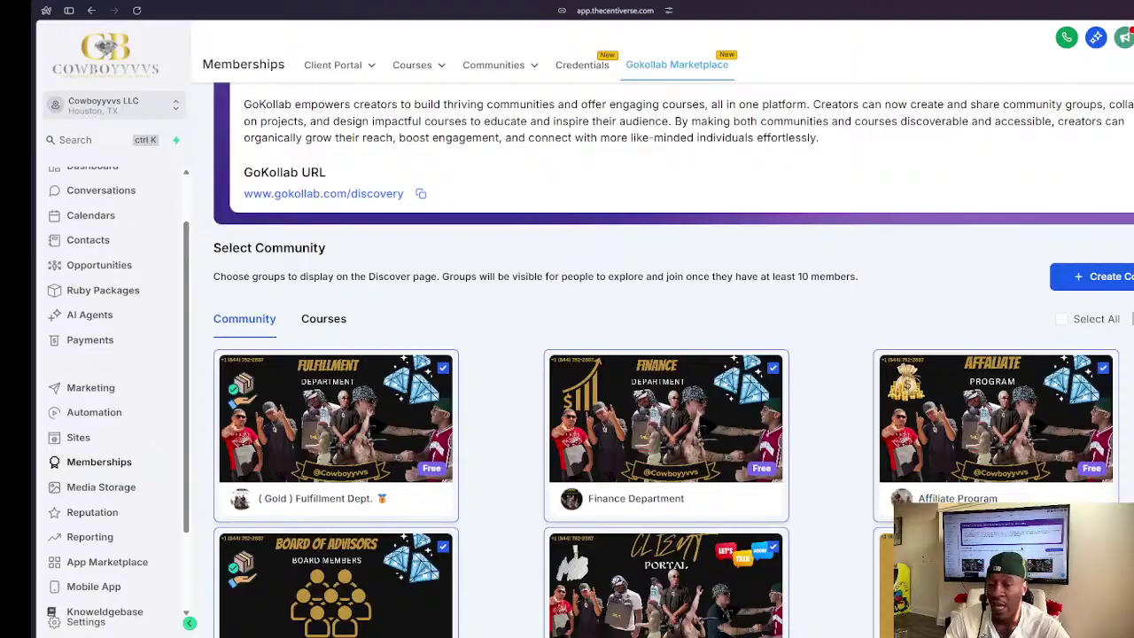
{"action": "scroll", "coordinate": [673, 360], "scroll_direction": "up", "scroll_amount": 1}
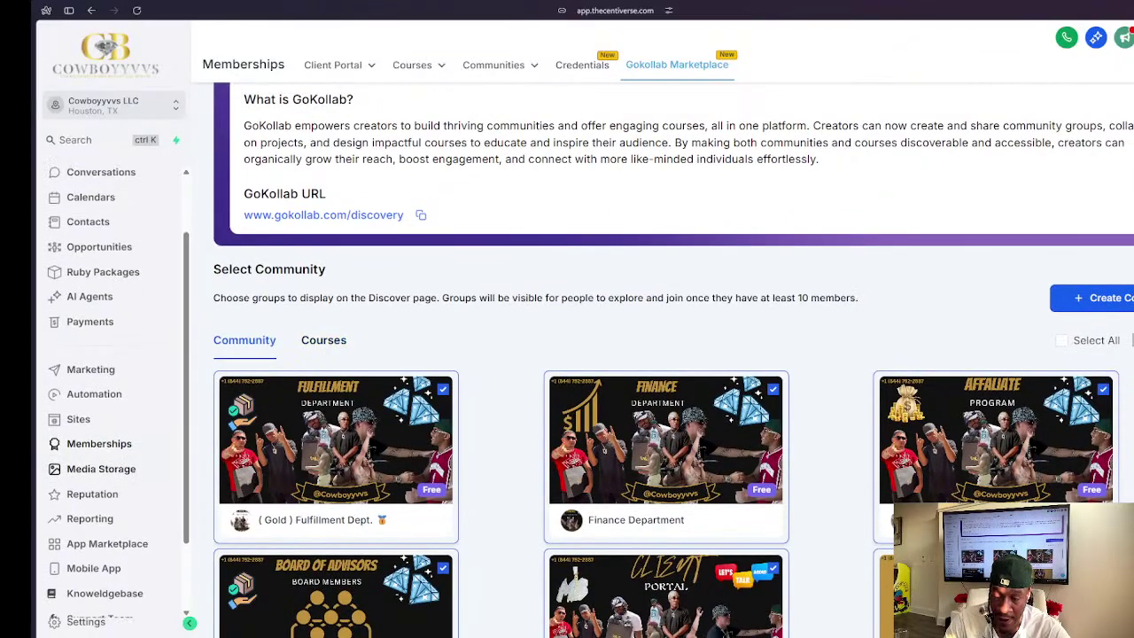
- Open Media Storage and view the AI image creation and Create Folder forms, dismissing both without entering anything
{"action": "left_click", "coordinate": [92, 492]}
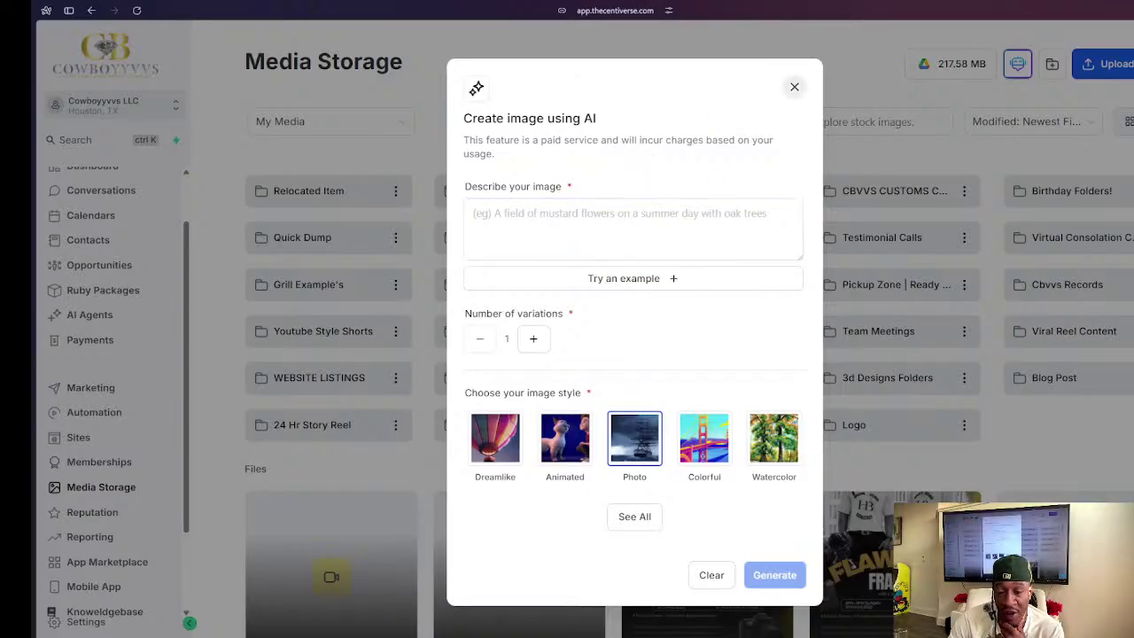
{"action": "left_click", "coordinate": [794, 86]}
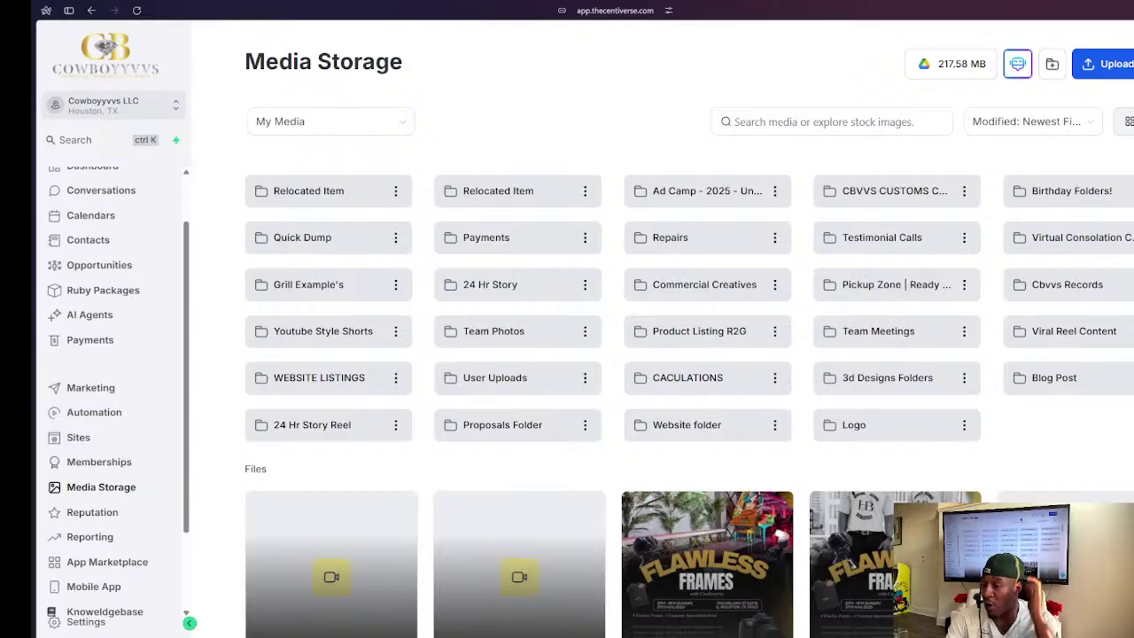
{"action": "left_click", "coordinate": [1051, 64]}
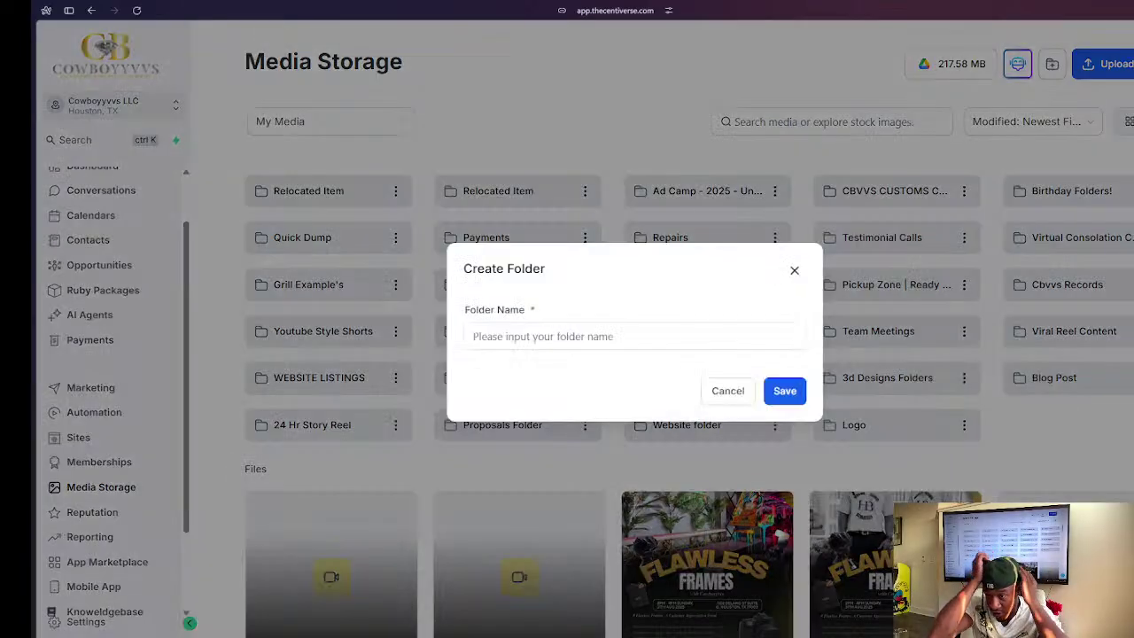
{"action": "left_click", "coordinate": [885, 189]}
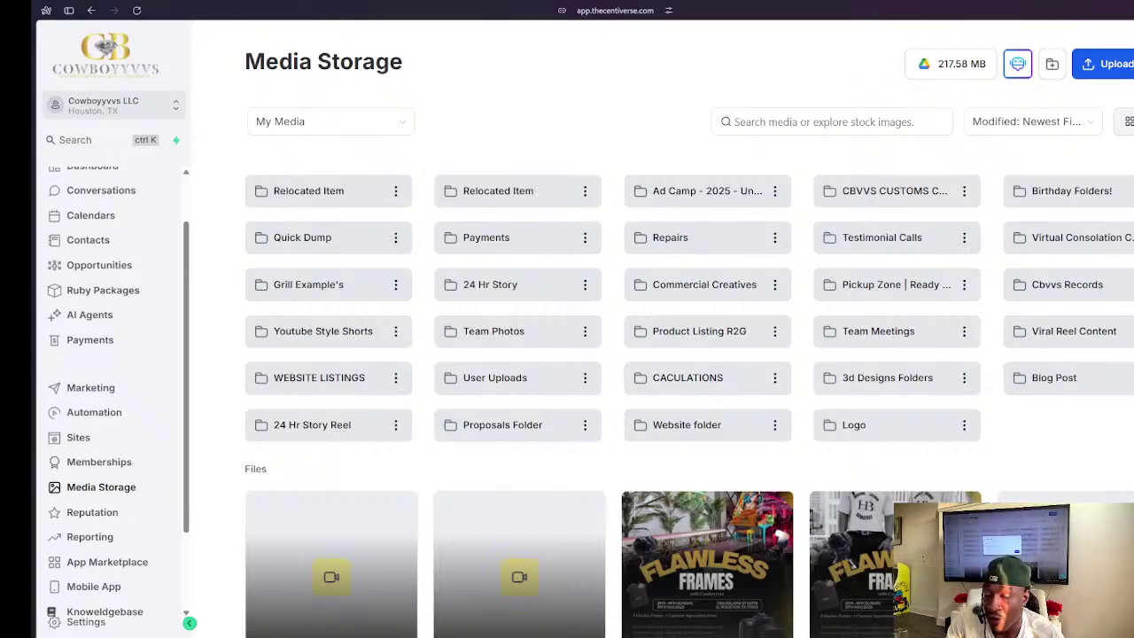
- Look over the media folders and the uploaded files in Media Storage
{"action": "scroll", "coordinate": [331, 531], "scroll_direction": "down", "scroll_amount": 3}
{"action": "scroll", "coordinate": [331, 532], "scroll_direction": "up", "scroll_amount": 3}
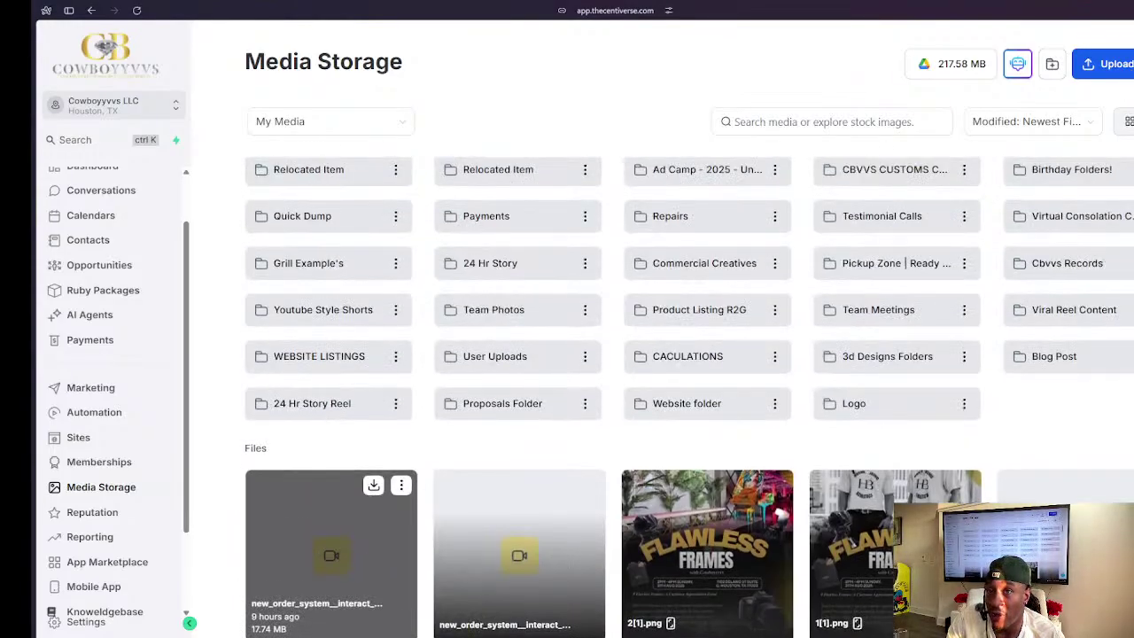
{"action": "scroll", "coordinate": [331, 549], "scroll_direction": "up", "scroll_amount": 1}
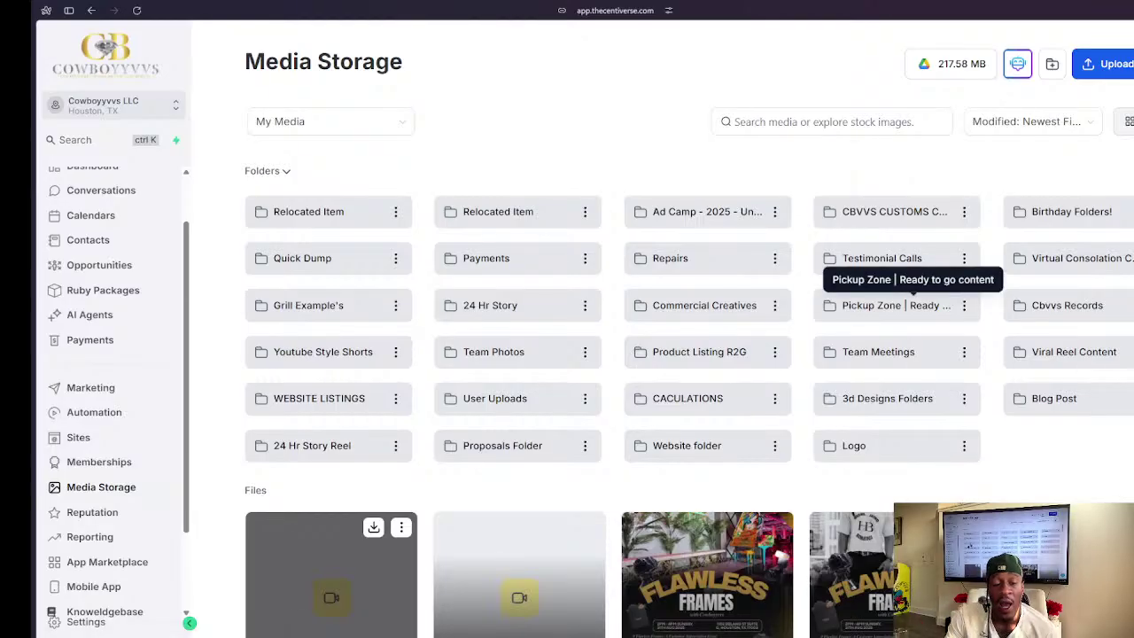
{"action": "scroll", "coordinate": [894, 305], "scroll_direction": "down", "scroll_amount": 2}
{"action": "scroll", "coordinate": [895, 305], "scroll_direction": "up", "scroll_amount": 2}
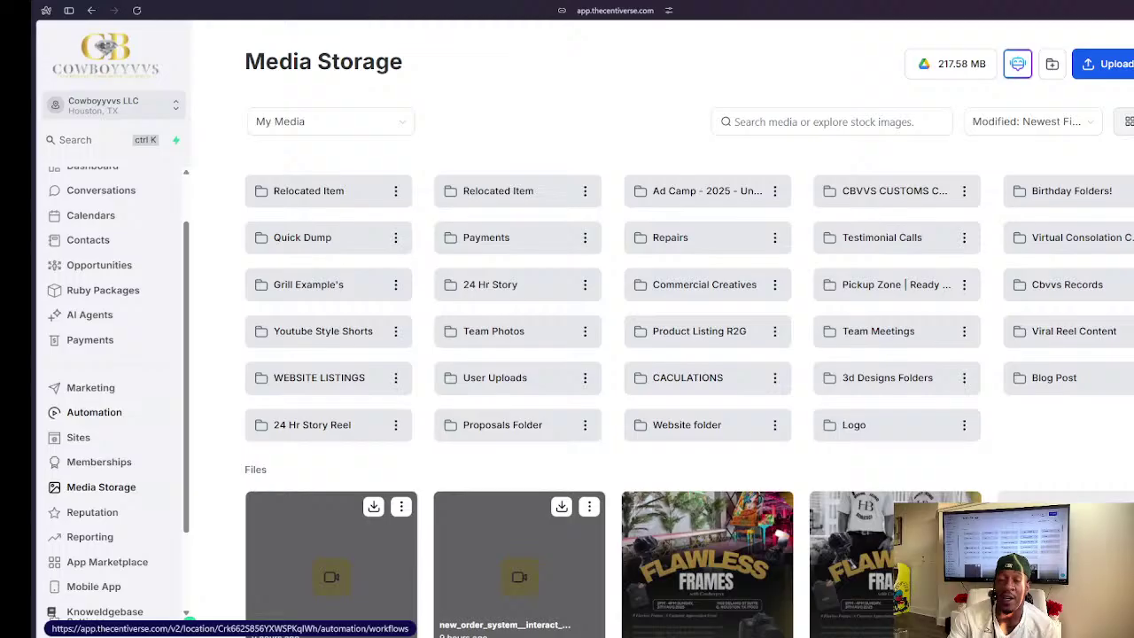
{"action": "scroll", "coordinate": [689, 371], "scroll_direction": "down", "scroll_amount": 1}
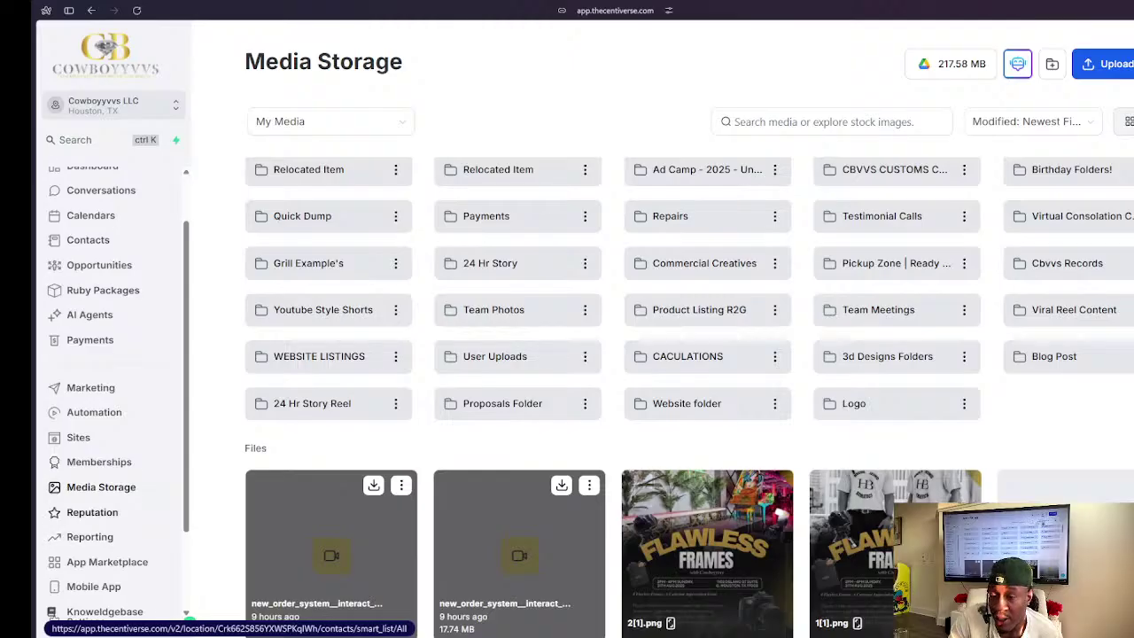
- Open the Reputation overview and follow its guided tour through Date Range, Send Review Request and Invites Goal
{"action": "scroll", "coordinate": [93, 530], "scroll_direction": "up", "scroll_amount": 1}
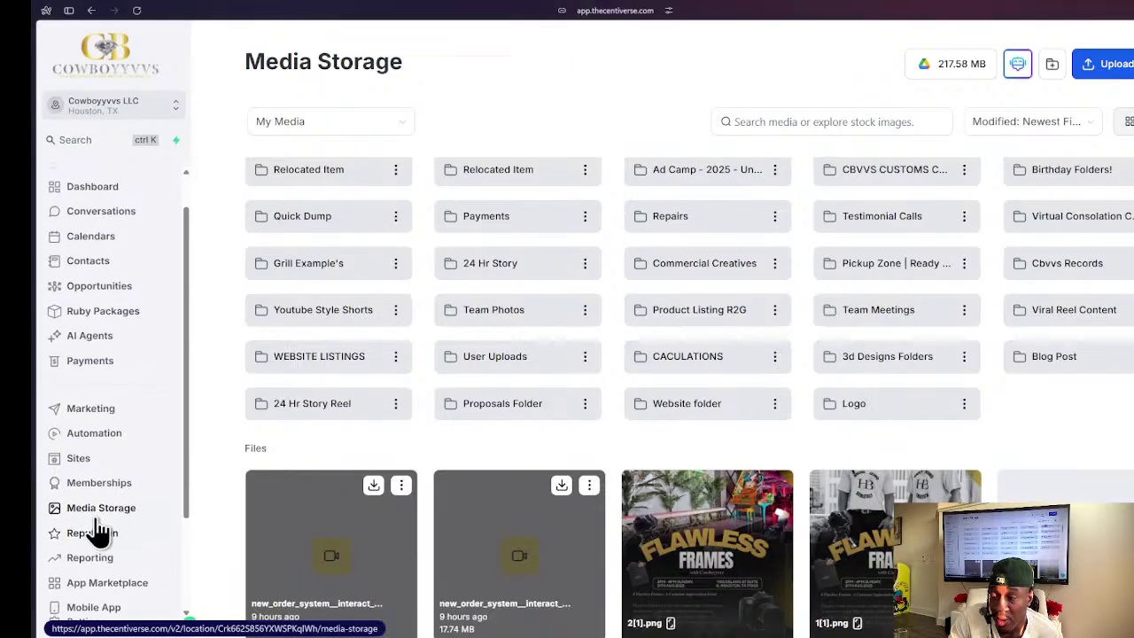
{"action": "left_click", "coordinate": [222, 537]}
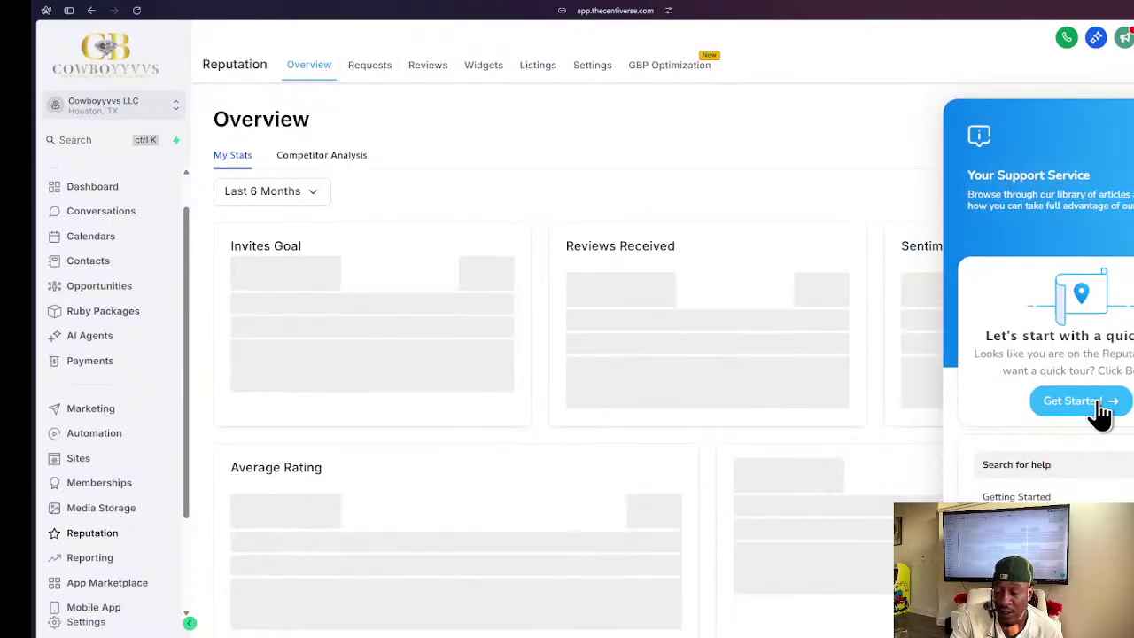
{"action": "left_click", "coordinate": [1074, 401]}
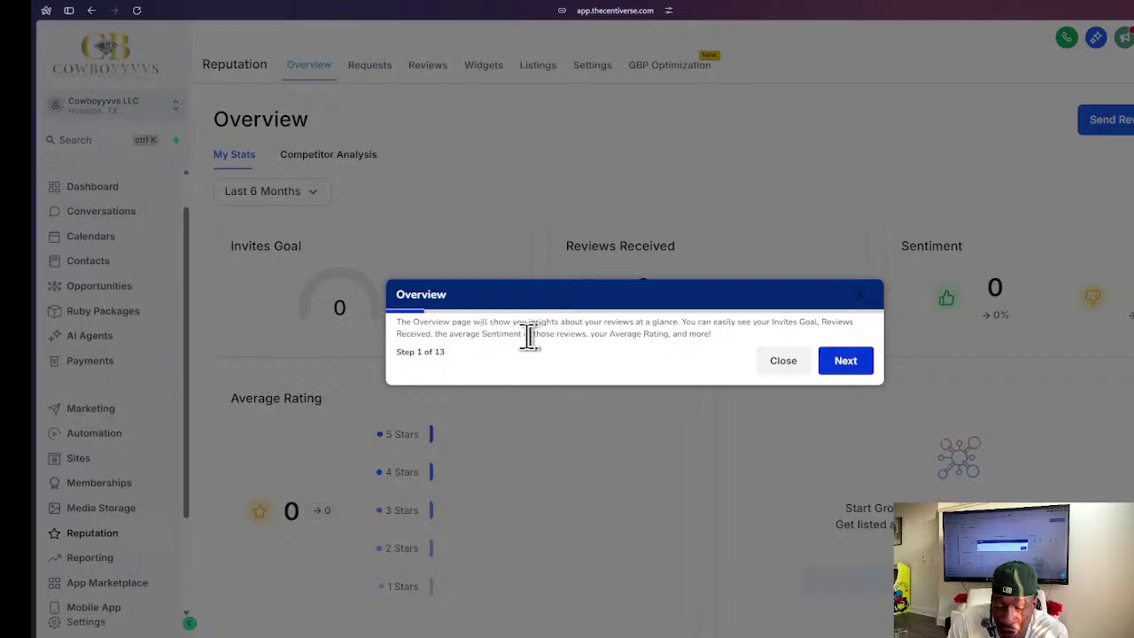
{"action": "left_click", "coordinate": [856, 365]}
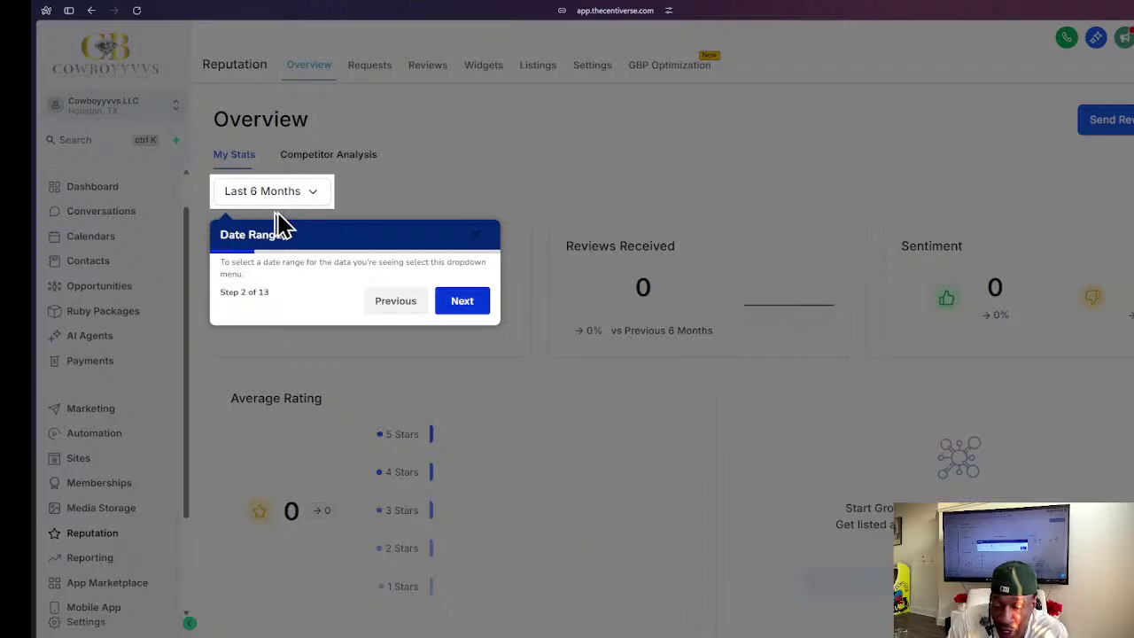
{"action": "left_click", "coordinate": [471, 305]}
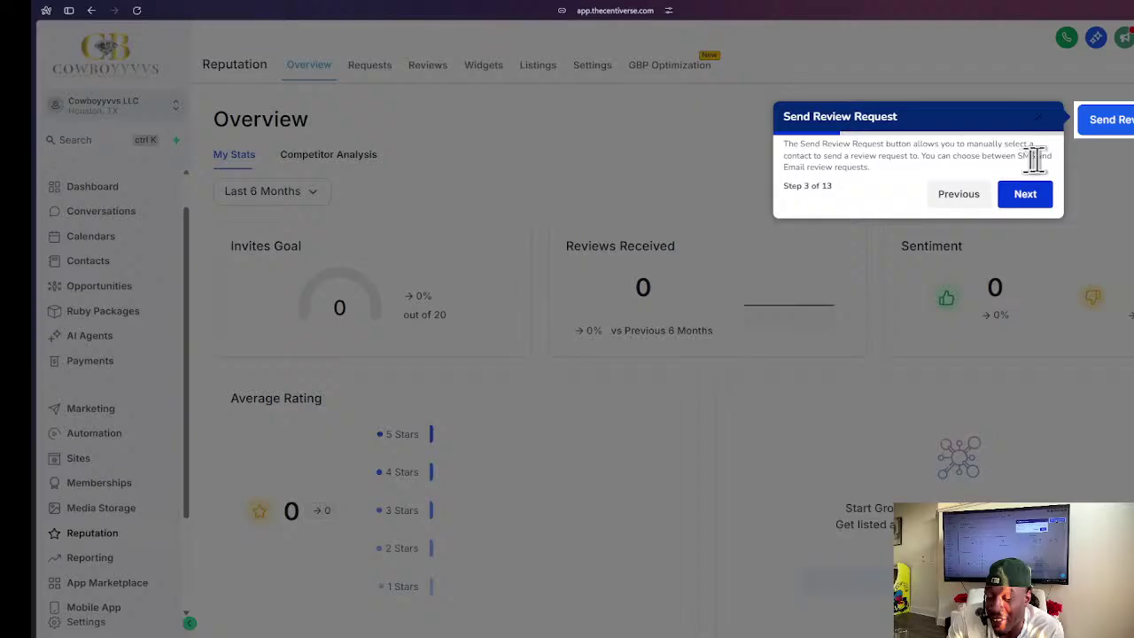
{"action": "left_click", "coordinate": [1023, 199]}
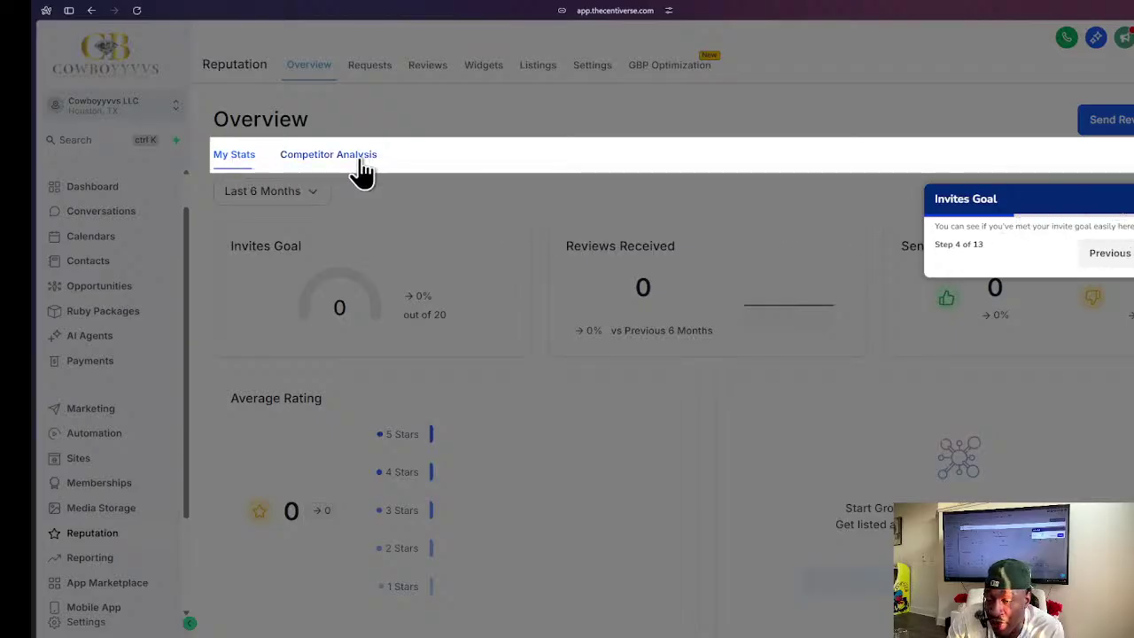
{"action": "left_click", "coordinate": [1132, 254]}
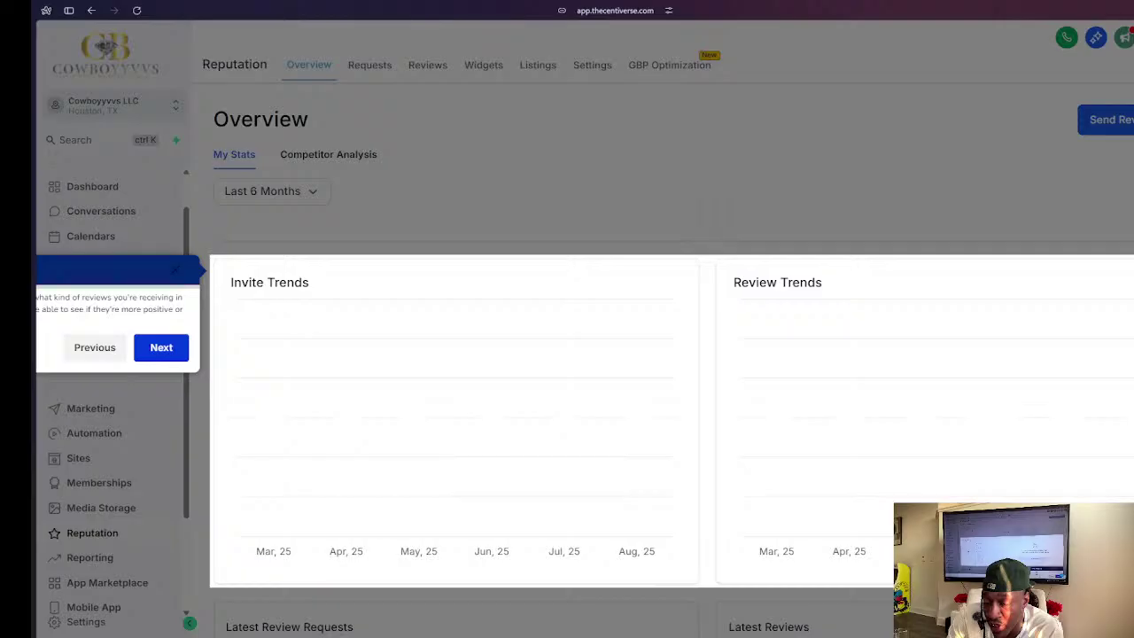
- Examine the invite and review trends, continue the tour from Average Rating to Reviews, and close it
{"action": "scroll", "coordinate": [549, 364], "scroll_direction": "down", "scroll_amount": 1}
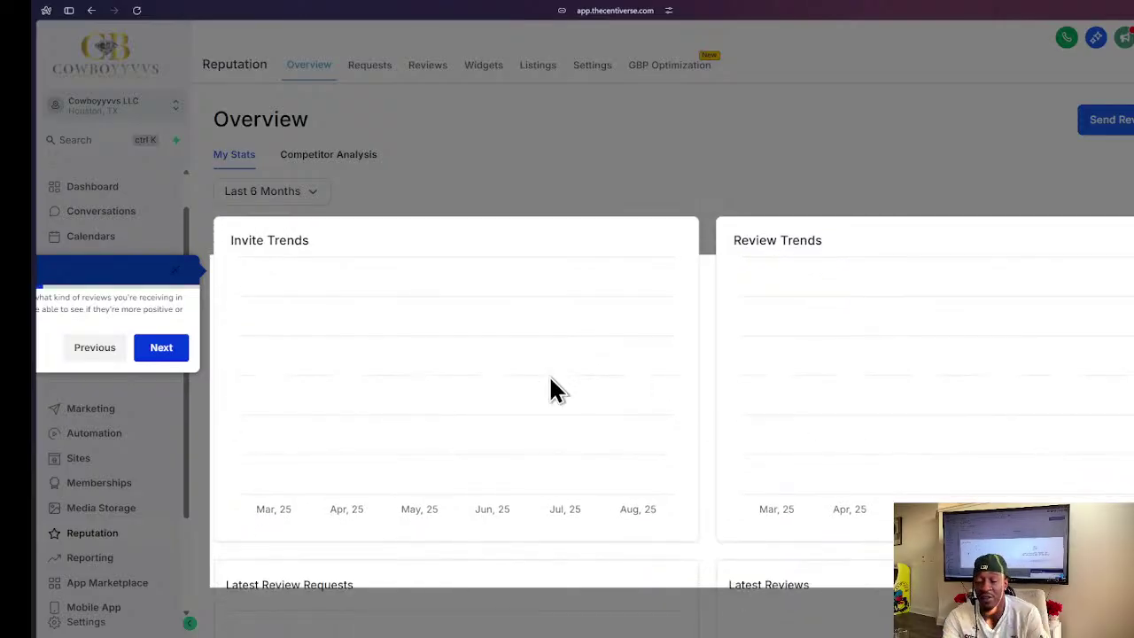
{"action": "scroll", "coordinate": [1010, 327], "scroll_direction": "down", "scroll_amount": 5}
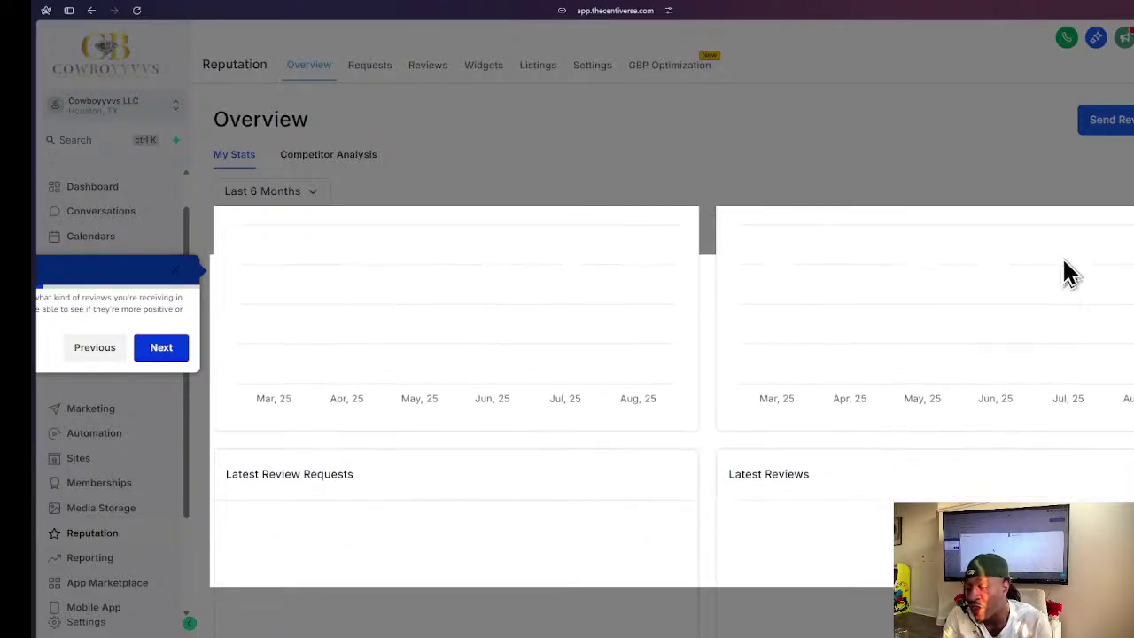
{"action": "left_click", "coordinate": [161, 348]}
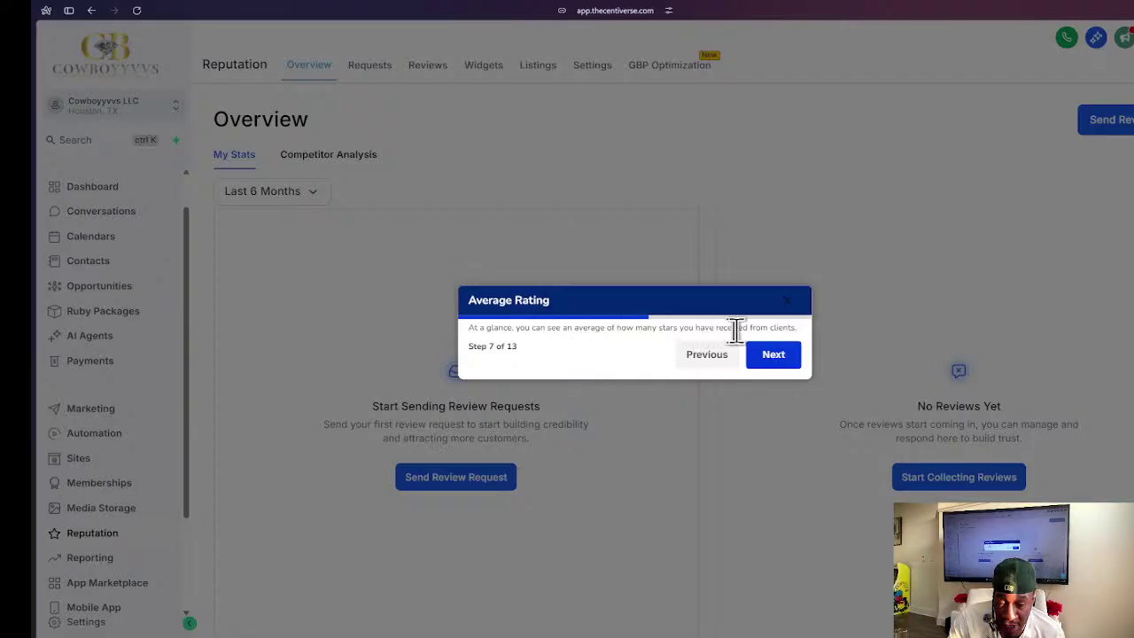
{"action": "left_click", "coordinate": [783, 358]}
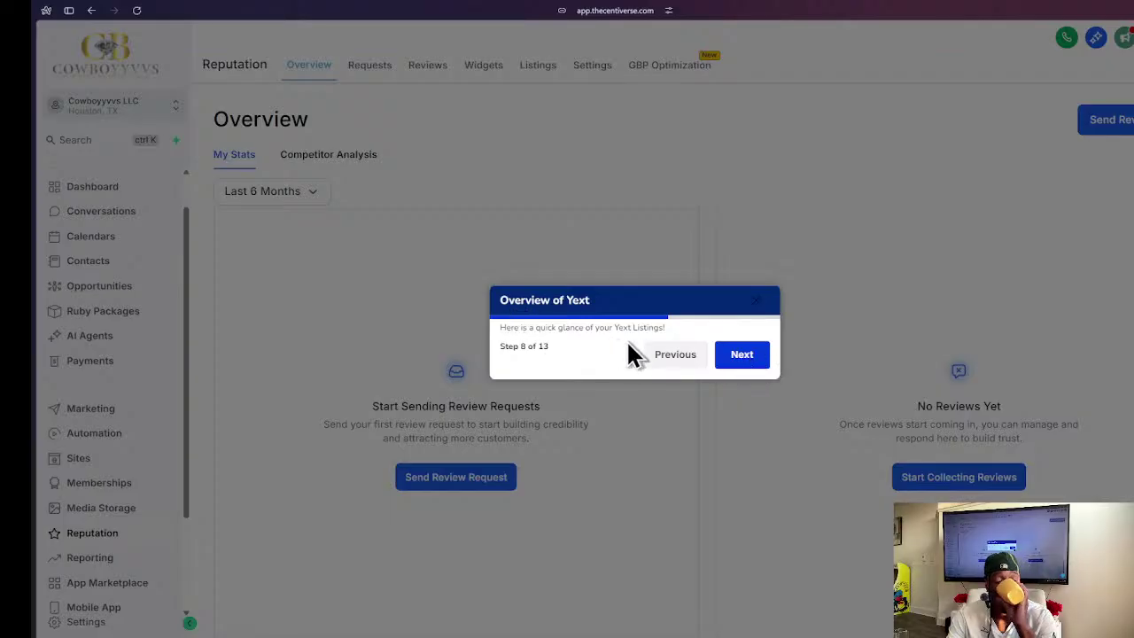
{"action": "left_click", "coordinate": [739, 357]}
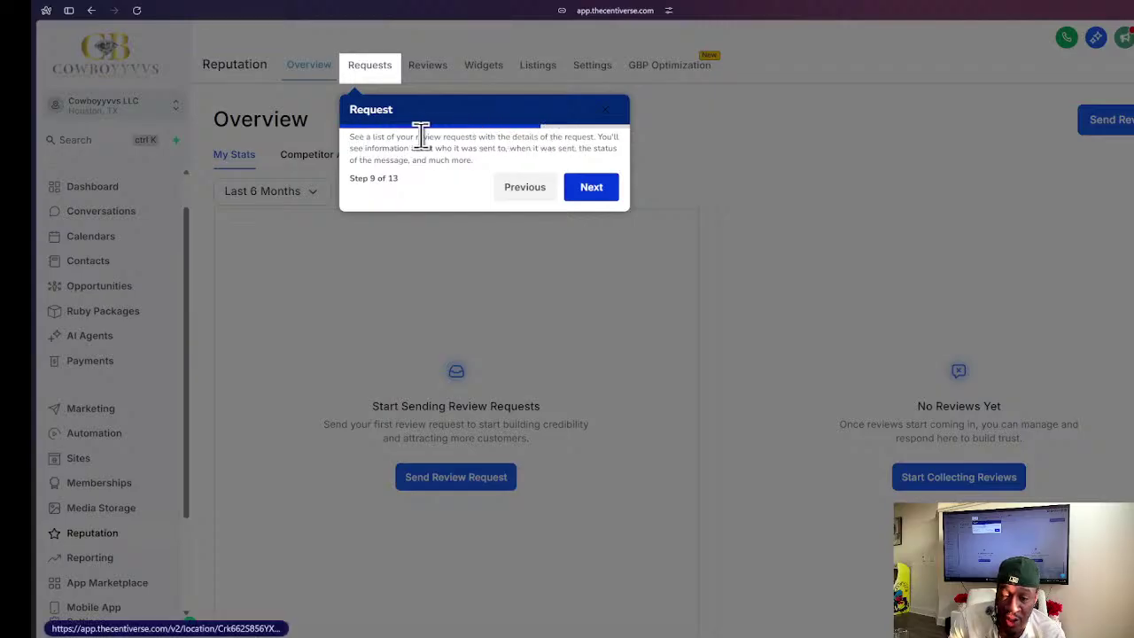
{"action": "left_click", "coordinate": [573, 196]}
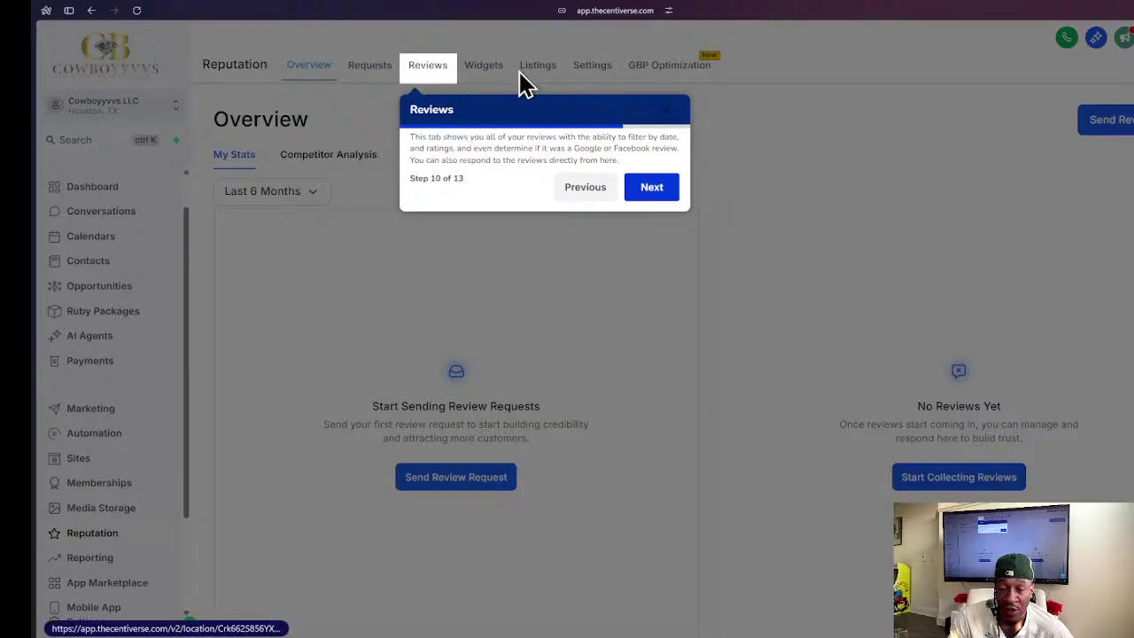
{"action": "left_click", "coordinate": [666, 111]}
- Open the Reporting section on its Custom Reports overview
{"action": "scroll", "coordinate": [144, 398], "scroll_direction": "down", "scroll_amount": 3}
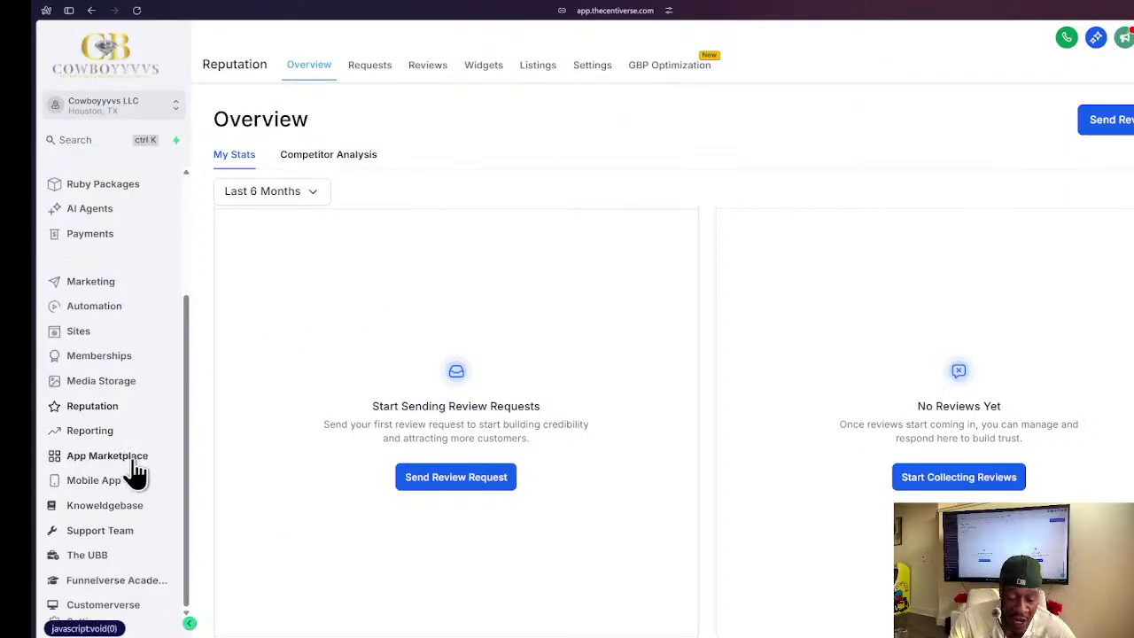
{"action": "scroll", "coordinate": [117, 474], "scroll_direction": "up", "scroll_amount": 1}
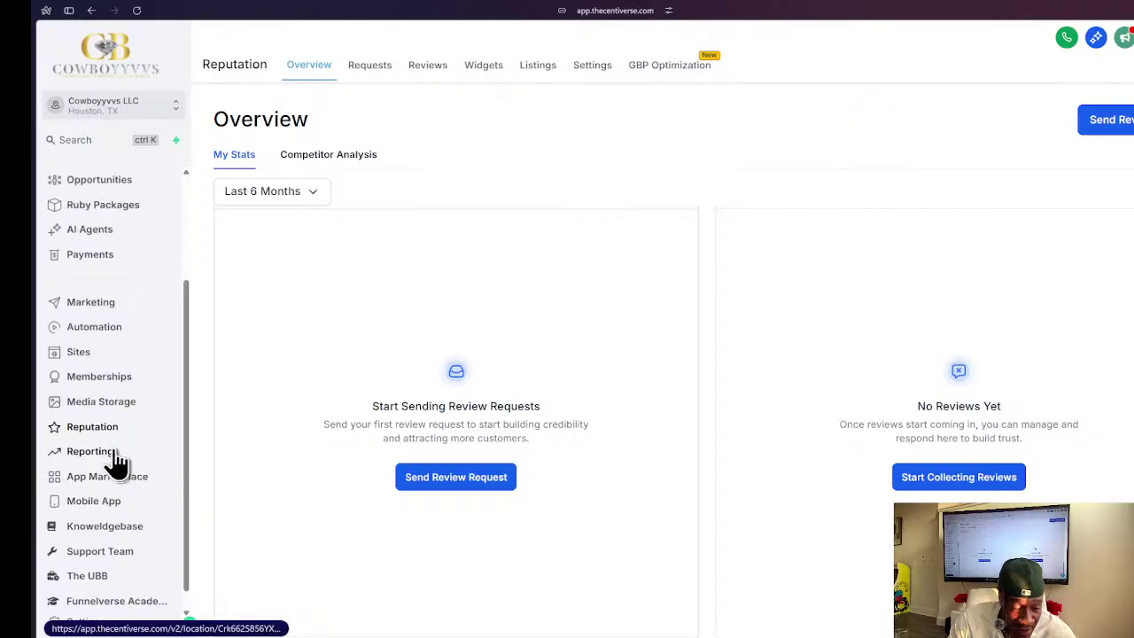
{"action": "scroll", "coordinate": [106, 496], "scroll_direction": "up", "scroll_amount": 1}
{"action": "scroll", "coordinate": [99, 481], "scroll_direction": "down", "scroll_amount": 1}
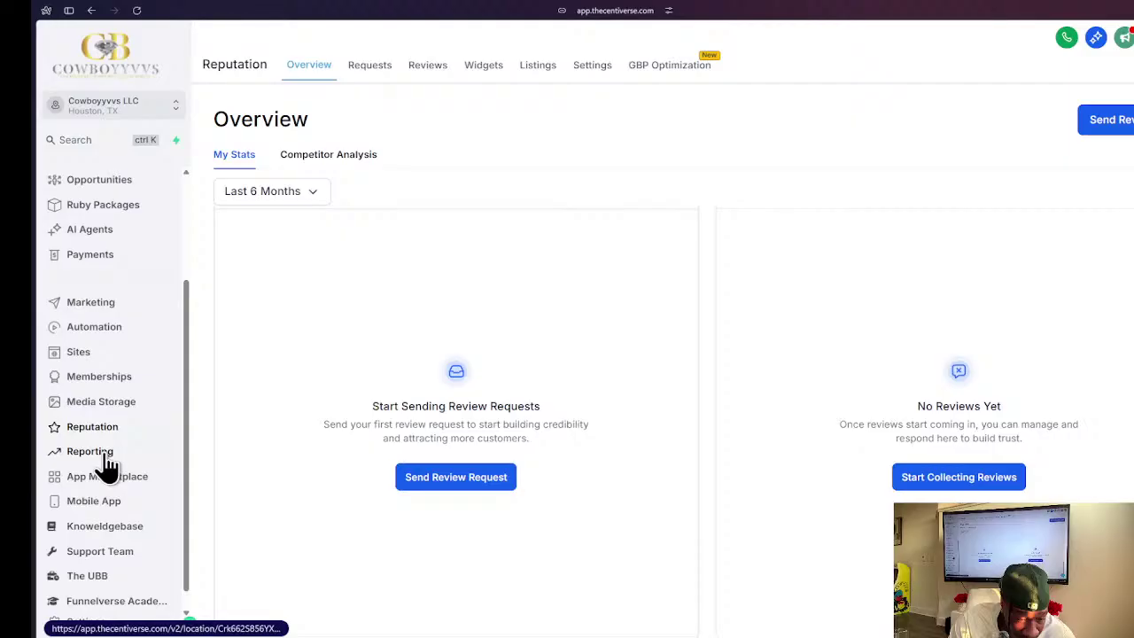
{"action": "scroll", "coordinate": [105, 465], "scroll_direction": "up", "scroll_amount": 1}
{"action": "left_click", "coordinate": [99, 476]}
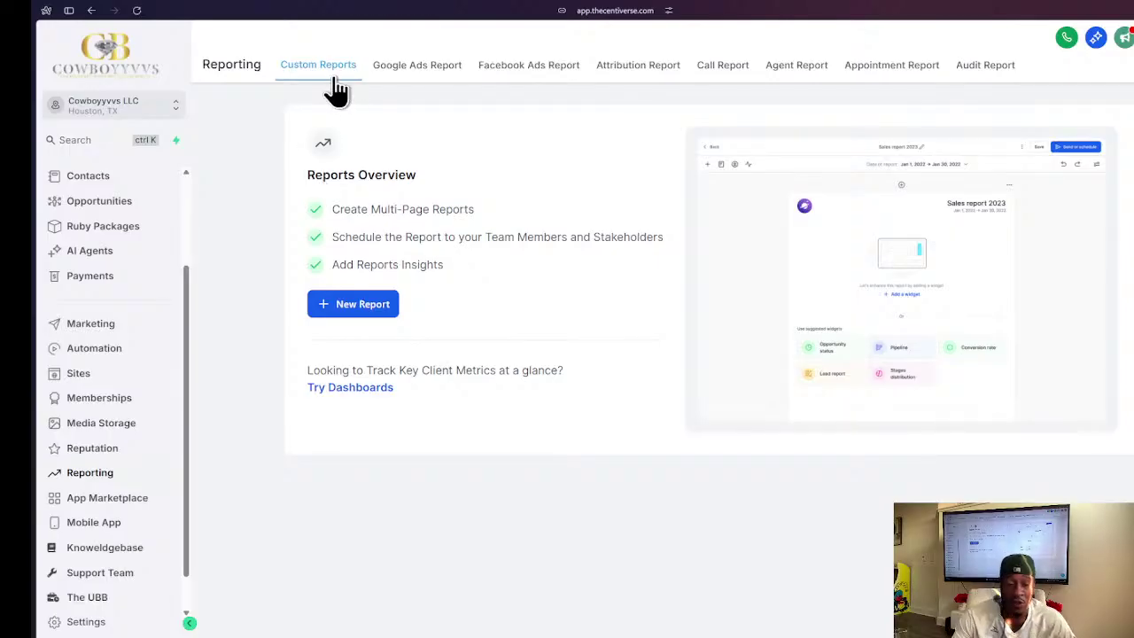
- View the support widget's Get Help chat and return to the widget's help topics
{"action": "left_click", "coordinate": [190, 620]}
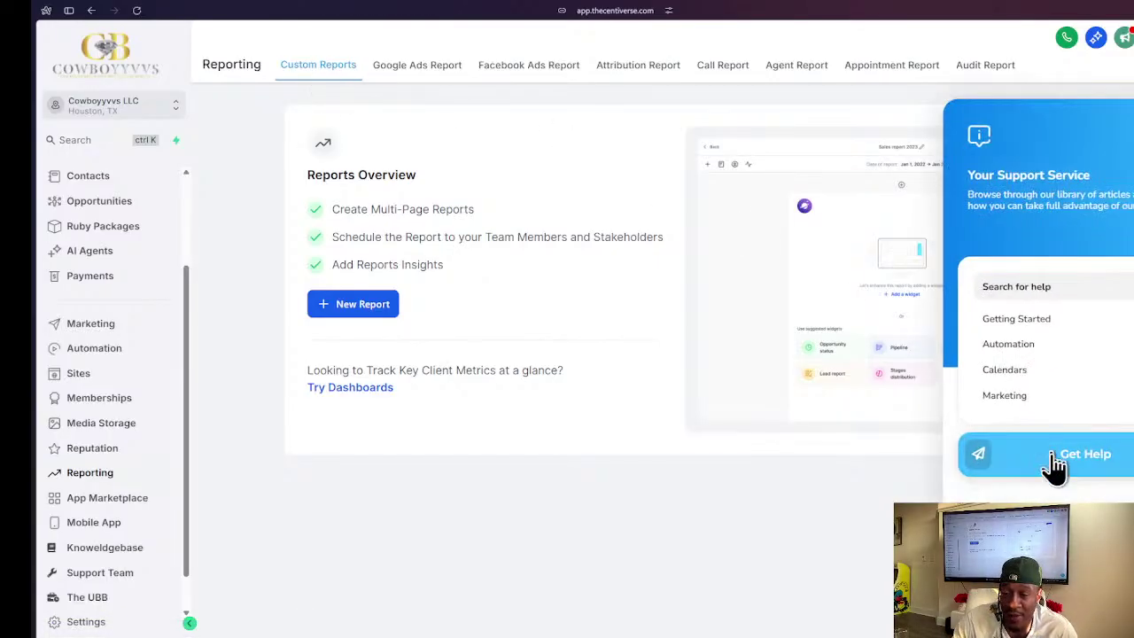
{"action": "left_click", "coordinate": [1056, 463]}
{"action": "left_click", "coordinate": [965, 122]}
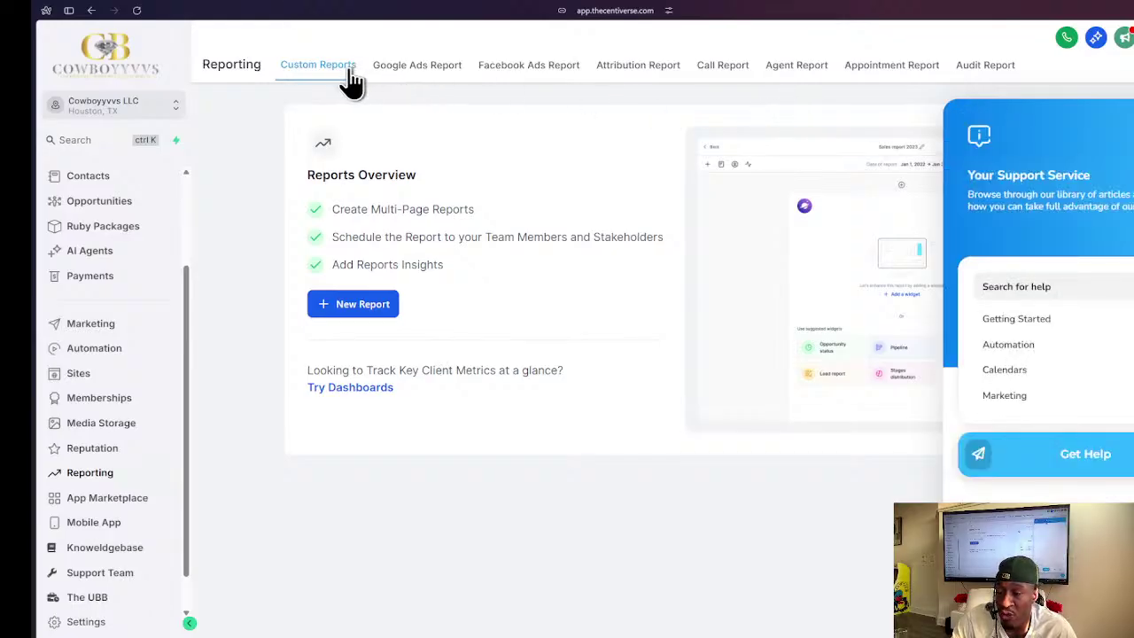
- Open the Google Ads Report and examine its impressions, clicks, cost figures and campaign table
{"action": "left_click", "coordinate": [423, 82]}
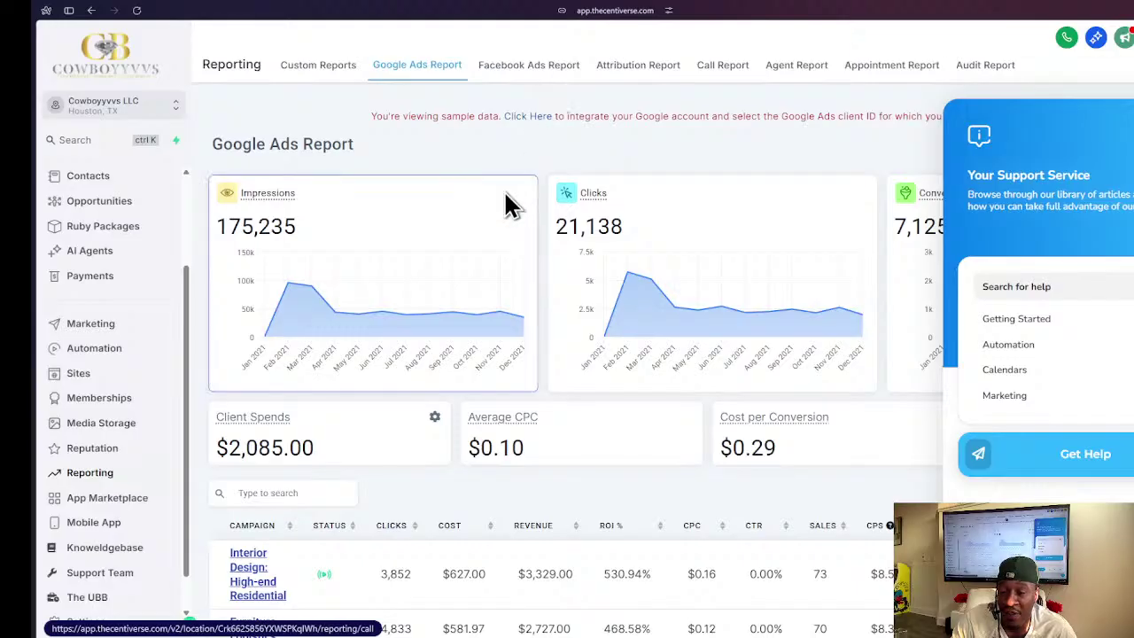
{"action": "scroll", "coordinate": [534, 187], "scroll_direction": "down", "scroll_amount": 1}
{"action": "scroll", "coordinate": [534, 190], "scroll_direction": "up", "scroll_amount": 1}
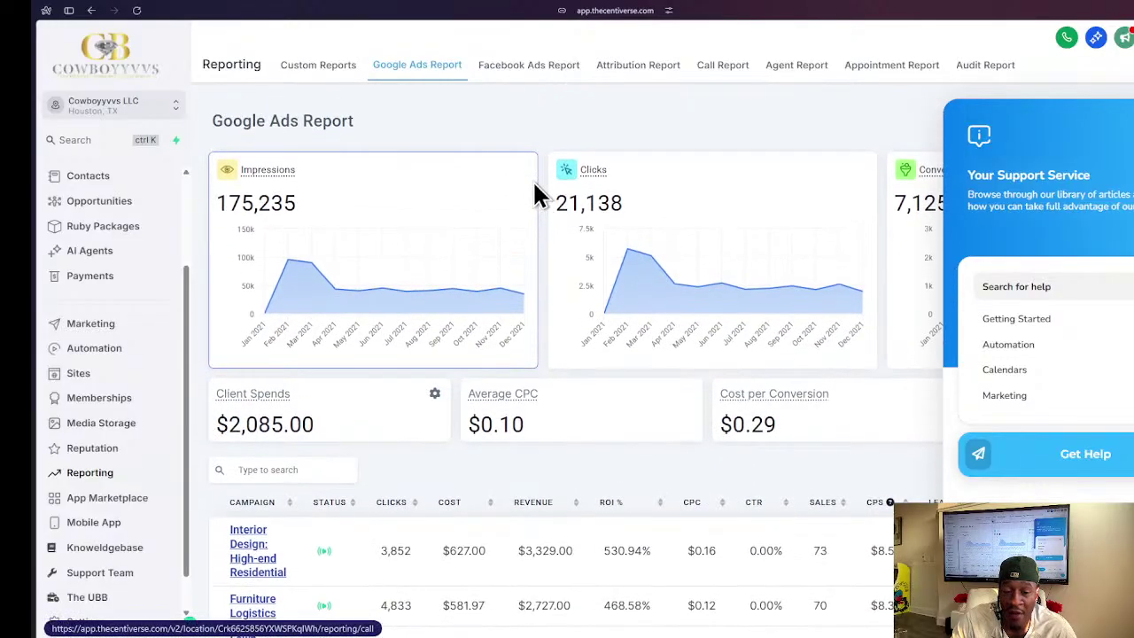
{"action": "scroll", "coordinate": [593, 306], "scroll_direction": "down", "scroll_amount": 1}
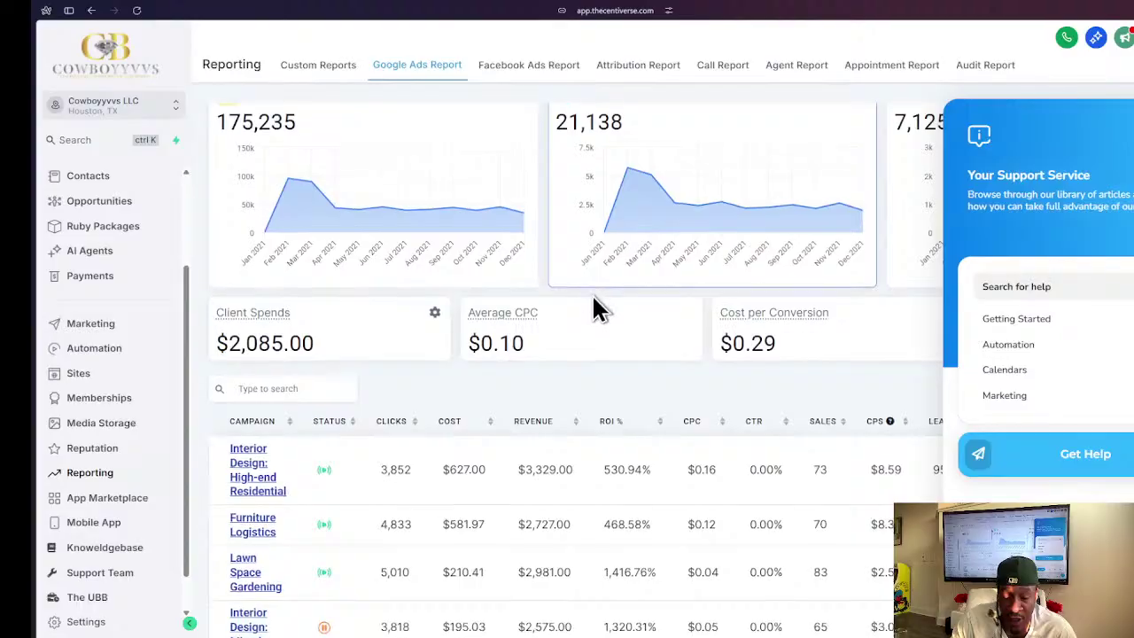
{"action": "scroll", "coordinate": [627, 240], "scroll_direction": "up", "scroll_amount": 1}
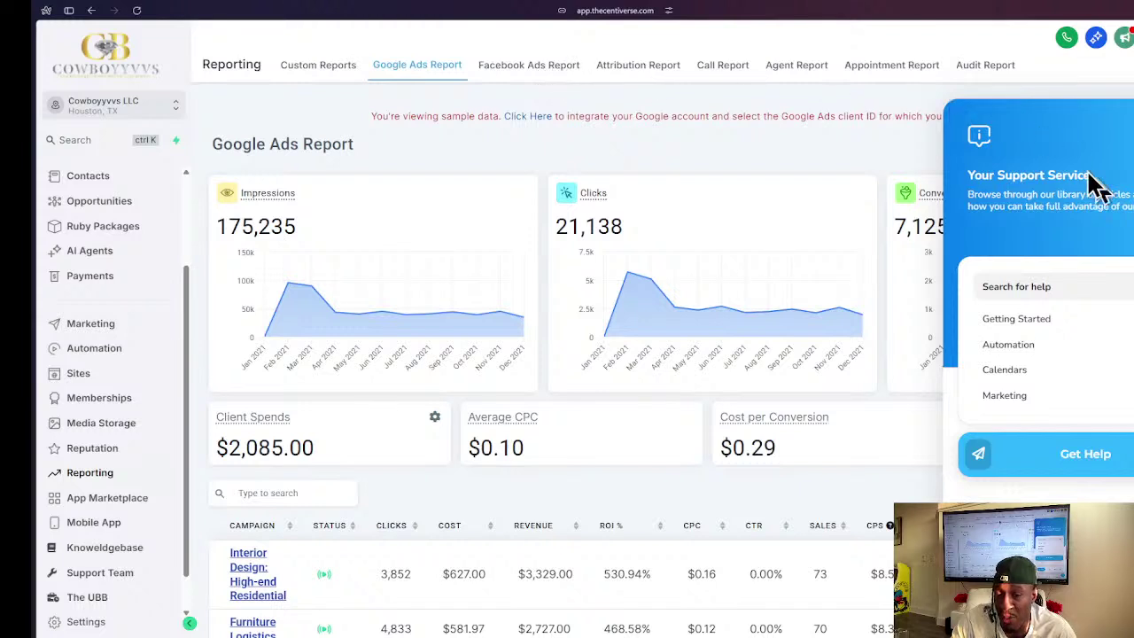
- View the remaining reports in turn, from Facebook Ads and Attribution through Call and Agent to Appointment
{"action": "left_click", "coordinate": [526, 78]}
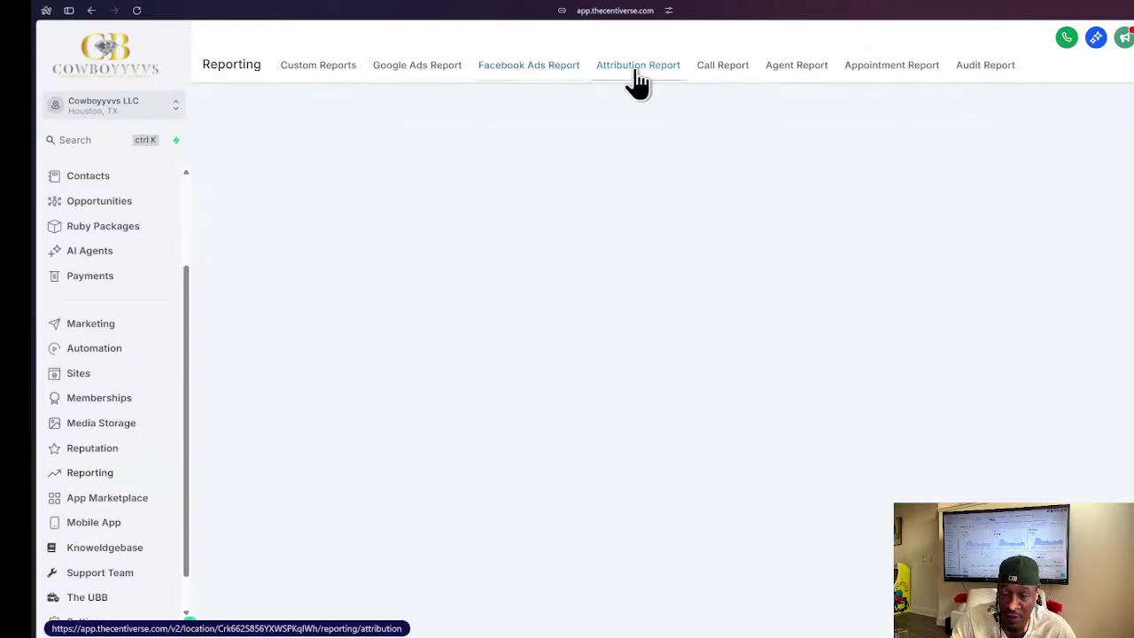
{"action": "left_click", "coordinate": [638, 78]}
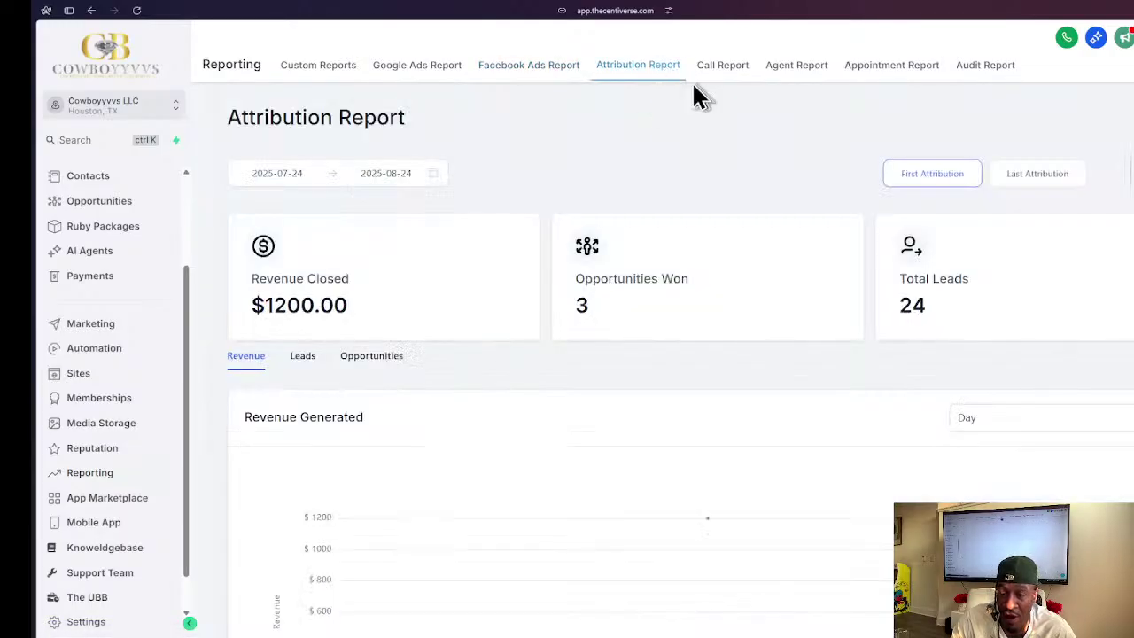
{"action": "left_click", "coordinate": [747, 66]}
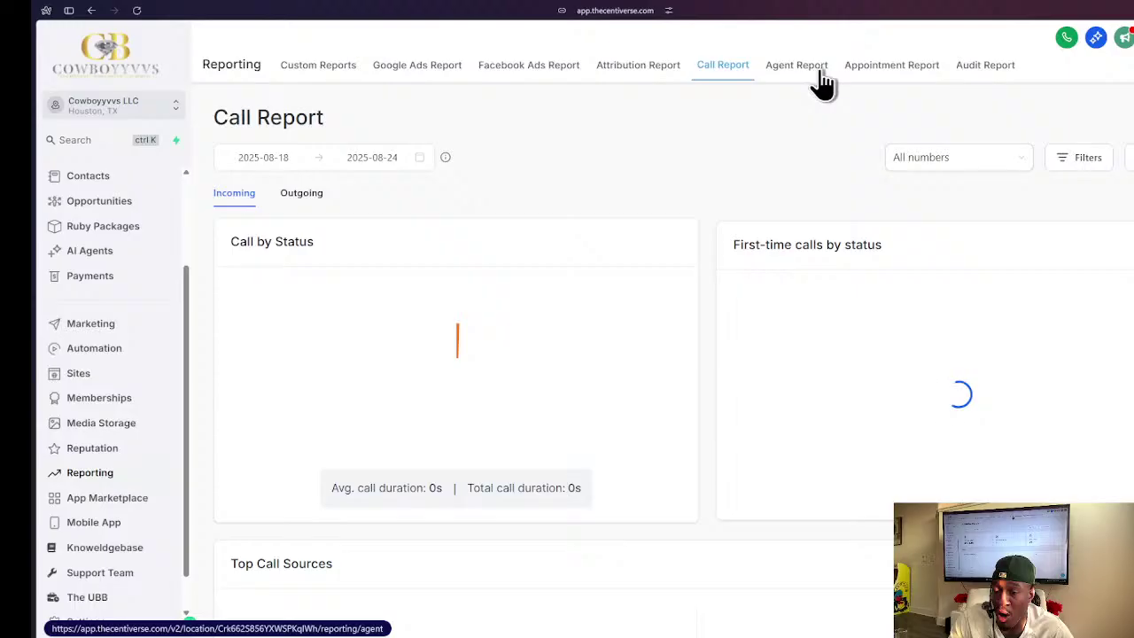
{"action": "left_click", "coordinate": [796, 65]}
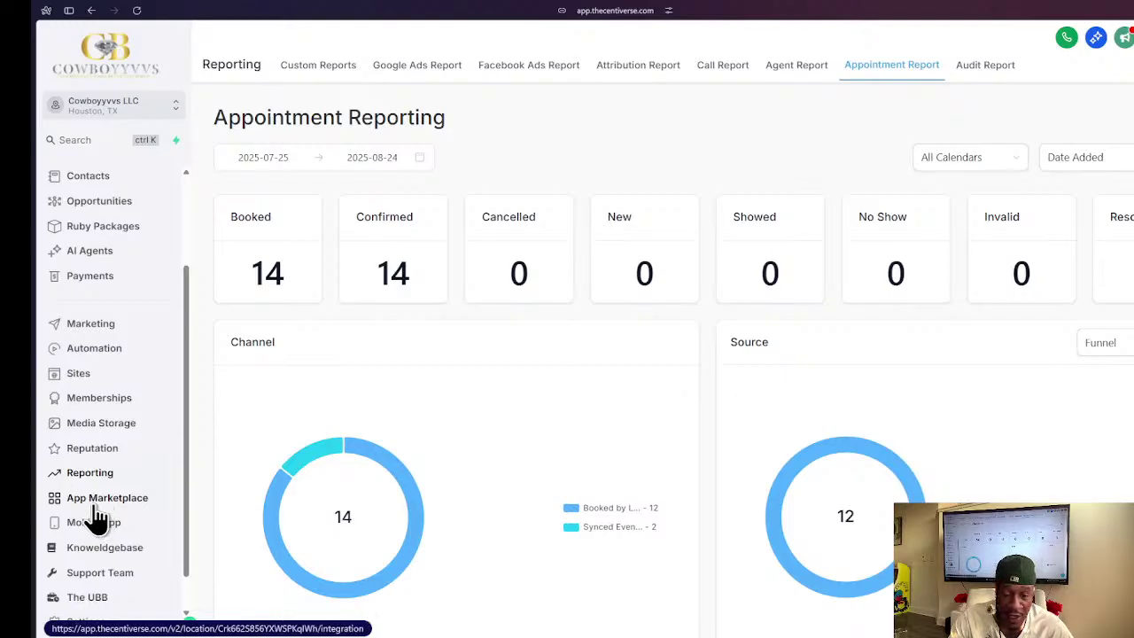
- Open the App Marketplace and browse the app listings and filter categories under All Apps
{"action": "left_click", "coordinate": [94, 505]}
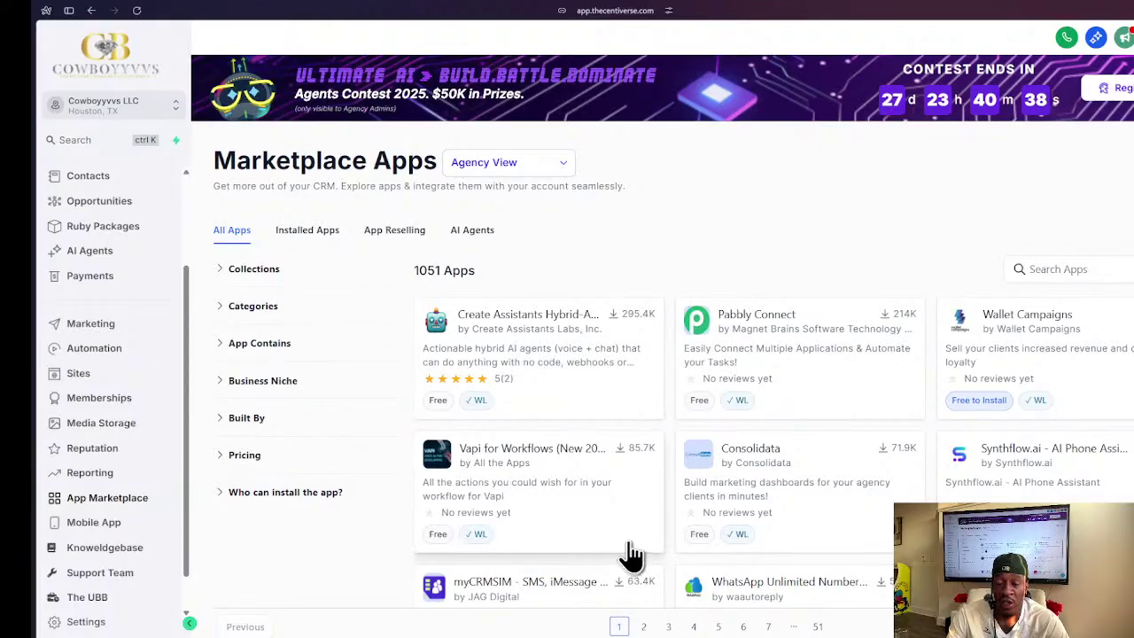
{"action": "scroll", "coordinate": [342, 458], "scroll_direction": "down", "scroll_amount": 1}
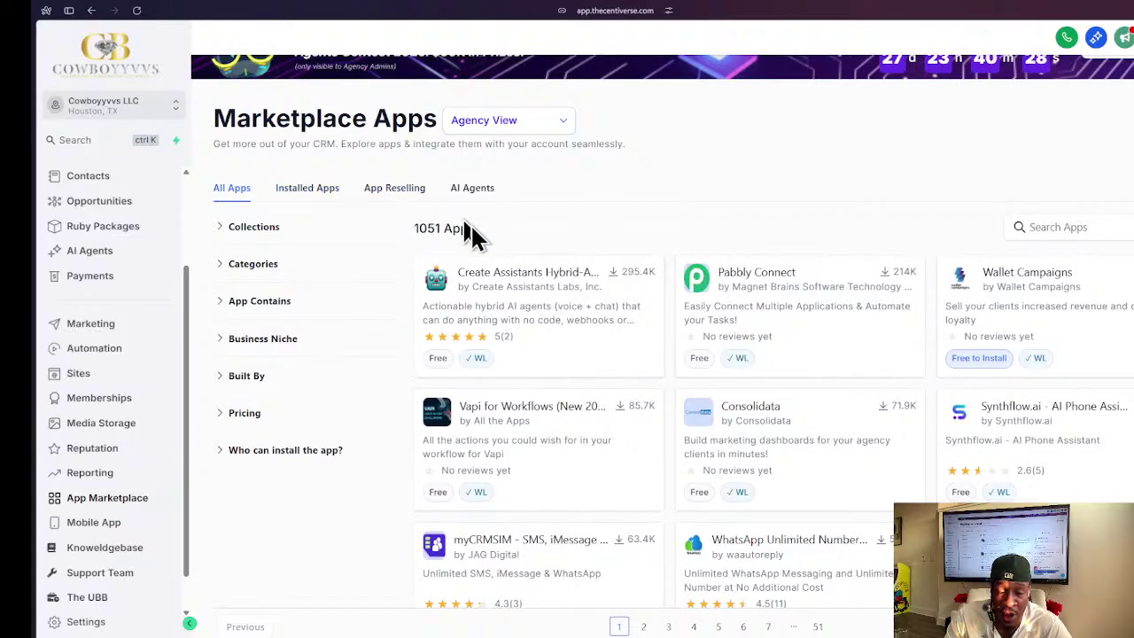
{"action": "scroll", "coordinate": [531, 372], "scroll_direction": "down", "scroll_amount": 1}
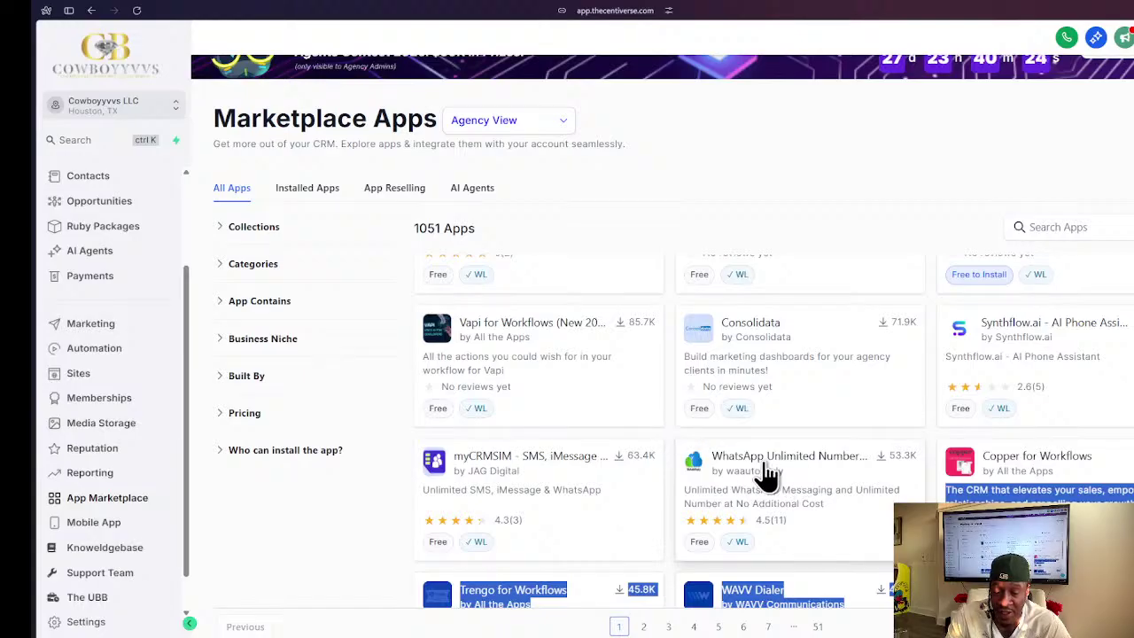
{"action": "scroll", "coordinate": [801, 469], "scroll_direction": "up", "scroll_amount": 1}
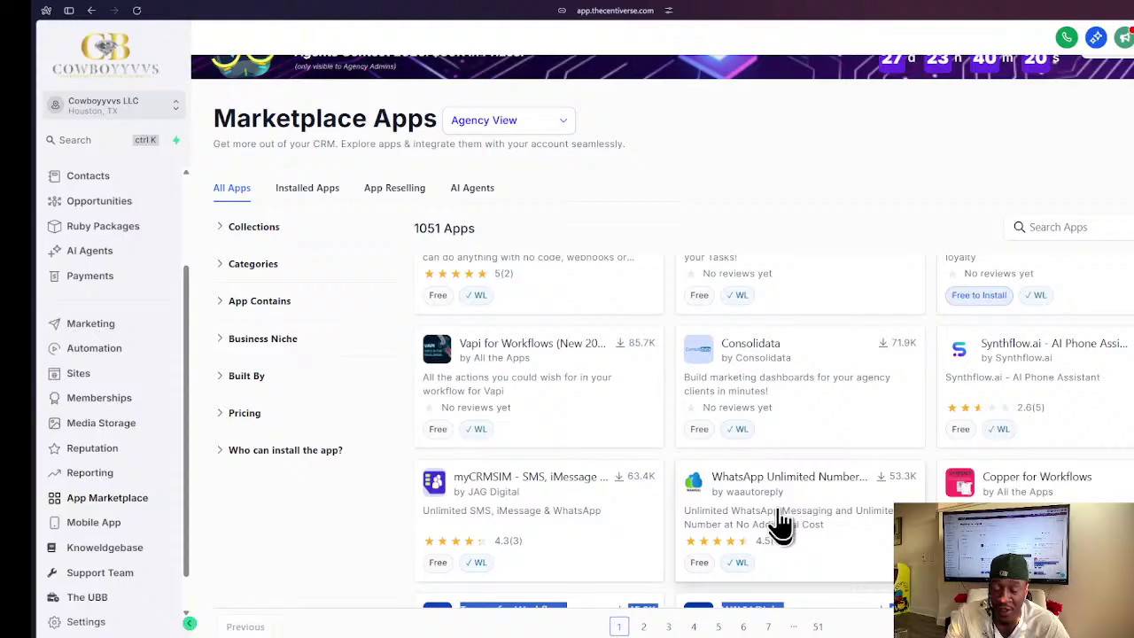
{"action": "scroll", "coordinate": [813, 528], "scroll_direction": "down", "scroll_amount": 1}
{"action": "scroll", "coordinate": [812, 530], "scroll_direction": "down", "scroll_amount": 5}
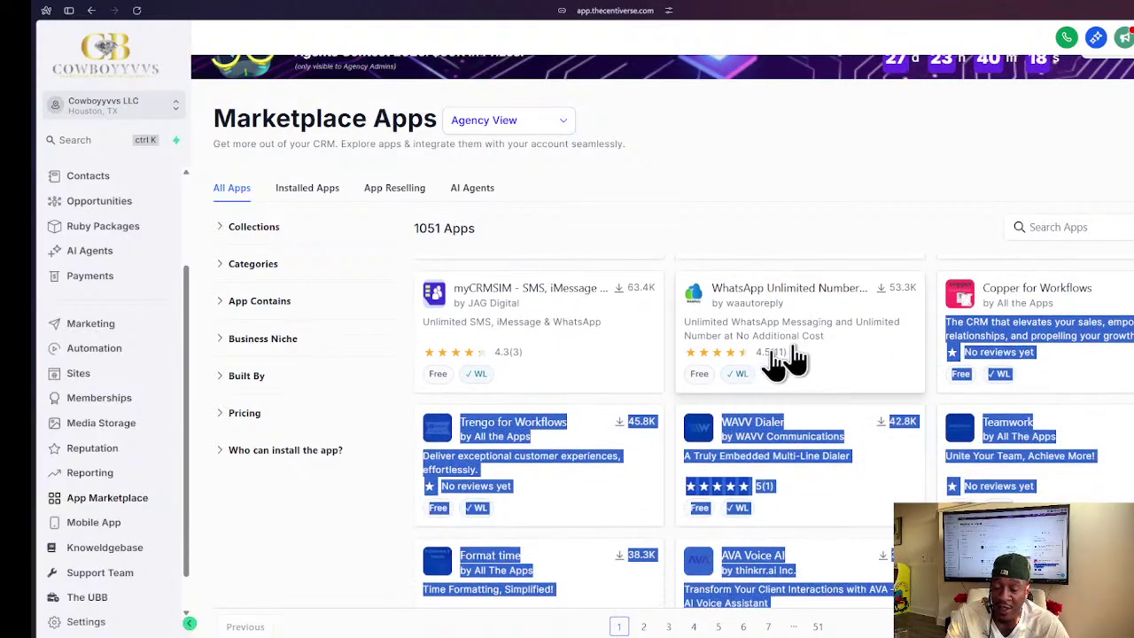
{"action": "scroll", "coordinate": [478, 476], "scroll_direction": "down", "scroll_amount": 2}
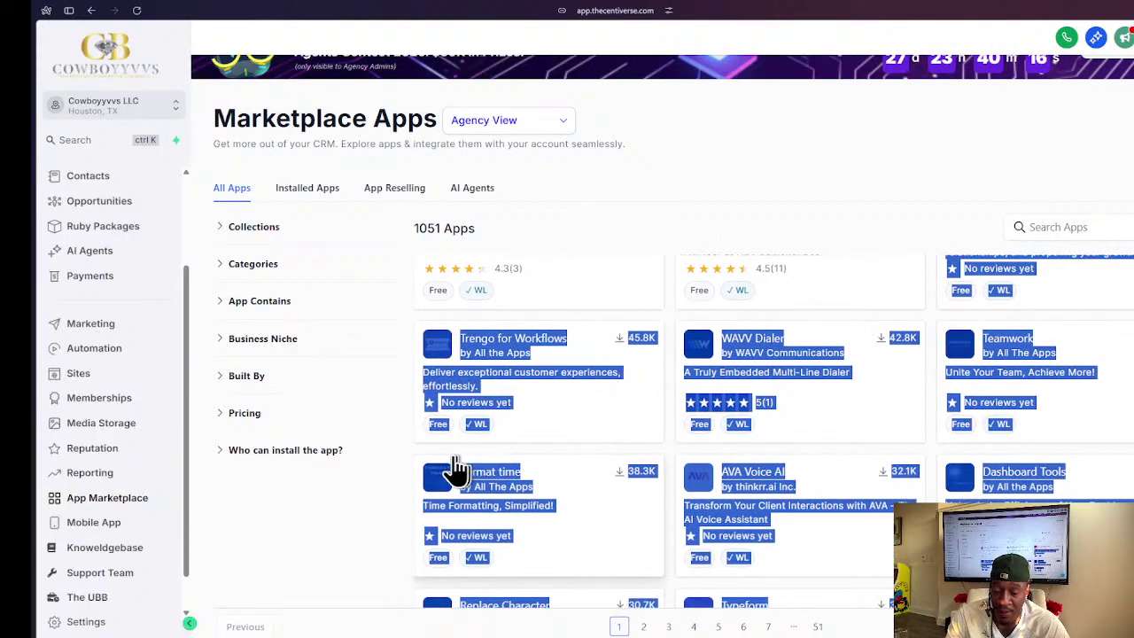
{"action": "left_click", "coordinate": [392, 506]}
{"action": "scroll", "coordinate": [797, 491], "scroll_direction": "down", "scroll_amount": 5}
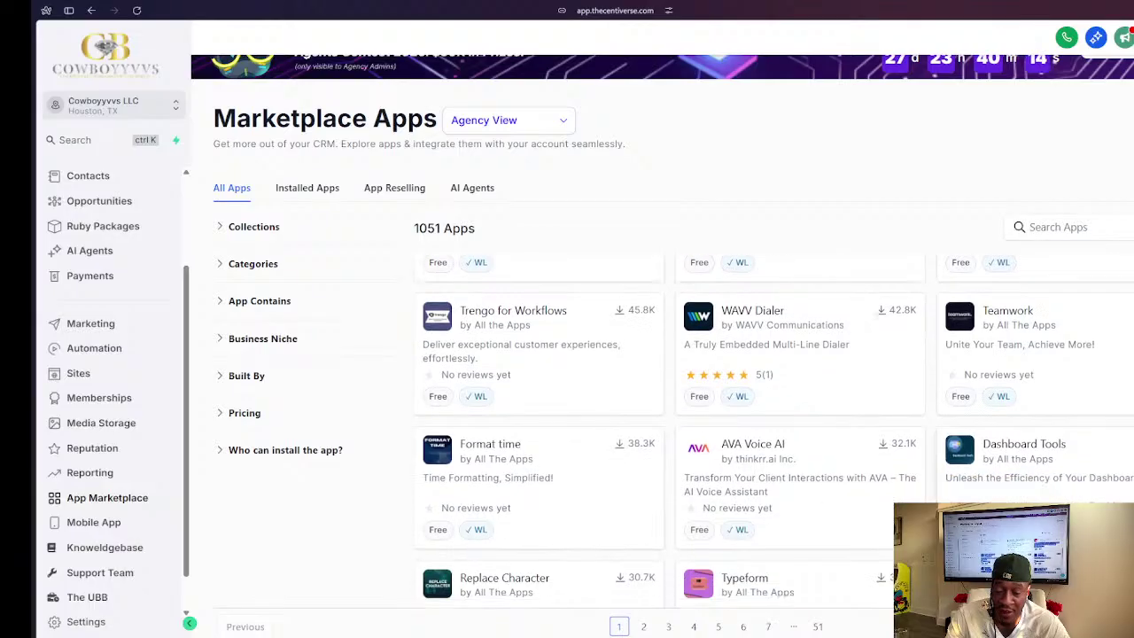
{"action": "scroll", "coordinate": [797, 469], "scroll_direction": "up", "scroll_amount": 1}
{"action": "scroll", "coordinate": [709, 456], "scroll_direction": "down", "scroll_amount": 2}
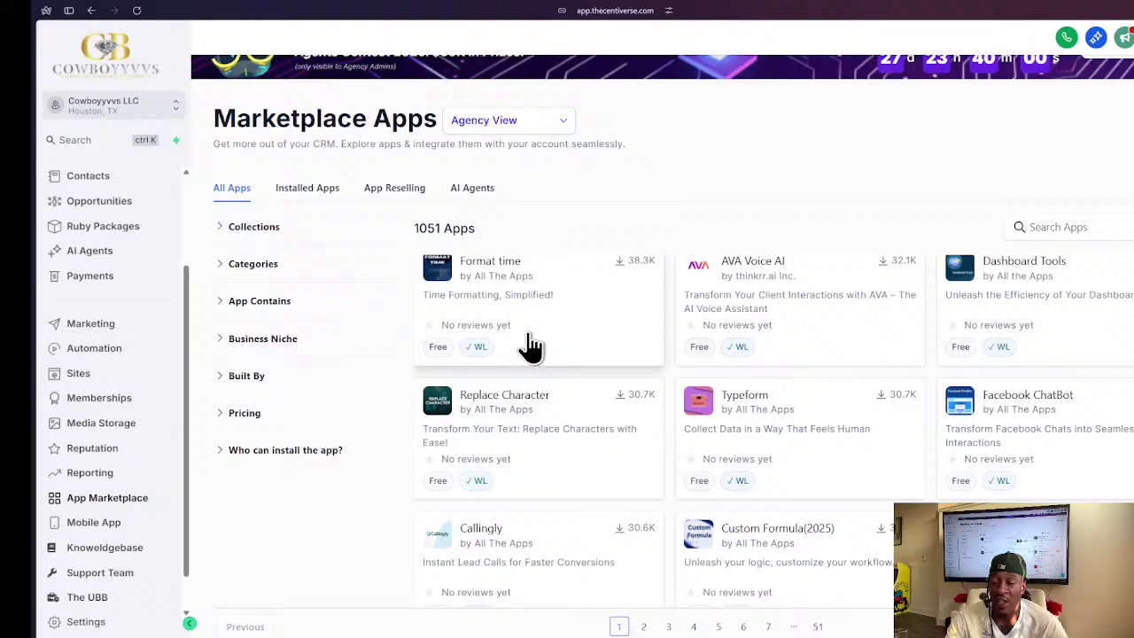
{"action": "scroll", "coordinate": [291, 380], "scroll_direction": "down", "scroll_amount": 1}
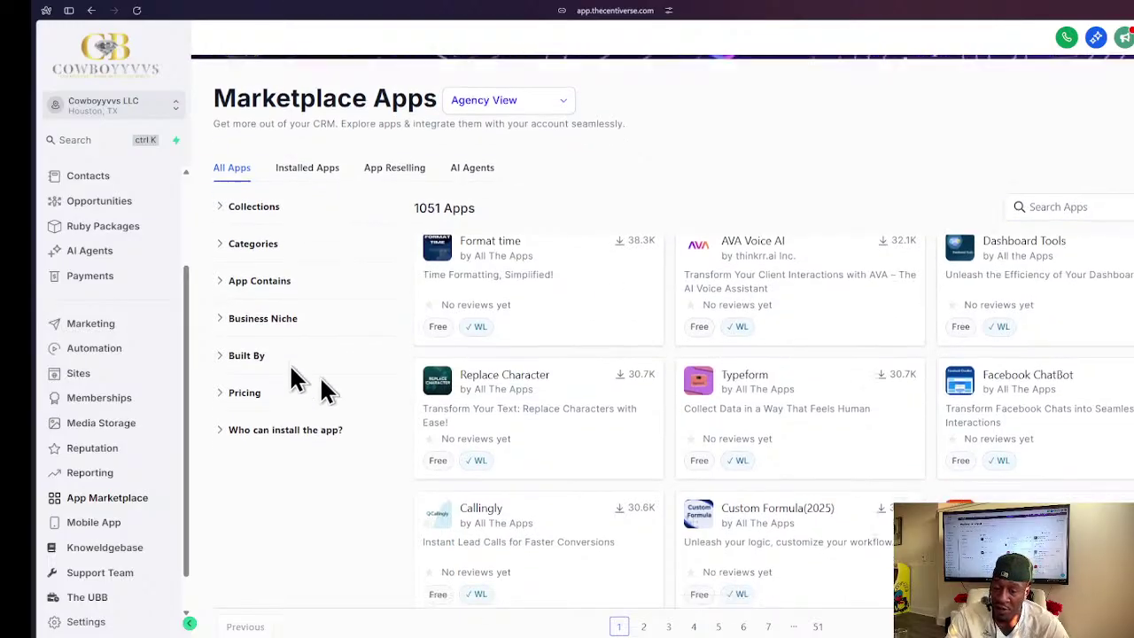
{"action": "scroll", "coordinate": [657, 611], "scroll_direction": "up", "scroll_amount": 1}
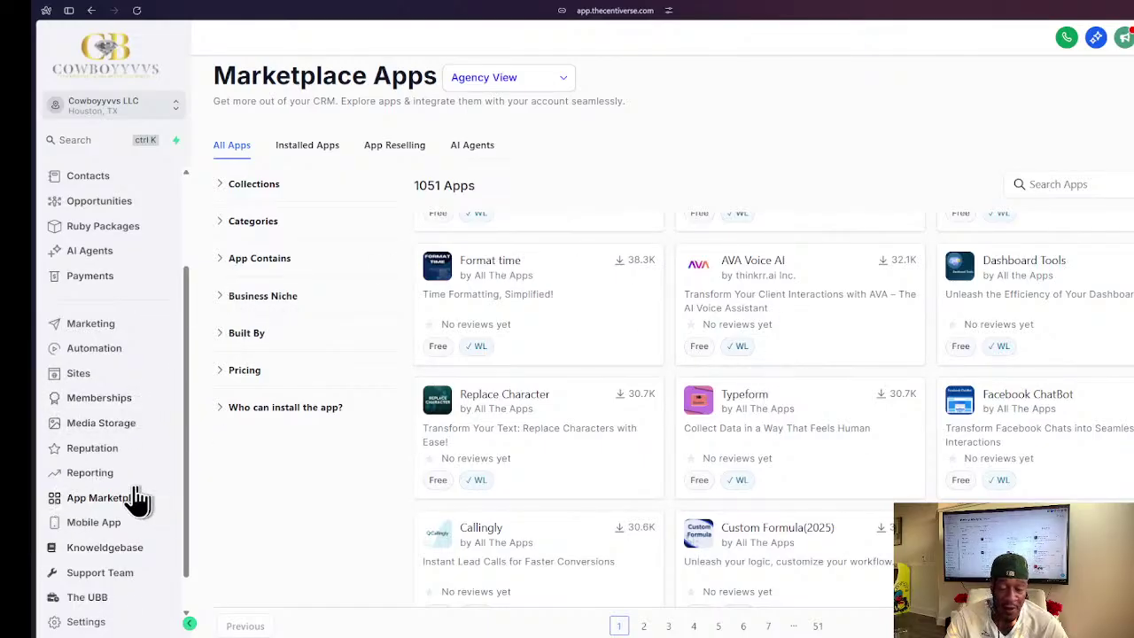
- Open the Mobile App page and look over the LeadConnector download links and the user invitation form
{"action": "scroll", "coordinate": [124, 518], "scroll_direction": "down", "scroll_amount": 1}
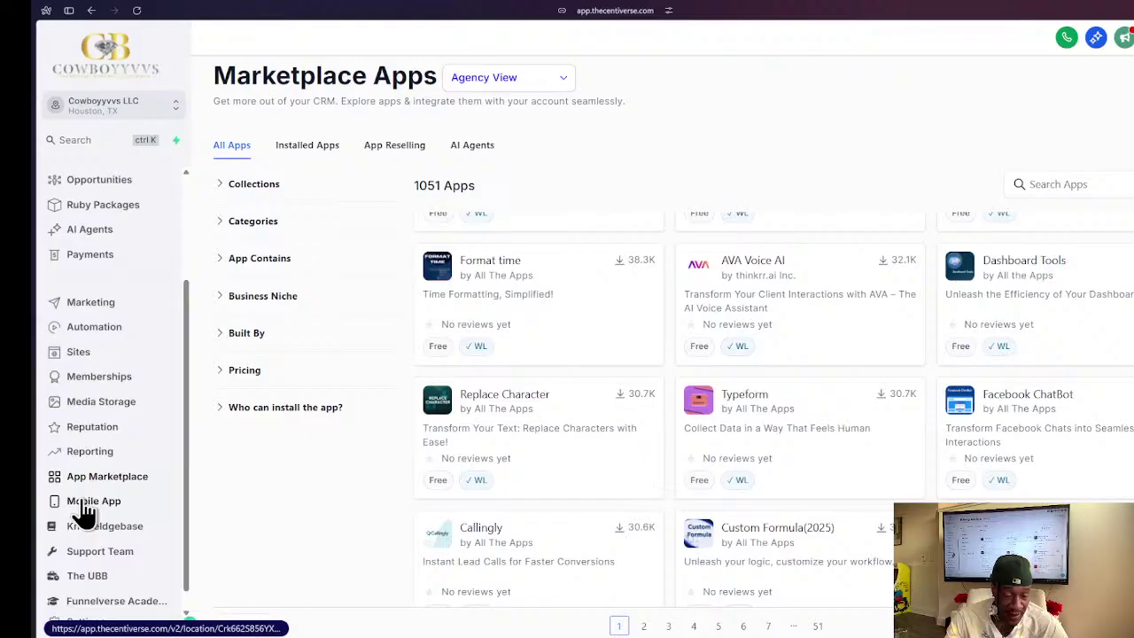
{"action": "left_click", "coordinate": [86, 512]}
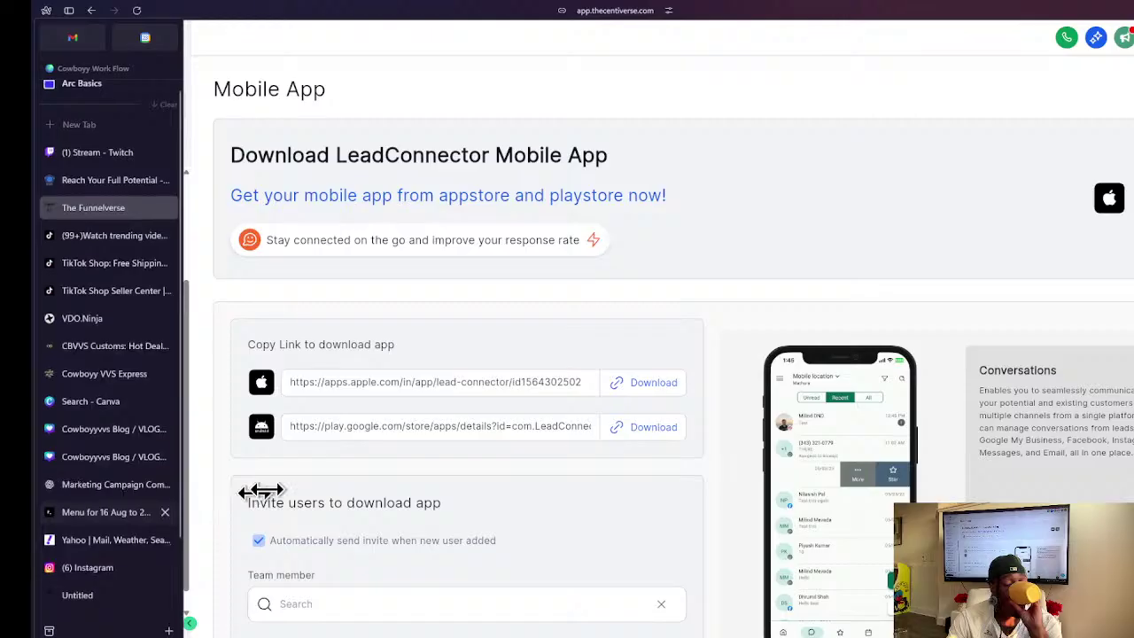
{"action": "scroll", "coordinate": [364, 374], "scroll_direction": "down", "scroll_amount": 2}
{"action": "scroll", "coordinate": [372, 350], "scroll_direction": "up", "scroll_amount": 2}
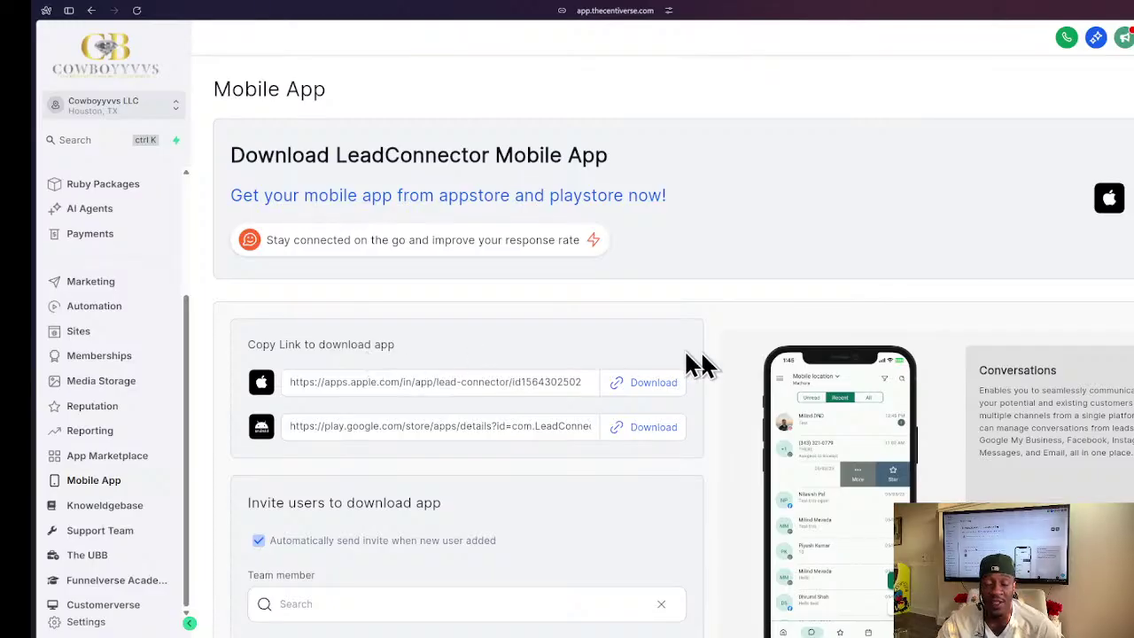
{"action": "scroll", "coordinate": [289, 287], "scroll_direction": "down", "scroll_amount": 2}
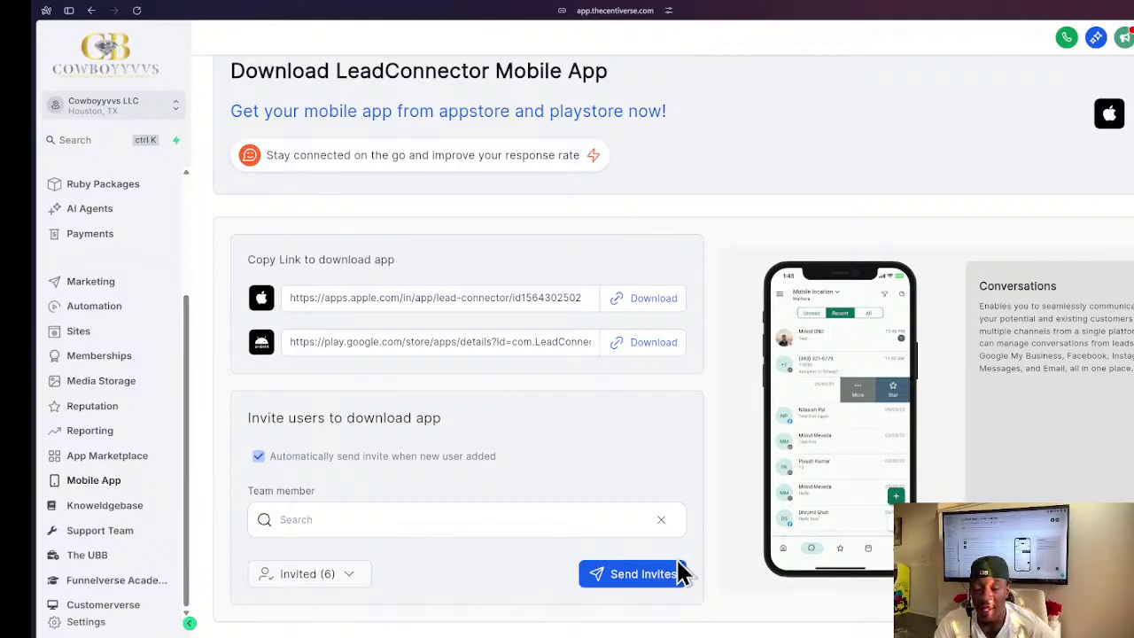
{"action": "scroll", "coordinate": [399, 549], "scroll_direction": "up", "scroll_amount": 1}
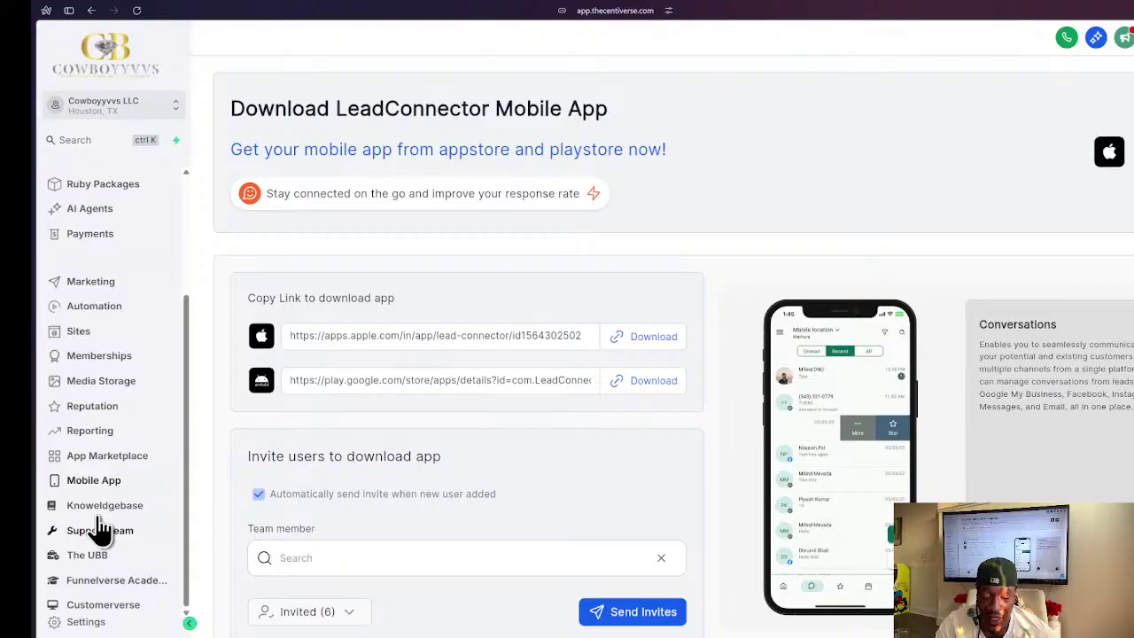
- Open the platform's knowledge base and focus its article search without entering a query
{"action": "mouse_move", "coordinate": [35, 566]}
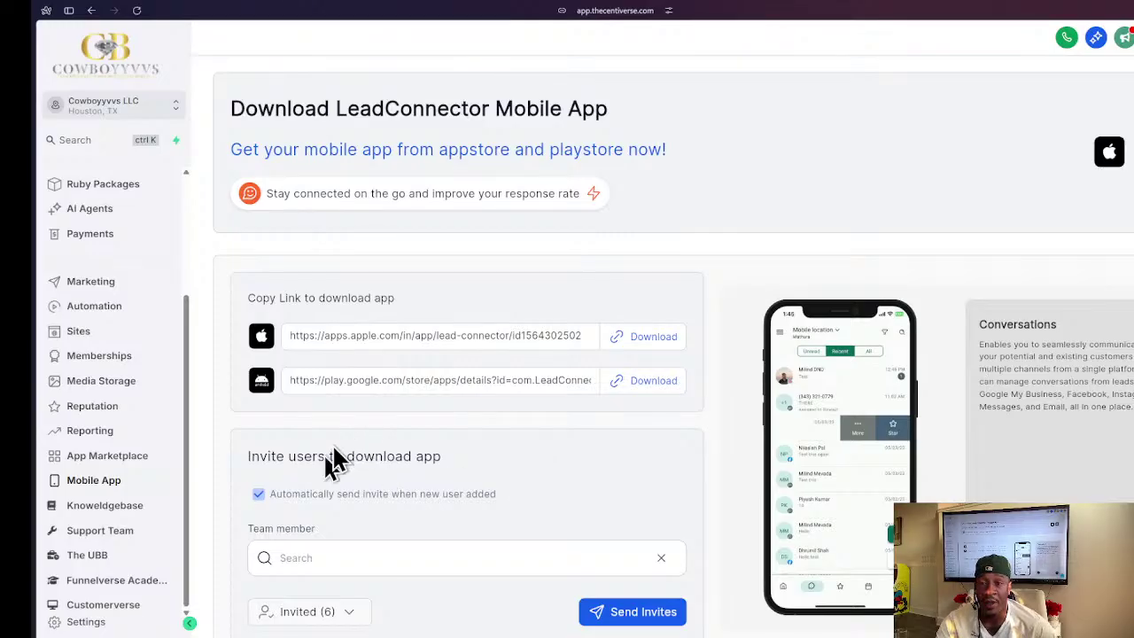
{"action": "left_click", "coordinate": [78, 518]}
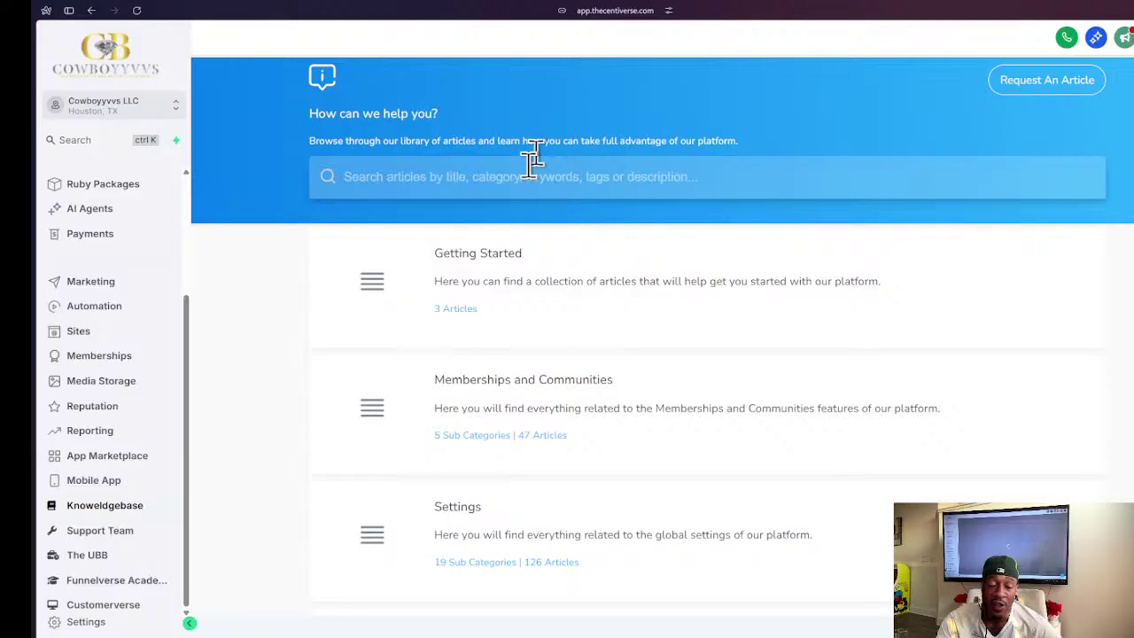
{"action": "left_click", "coordinate": [475, 184]}
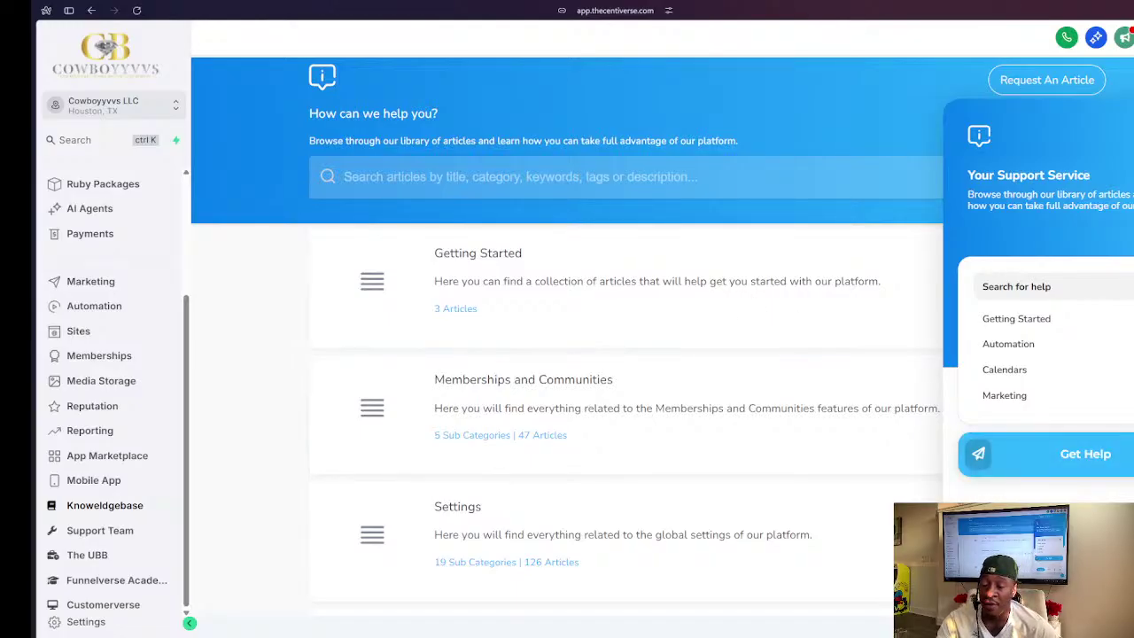
- View the support widget's Live Chat, return to its help topics, and browse the knowledge base's article categories
{"action": "left_click", "coordinate": [1007, 548]}
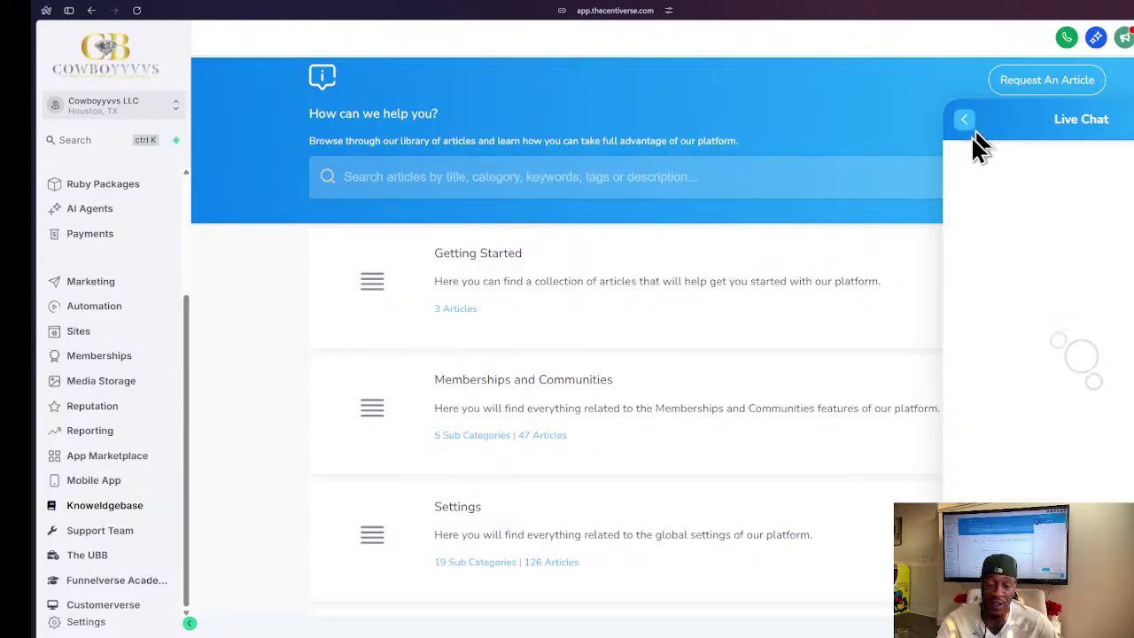
{"action": "left_click", "coordinate": [964, 124]}
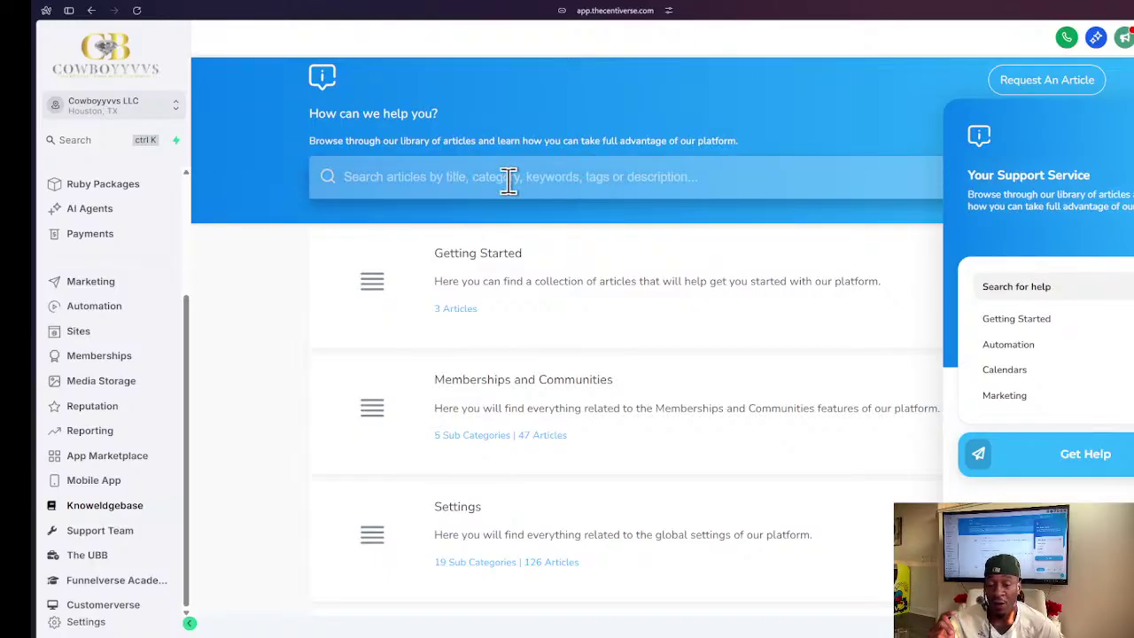
{"action": "scroll", "coordinate": [309, 109], "scroll_direction": "down", "scroll_amount": 3}
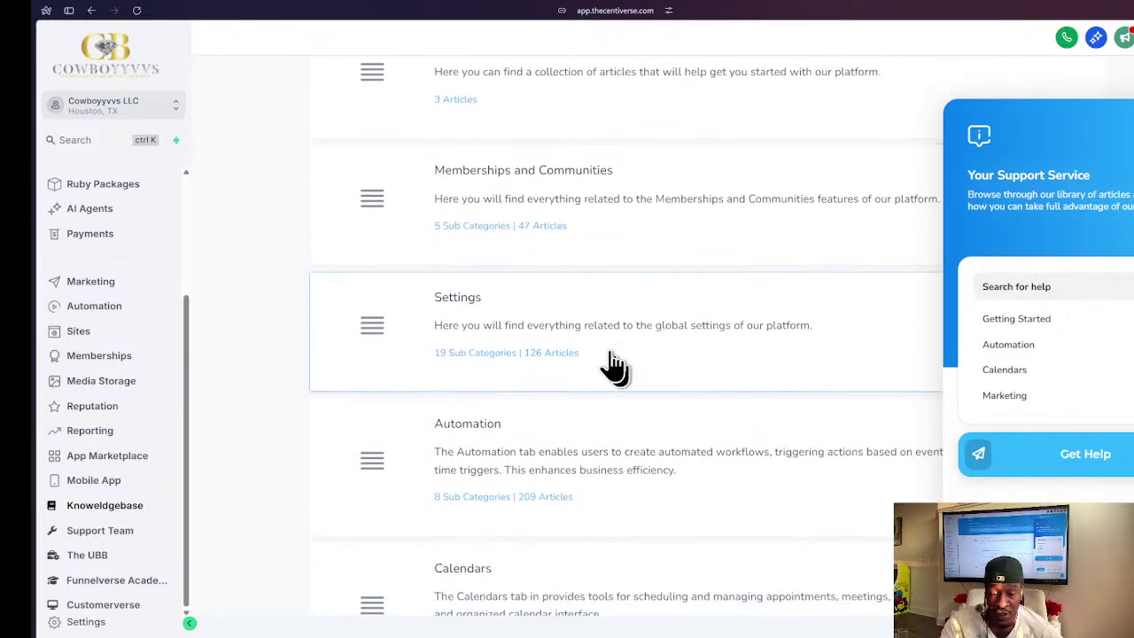
- Close the support widget and look through the knowledge base's article categories, from Getting Started to Automation
{"action": "scroll", "coordinate": [591, 372], "scroll_direction": "up", "scroll_amount": 3}
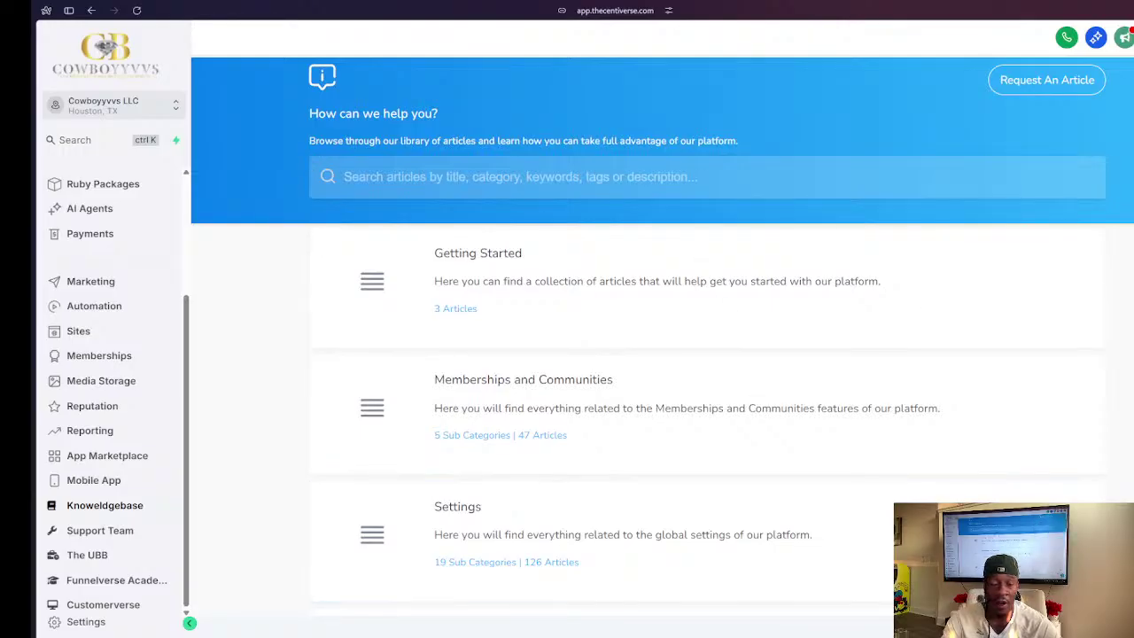
{"action": "left_click", "coordinate": [1098, 607]}
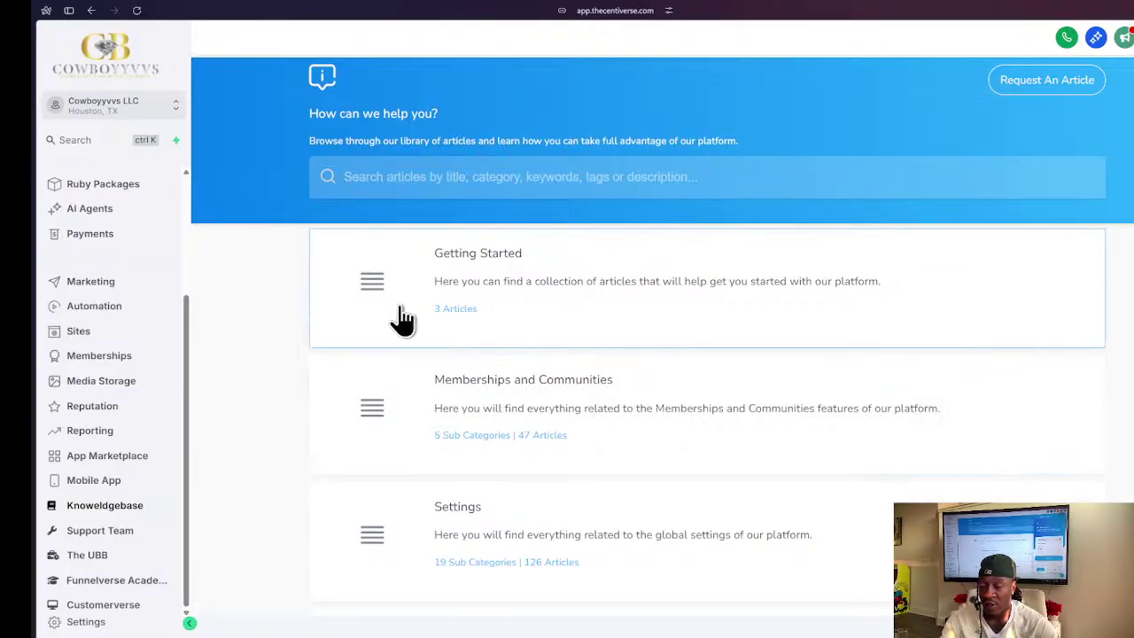
{"action": "scroll", "coordinate": [398, 319], "scroll_direction": "down", "scroll_amount": 1}
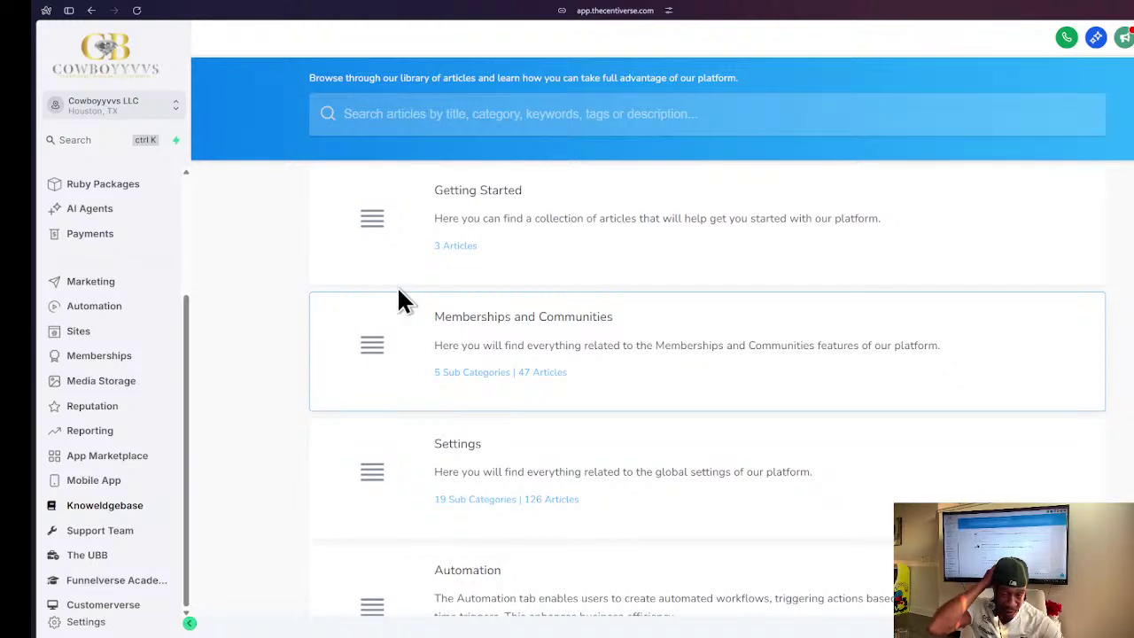
{"action": "scroll", "coordinate": [536, 349], "scroll_direction": "down", "scroll_amount": 1}
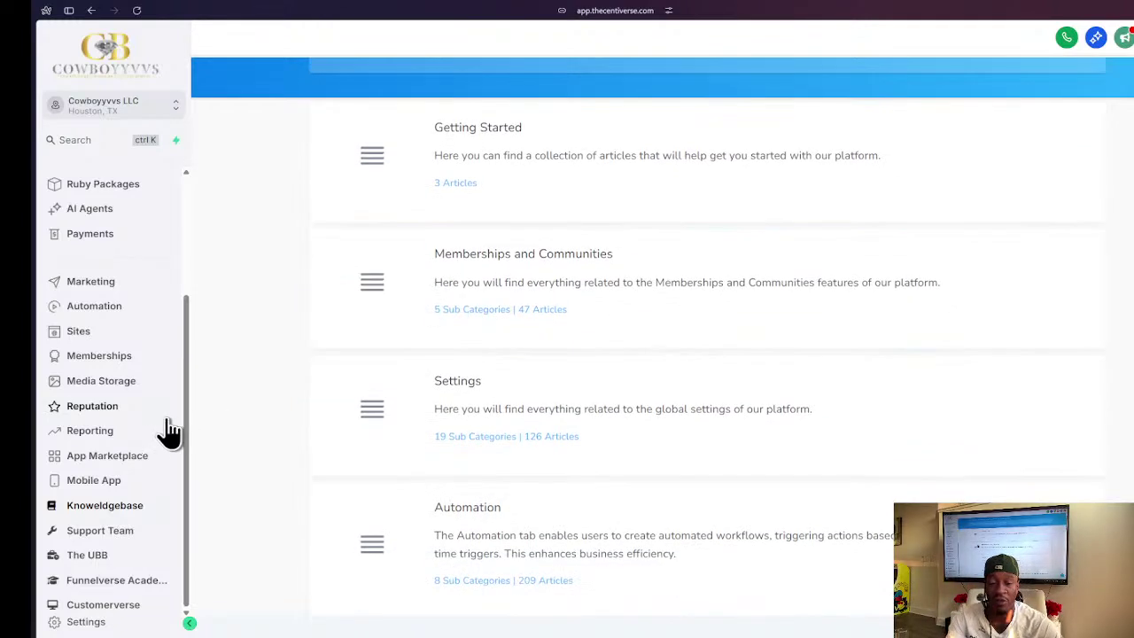
{"action": "scroll", "coordinate": [415, 359], "scroll_direction": "up", "scroll_amount": 2}
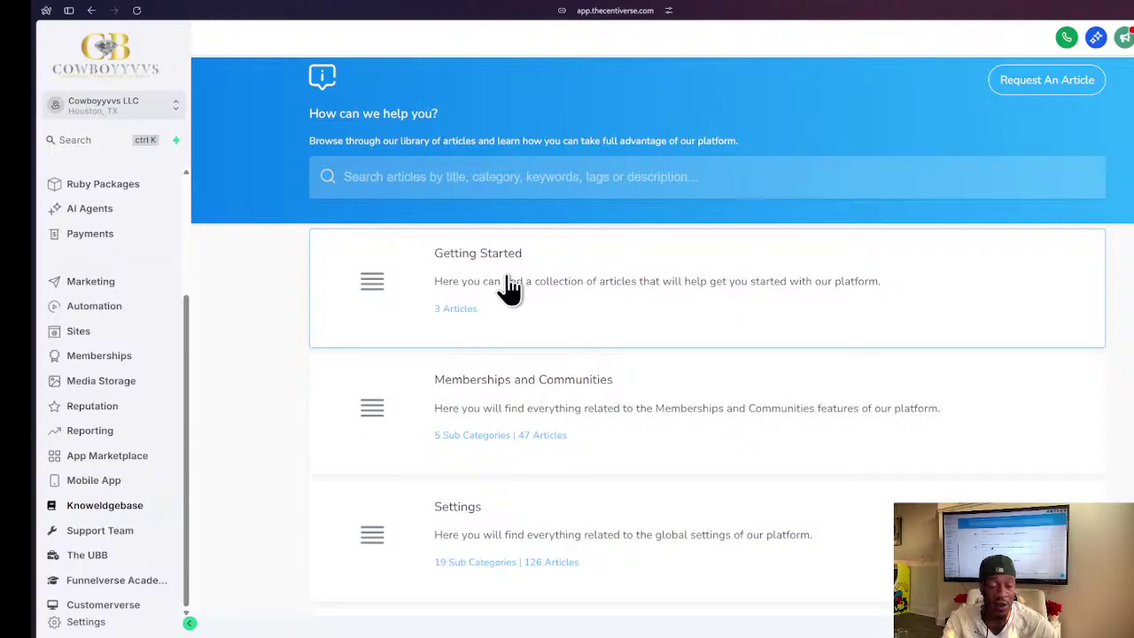
{"action": "scroll", "coordinate": [425, 350], "scroll_direction": "down", "scroll_amount": 1}
{"action": "scroll", "coordinate": [434, 346], "scroll_direction": "down", "scroll_amount": 2}
{"action": "scroll", "coordinate": [447, 319], "scroll_direction": "up", "scroll_amount": 3}
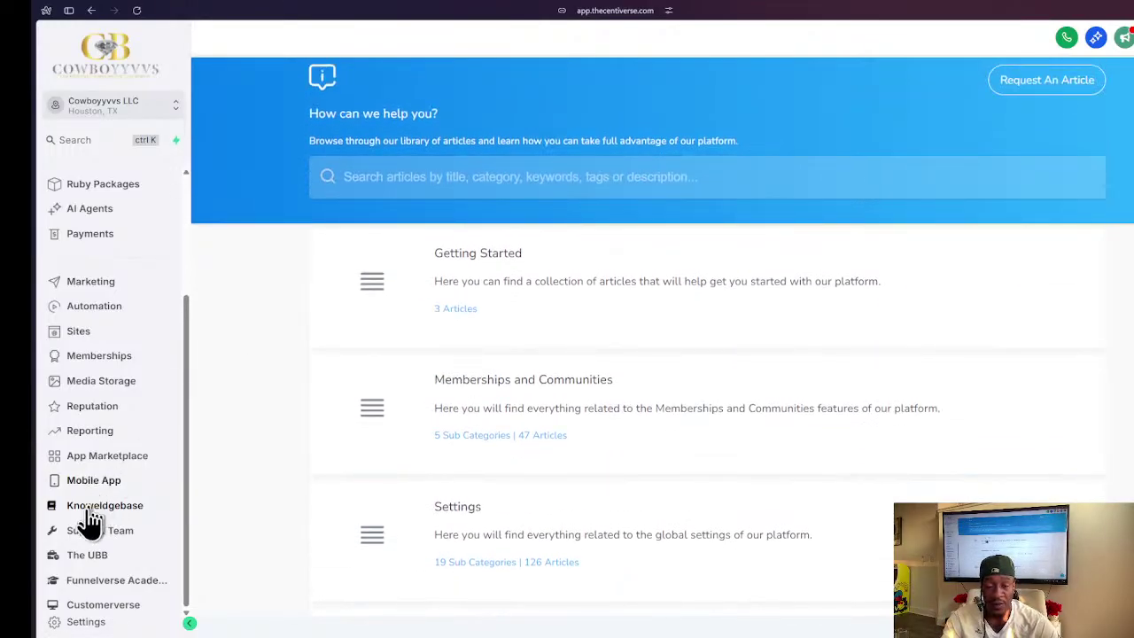
- Open the Support Team page and review the support ticket form's fields, submit option and page footer
{"action": "scroll", "coordinate": [80, 547], "scroll_direction": "up", "scroll_amount": 1}
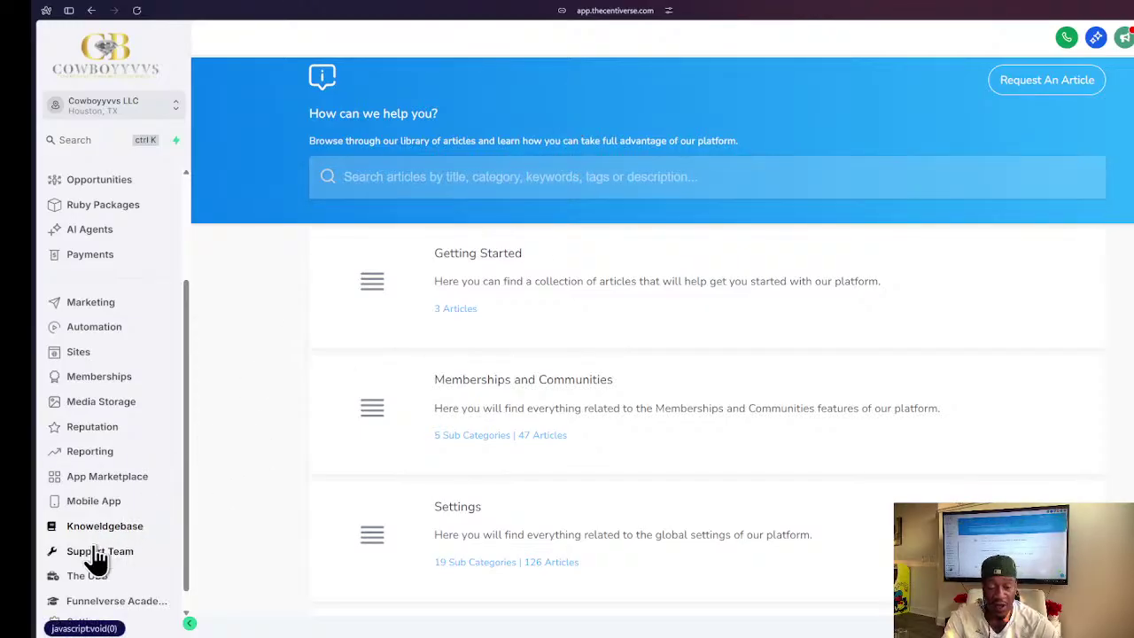
{"action": "left_click", "coordinate": [96, 553]}
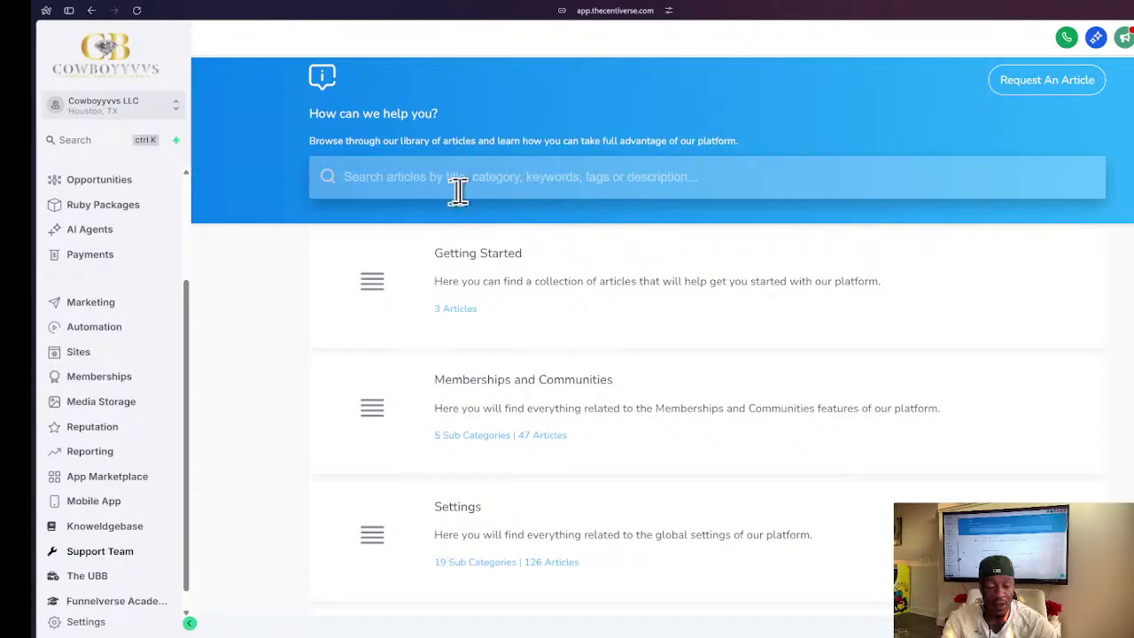
{"action": "left_click", "coordinate": [78, 556]}
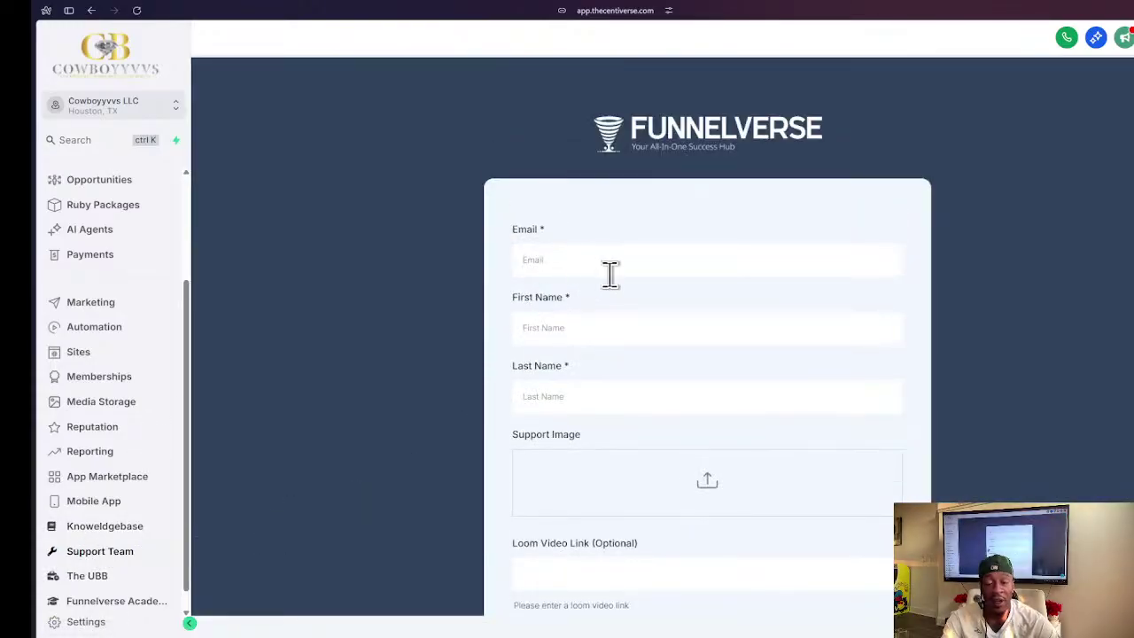
{"action": "scroll", "coordinate": [571, 434], "scroll_direction": "down", "scroll_amount": 2}
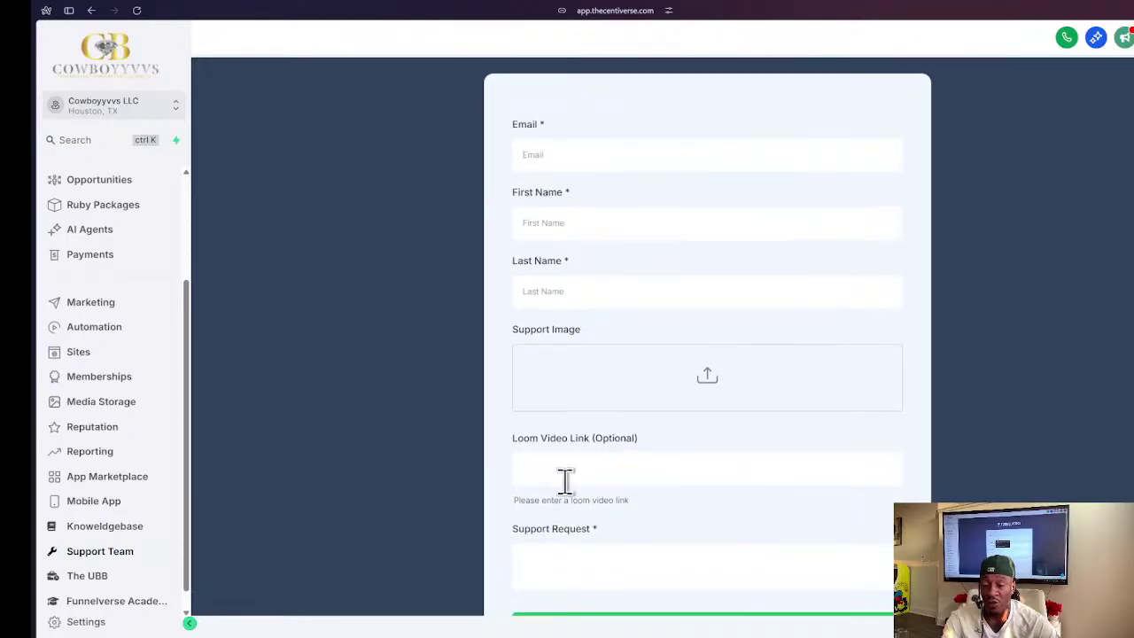
{"action": "scroll", "coordinate": [565, 547], "scroll_direction": "down", "scroll_amount": 2}
{"action": "scroll", "coordinate": [603, 480], "scroll_direction": "up", "scroll_amount": 4}
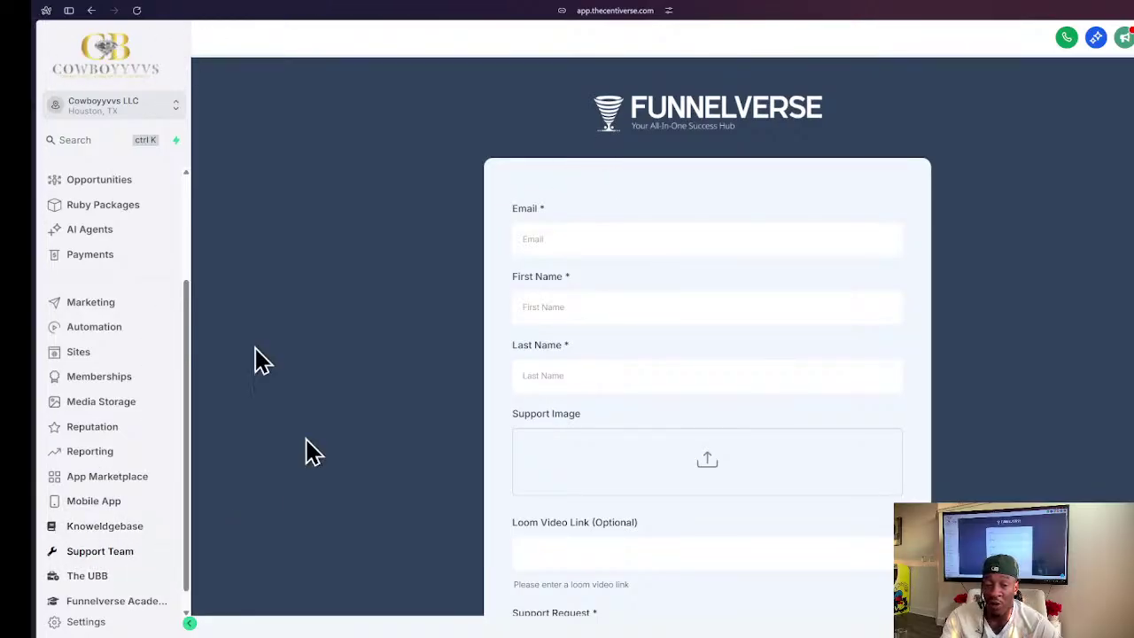
{"action": "scroll", "coordinate": [709, 126], "scroll_direction": "down", "scroll_amount": 1}
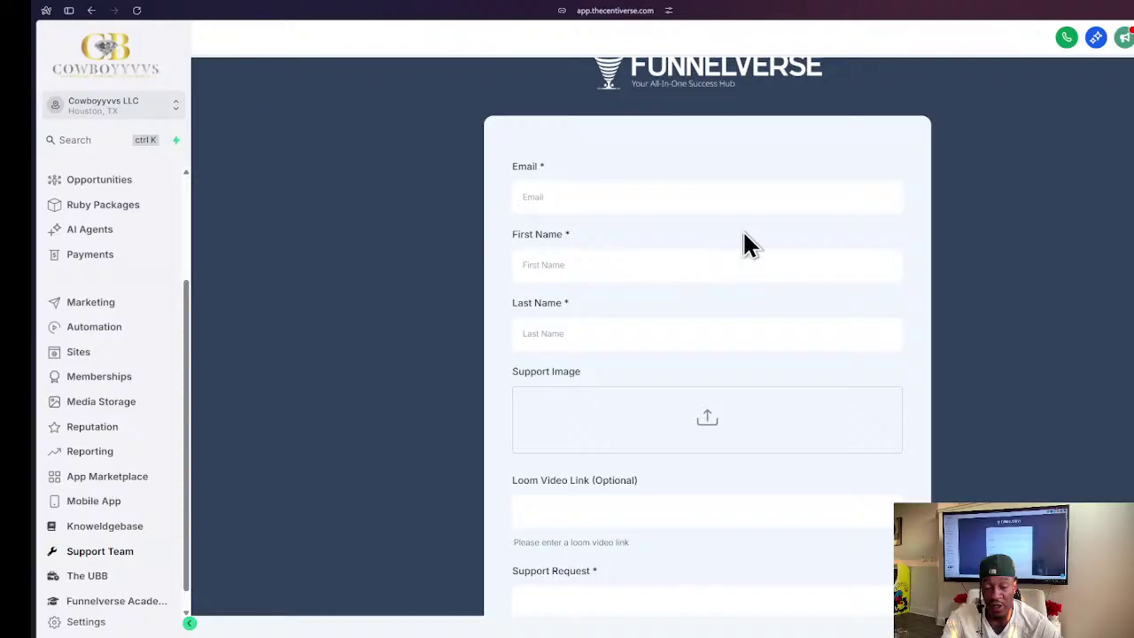
{"action": "scroll", "coordinate": [620, 248], "scroll_direction": "up", "scroll_amount": 2}
{"action": "scroll", "coordinate": [76, 304], "scroll_direction": "up", "scroll_amount": 1}
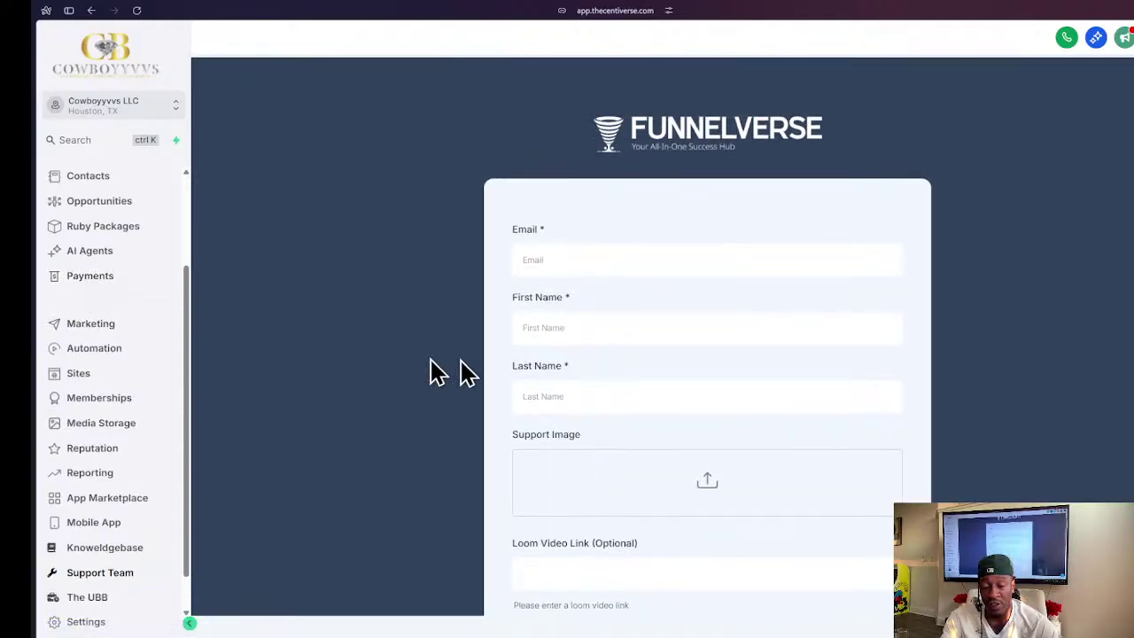
{"action": "scroll", "coordinate": [469, 425], "scroll_direction": "down", "scroll_amount": 3}
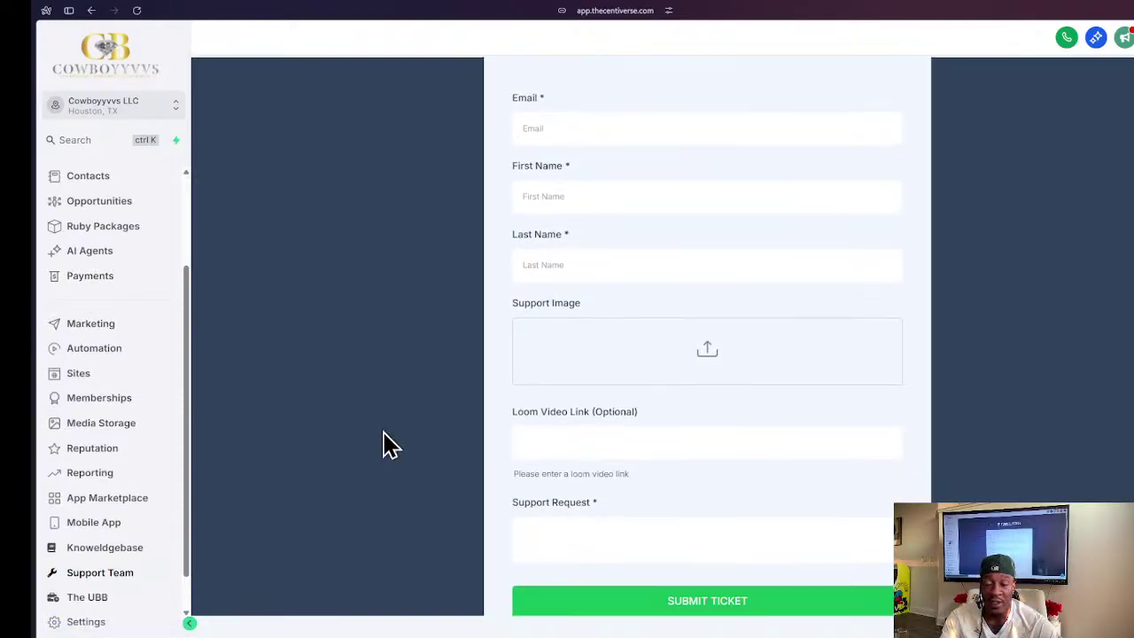
{"action": "scroll", "coordinate": [383, 443], "scroll_direction": "down", "scroll_amount": 8}
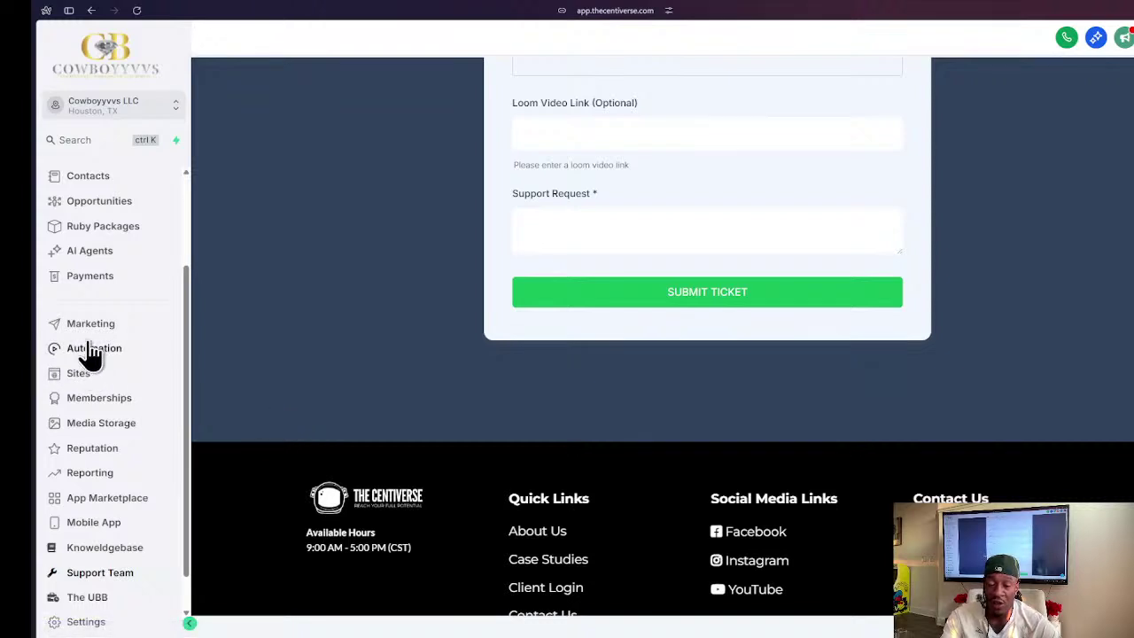
- Open The UBB page and look over its welcome section
{"action": "scroll", "coordinate": [106, 550], "scroll_direction": "down", "scroll_amount": 1}
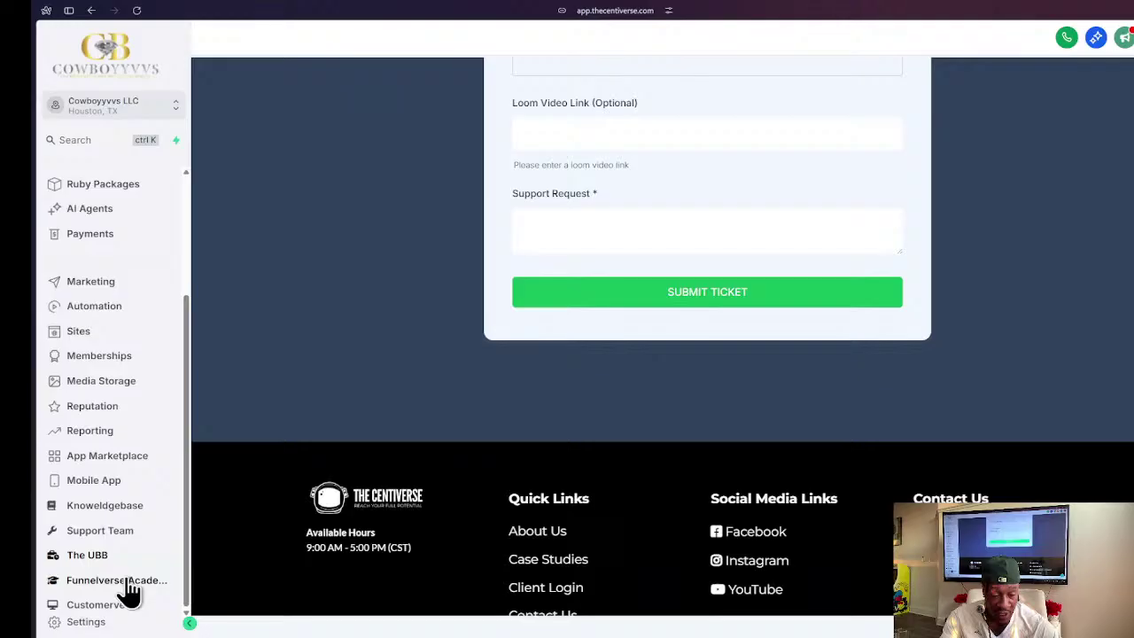
{"action": "left_click", "coordinate": [125, 580]}
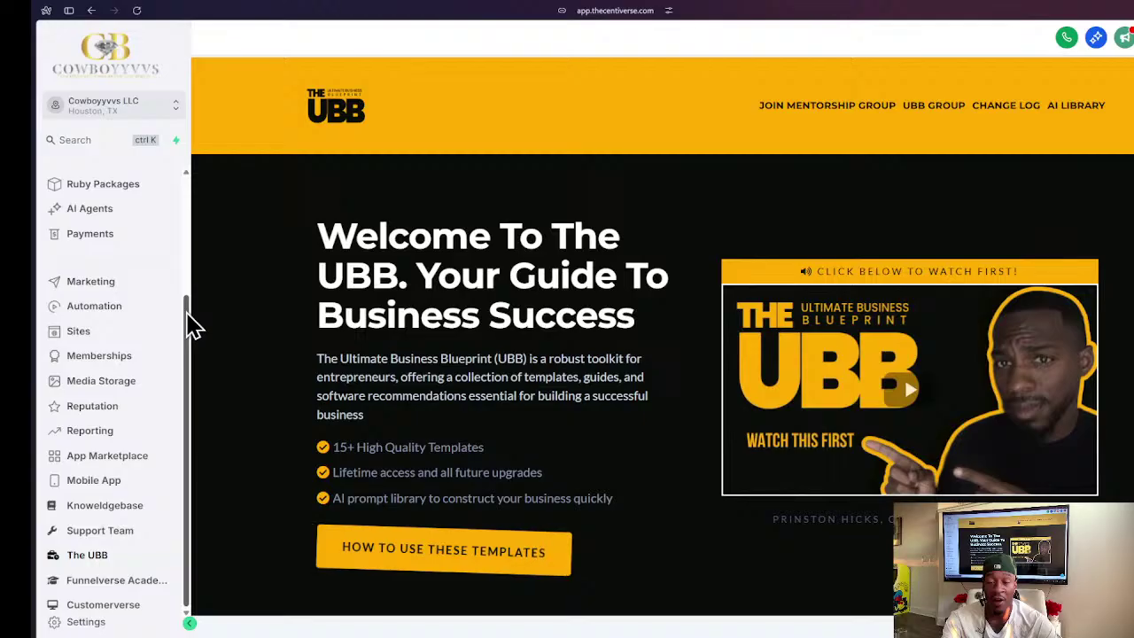
{"action": "mouse_move", "coordinate": [35, 54]}
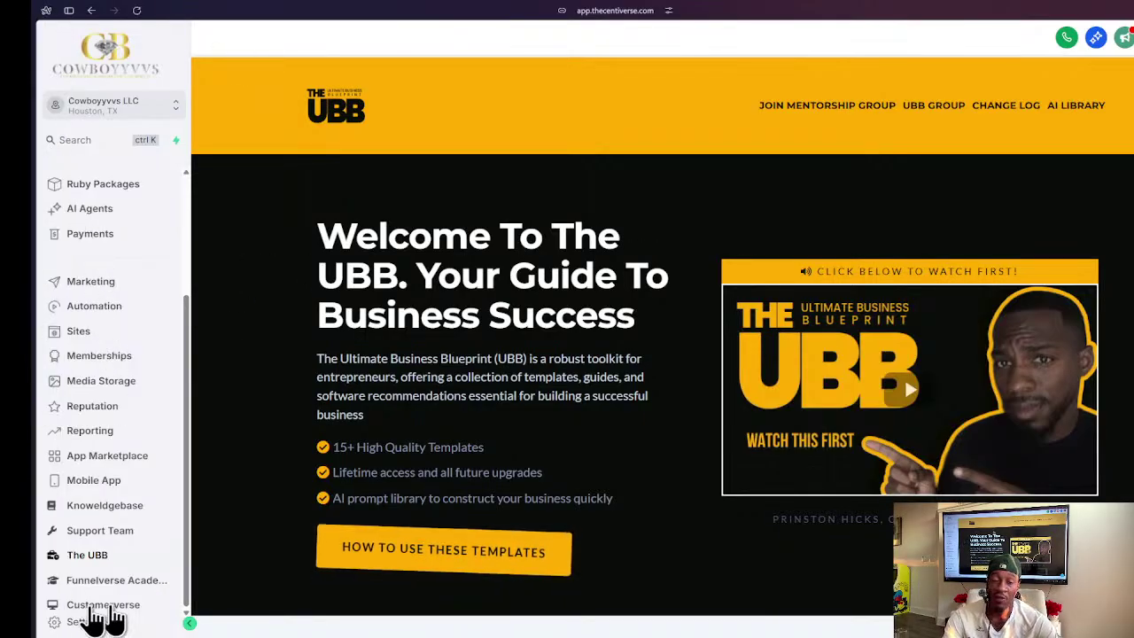
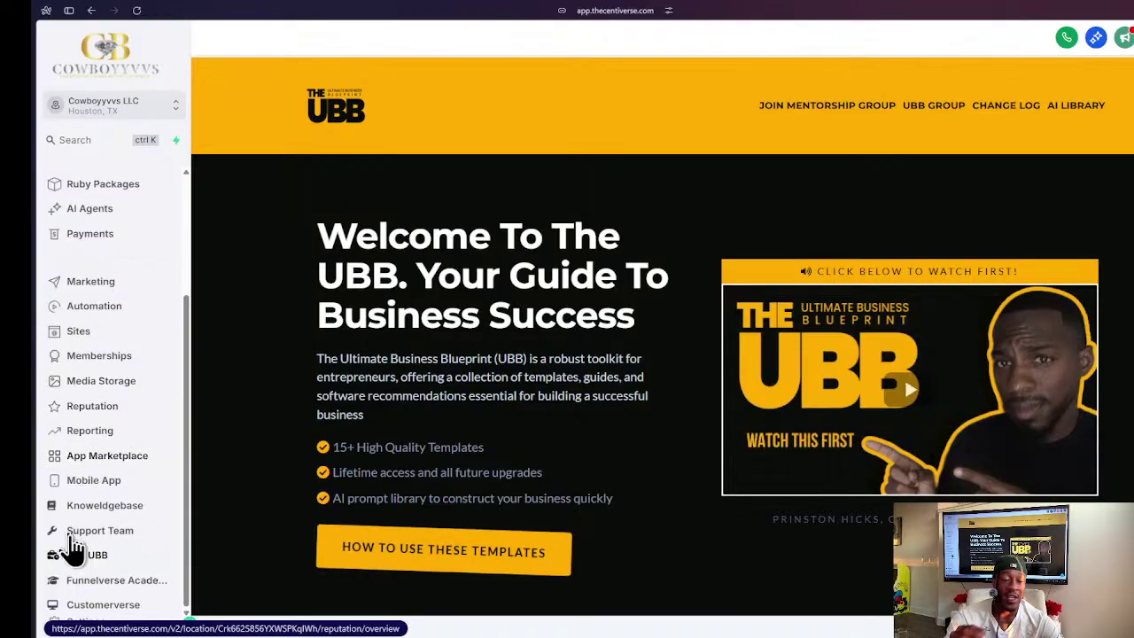
- Open Funnelverse Academy and look over the group's About page and available sections
{"action": "left_click", "coordinate": [78, 608]}
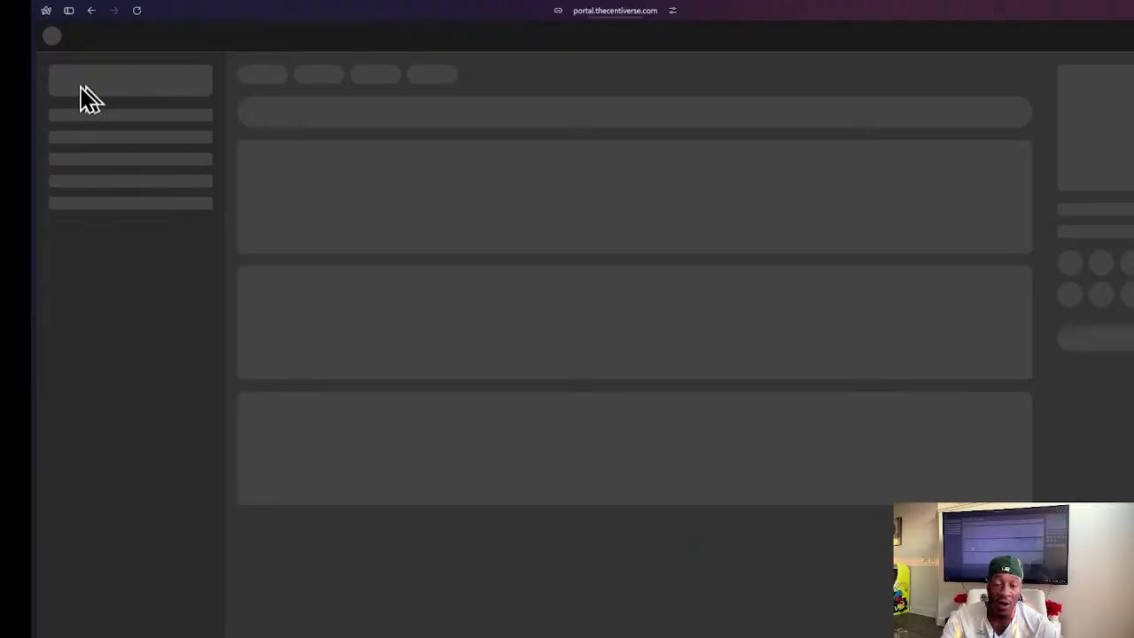
{"action": "mouse_move", "coordinate": [32, 122]}
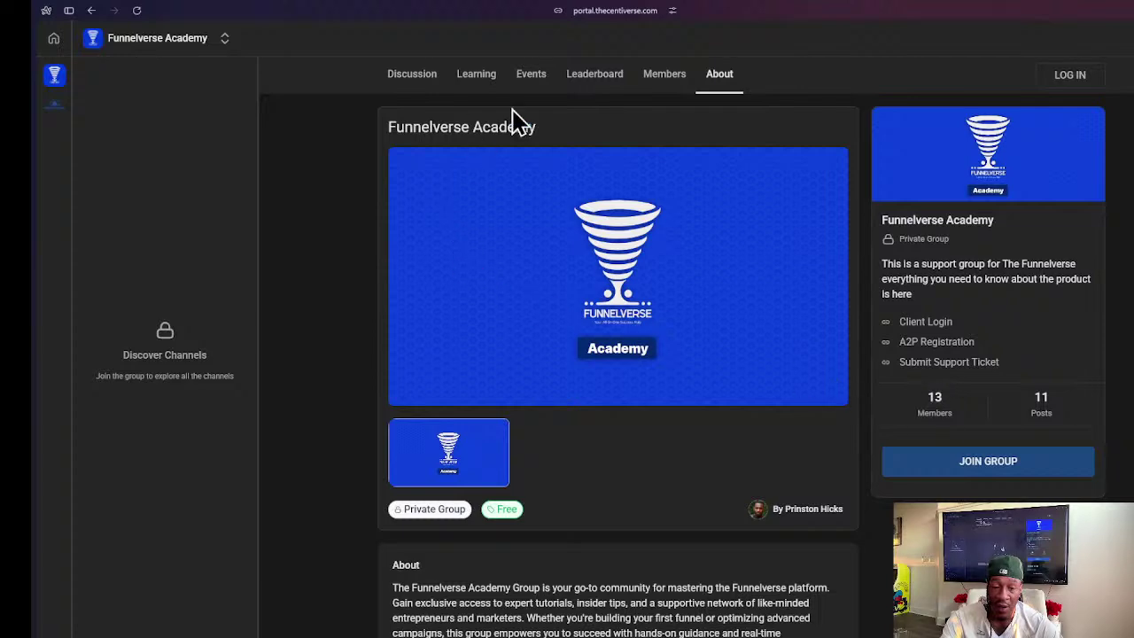
{"action": "scroll", "coordinate": [569, 215], "scroll_direction": "down", "scroll_amount": 1}
{"action": "scroll", "coordinate": [531, 159], "scroll_direction": "up", "scroll_amount": 1}
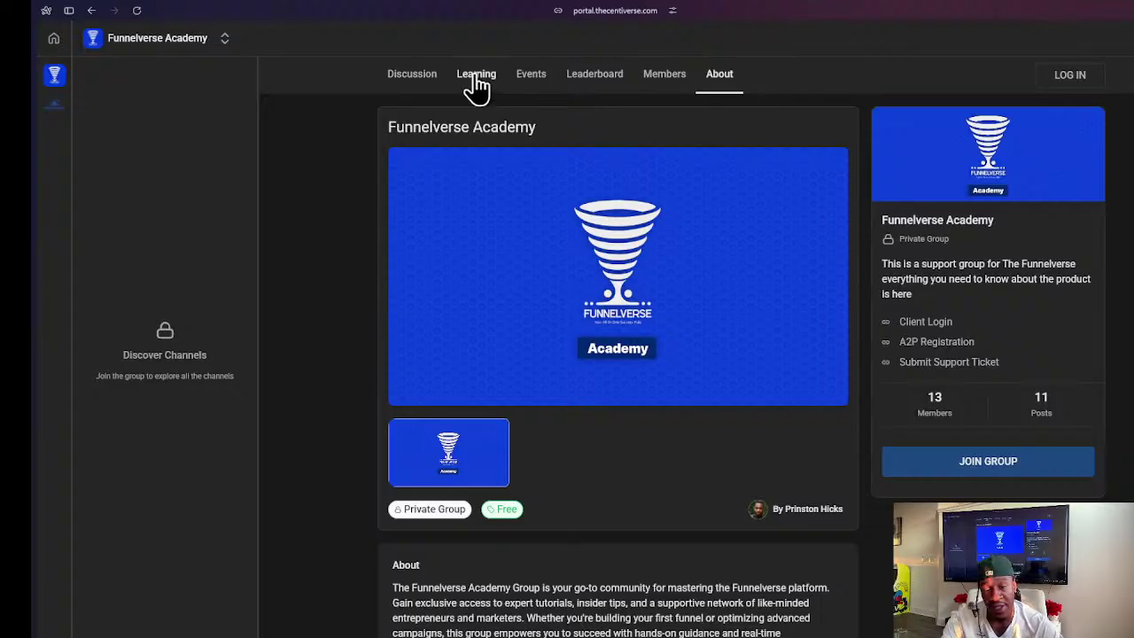
{"action": "scroll", "coordinate": [571, 266], "scroll_direction": "down", "scroll_amount": 1}
{"action": "scroll", "coordinate": [520, 204], "scroll_direction": "up", "scroll_amount": 1}
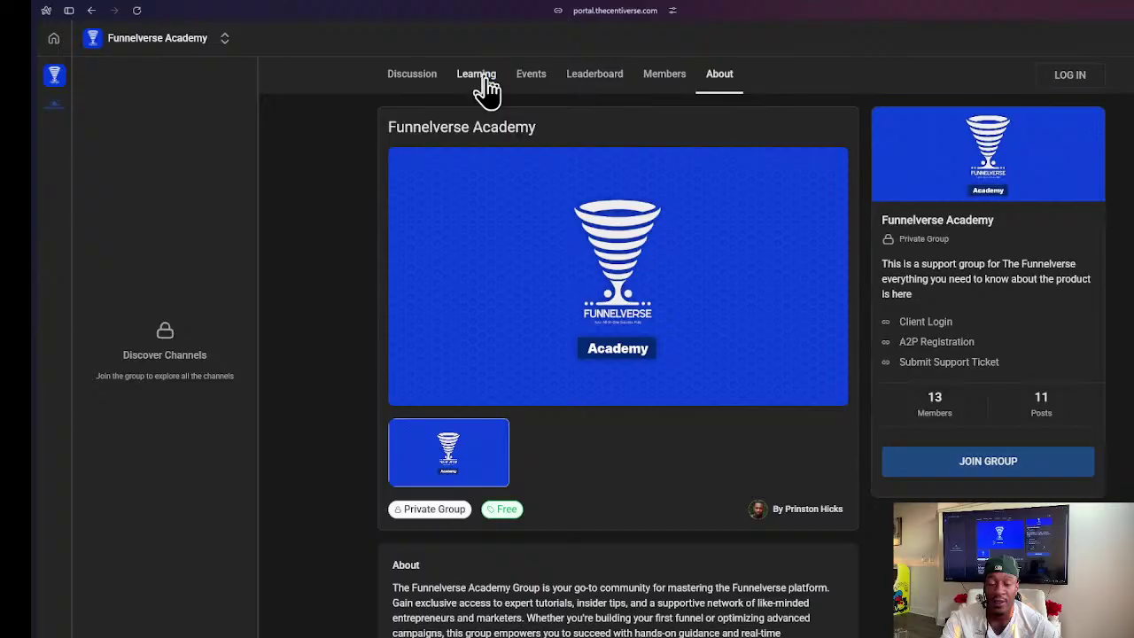
- Return to The Funnelverse browser tab showing The UBB page
{"action": "mouse_move", "coordinate": [34, 245]}
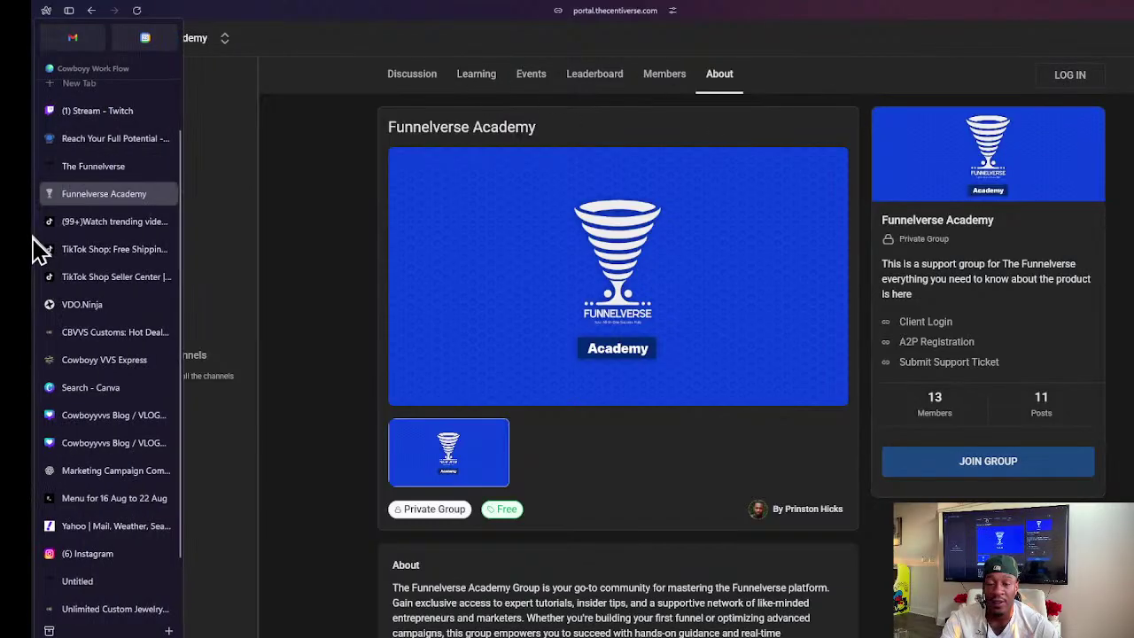
{"action": "scroll", "coordinate": [89, 558], "scroll_direction": "up", "scroll_amount": 1}
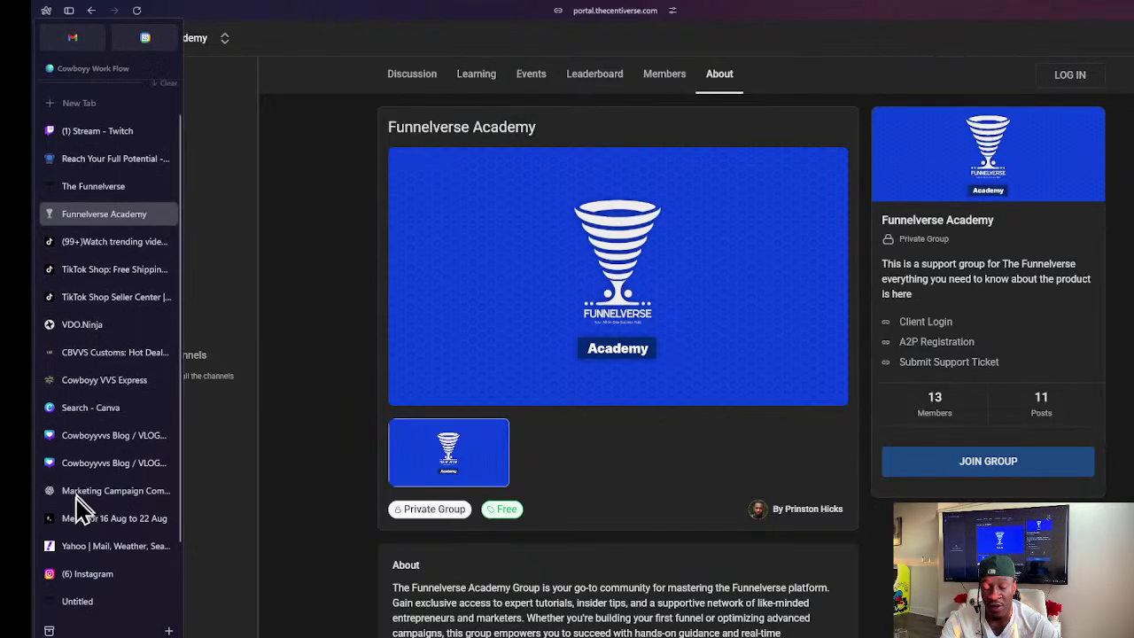
{"action": "left_click", "coordinate": [98, 188]}
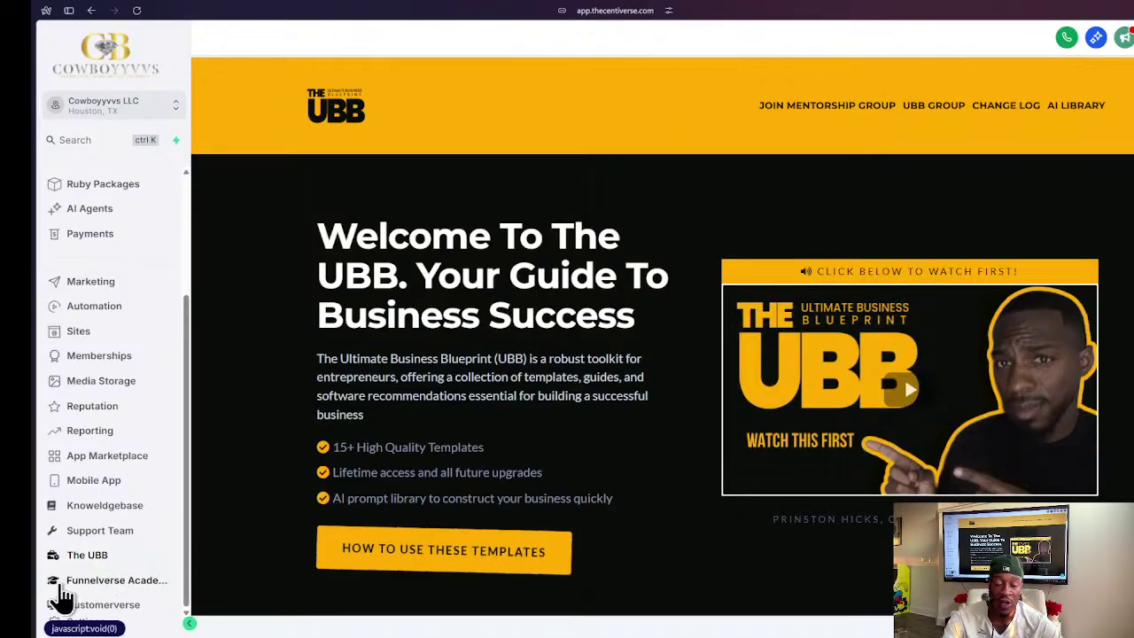
- Switch to the CBVVS Customs website tab and open the community portal through Cbvvs Login
{"action": "mouse_move", "coordinate": [38, 323]}
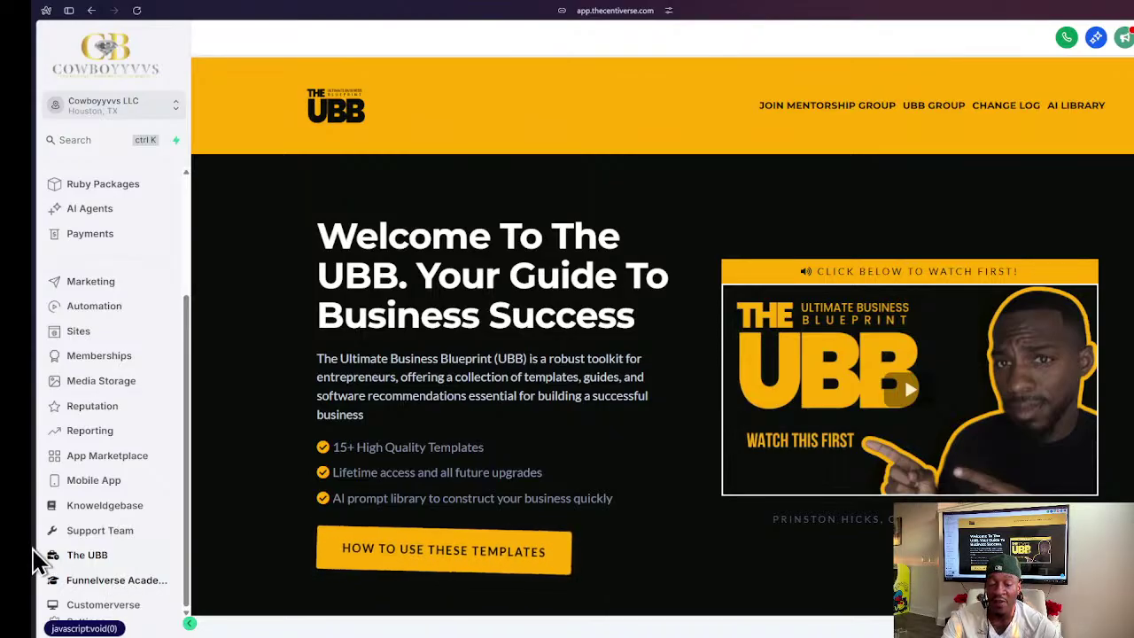
{"action": "mouse_move", "coordinate": [35, 560]}
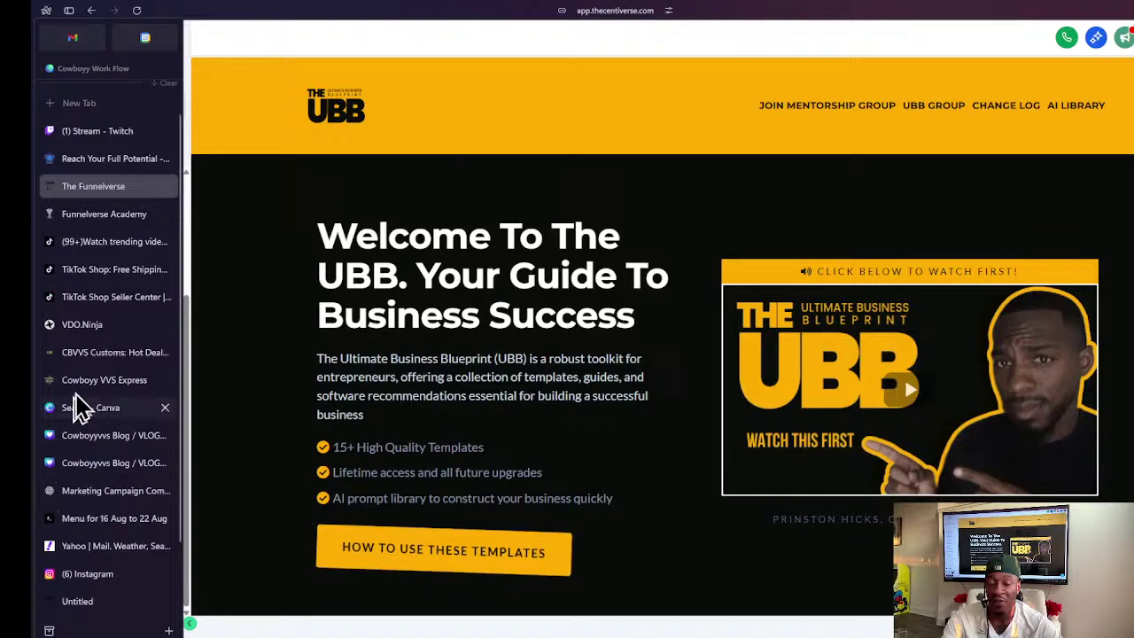
{"action": "left_click", "coordinate": [85, 359]}
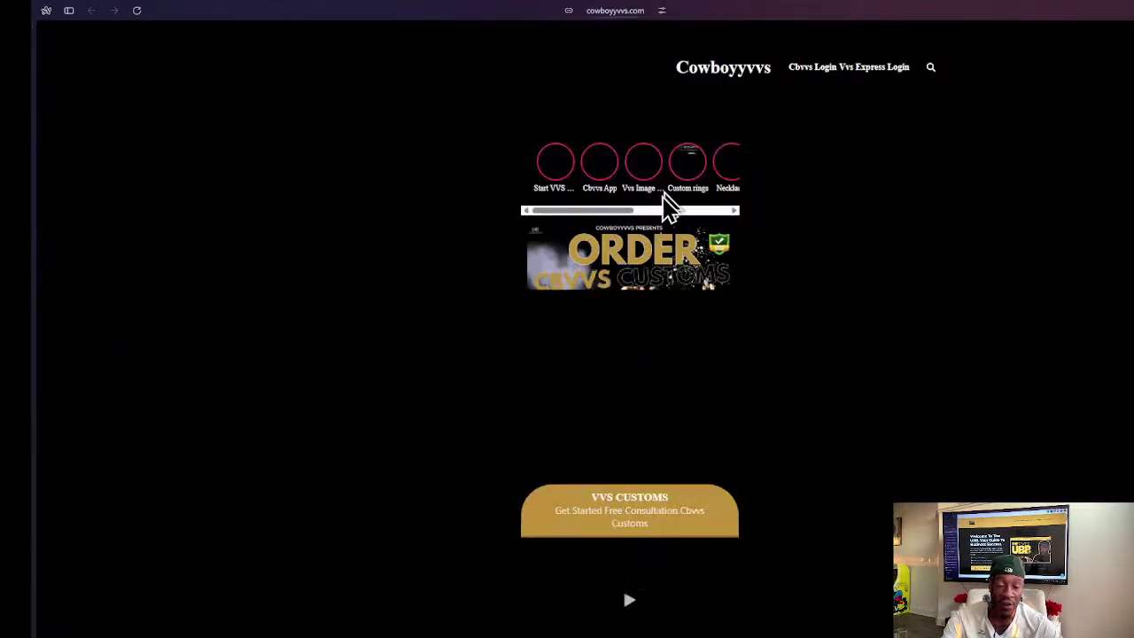
{"action": "left_click", "coordinate": [810, 97]}
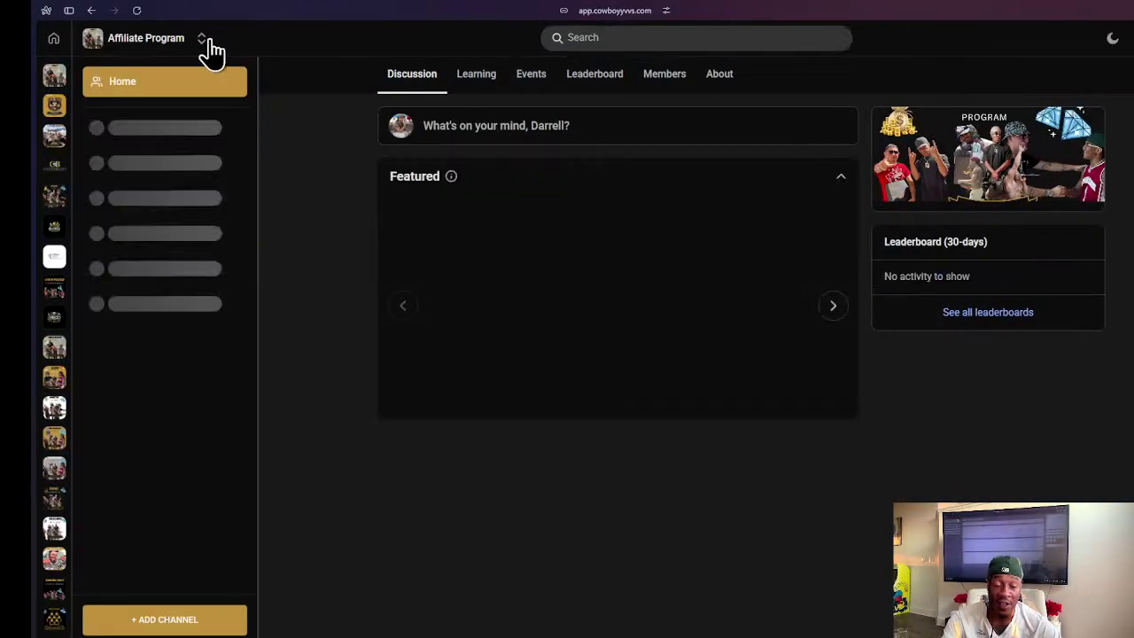
- Switch the community group from Affiliate Program to The Jewelryverse and view its Learning courses
{"action": "left_click", "coordinate": [209, 46]}
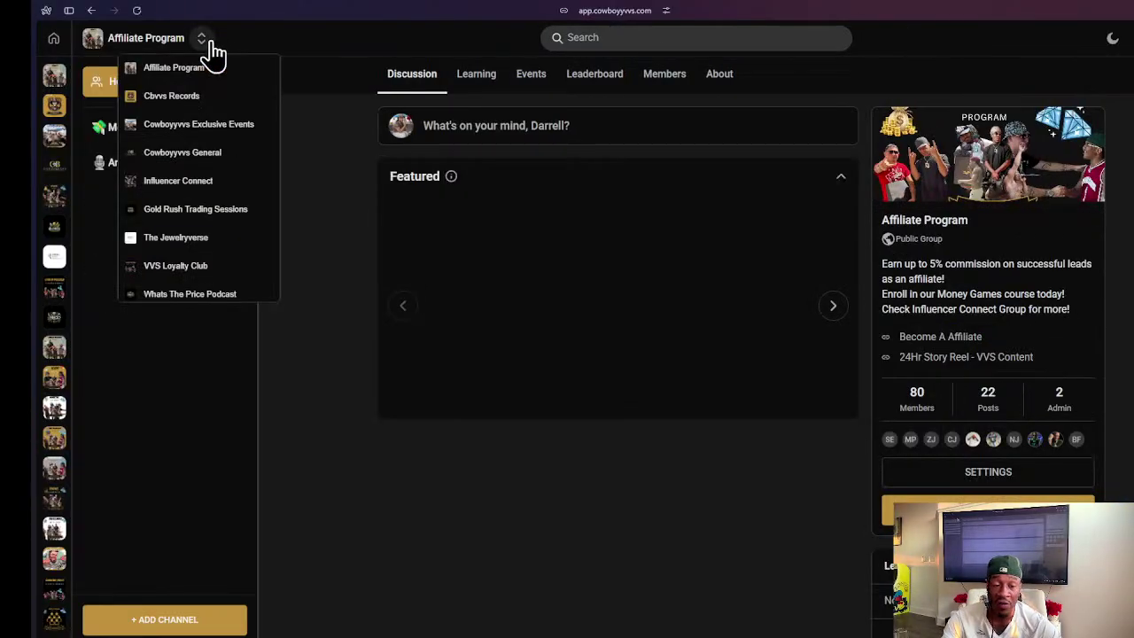
{"action": "scroll", "coordinate": [168, 164], "scroll_direction": "down", "scroll_amount": 1}
{"action": "scroll", "coordinate": [171, 168], "scroll_direction": "down", "scroll_amount": 1}
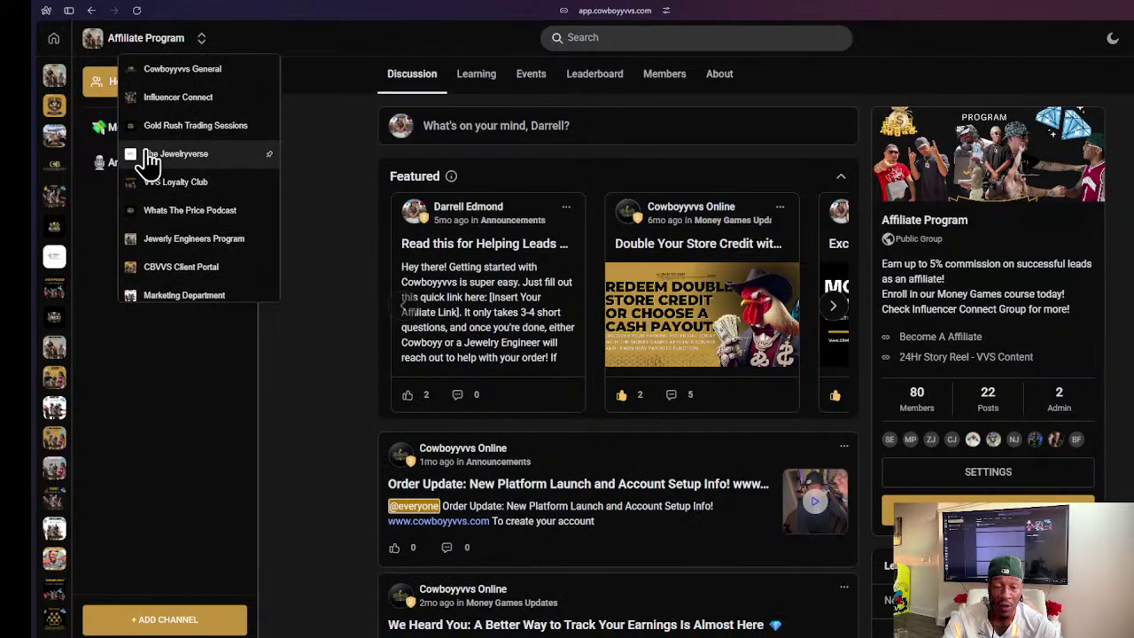
{"action": "left_click", "coordinate": [144, 154]}
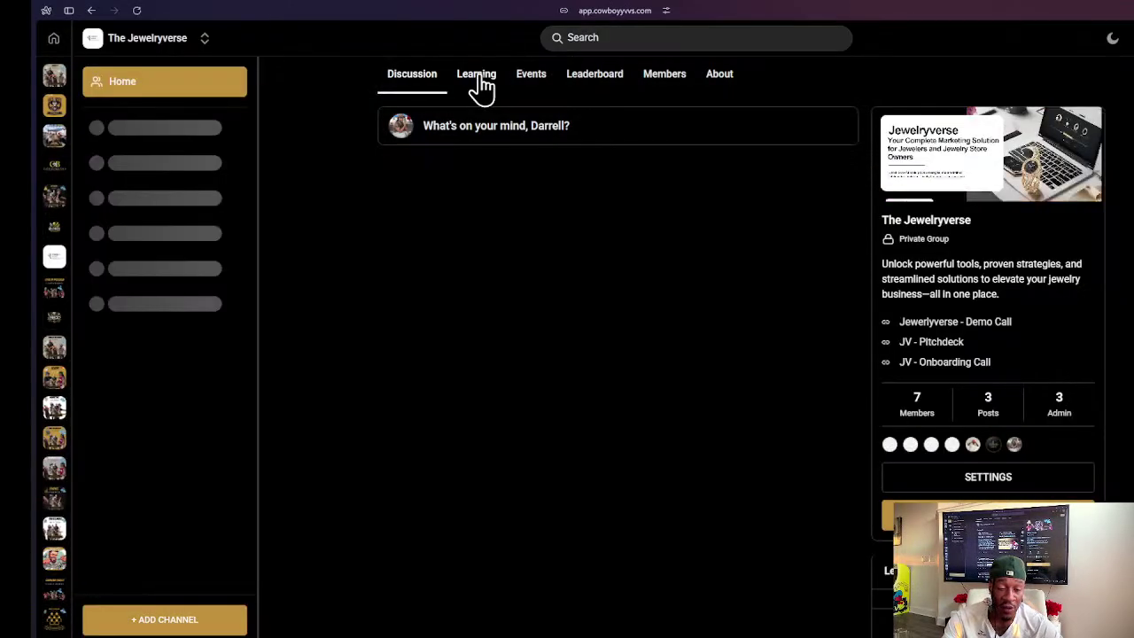
{"action": "left_click", "coordinate": [478, 78]}
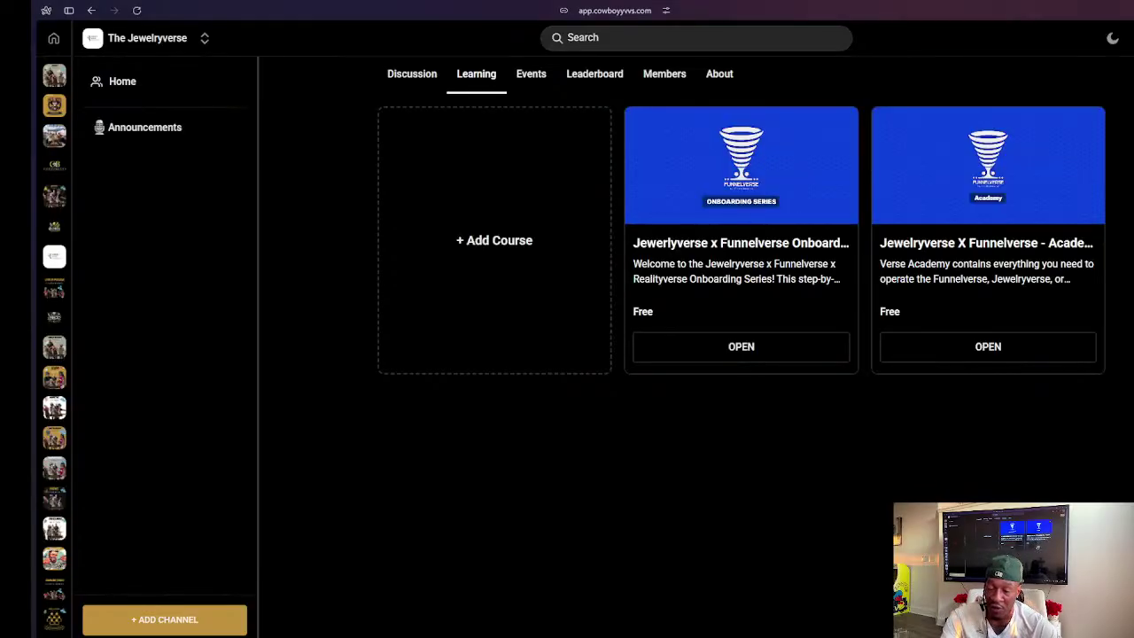
{"action": "mouse_move", "coordinate": [38, 316]}
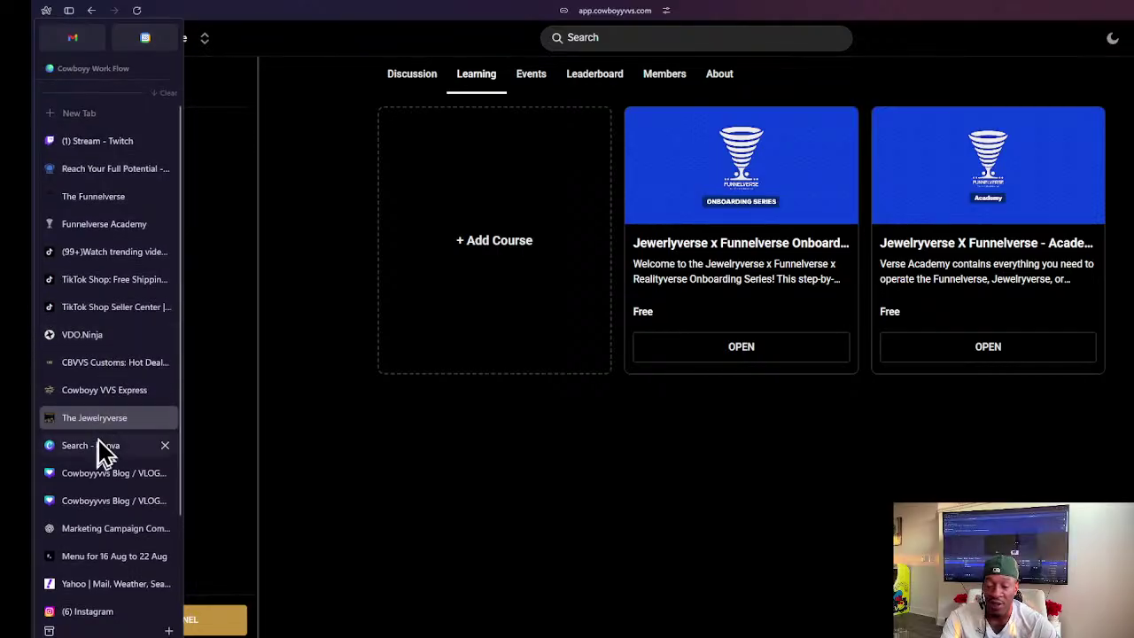
- Switch back to The Funnelverse browser tab and open its Customerverse section
{"action": "scroll", "coordinate": [119, 226], "scroll_direction": "up", "scroll_amount": 1}
{"action": "scroll", "coordinate": [124, 195], "scroll_direction": "down", "scroll_amount": 5}
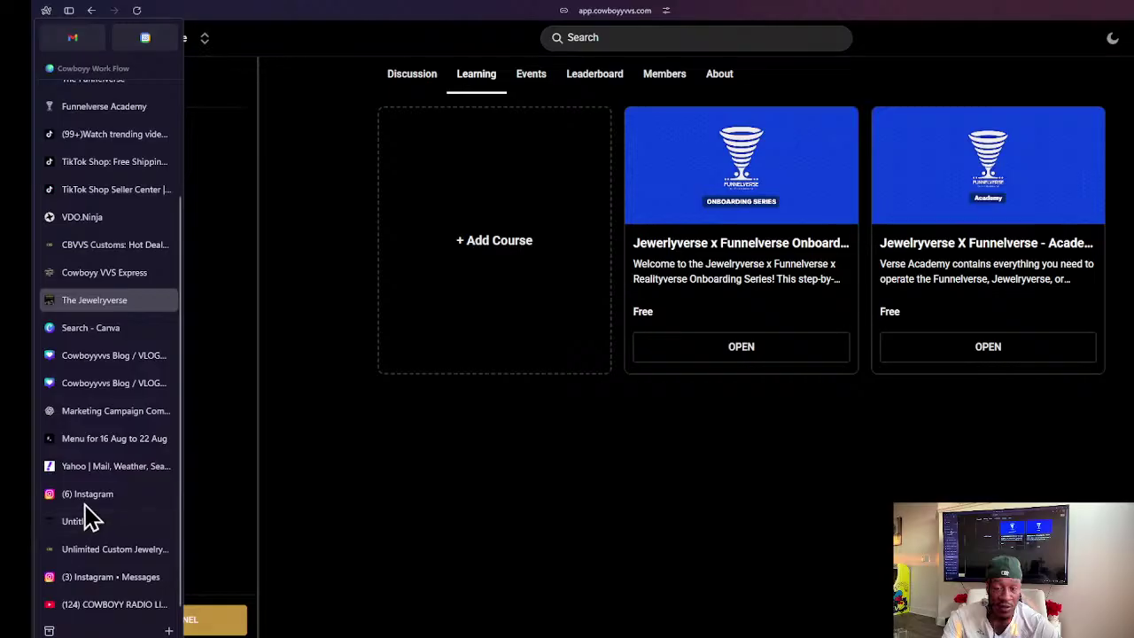
{"action": "scroll", "coordinate": [96, 513], "scroll_direction": "up", "scroll_amount": 6}
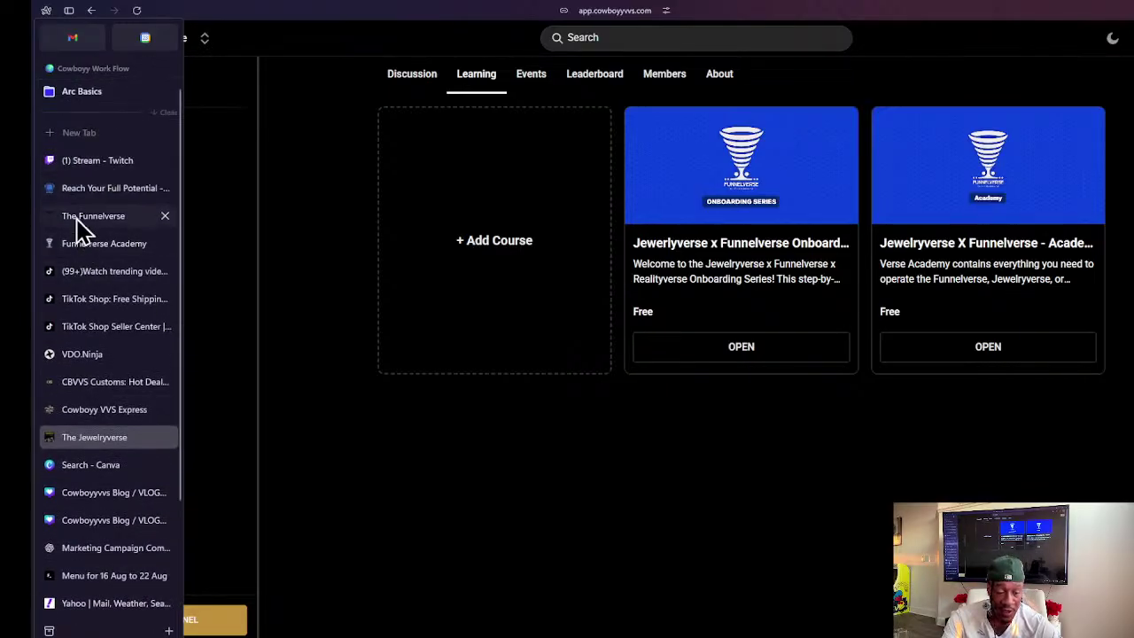
{"action": "left_click", "coordinate": [75, 218]}
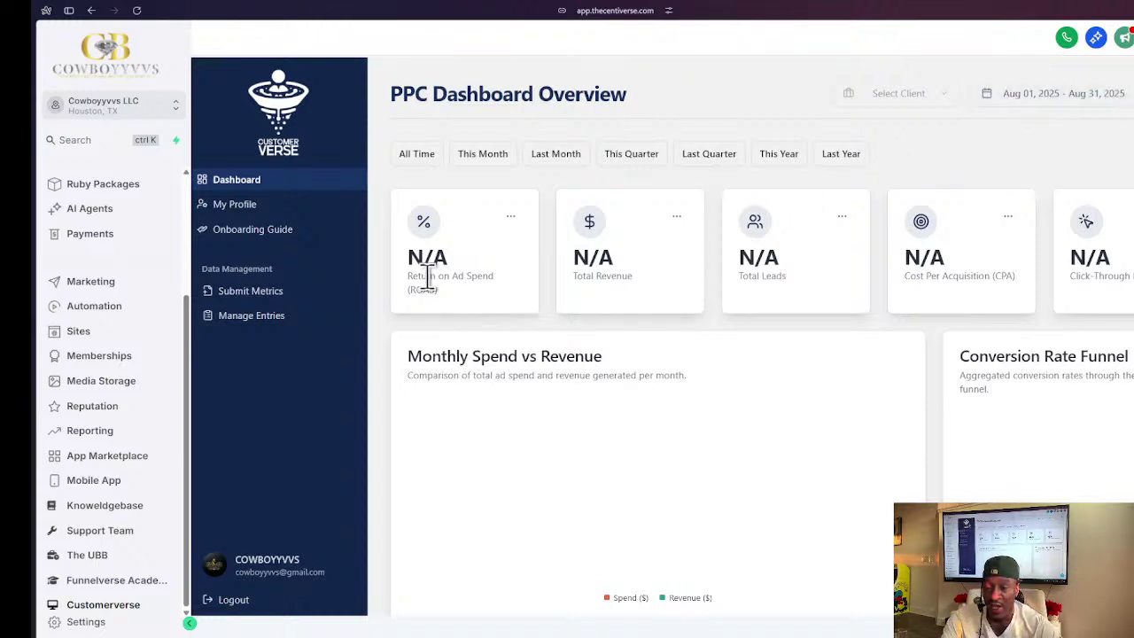
- Examine Customerverse's PPC Dashboard Overview, including its metric cards and charts, along with the platform's list of main sections
{"action": "scroll", "coordinate": [305, 425], "scroll_direction": "down", "scroll_amount": 1}
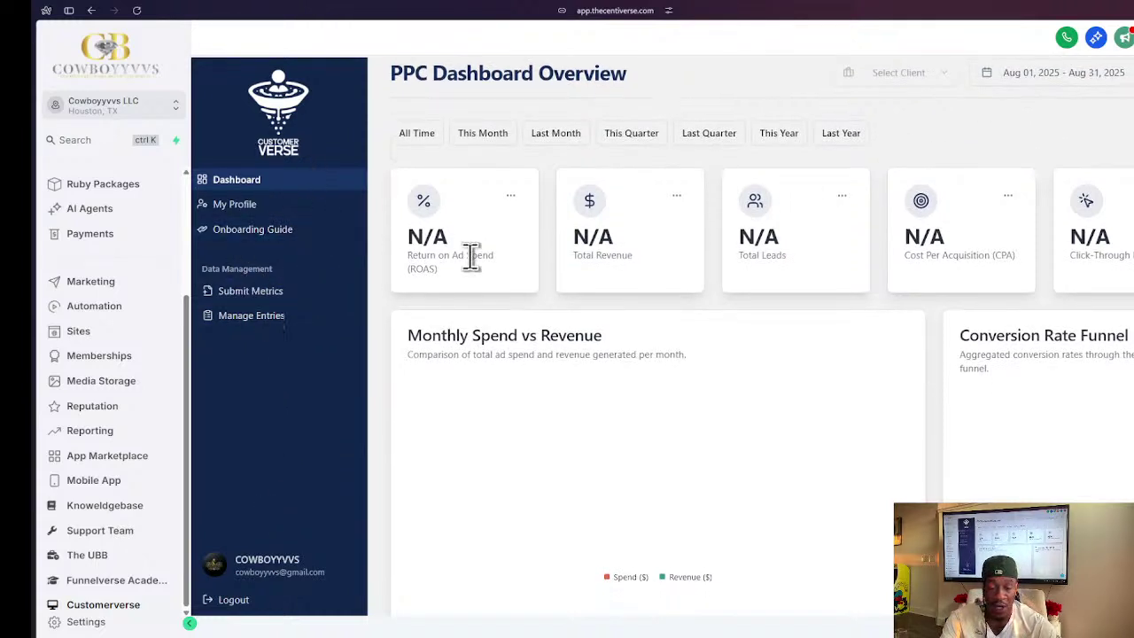
{"action": "scroll", "coordinate": [546, 177], "scroll_direction": "up", "scroll_amount": 1}
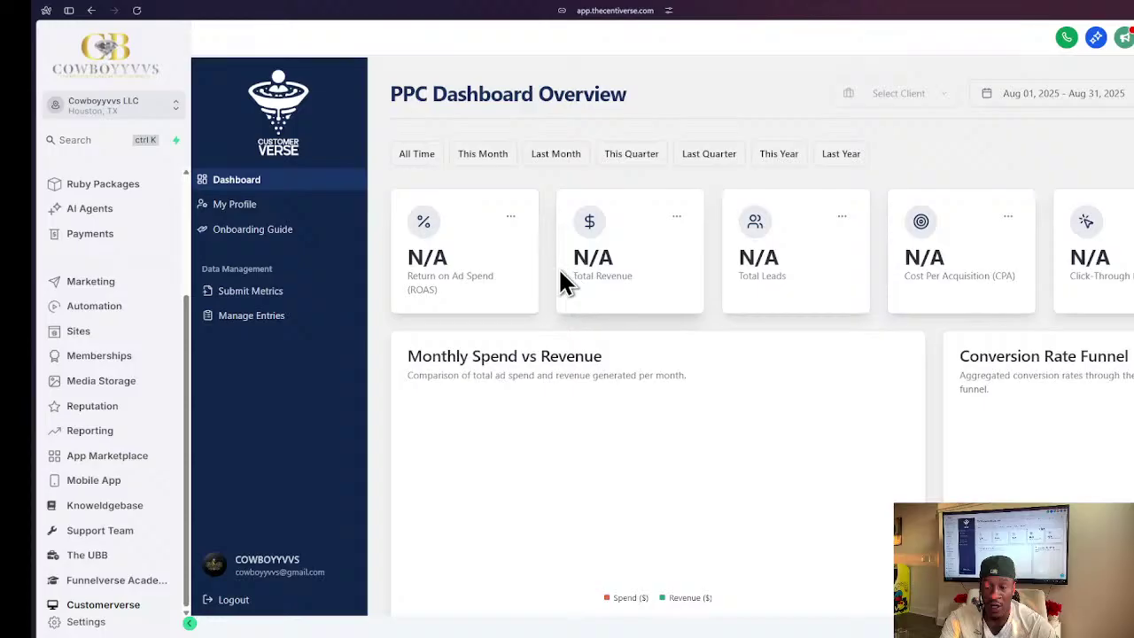
{"action": "scroll", "coordinate": [293, 216], "scroll_direction": "down", "scroll_amount": 1}
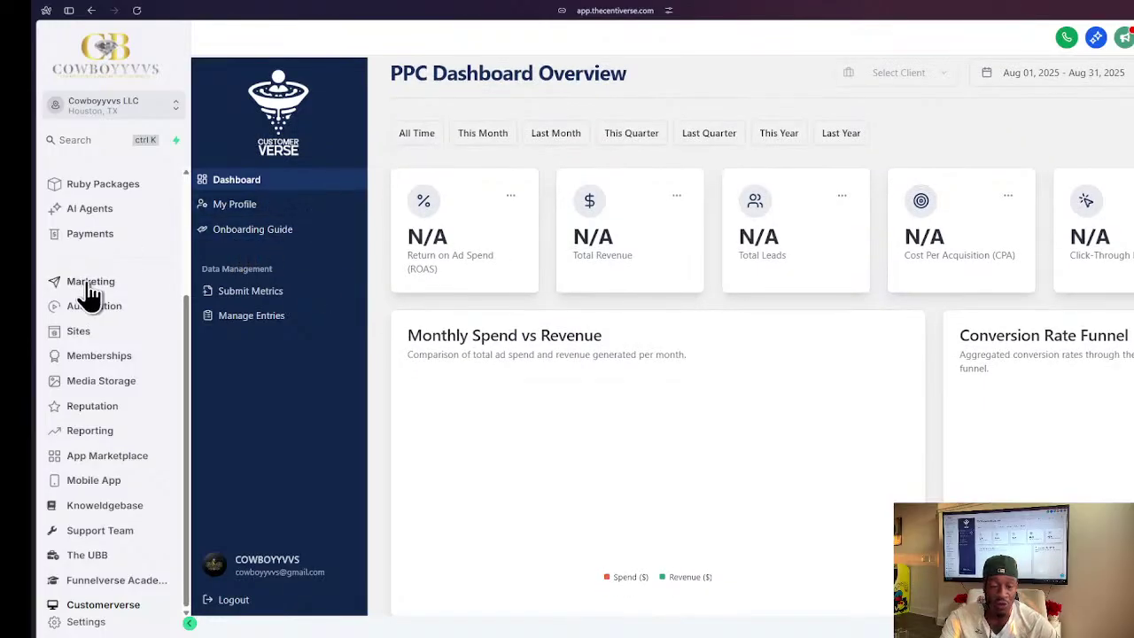
{"action": "scroll", "coordinate": [93, 292], "scroll_direction": "up", "scroll_amount": 3}
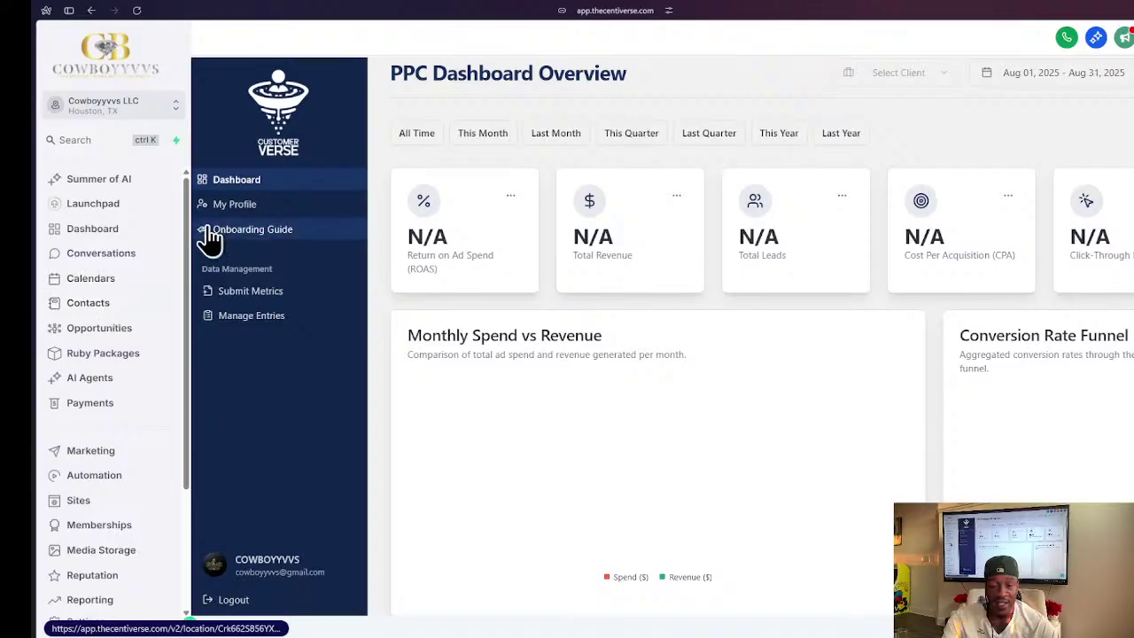
{"action": "scroll", "coordinate": [380, 355], "scroll_direction": "up", "scroll_amount": 1}
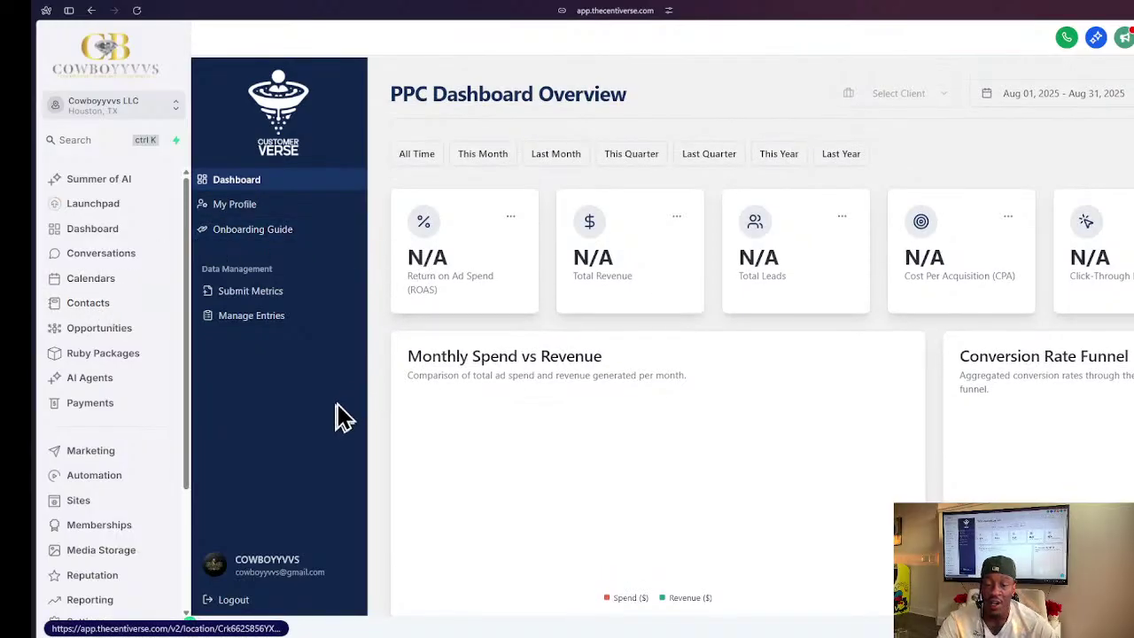
{"action": "scroll", "coordinate": [390, 416], "scroll_direction": "down", "scroll_amount": 4}
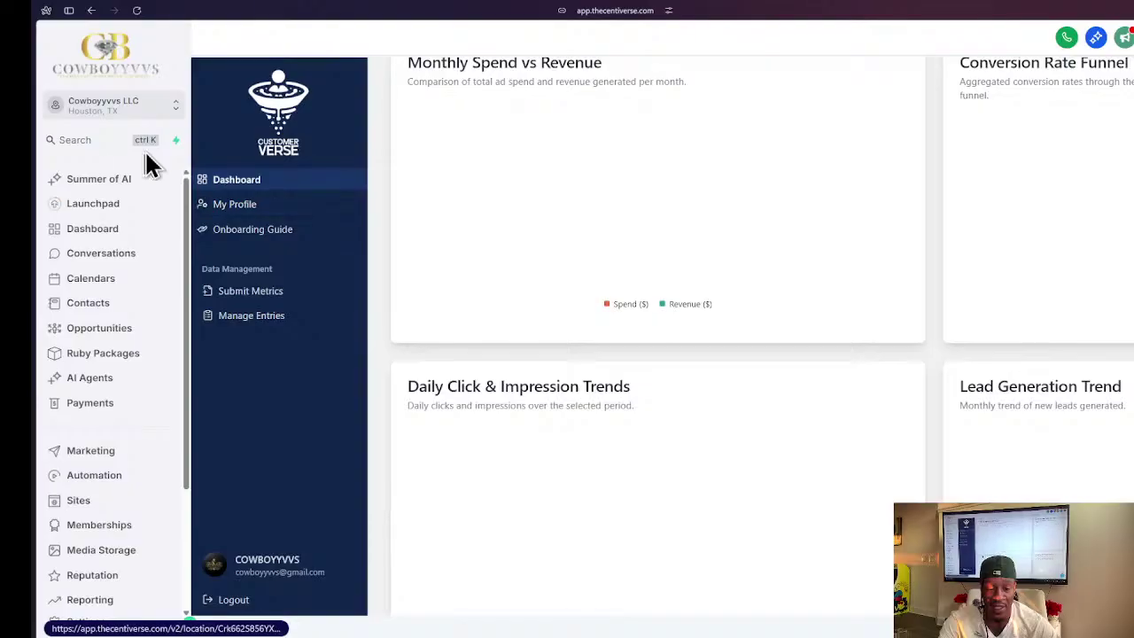
{"action": "scroll", "coordinate": [389, 350], "scroll_direction": "up", "scroll_amount": 2}
{"action": "scroll", "coordinate": [129, 580], "scroll_direction": "down", "scroll_amount": 1}
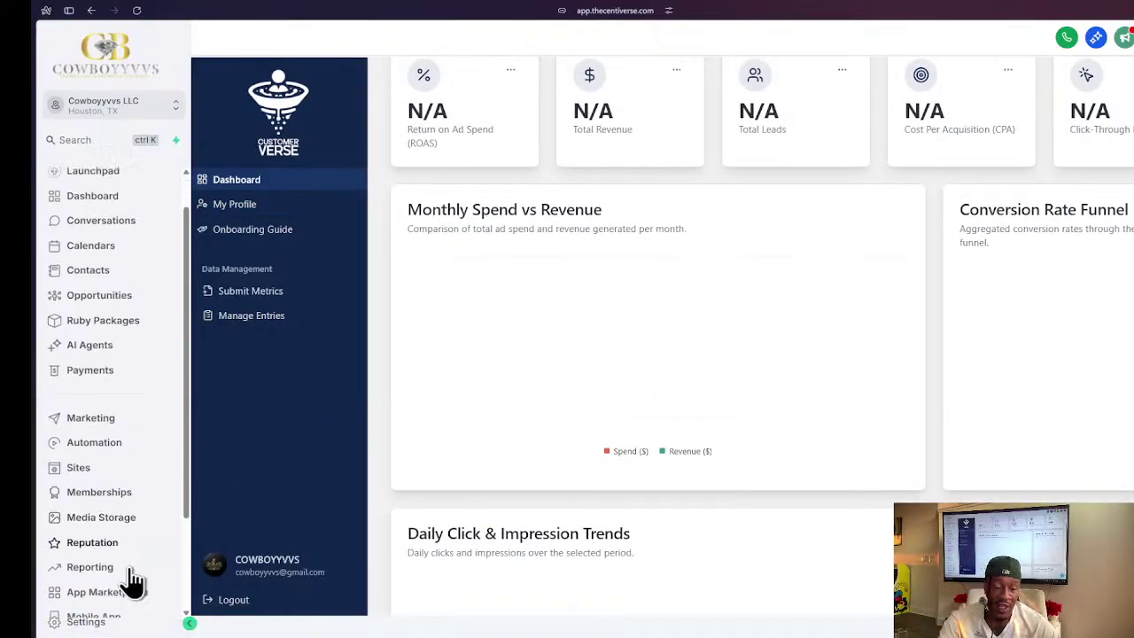
{"action": "scroll", "coordinate": [149, 483], "scroll_direction": "down", "scroll_amount": 3}
{"action": "scroll", "coordinate": [141, 451], "scroll_direction": "up", "scroll_amount": 4}
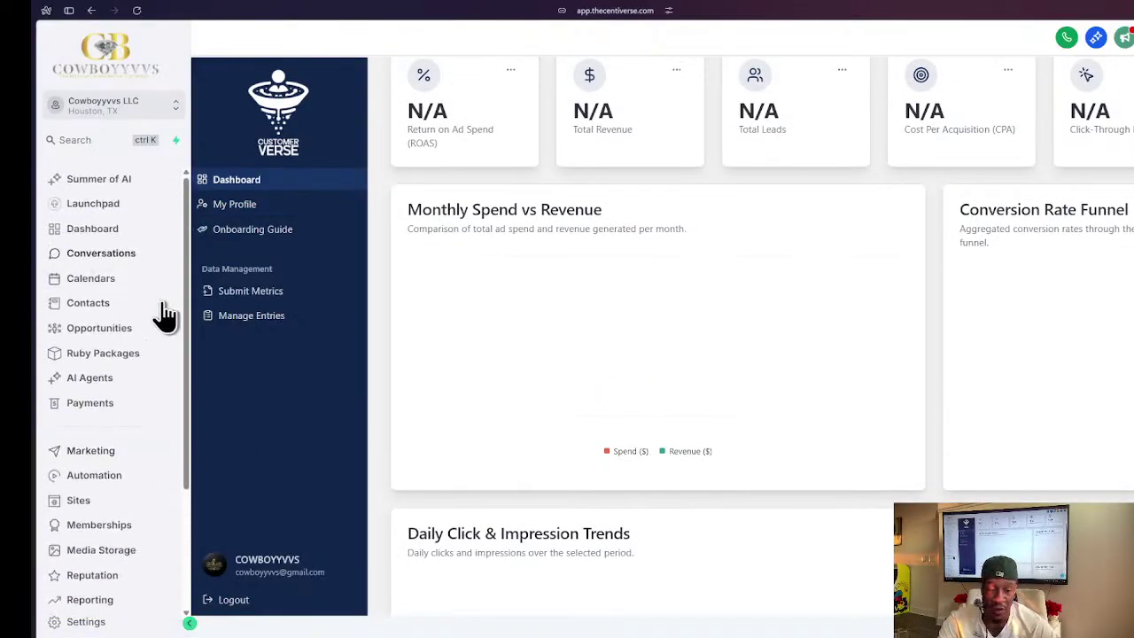
{"action": "scroll", "coordinate": [478, 416], "scroll_direction": "up", "scroll_amount": 2}
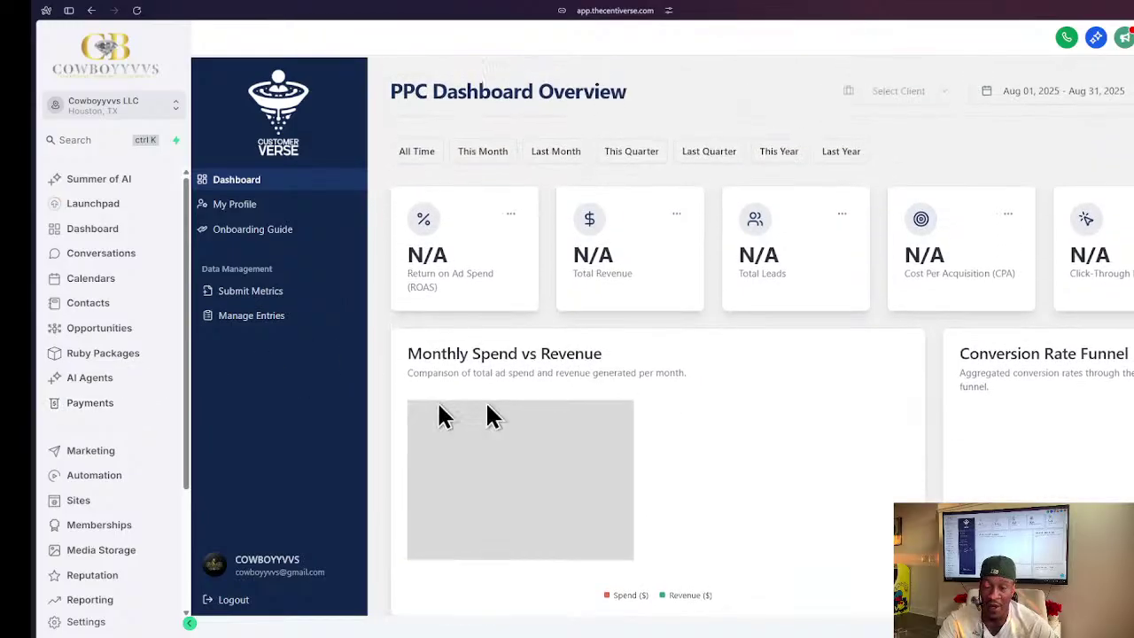
{"action": "scroll", "coordinate": [213, 567], "scroll_direction": "down", "scroll_amount": 2}
{"action": "scroll", "coordinate": [121, 542], "scroll_direction": "down", "scroll_amount": 3}
{"action": "scroll", "coordinate": [377, 312], "scroll_direction": "up", "scroll_amount": 3}
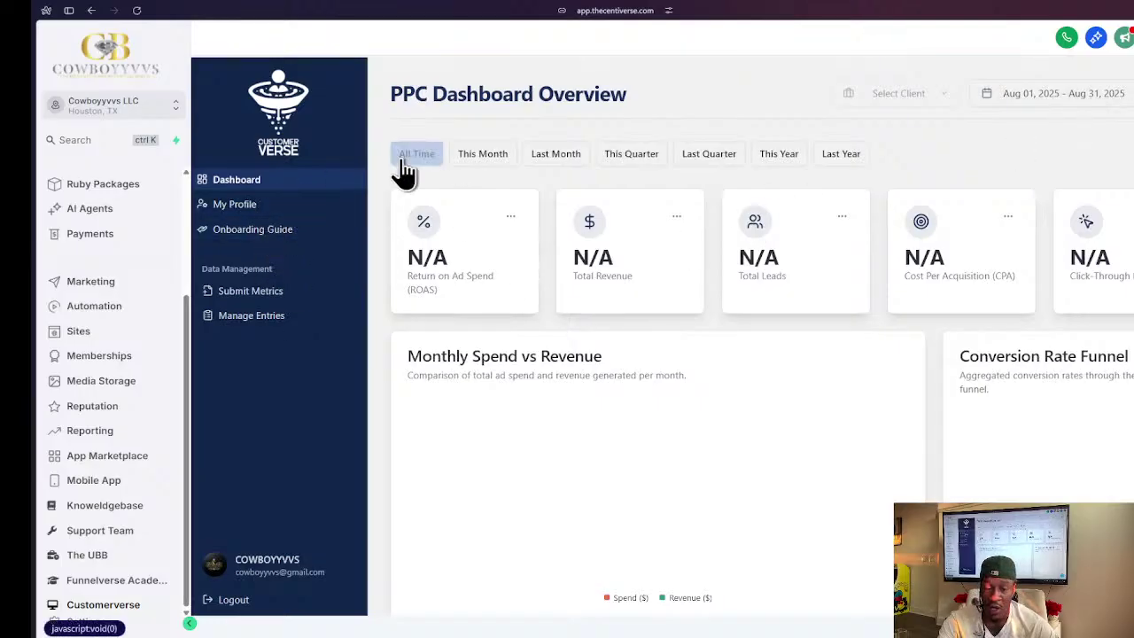
- View the PPC dashboard for Last Month and This Month and look over its metrics and charts
{"action": "left_click", "coordinate": [555, 155]}
{"action": "left_click", "coordinate": [469, 168]}
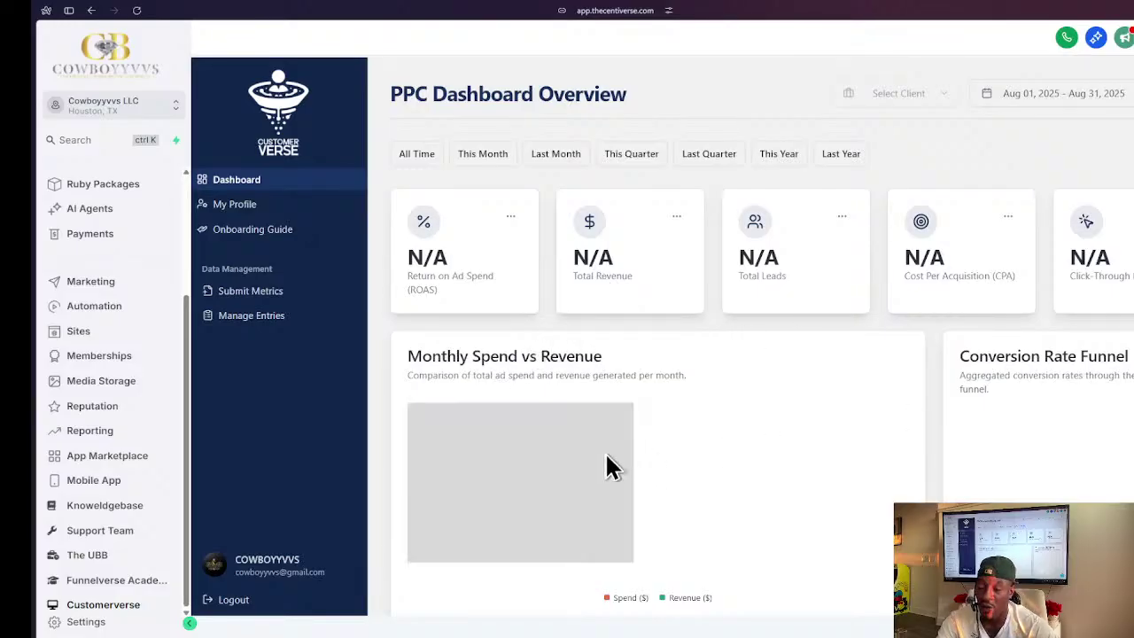
{"action": "scroll", "coordinate": [608, 464], "scroll_direction": "down", "scroll_amount": 2}
{"action": "scroll", "coordinate": [711, 431], "scroll_direction": "up", "scroll_amount": 1}
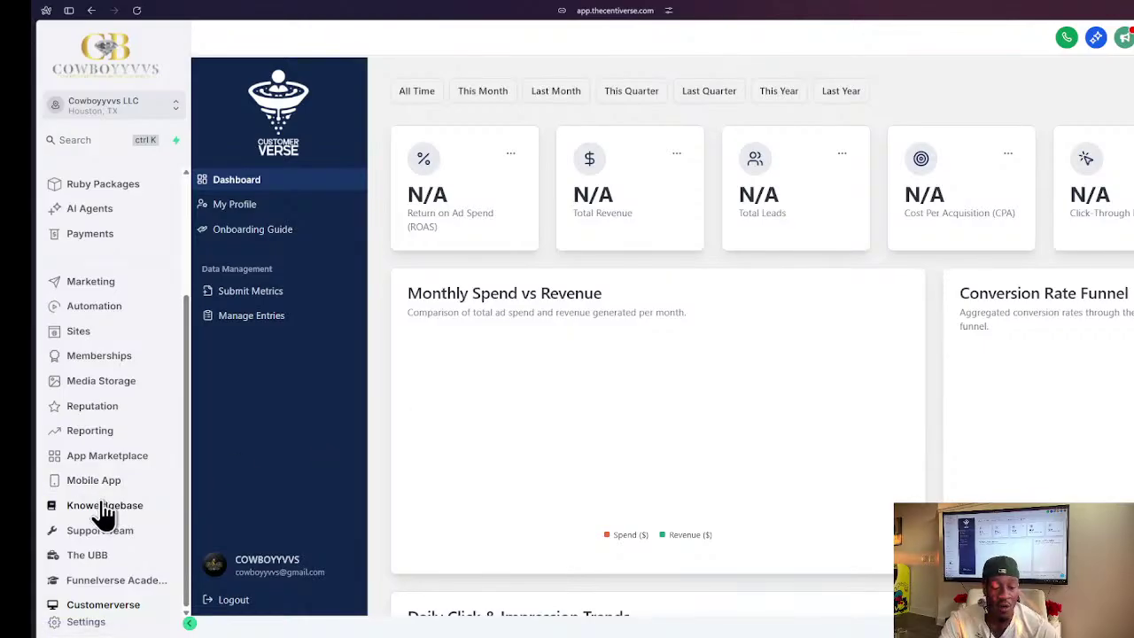
- Open the sub-account's settings and view the Business Profile and My Profile pages, ending on Business Profile
{"action": "left_click", "coordinate": [87, 622]}
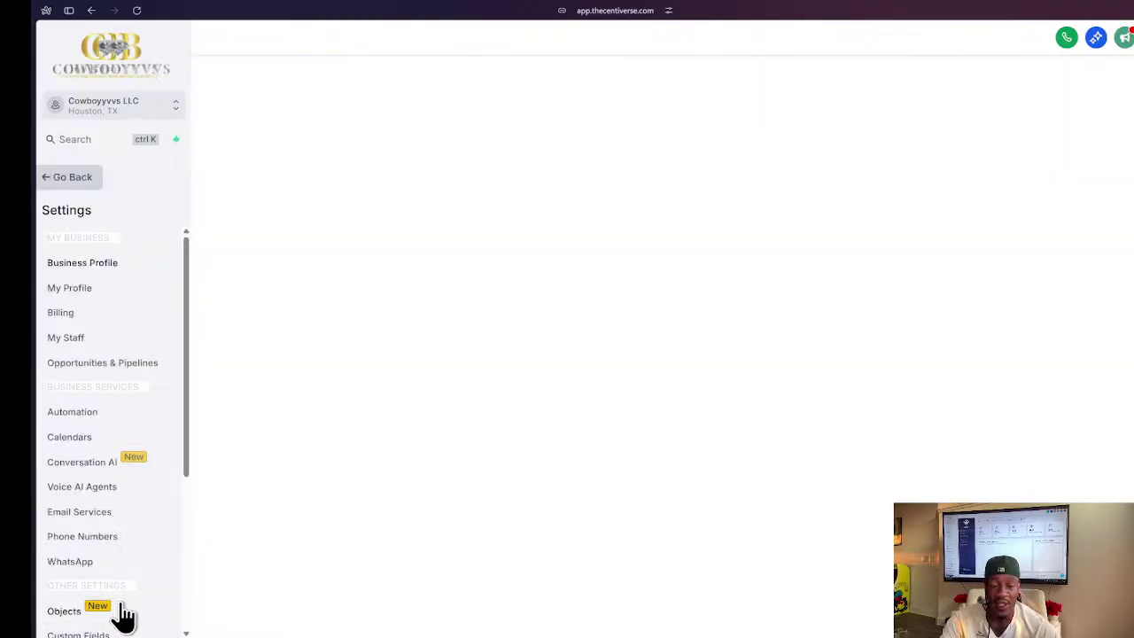
{"action": "left_click", "coordinate": [92, 264]}
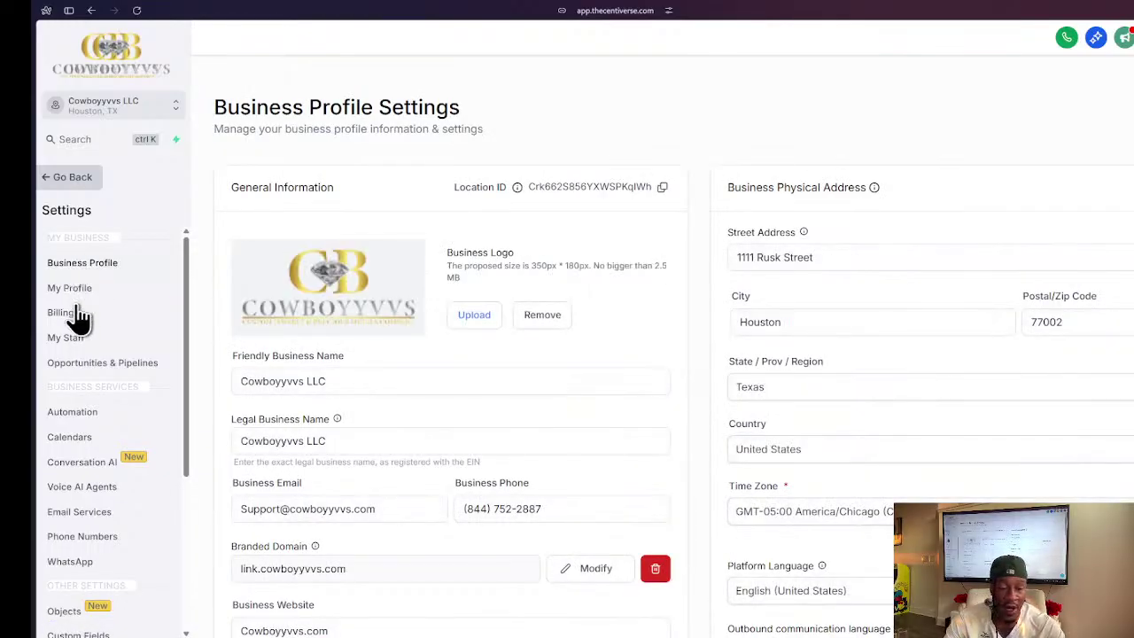
{"action": "left_click", "coordinate": [78, 301]}
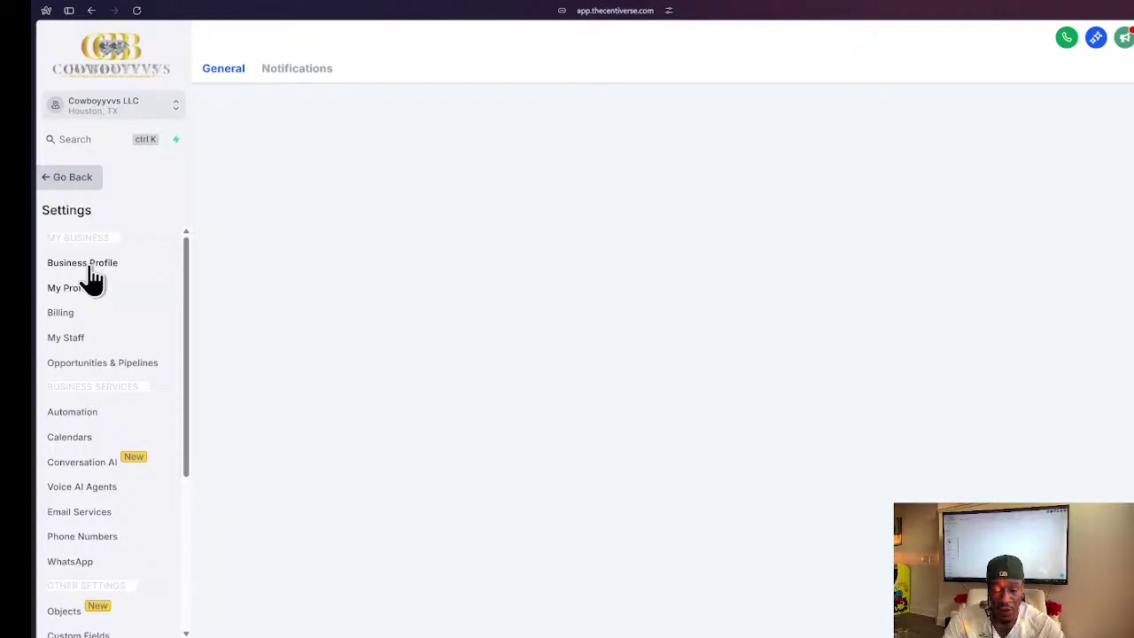
{"action": "left_click", "coordinate": [89, 263]}
- Open the sub-account switcher and browse the list of available sub-accounts
{"action": "left_click", "coordinate": [116, 111]}
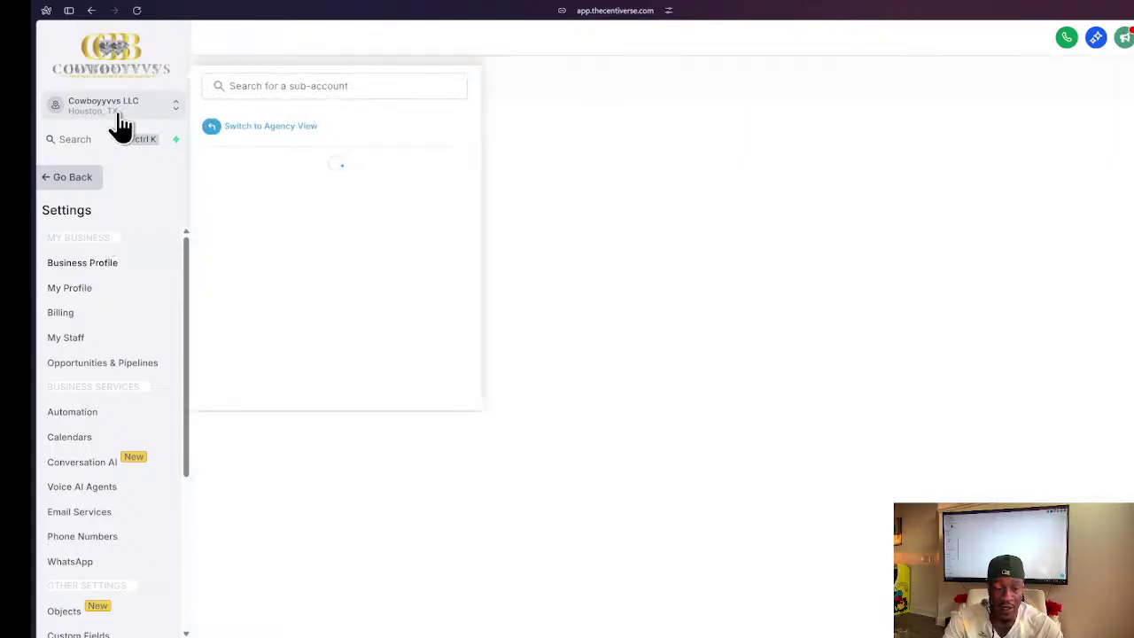
{"action": "scroll", "coordinate": [271, 284], "scroll_direction": "down", "scroll_amount": 5}
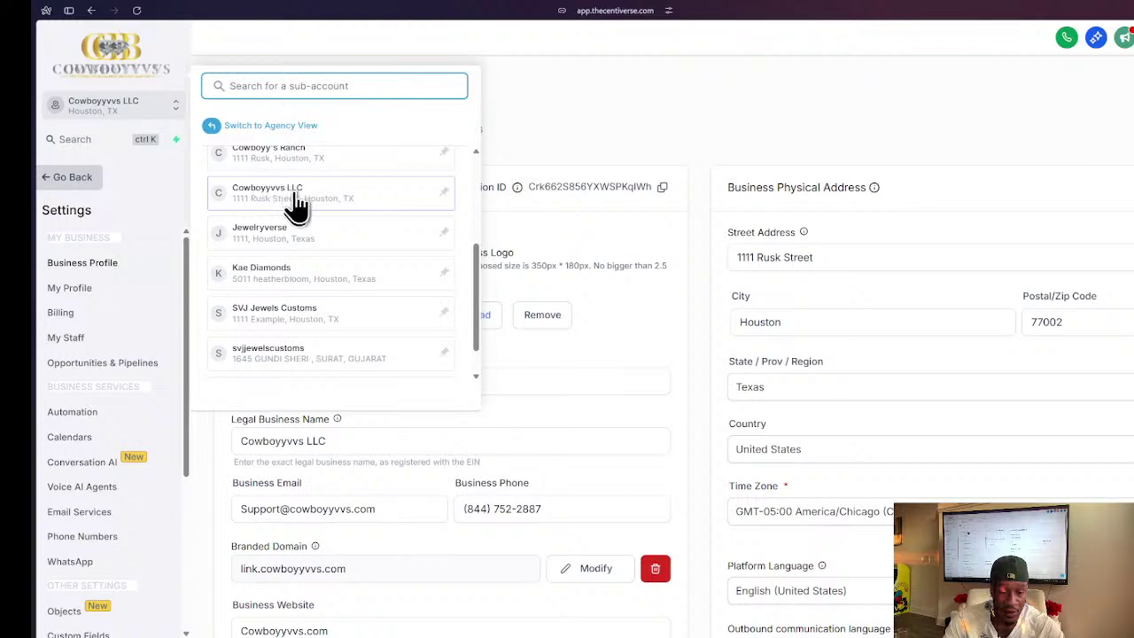
- Switch to the Cowboyy's Ranch sub-account and close the sub-account list
{"action": "left_click", "coordinate": [283, 166]}
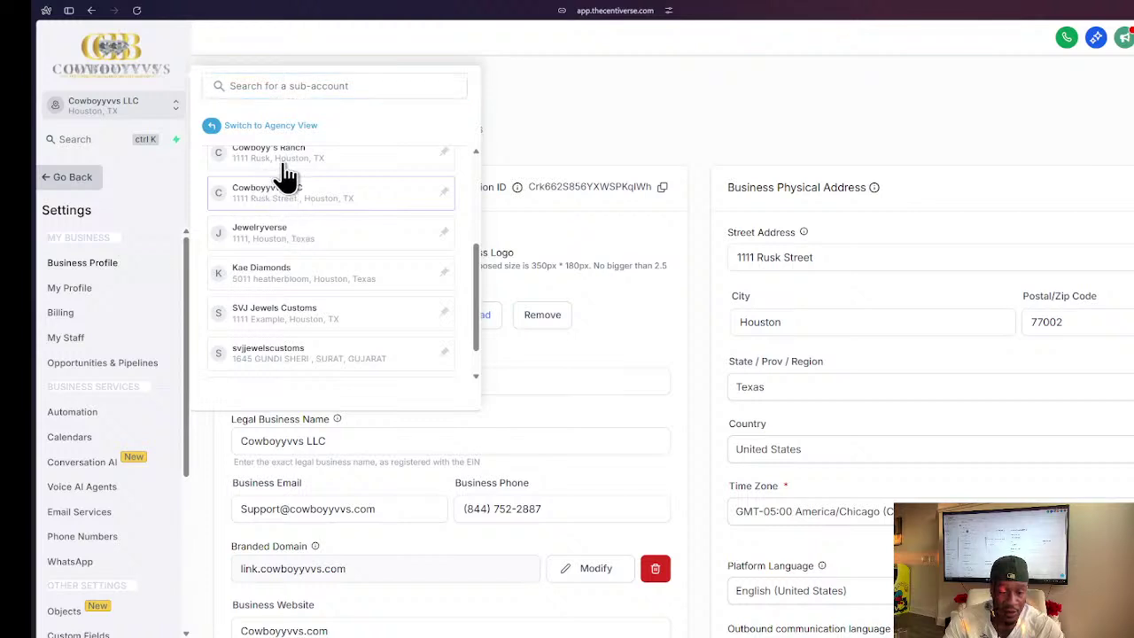
{"action": "left_click", "coordinate": [285, 170]}
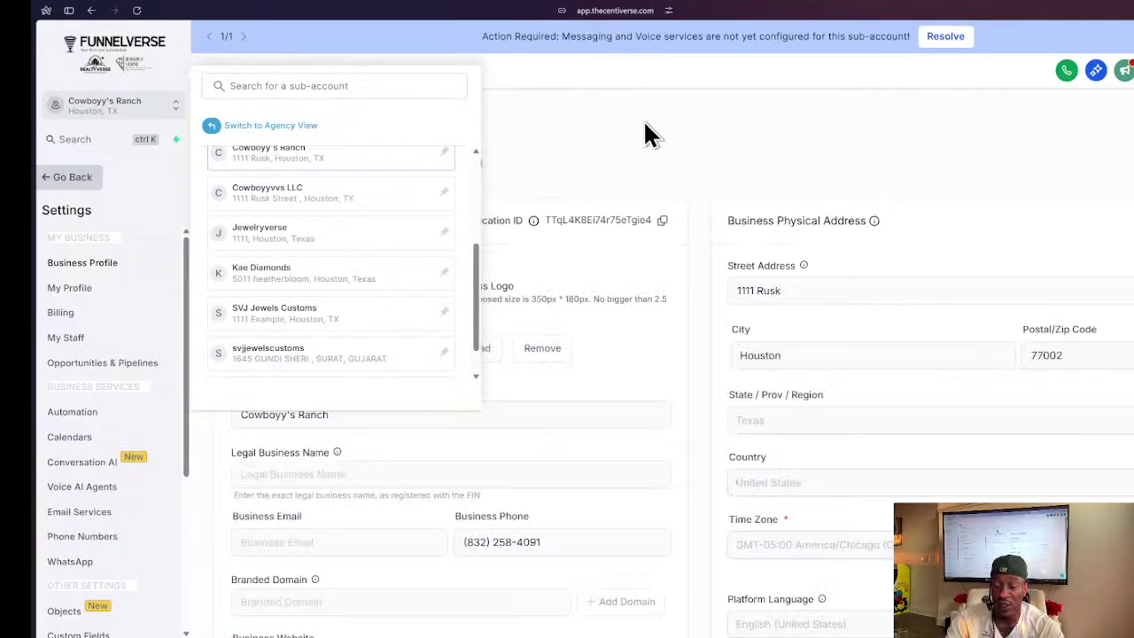
{"action": "left_click", "coordinate": [637, 140]}
- Review the General Information fields in the Business Profile settings, including business name, contact details, branded domain and website
{"action": "scroll", "coordinate": [363, 367], "scroll_direction": "down", "scroll_amount": 3}
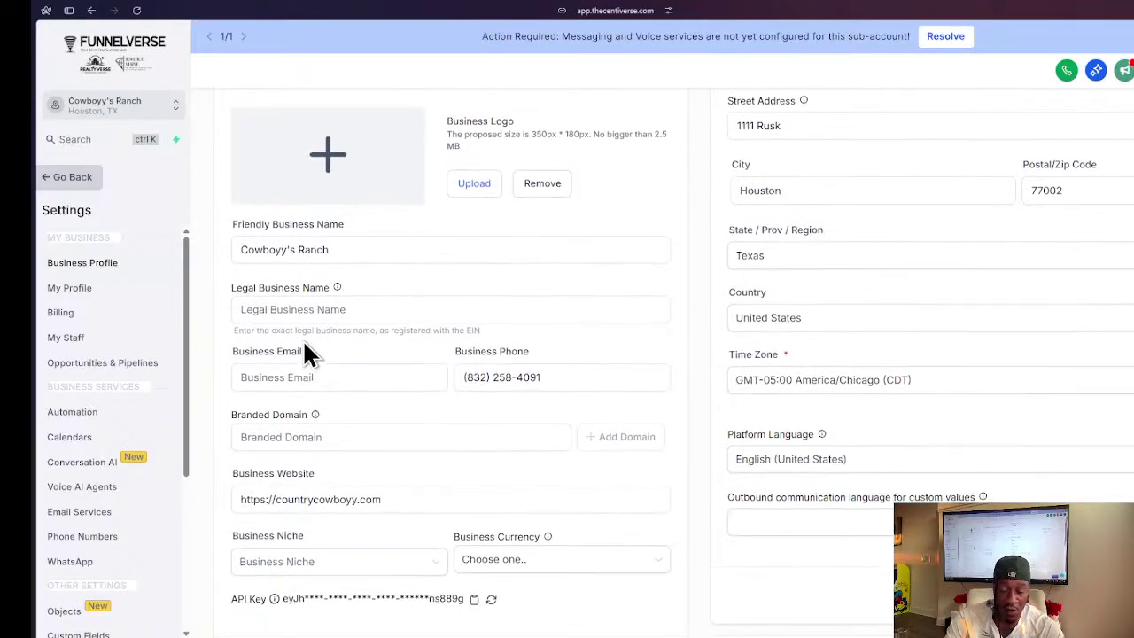
{"action": "scroll", "coordinate": [303, 294], "scroll_direction": "down", "scroll_amount": 1}
{"action": "left_click", "coordinate": [523, 379]}
{"action": "scroll", "coordinate": [301, 379], "scroll_direction": "down", "scroll_amount": 1}
{"action": "scroll", "coordinate": [272, 398], "scroll_direction": "up", "scroll_amount": 1}
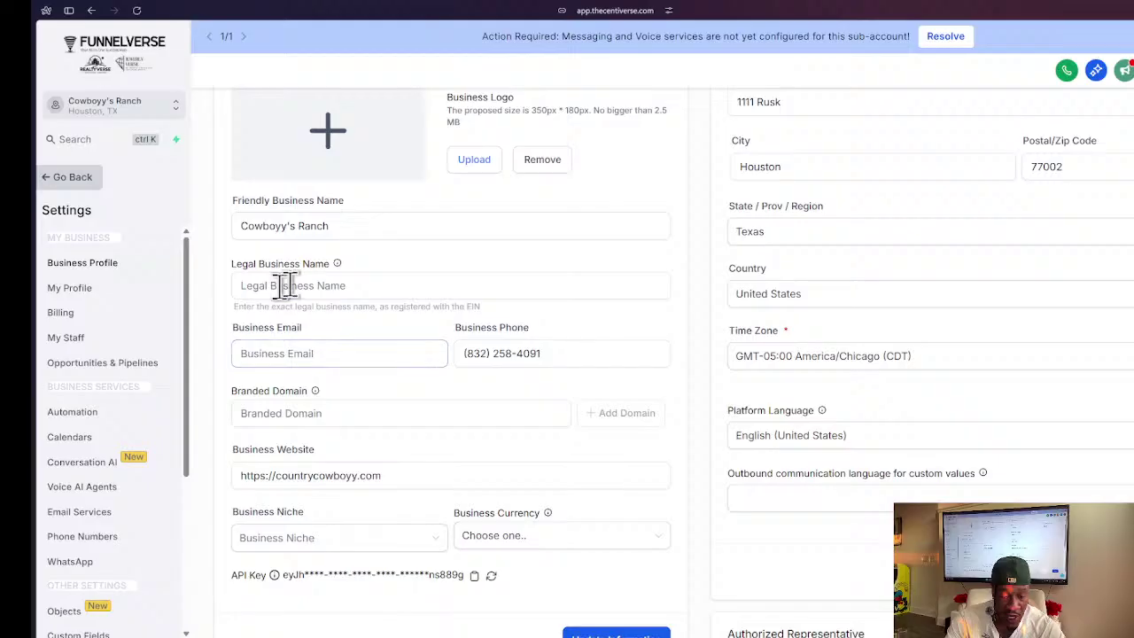
{"action": "scroll", "coordinate": [337, 285], "scroll_direction": "up", "scroll_amount": 2}
{"action": "scroll", "coordinate": [540, 150], "scroll_direction": "up", "scroll_amount": 2}
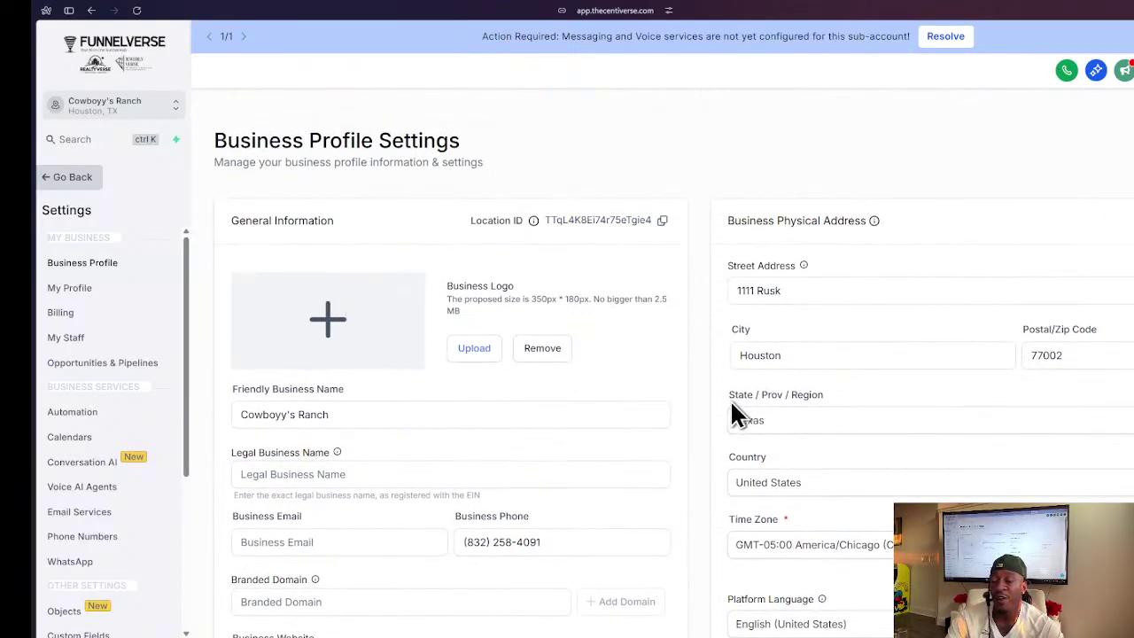
{"action": "scroll", "coordinate": [303, 398], "scroll_direction": "down", "scroll_amount": 2}
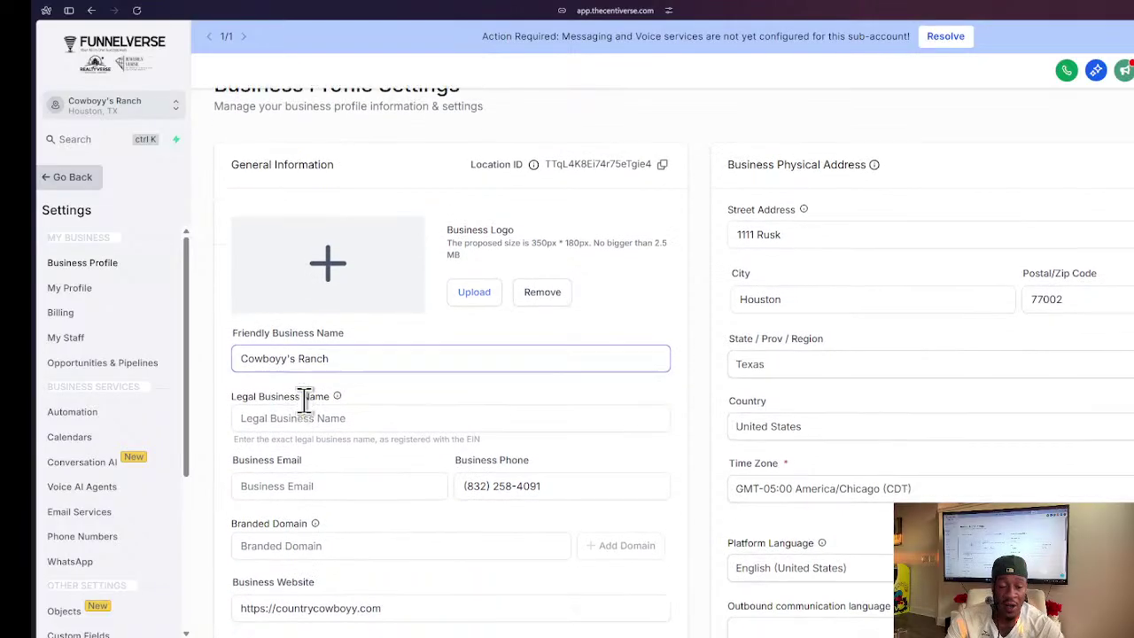
{"action": "scroll", "coordinate": [93, 425], "scroll_direction": "down", "scroll_amount": 1}
{"action": "scroll", "coordinate": [93, 425], "scroll_direction": "down", "scroll_amount": 2}
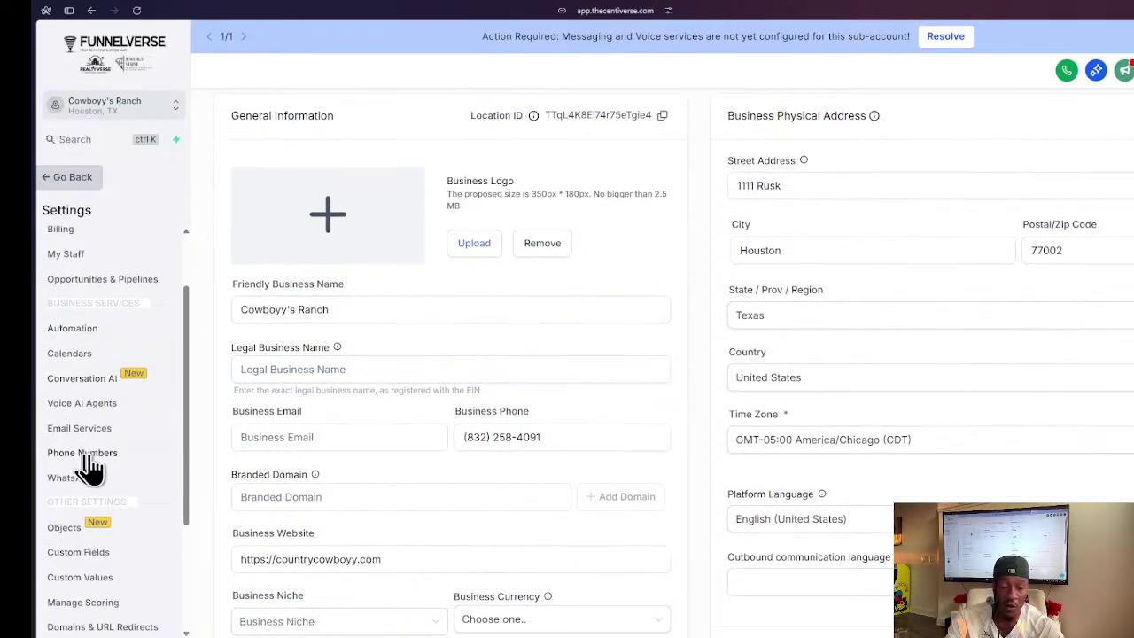
{"action": "scroll", "coordinate": [286, 397], "scroll_direction": "up", "scroll_amount": 2}
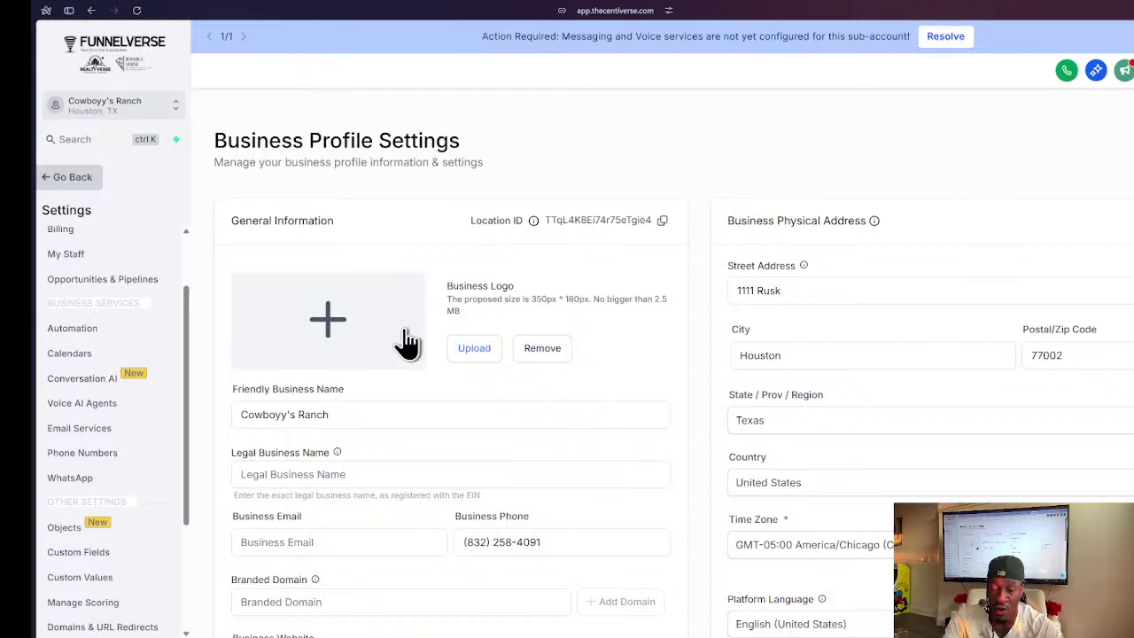
{"action": "scroll", "coordinate": [405, 463], "scroll_direction": "down", "scroll_amount": 3}
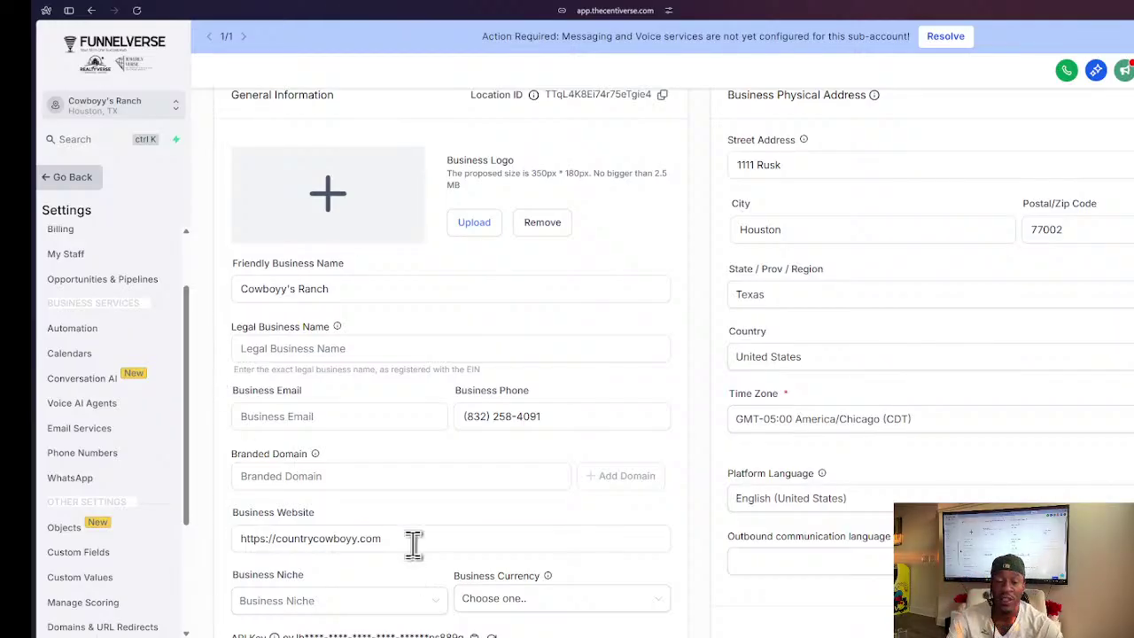
{"action": "scroll", "coordinate": [425, 532], "scroll_direction": "up", "scroll_amount": 2}
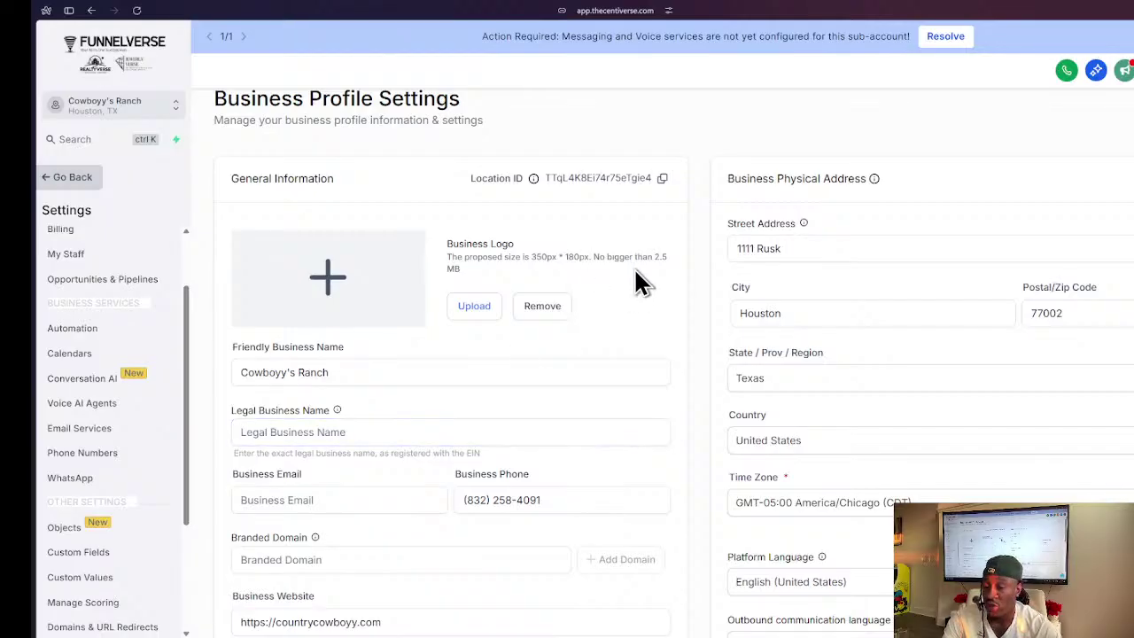
{"action": "left_click", "coordinate": [460, 370]}
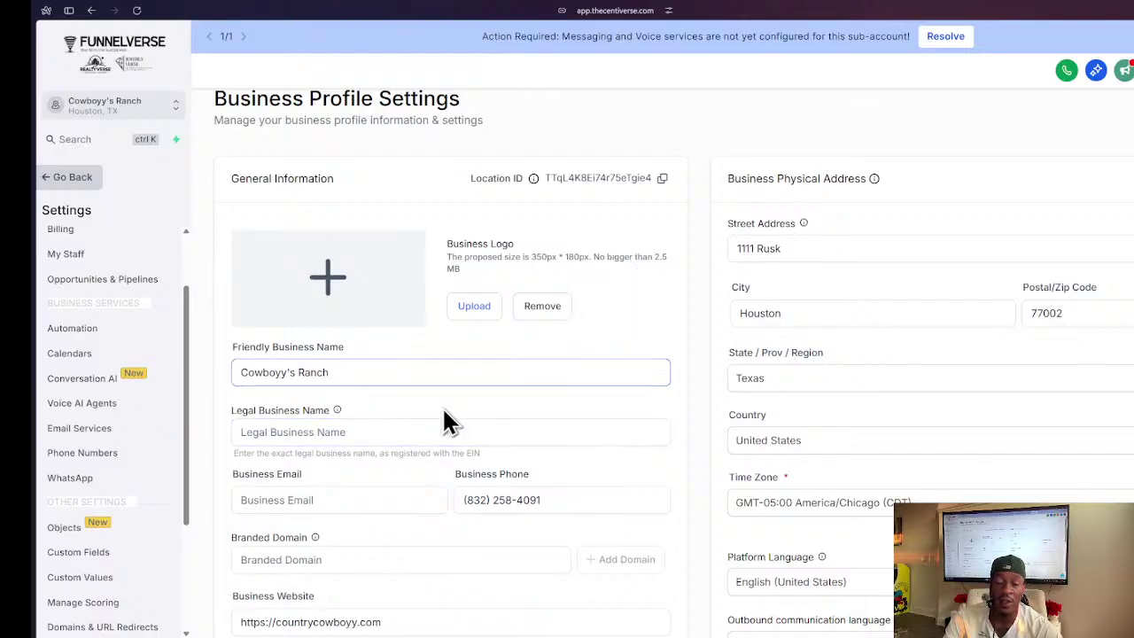
- Review the remaining Business Profile sections, from Business Information and Authorized Representative down to Contact Deduplication Preferences
{"action": "scroll", "coordinate": [425, 435], "scroll_direction": "down", "scroll_amount": 8}
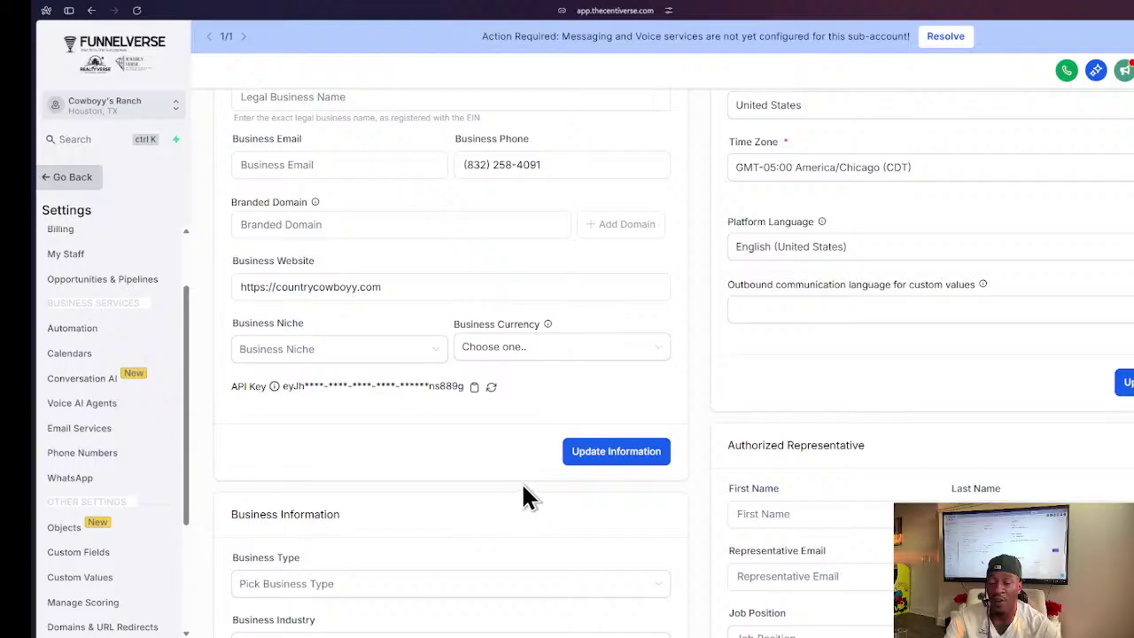
{"action": "scroll", "coordinate": [481, 491], "scroll_direction": "down", "scroll_amount": 6}
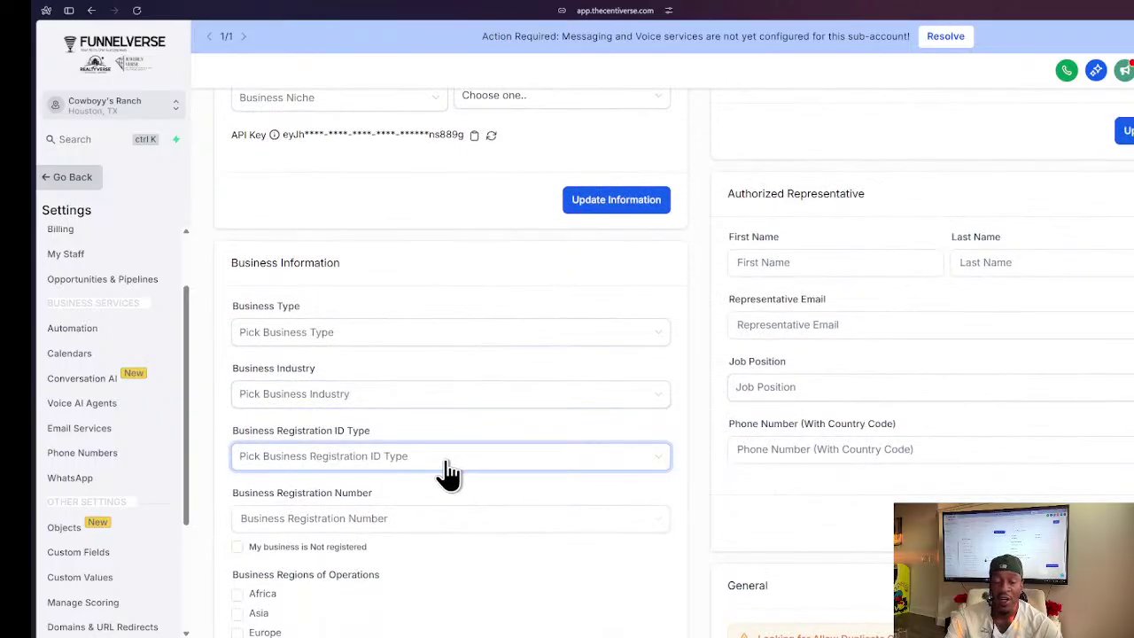
{"action": "scroll", "coordinate": [466, 478], "scroll_direction": "down", "scroll_amount": 4}
{"action": "scroll", "coordinate": [504, 463], "scroll_direction": "up", "scroll_amount": 12}
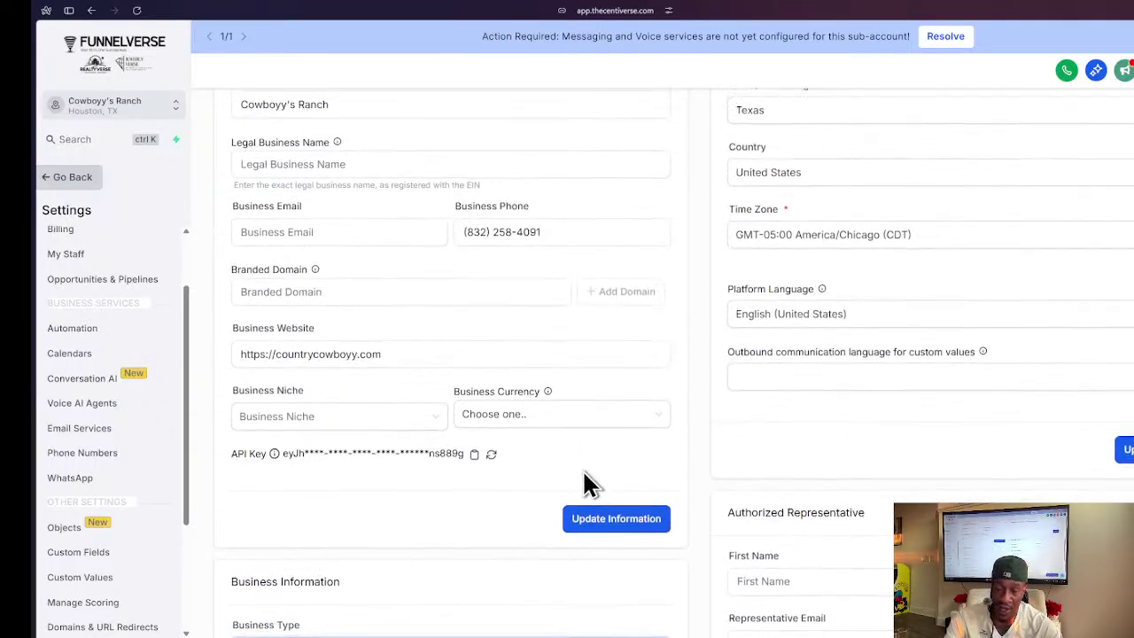
{"action": "scroll", "coordinate": [263, 334], "scroll_direction": "up", "scroll_amount": 1}
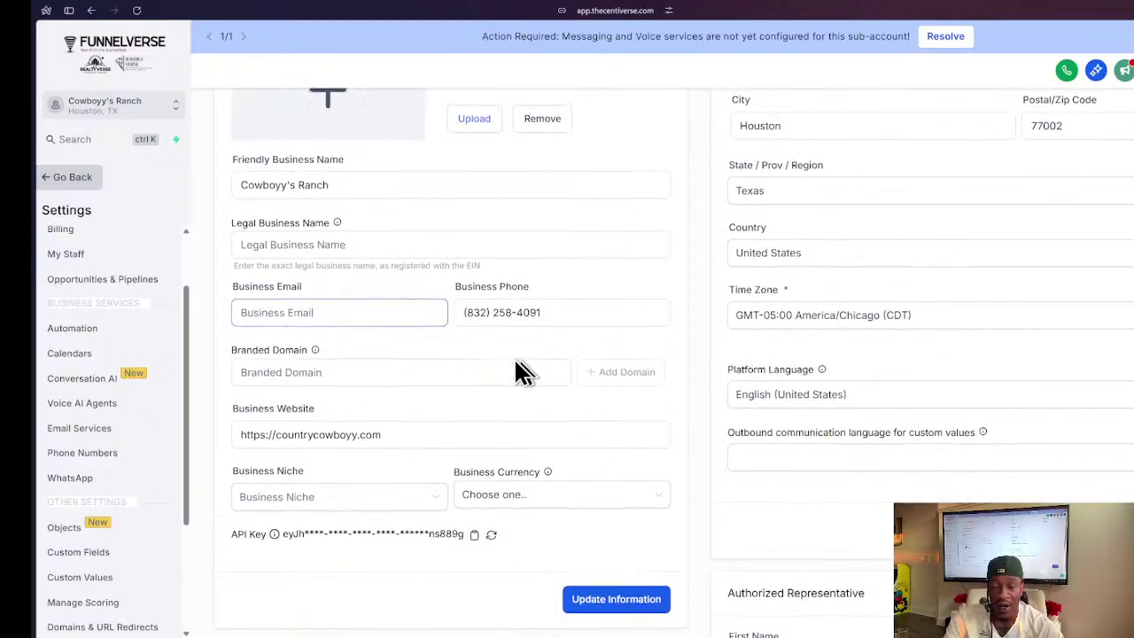
{"action": "scroll", "coordinate": [544, 354], "scroll_direction": "up", "scroll_amount": 5}
{"action": "scroll", "coordinate": [868, 393], "scroll_direction": "down", "scroll_amount": 11}
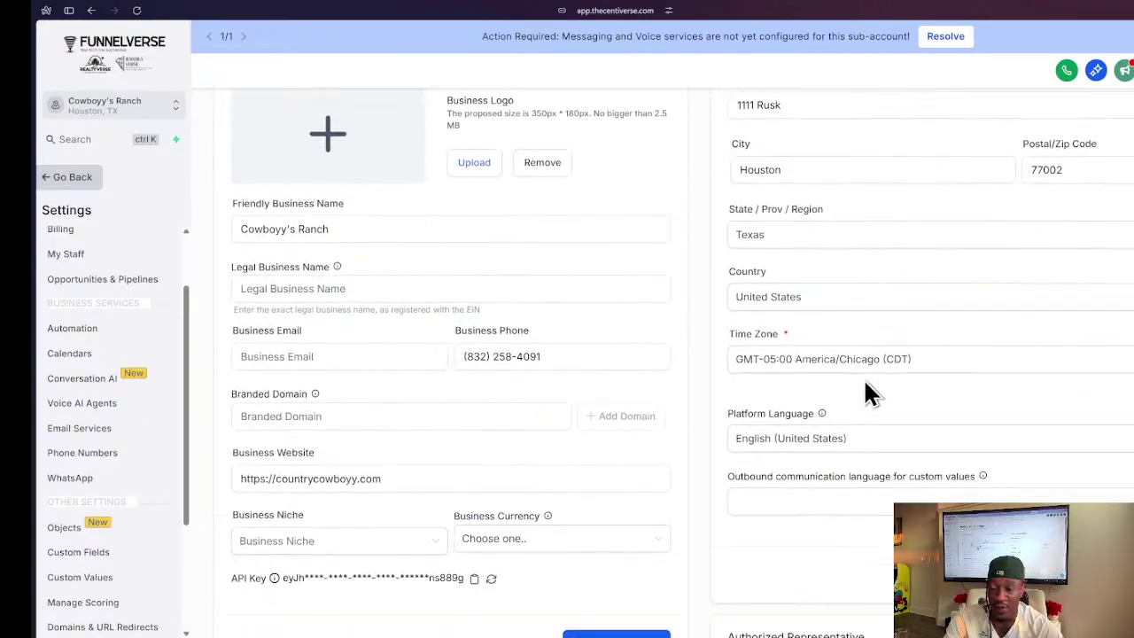
{"action": "scroll", "coordinate": [800, 443], "scroll_direction": "down", "scroll_amount": 3}
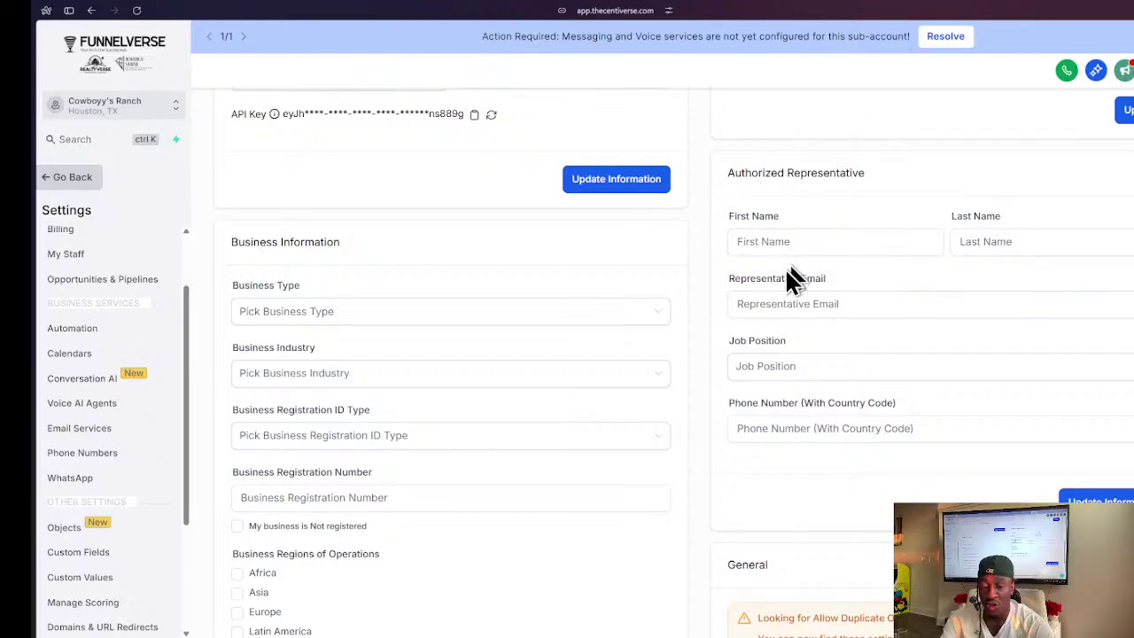
{"action": "scroll", "coordinate": [244, 284], "scroll_direction": "down", "scroll_amount": 5}
{"action": "scroll", "coordinate": [354, 372], "scroll_direction": "down", "scroll_amount": 9}
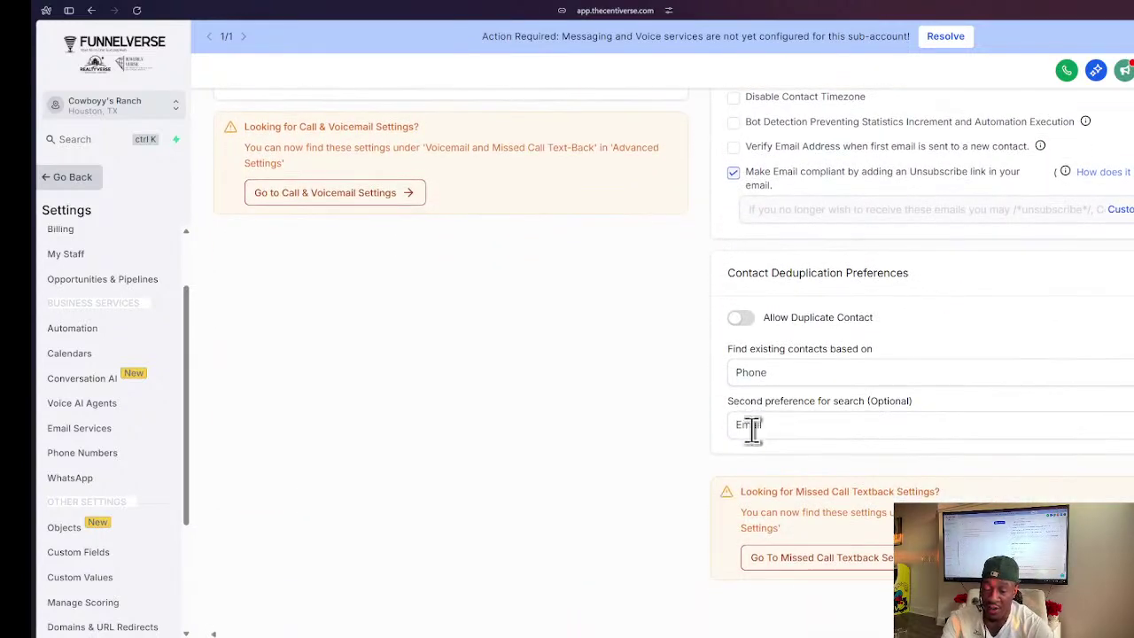
{"action": "scroll", "coordinate": [782, 482], "scroll_direction": "up", "scroll_amount": 10}
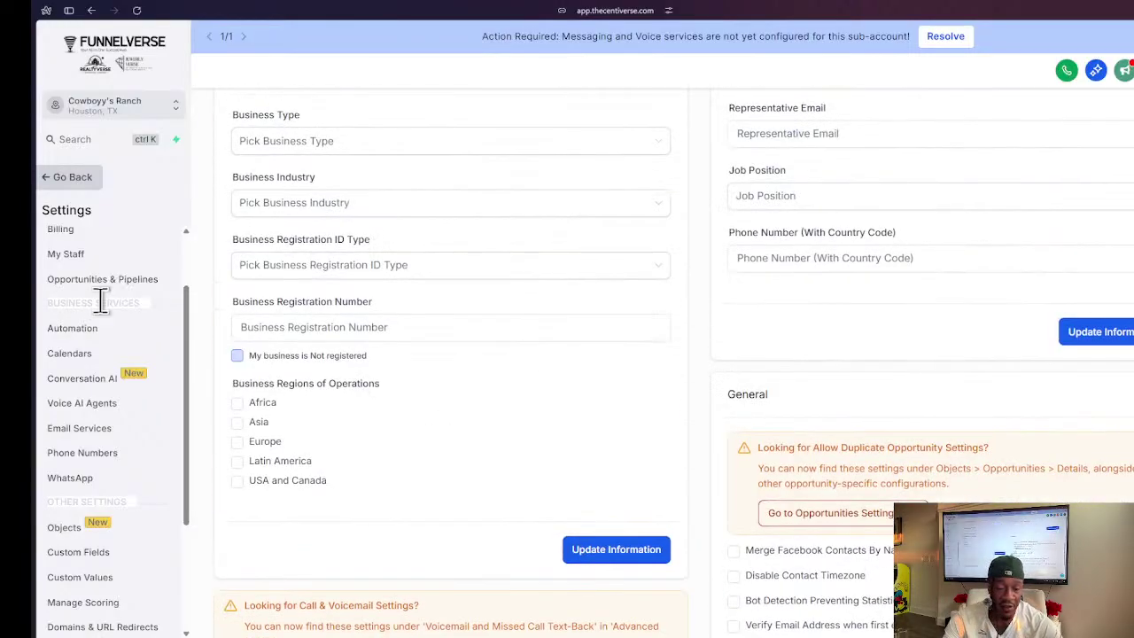
- Open the My Profile settings and review the personal details, email signature, two-factor authentication and two-way email sync sections
{"action": "scroll", "coordinate": [97, 297], "scroll_direction": "up", "scroll_amount": 2}
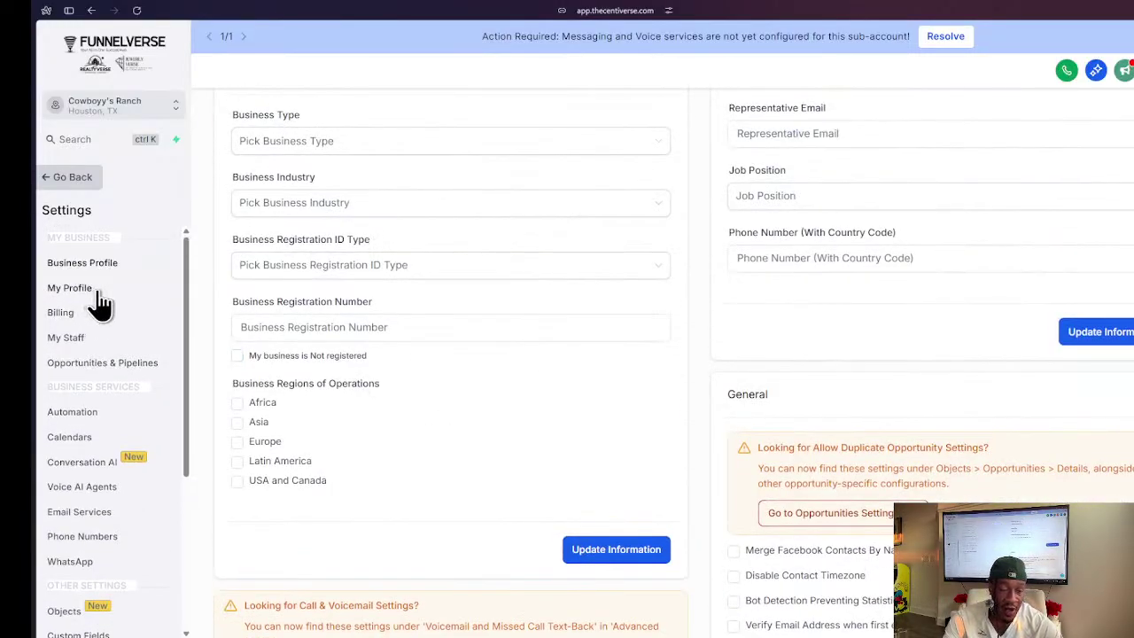
{"action": "left_click", "coordinate": [55, 289]}
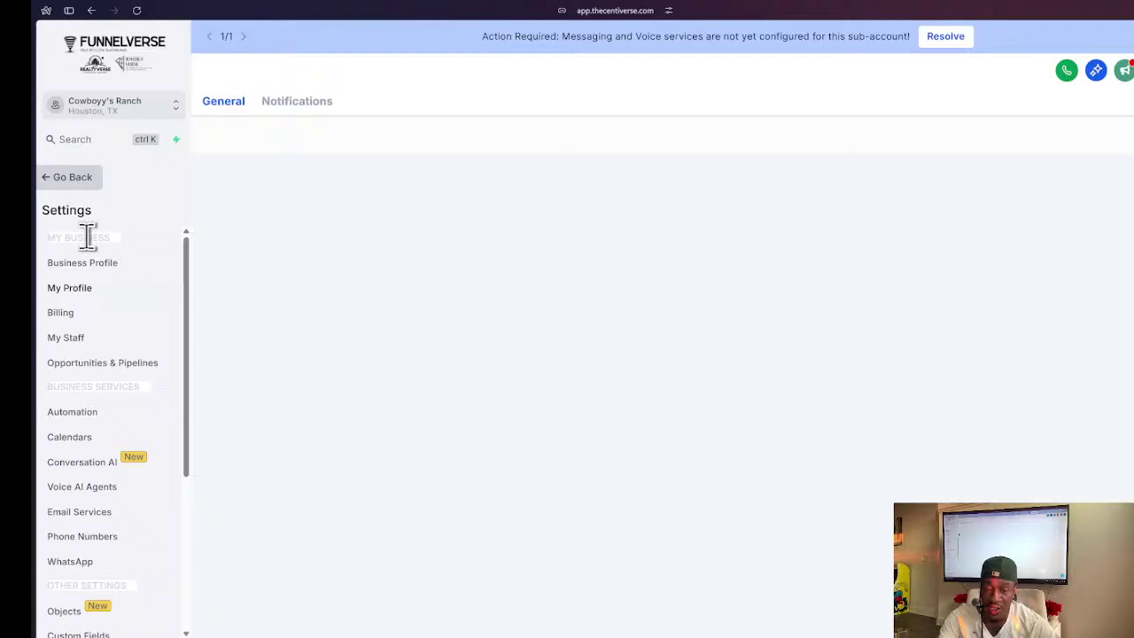
{"action": "scroll", "coordinate": [478, 345], "scroll_direction": "down", "scroll_amount": 5}
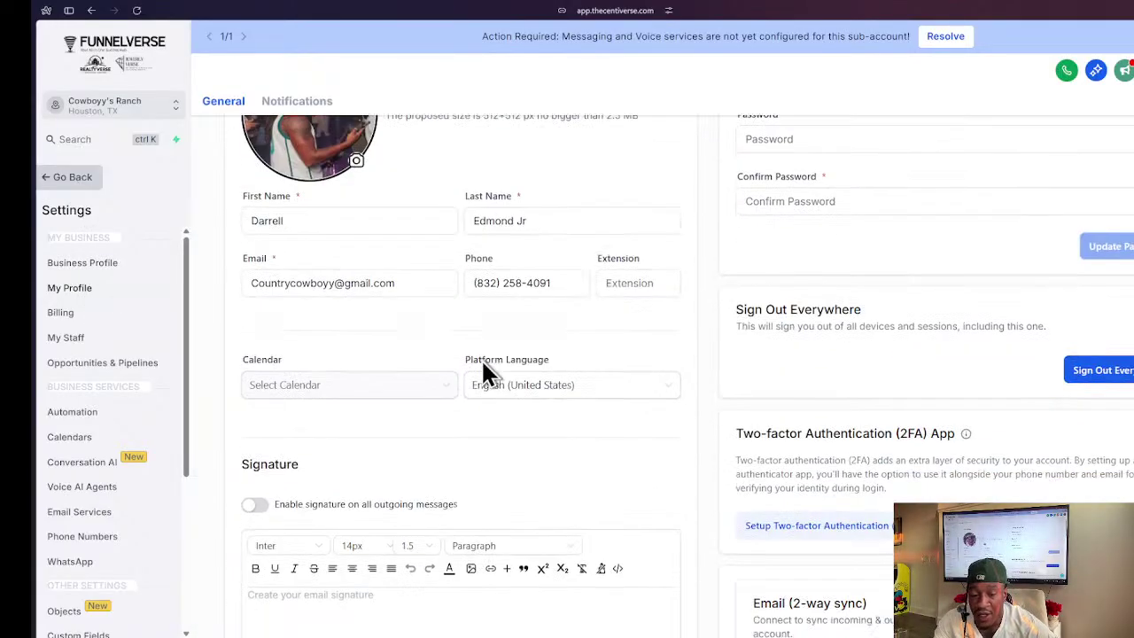
{"action": "scroll", "coordinate": [741, 375], "scroll_direction": "down", "scroll_amount": 2}
{"action": "scroll", "coordinate": [547, 366], "scroll_direction": "up", "scroll_amount": 2}
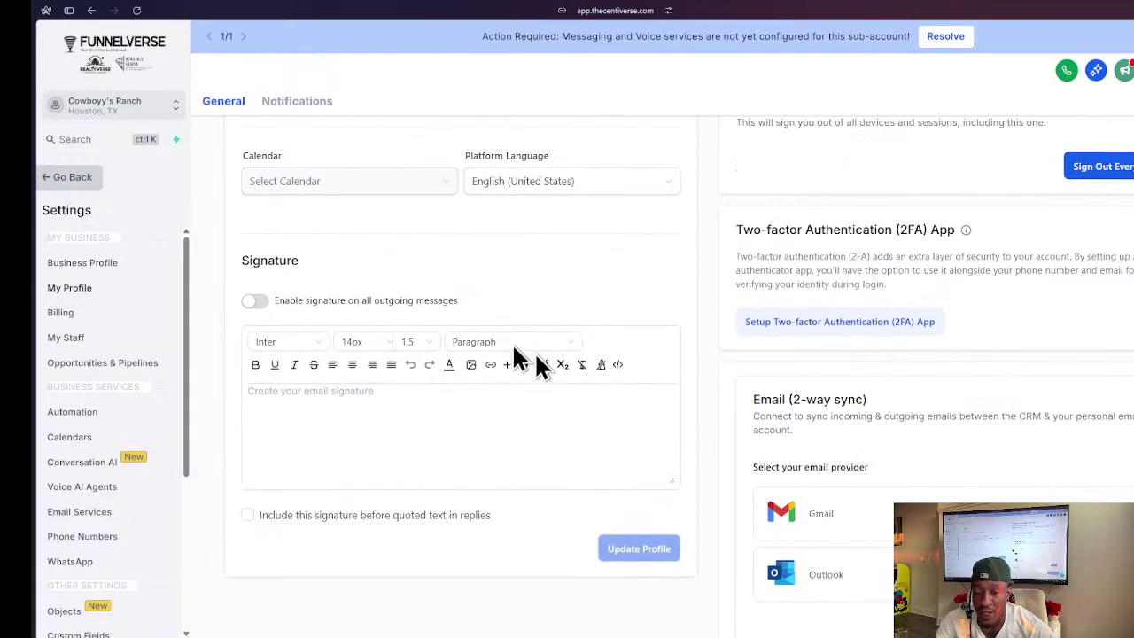
{"action": "scroll", "coordinate": [435, 298], "scroll_direction": "down", "scroll_amount": 2}
{"action": "scroll", "coordinate": [868, 341], "scroll_direction": "up", "scroll_amount": 2}
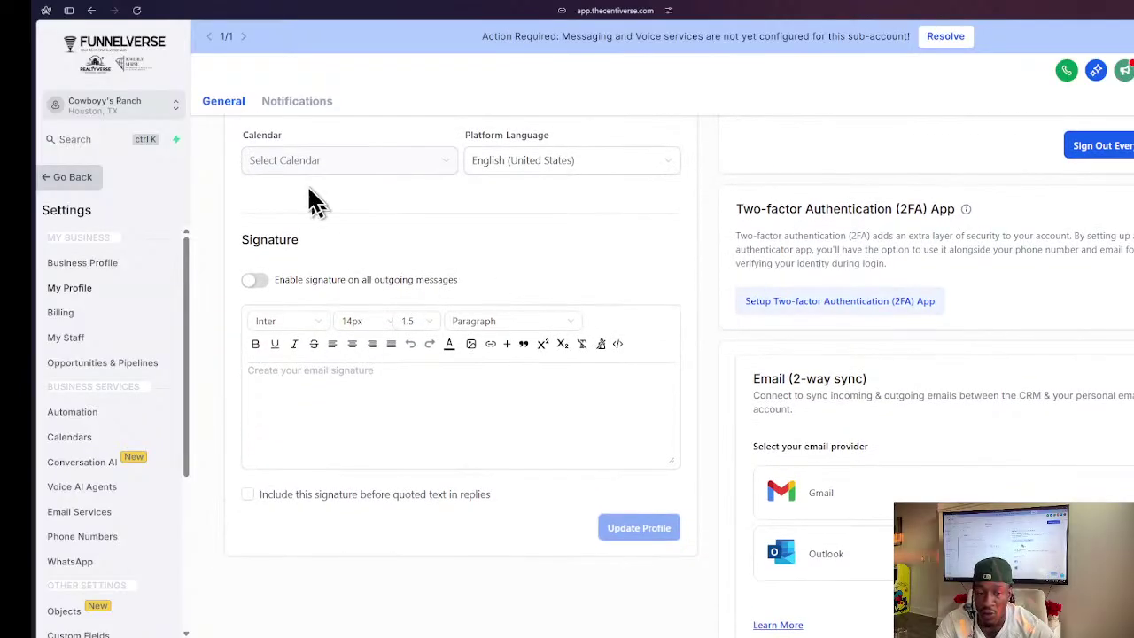
{"action": "scroll", "coordinate": [824, 202], "scroll_direction": "up", "scroll_amount": 5}
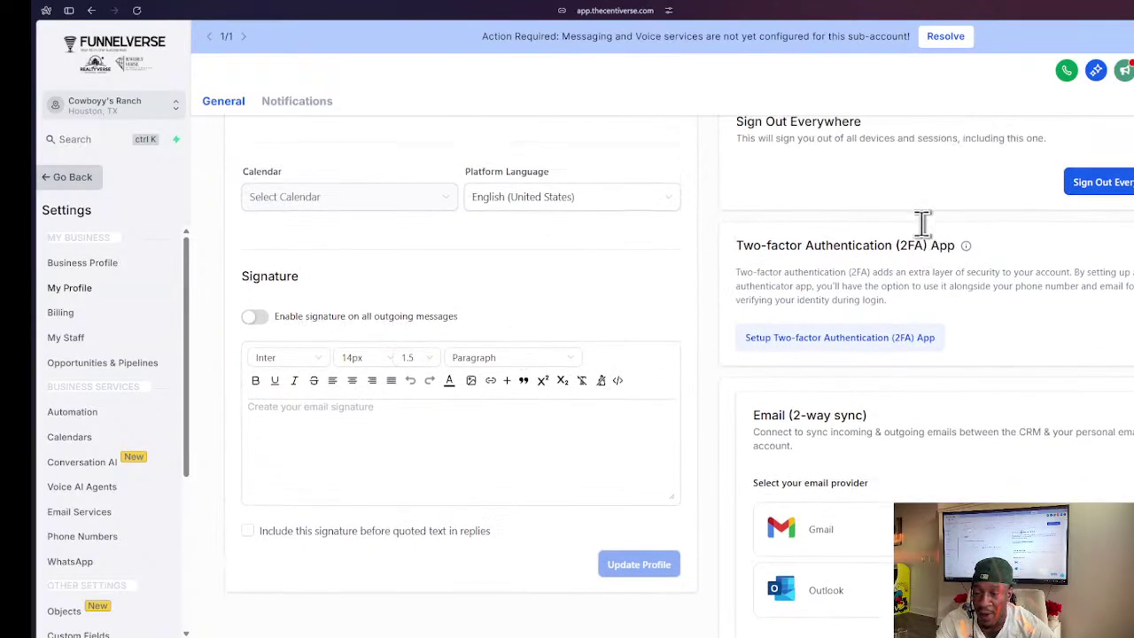
{"action": "scroll", "coordinate": [813, 202], "scroll_direction": "down", "scroll_amount": 5}
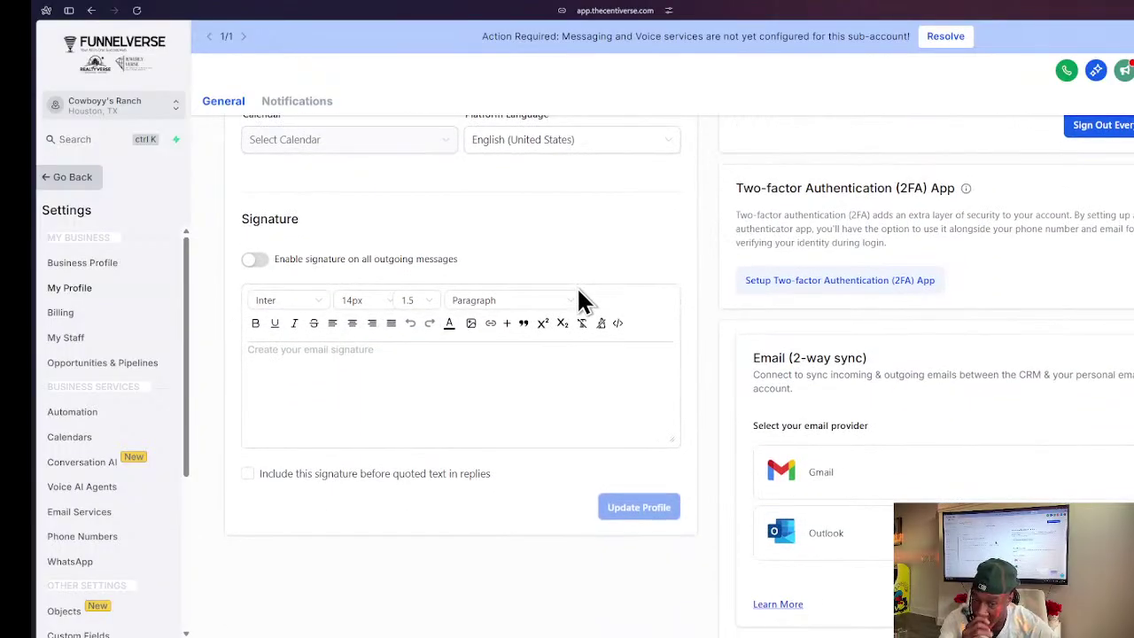
{"action": "scroll", "coordinate": [948, 342], "scroll_direction": "down", "scroll_amount": 1}
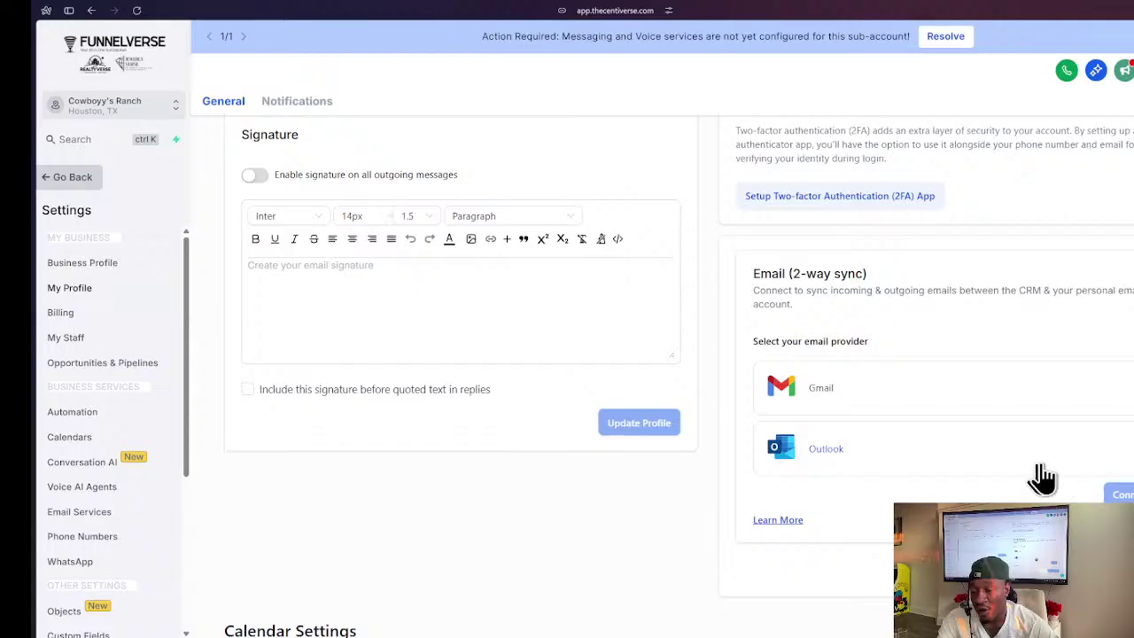
- Review the profile's Calendar Settings, covering connected, linked and conflict calendars, private mode, and User Availability with its available hours
{"action": "scroll", "coordinate": [975, 496], "scroll_direction": "down", "scroll_amount": 2}
{"action": "scroll", "coordinate": [256, 466], "scroll_direction": "down", "scroll_amount": 5}
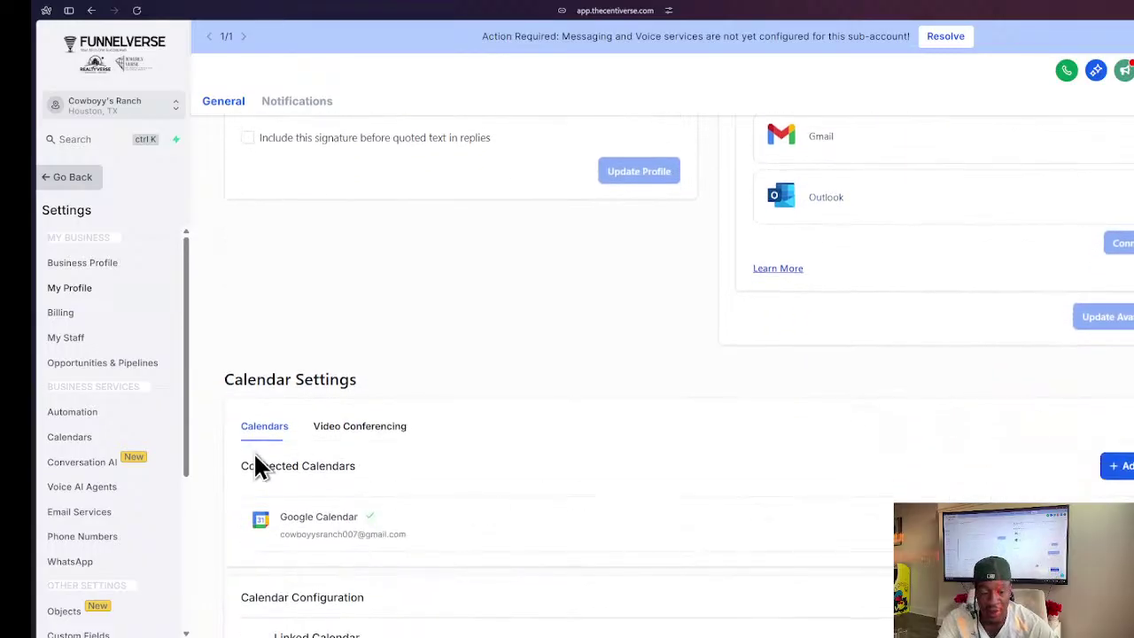
{"action": "scroll", "coordinate": [365, 438], "scroll_direction": "down", "scroll_amount": 2}
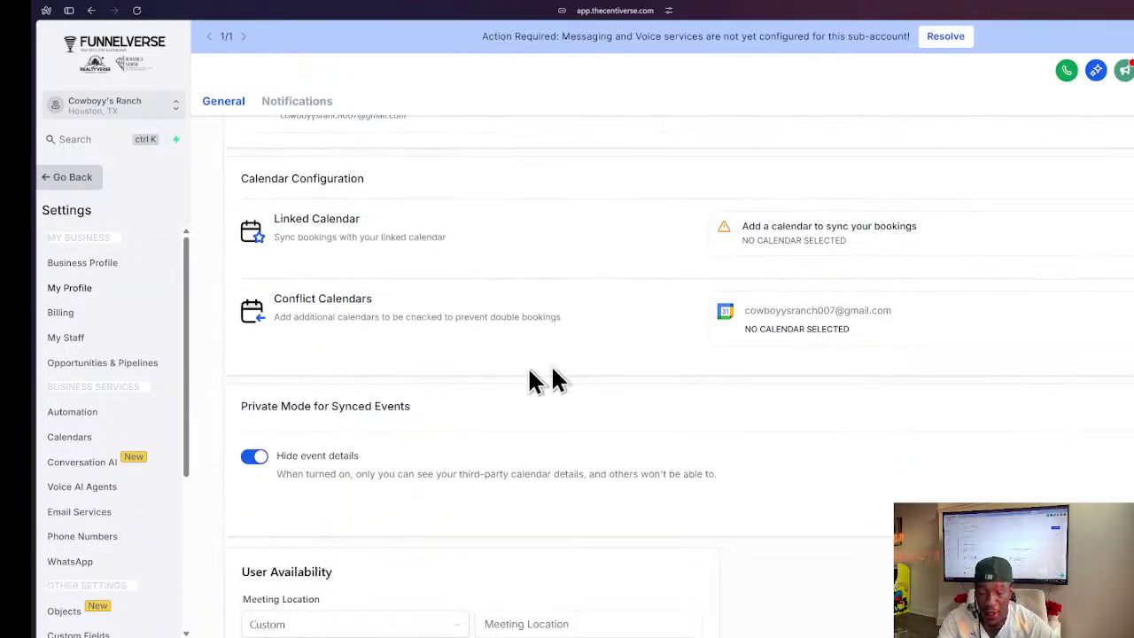
{"action": "scroll", "coordinate": [292, 239], "scroll_direction": "down", "scroll_amount": 1}
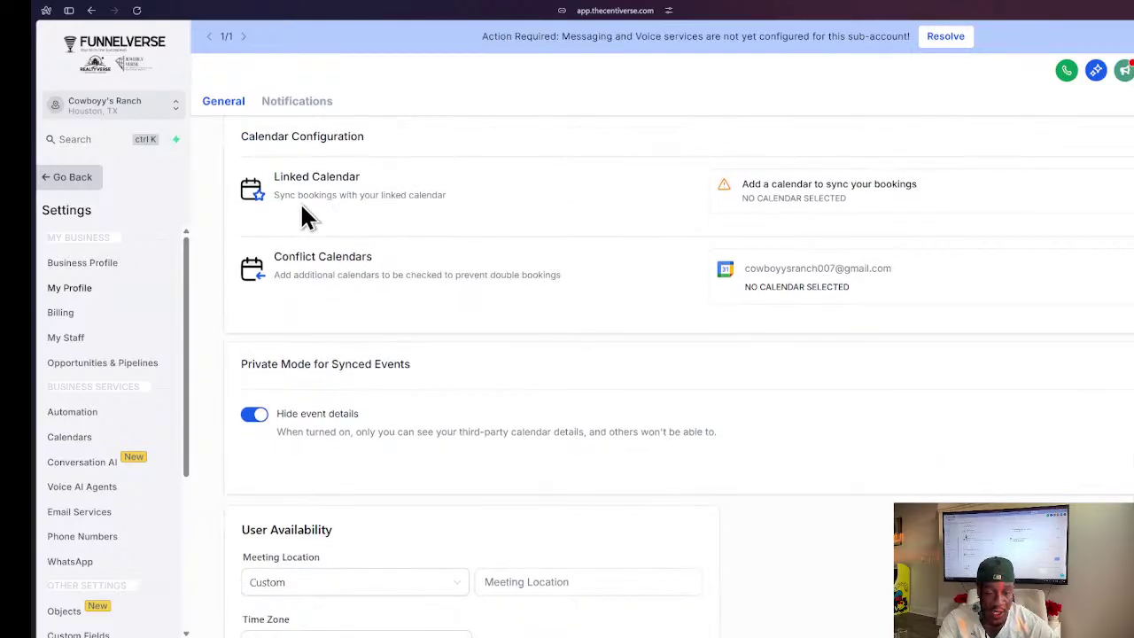
{"action": "scroll", "coordinate": [306, 232], "scroll_direction": "down", "scroll_amount": 2}
{"action": "scroll", "coordinate": [328, 186], "scroll_direction": "up", "scroll_amount": 3}
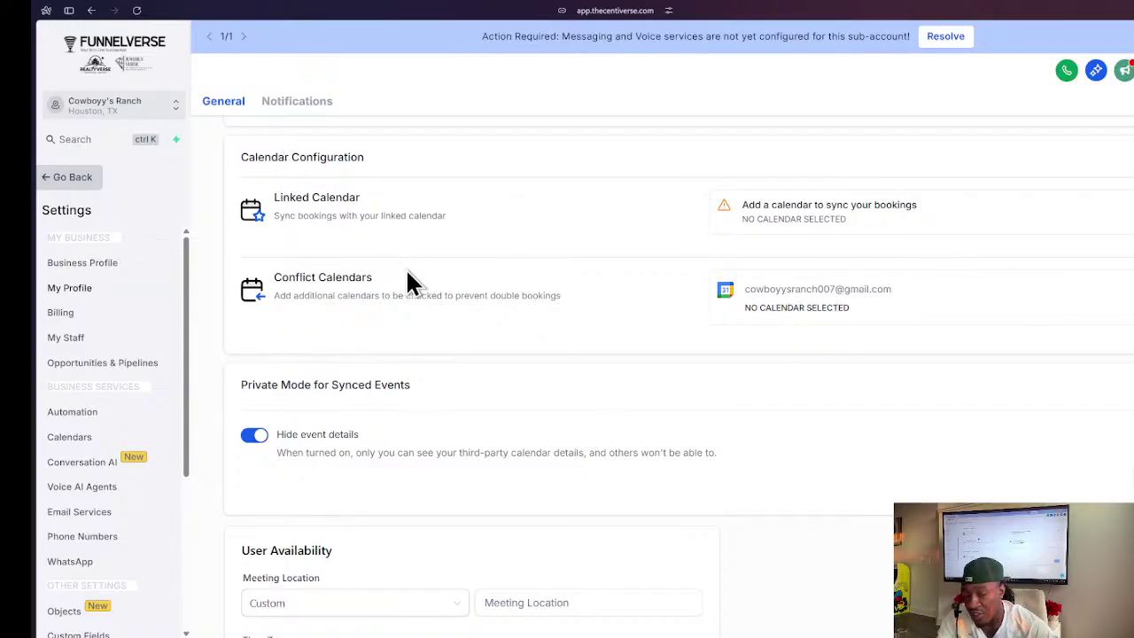
{"action": "scroll", "coordinate": [425, 266], "scroll_direction": "up", "scroll_amount": 1}
{"action": "scroll", "coordinate": [425, 264], "scroll_direction": "down", "scroll_amount": 4}
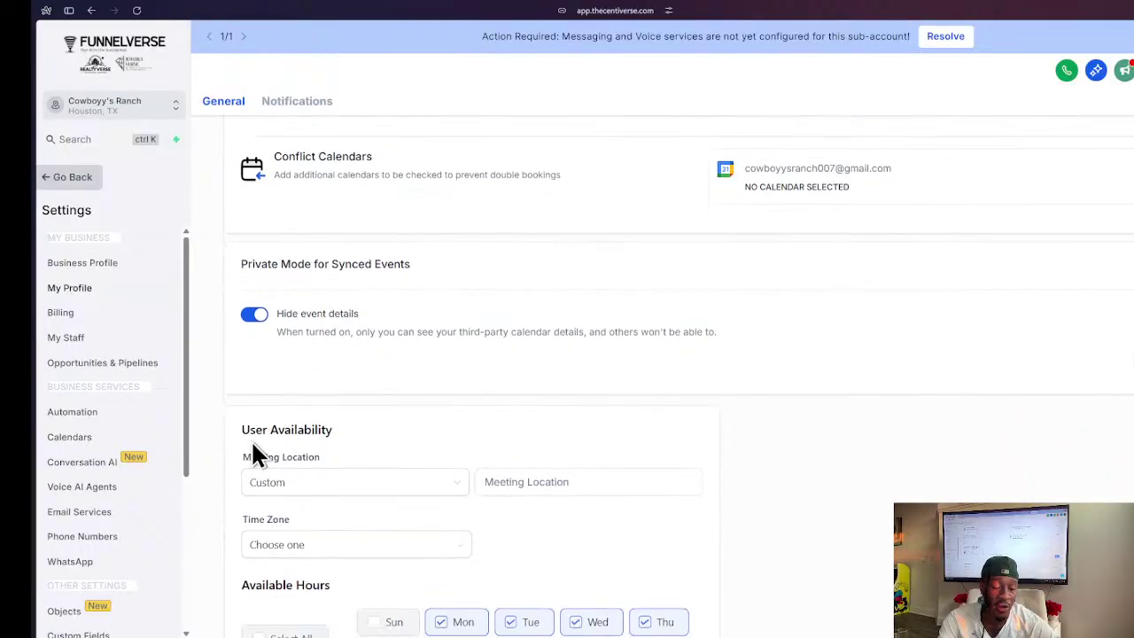
{"action": "scroll", "coordinate": [255, 449], "scroll_direction": "up", "scroll_amount": 1}
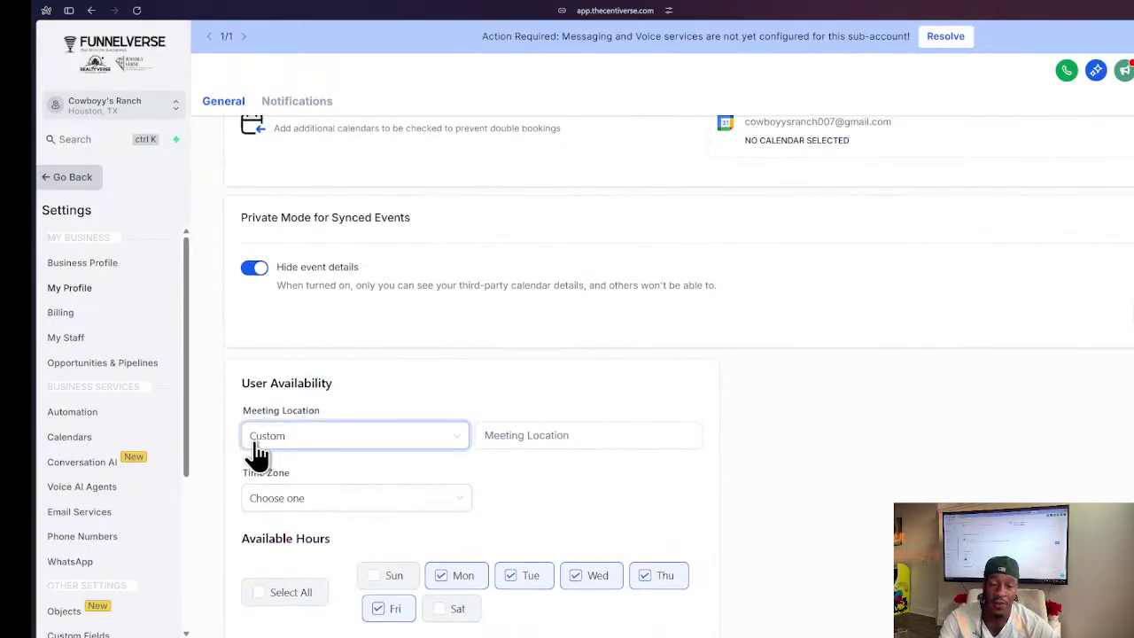
{"action": "scroll", "coordinate": [691, 486], "scroll_direction": "down", "scroll_amount": 3}
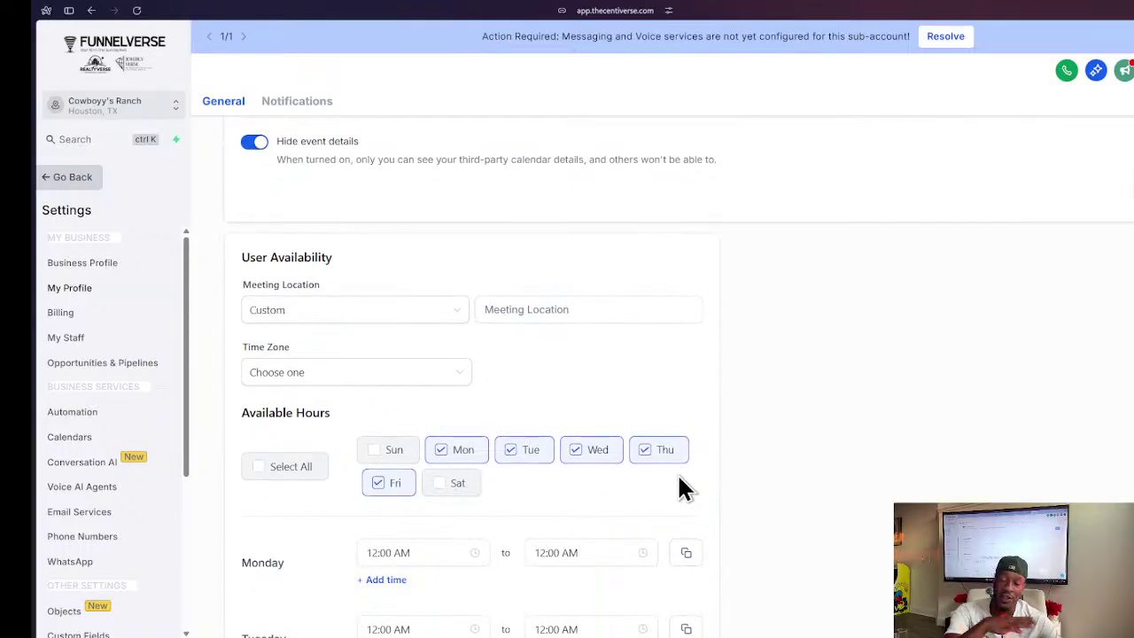
{"action": "scroll", "coordinate": [425, 470], "scroll_direction": "down", "scroll_amount": 2}
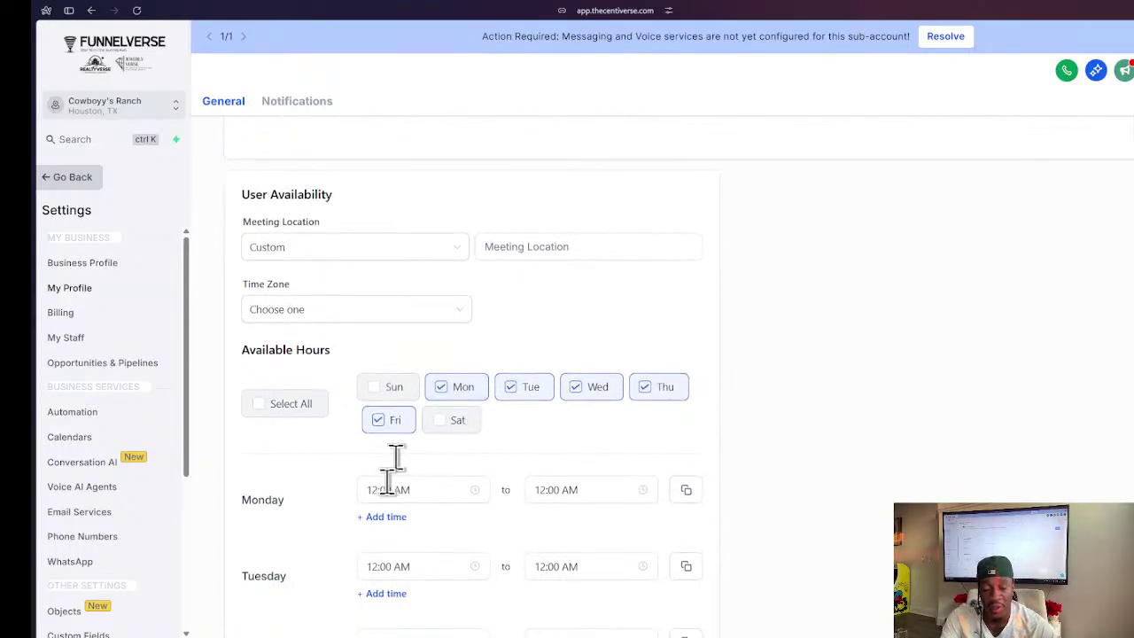
- Toggle Sunday on and back off in Available Hours, and look over the weekday time ranges
{"action": "left_click", "coordinate": [383, 396]}
{"action": "left_click", "coordinate": [383, 396]}
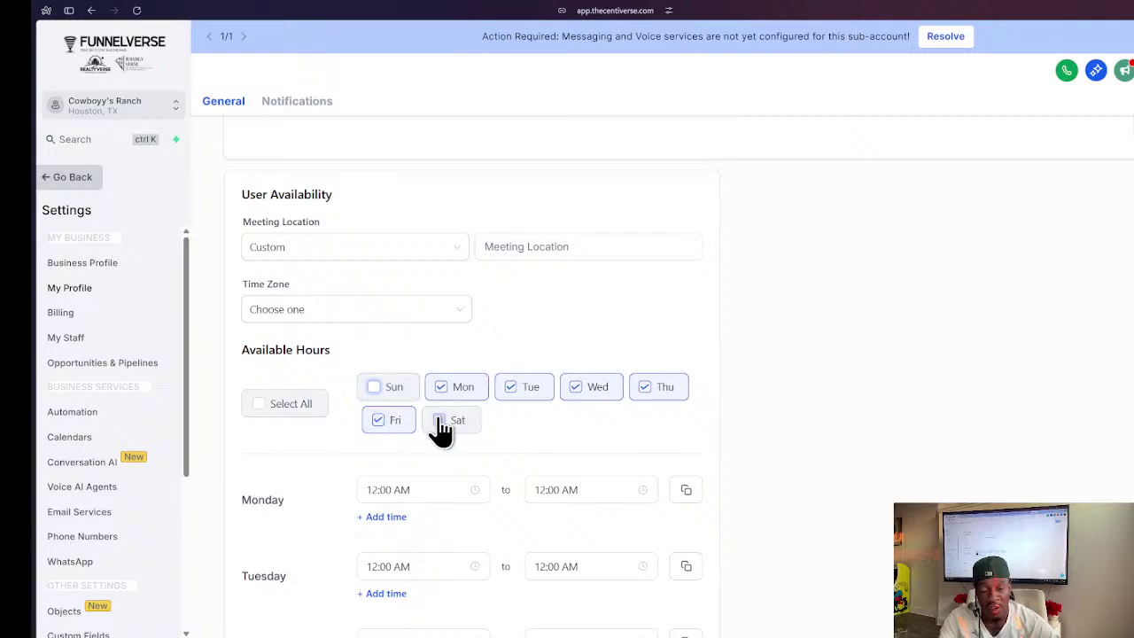
{"action": "scroll", "coordinate": [434, 434], "scroll_direction": "down", "scroll_amount": 5}
{"action": "scroll", "coordinate": [389, 441], "scroll_direction": "up", "scroll_amount": 1}
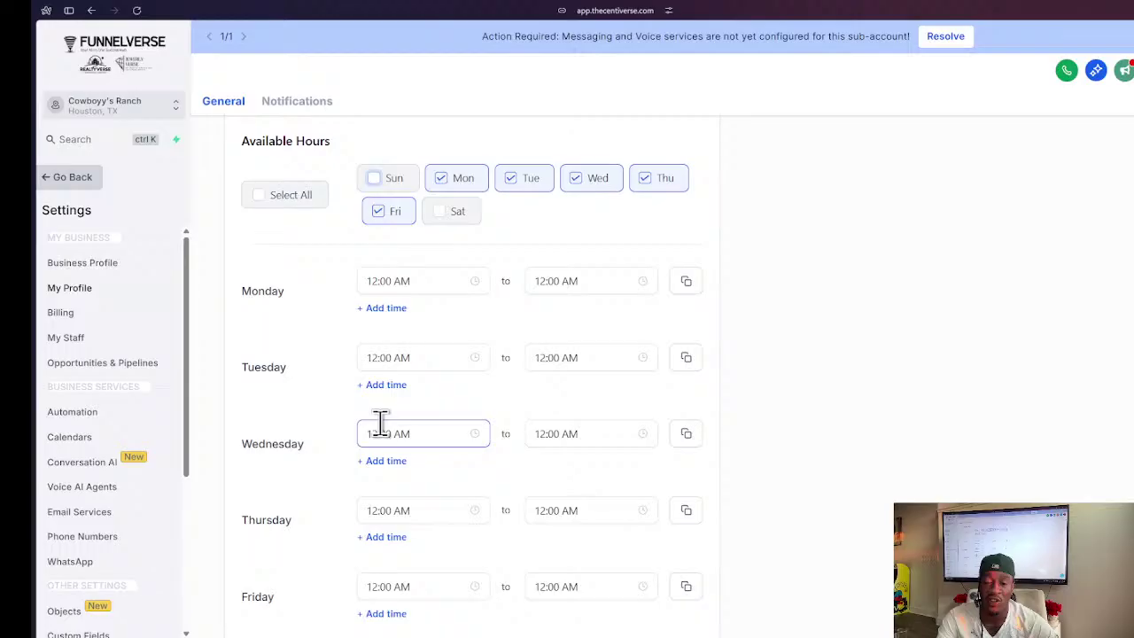
{"action": "scroll", "coordinate": [381, 417], "scroll_direction": "up", "scroll_amount": 5}
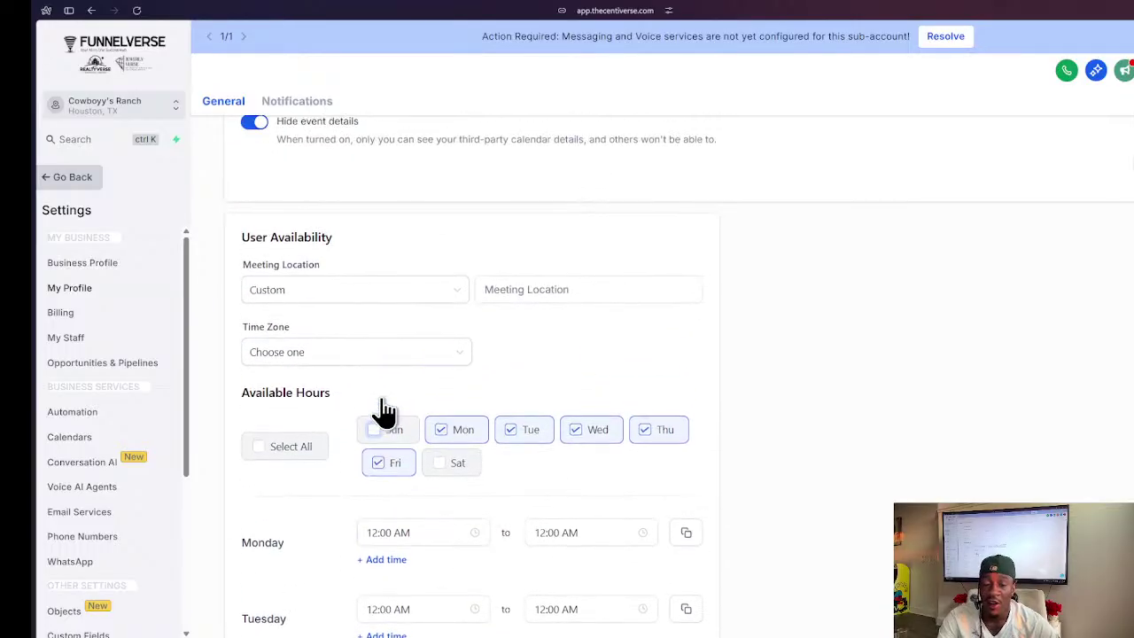
{"action": "scroll", "coordinate": [370, 398], "scroll_direction": "down", "scroll_amount": 2}
- Recheck the calendar configuration and private mode sections, and review the User Availability hours from Monday to Friday
{"action": "scroll", "coordinate": [372, 341], "scroll_direction": "up", "scroll_amount": 10}
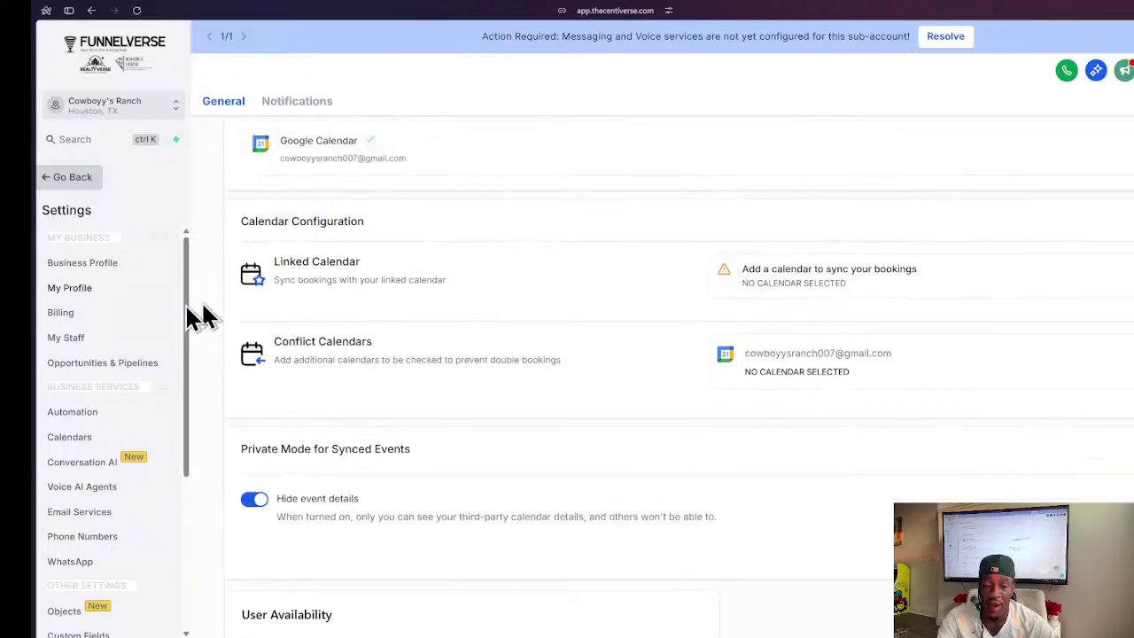
{"action": "scroll", "coordinate": [346, 359], "scroll_direction": "down", "scroll_amount": 3}
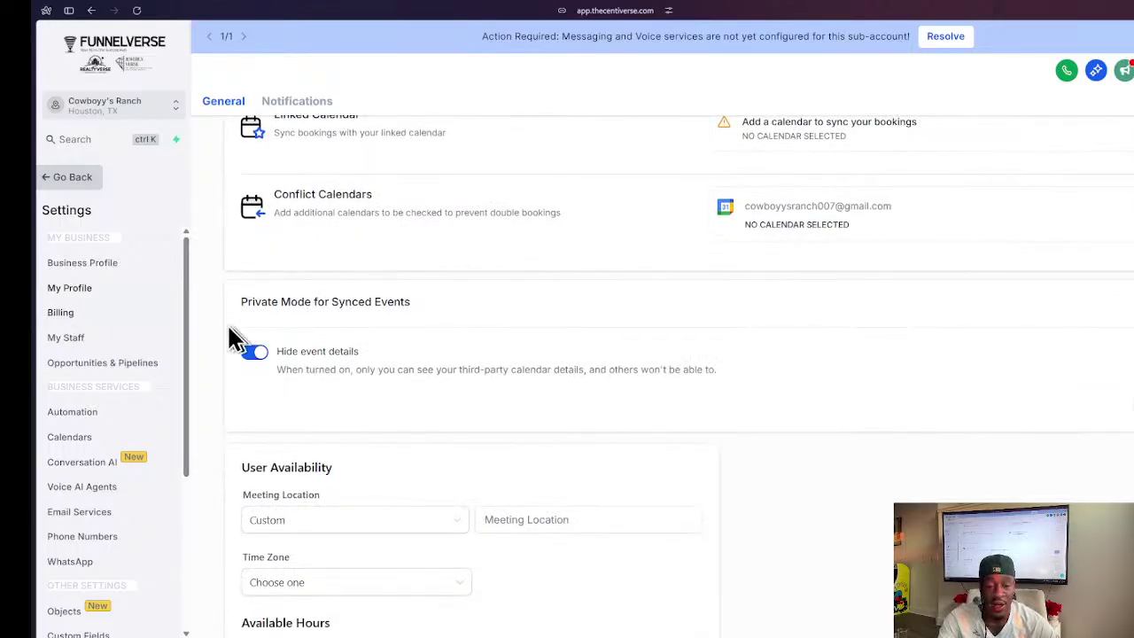
{"action": "scroll", "coordinate": [316, 430], "scroll_direction": "down", "scroll_amount": 8}
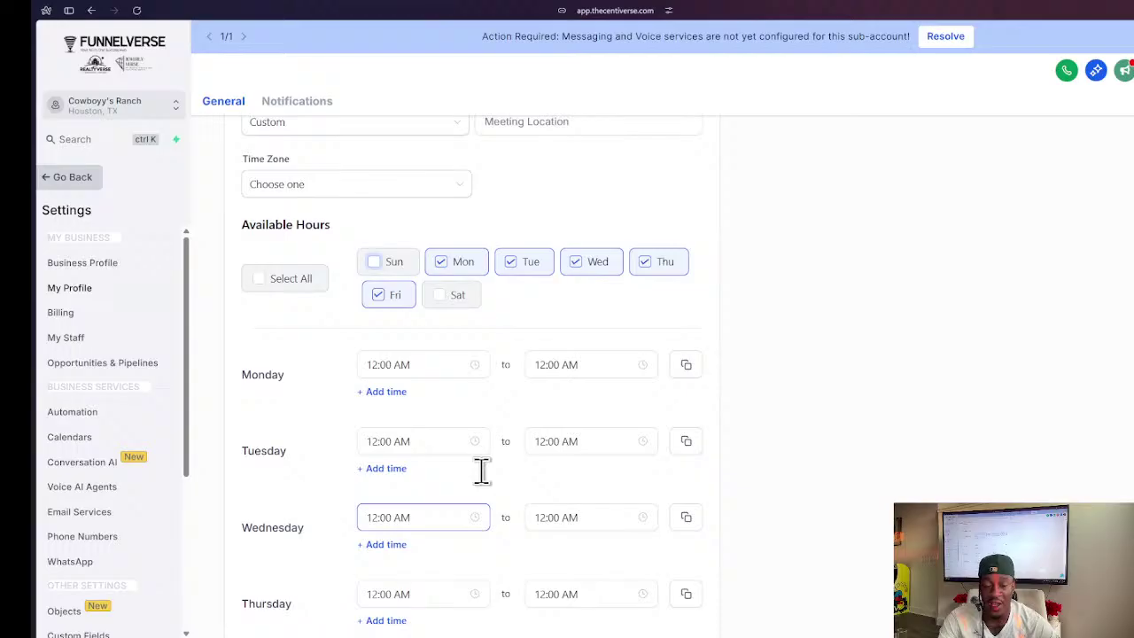
{"action": "scroll", "coordinate": [398, 299], "scroll_direction": "up", "scroll_amount": 1}
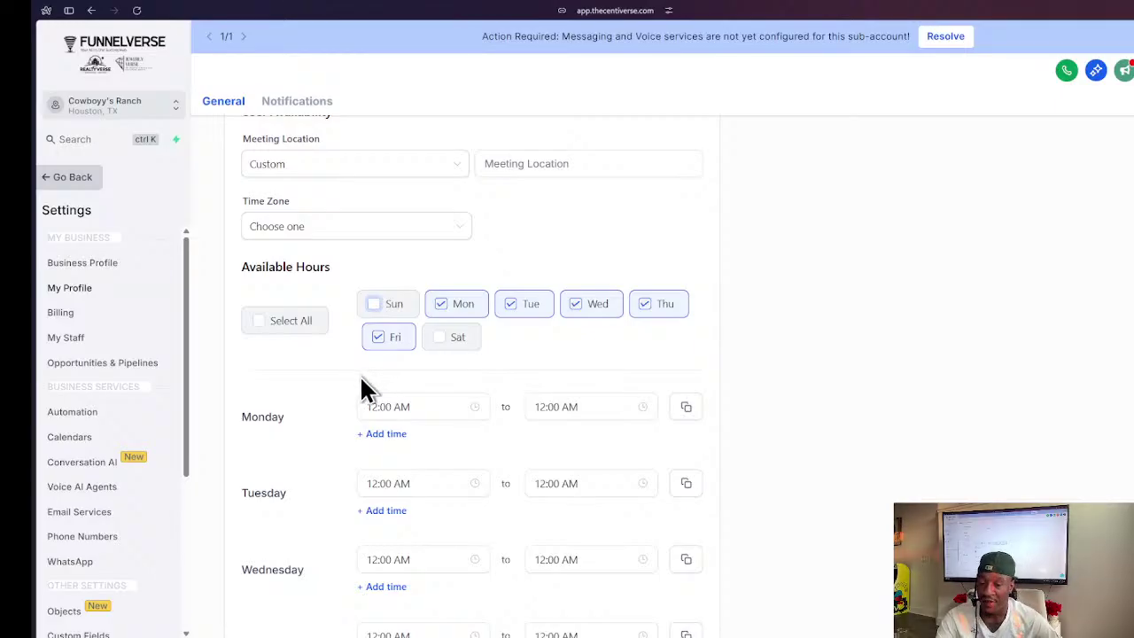
{"action": "scroll", "coordinate": [367, 394], "scroll_direction": "down", "scroll_amount": 1}
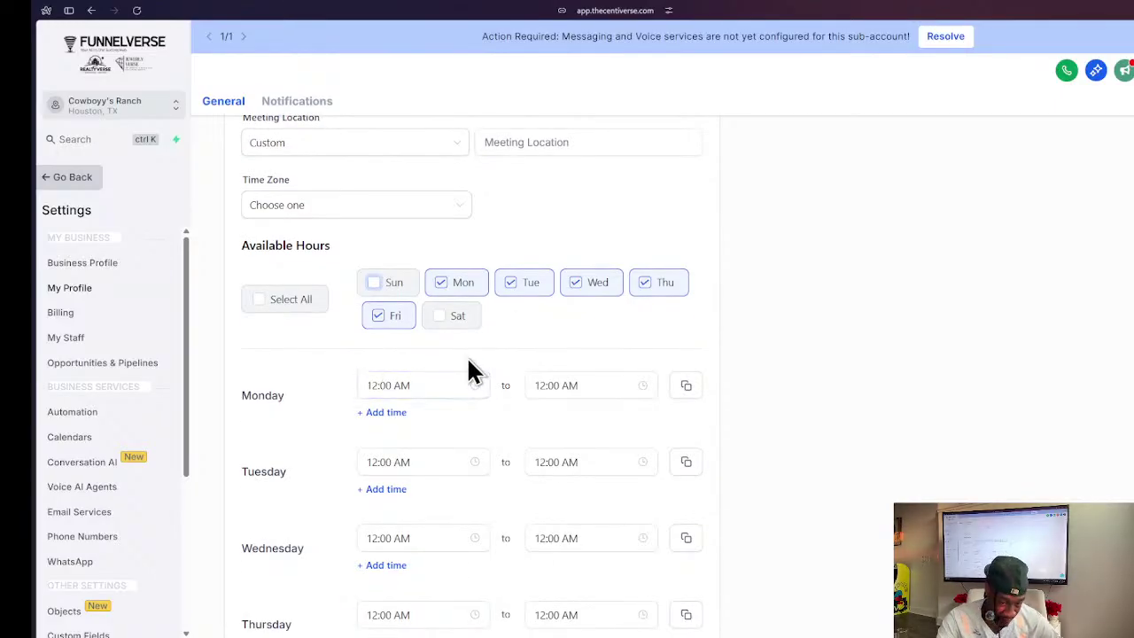
{"action": "scroll", "coordinate": [496, 398], "scroll_direction": "down", "scroll_amount": 3}
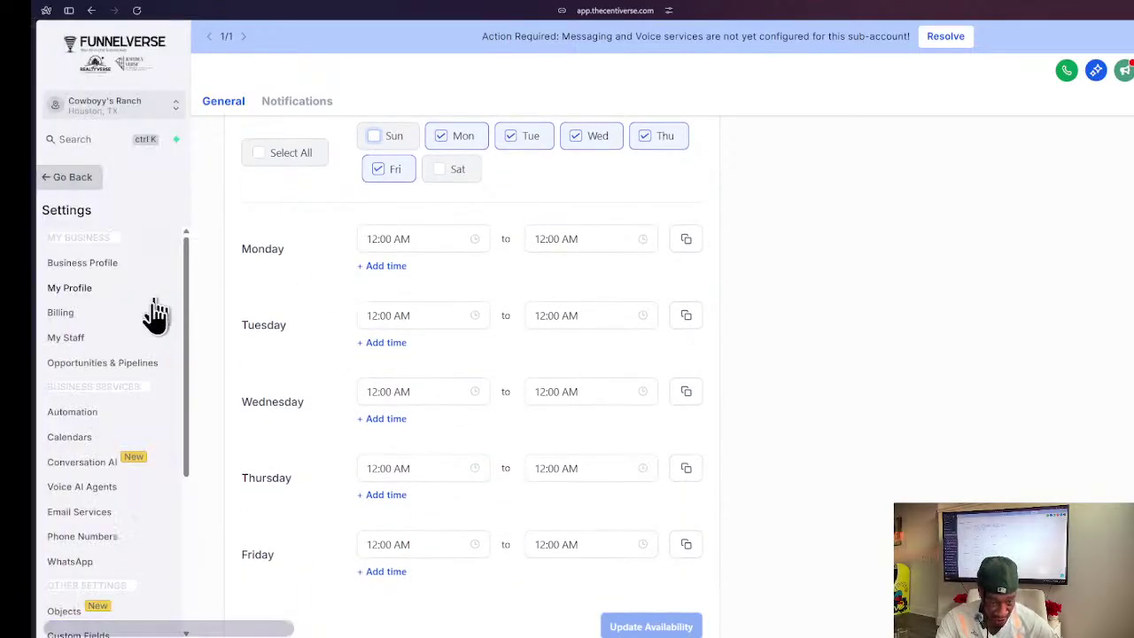
{"action": "scroll", "coordinate": [337, 390], "scroll_direction": "up", "scroll_amount": 1}
{"action": "scroll", "coordinate": [350, 403], "scroll_direction": "up", "scroll_amount": 1}
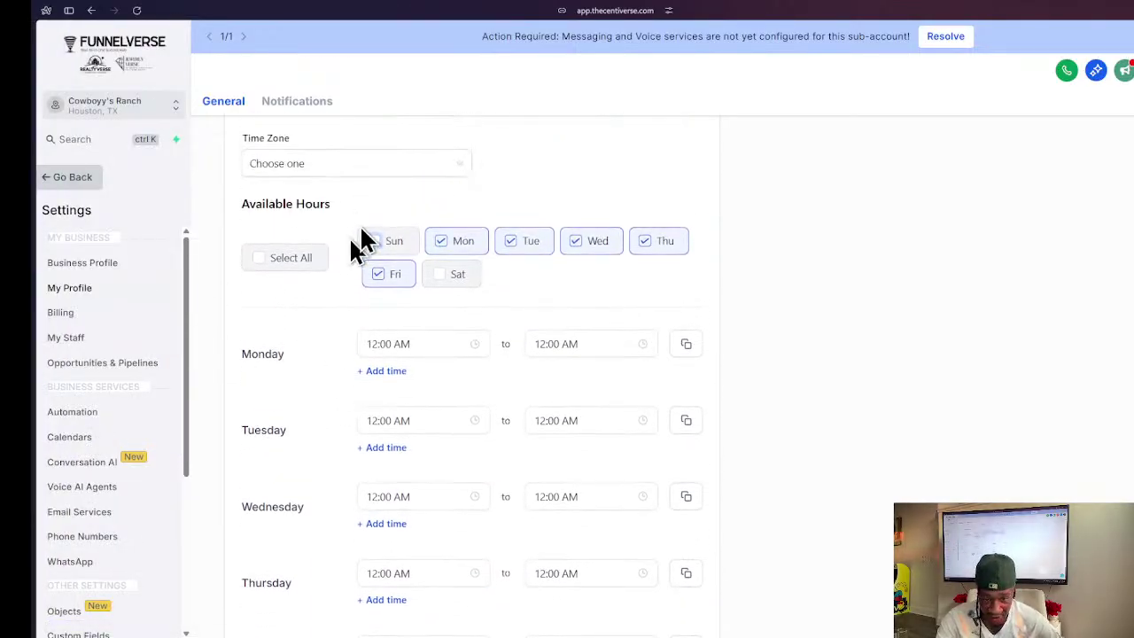
- Open the Billing settings and review the dashboard's payment method section
{"action": "left_click", "coordinate": [62, 313]}
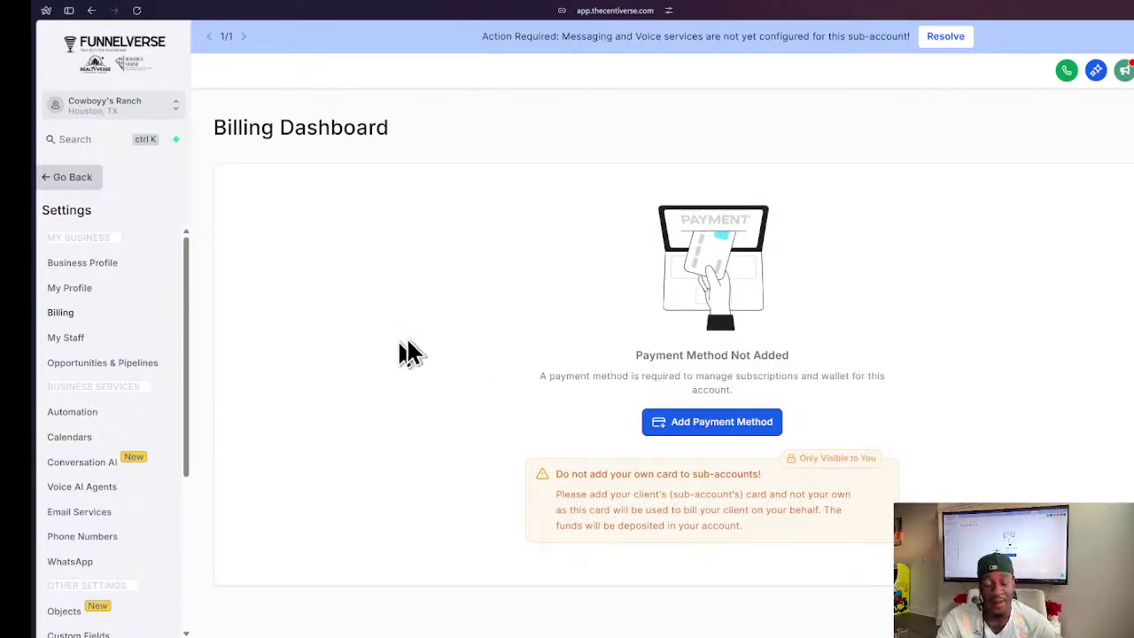
{"action": "mouse_move", "coordinate": [34, 303]}
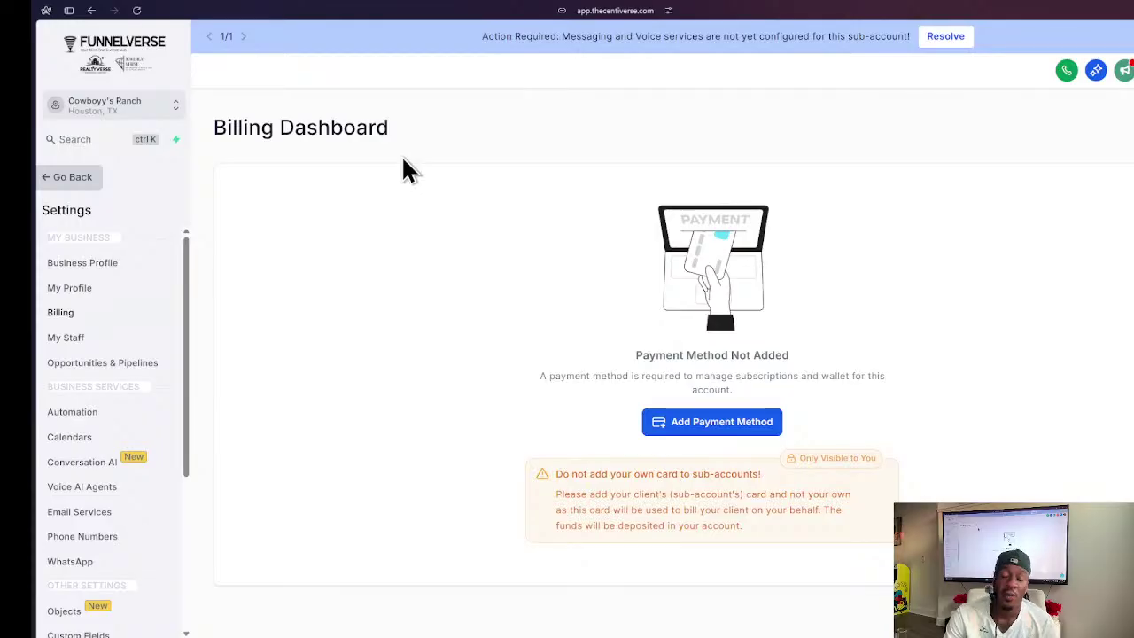
- Open the My Staff settings, filter the staff list by the Admin role, and view the available role options
{"action": "left_click", "coordinate": [66, 337]}
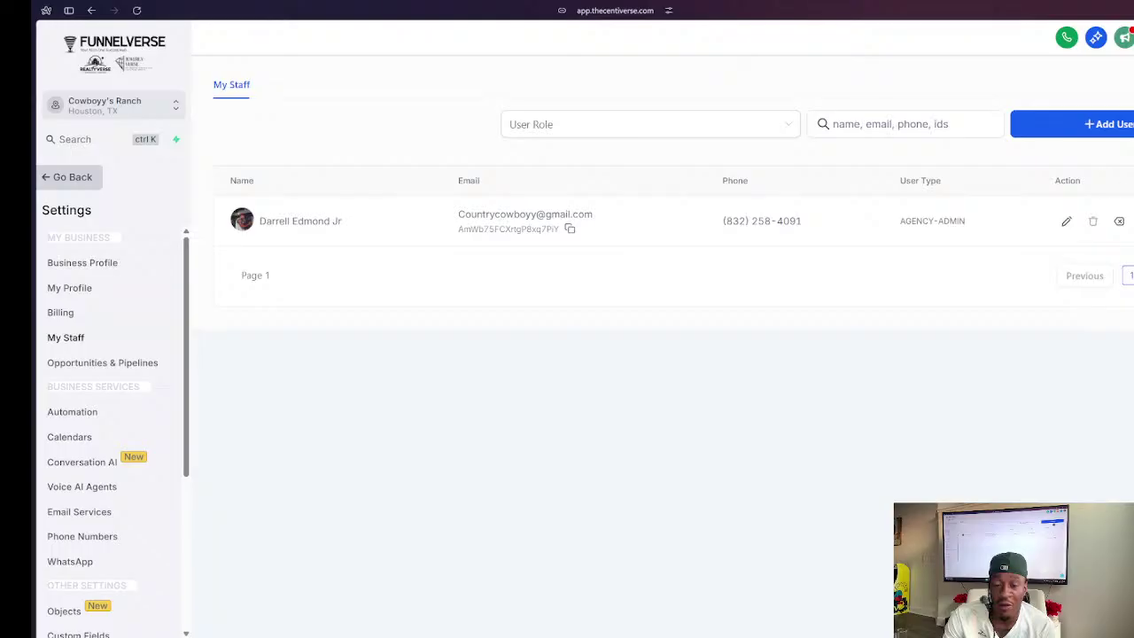
{"action": "left_click", "coordinate": [582, 126]}
{"action": "left_click", "coordinate": [536, 186]}
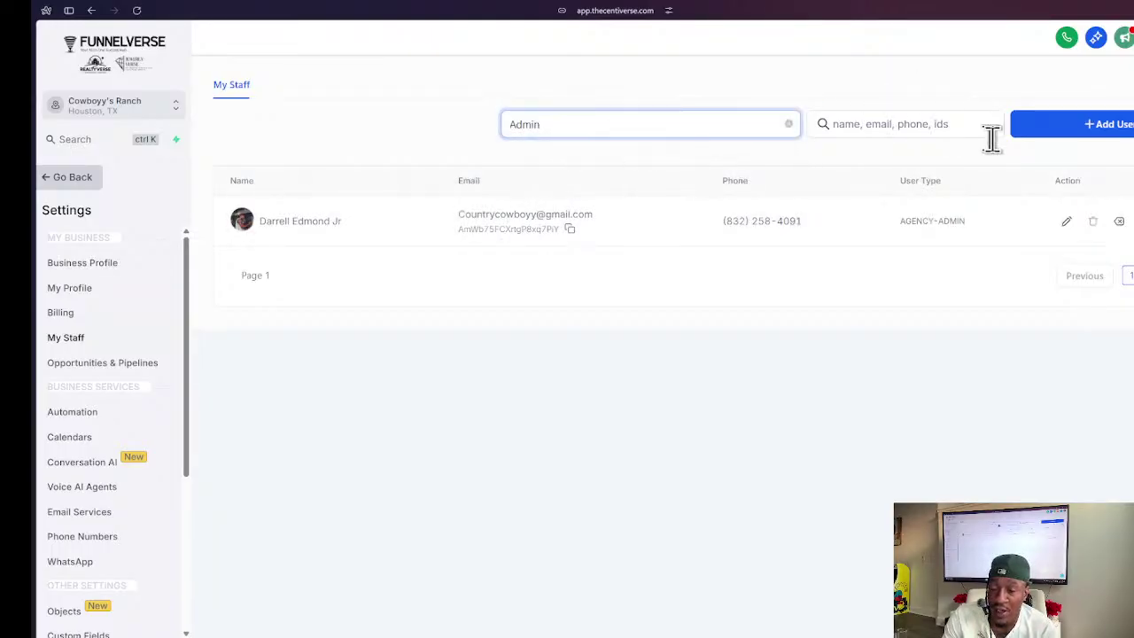
{"action": "left_click", "coordinate": [754, 133]}
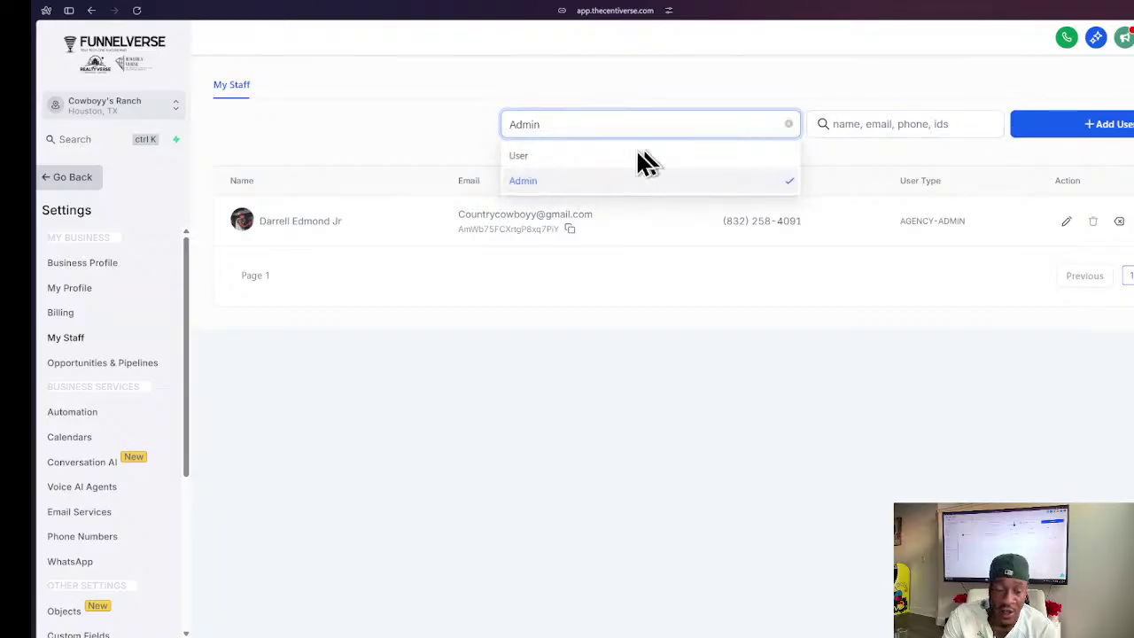
- Open the Opportunities & Pipelines settings and view the opportunity ownership options and the pipelines list
{"action": "scroll", "coordinate": [58, 322], "scroll_direction": "down", "scroll_amount": 2}
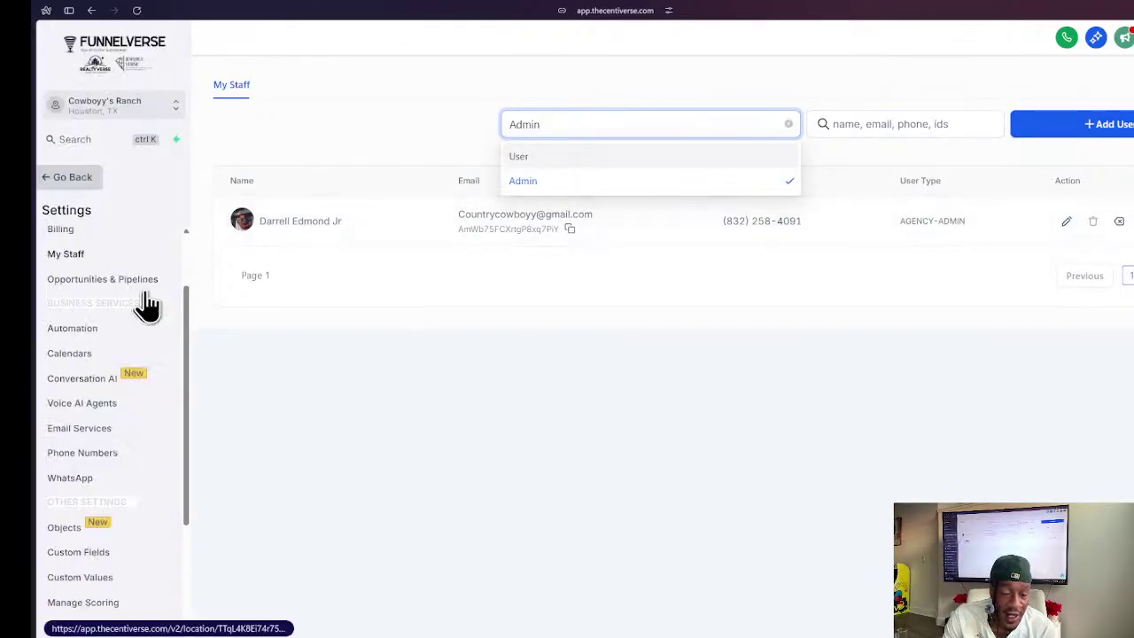
{"action": "left_click", "coordinate": [137, 292]}
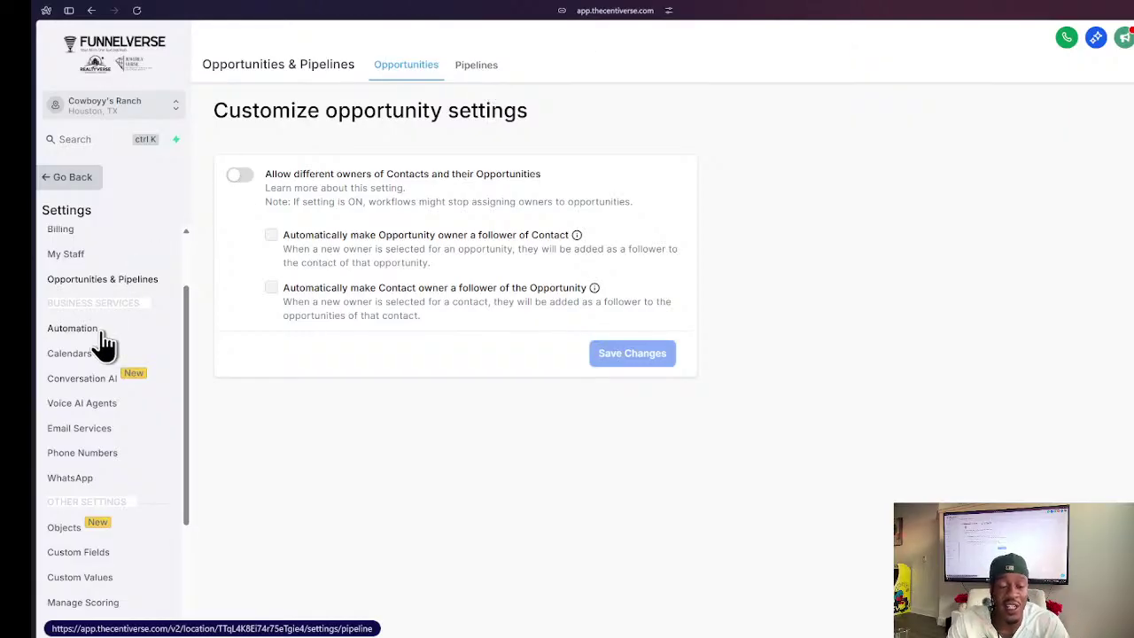
{"action": "left_click", "coordinate": [472, 71]}
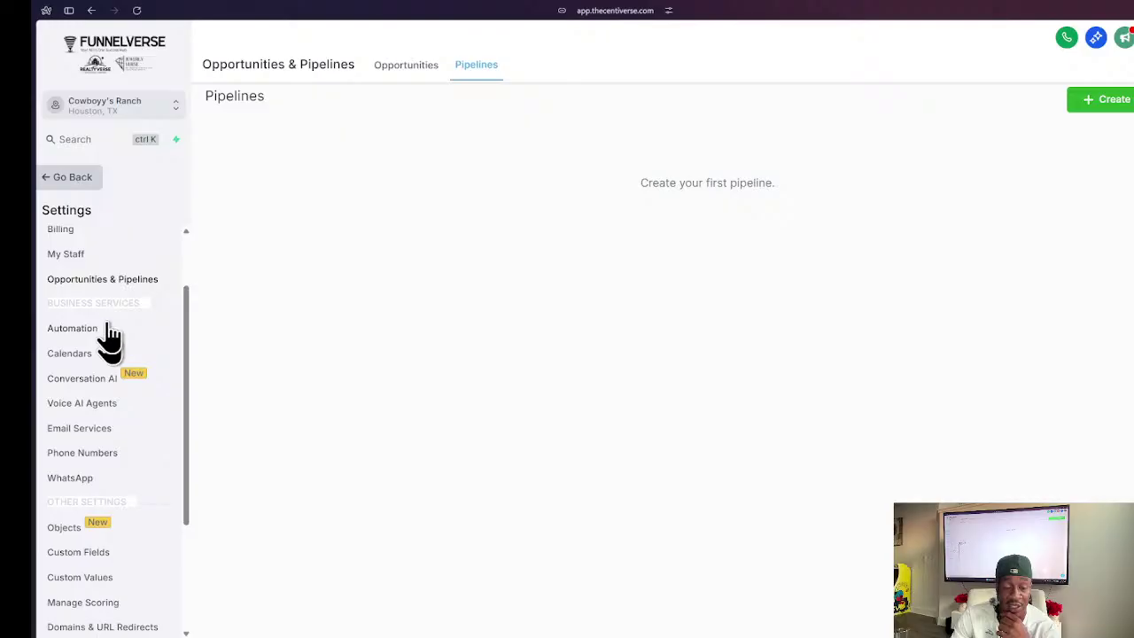
- Open the Automation settings and review the email notification and Pause Workflow sections of Global Workflow Settings
{"action": "scroll", "coordinate": [128, 345], "scroll_direction": "up", "scroll_amount": 2}
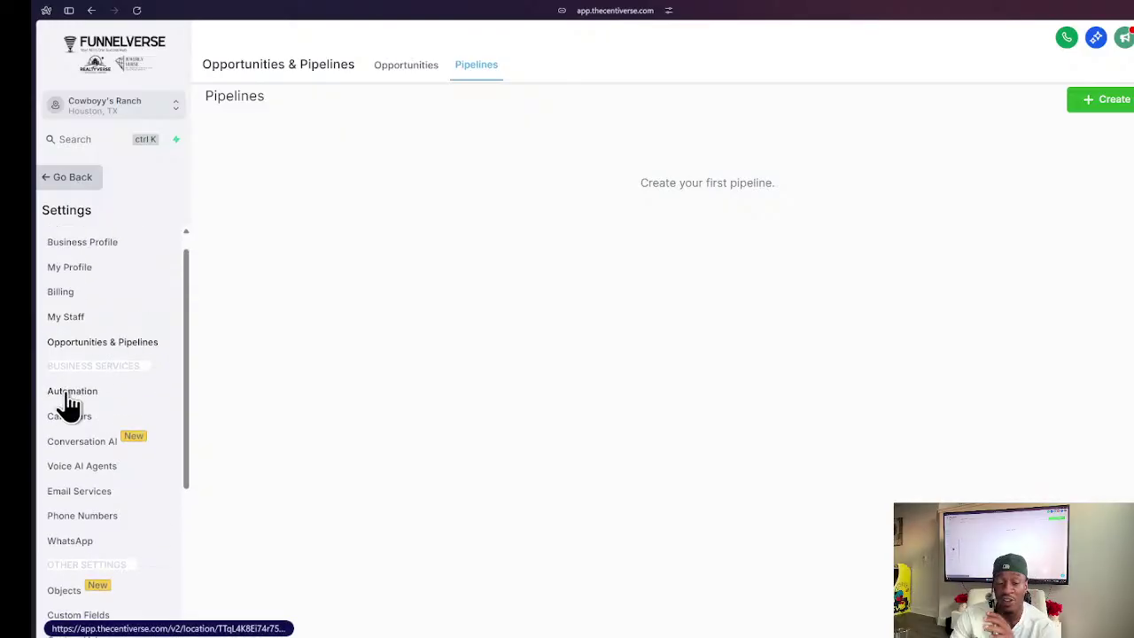
{"action": "scroll", "coordinate": [68, 405], "scroll_direction": "up", "scroll_amount": 1}
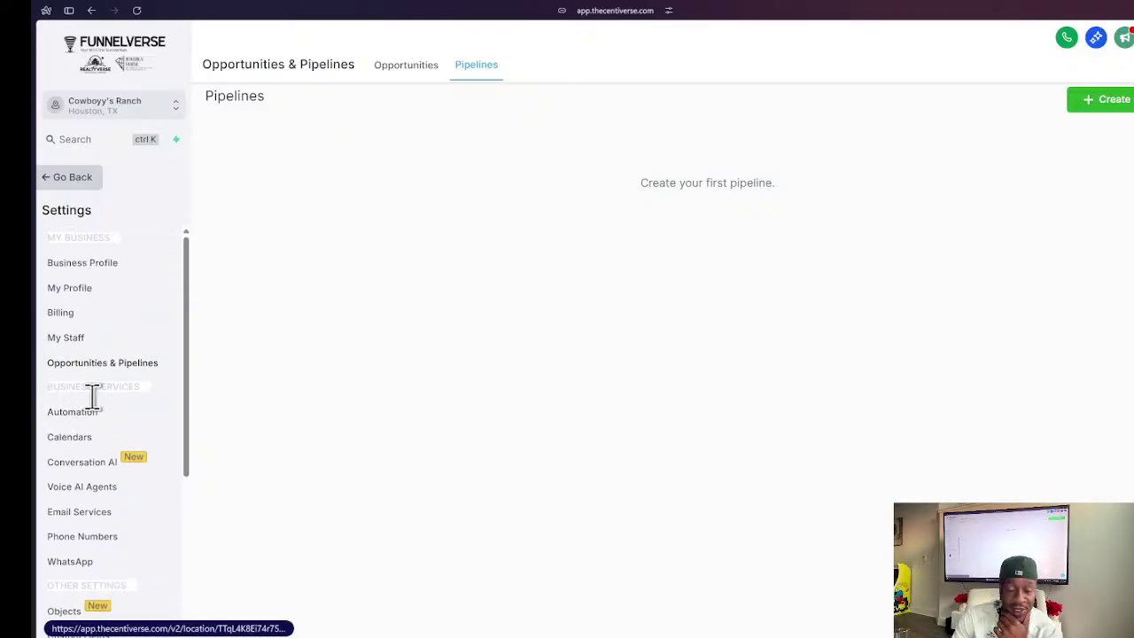
{"action": "scroll", "coordinate": [72, 359], "scroll_direction": "down", "scroll_amount": 1}
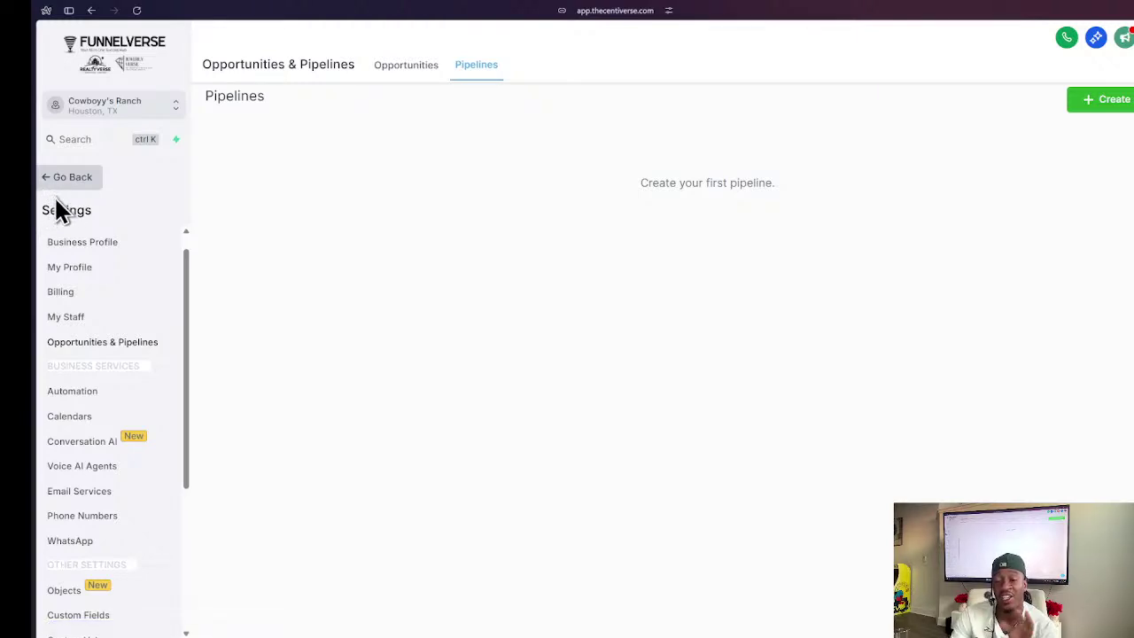
{"action": "left_click", "coordinate": [95, 402]}
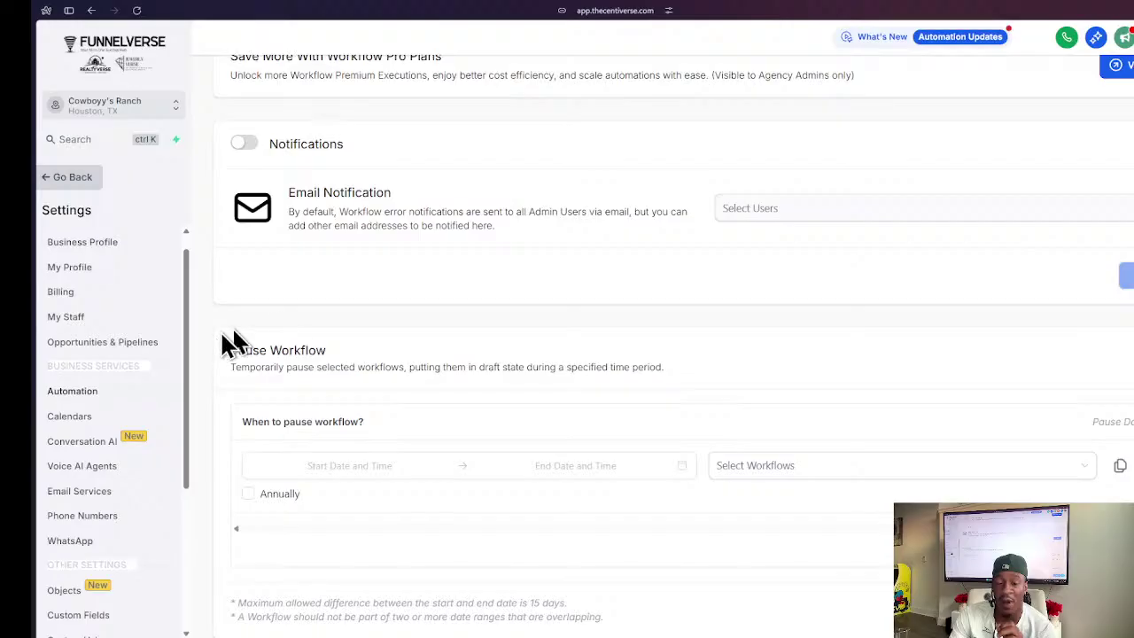
{"action": "scroll", "coordinate": [292, 323], "scroll_direction": "up", "scroll_amount": 2}
{"action": "scroll", "coordinate": [295, 165], "scroll_direction": "down", "scroll_amount": 1}
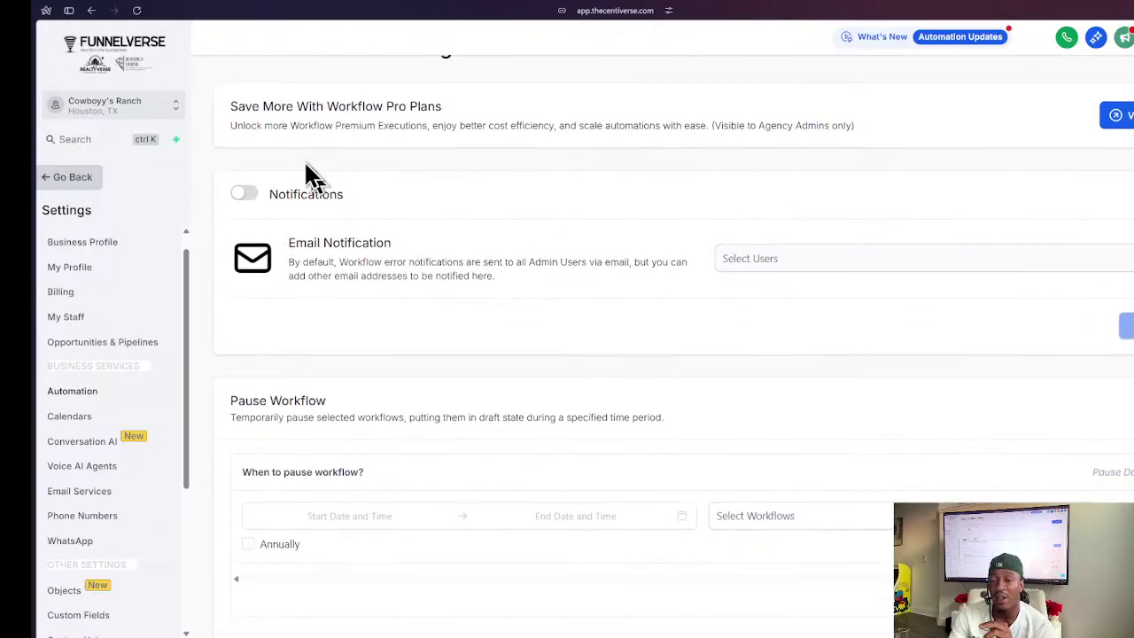
{"action": "scroll", "coordinate": [348, 213], "scroll_direction": "up", "scroll_amount": 1}
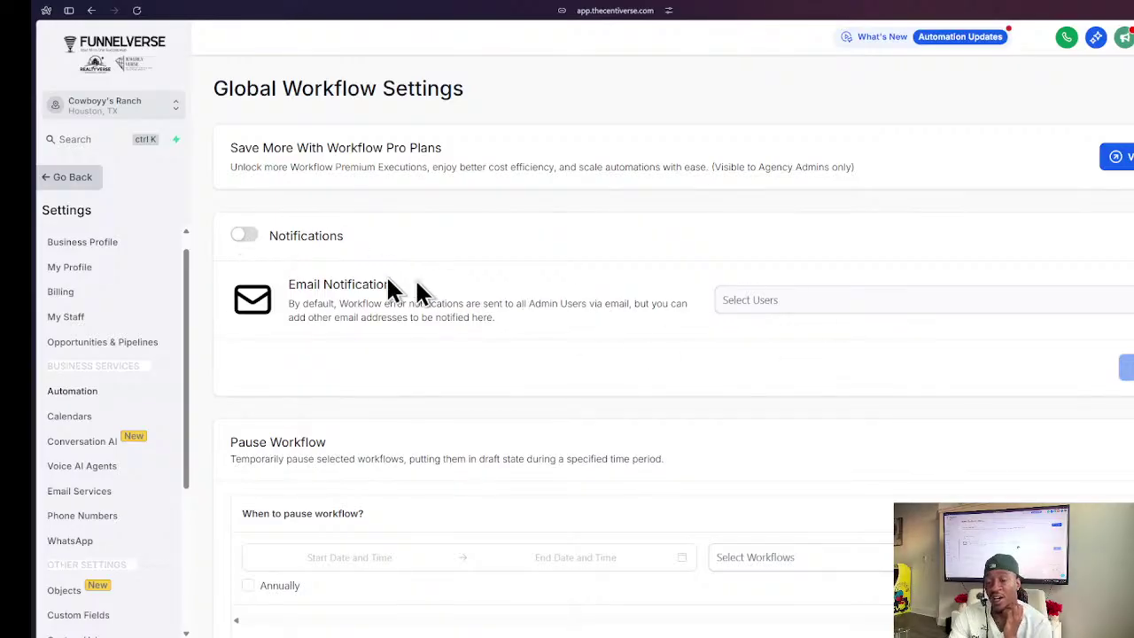
{"action": "scroll", "coordinate": [497, 351], "scroll_direction": "down", "scroll_amount": 2}
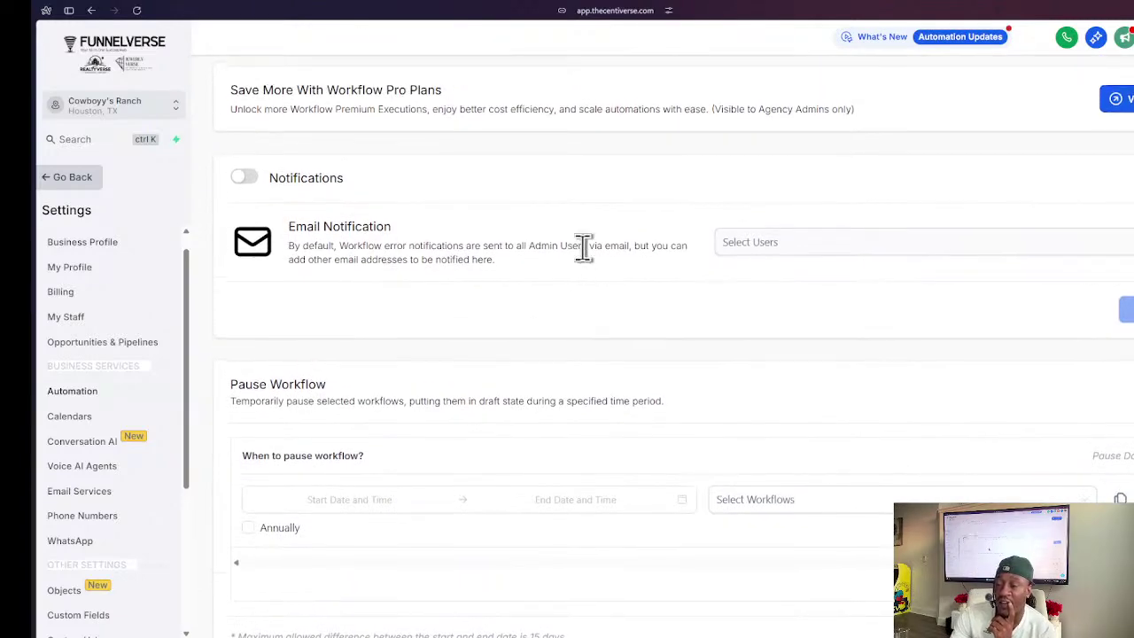
{"action": "scroll", "coordinate": [319, 390], "scroll_direction": "down", "scroll_amount": 2}
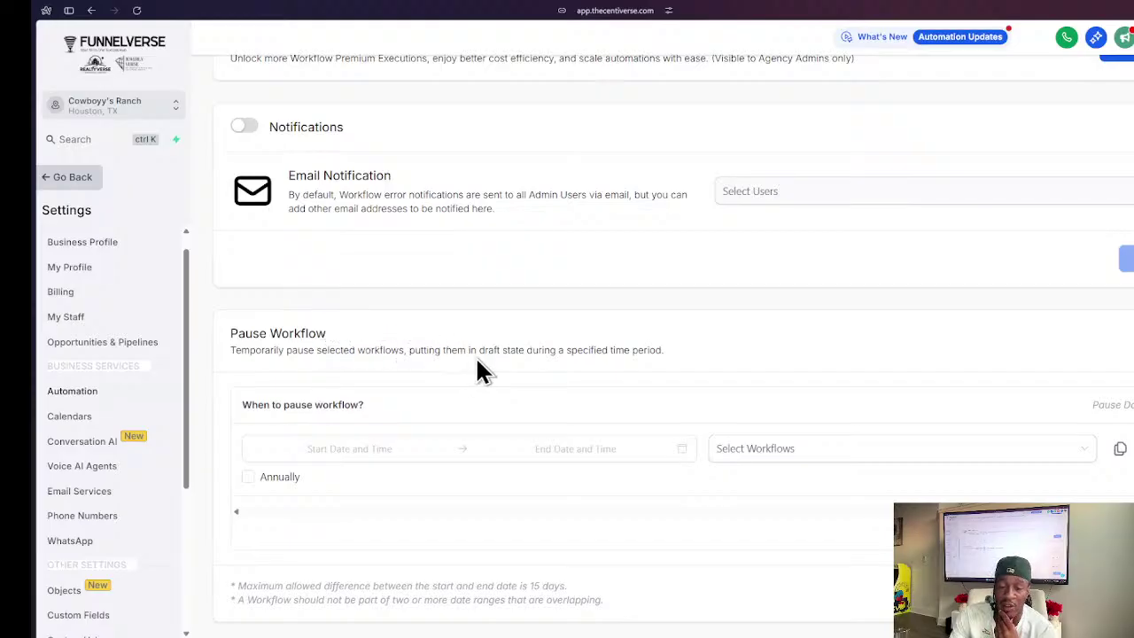
- Look through the workflows that can be chosen for pausing, and close the list without selecting any
{"action": "left_click", "coordinate": [752, 457]}
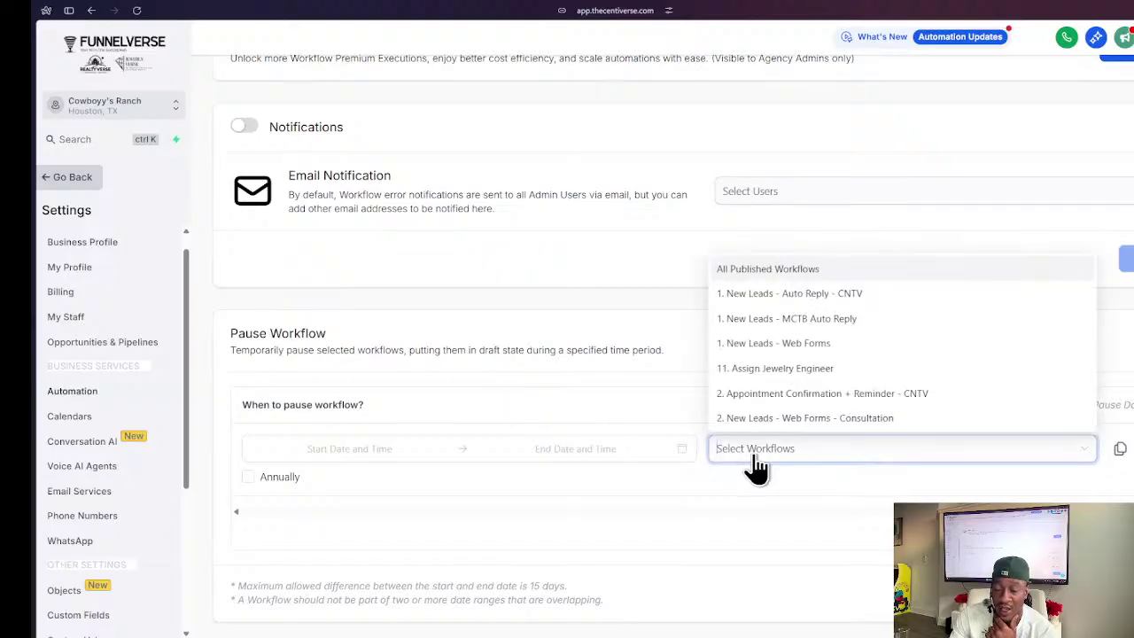
{"action": "scroll", "coordinate": [767, 390], "scroll_direction": "down", "scroll_amount": 5}
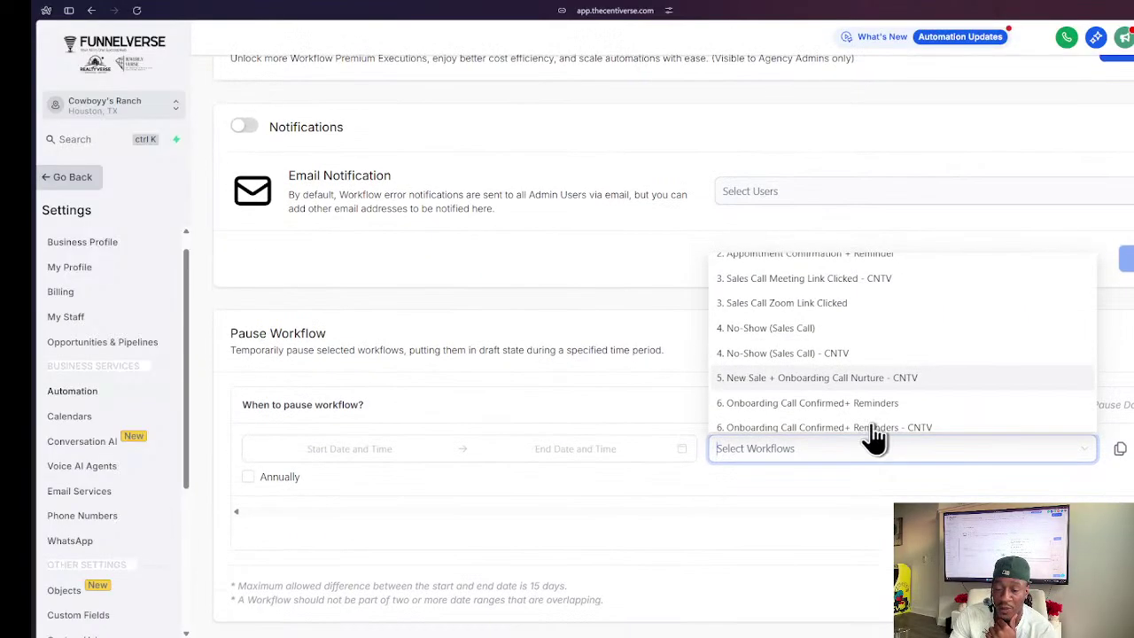
{"action": "scroll", "coordinate": [859, 411], "scroll_direction": "down", "scroll_amount": 3}
{"action": "left_click", "coordinate": [593, 390]}
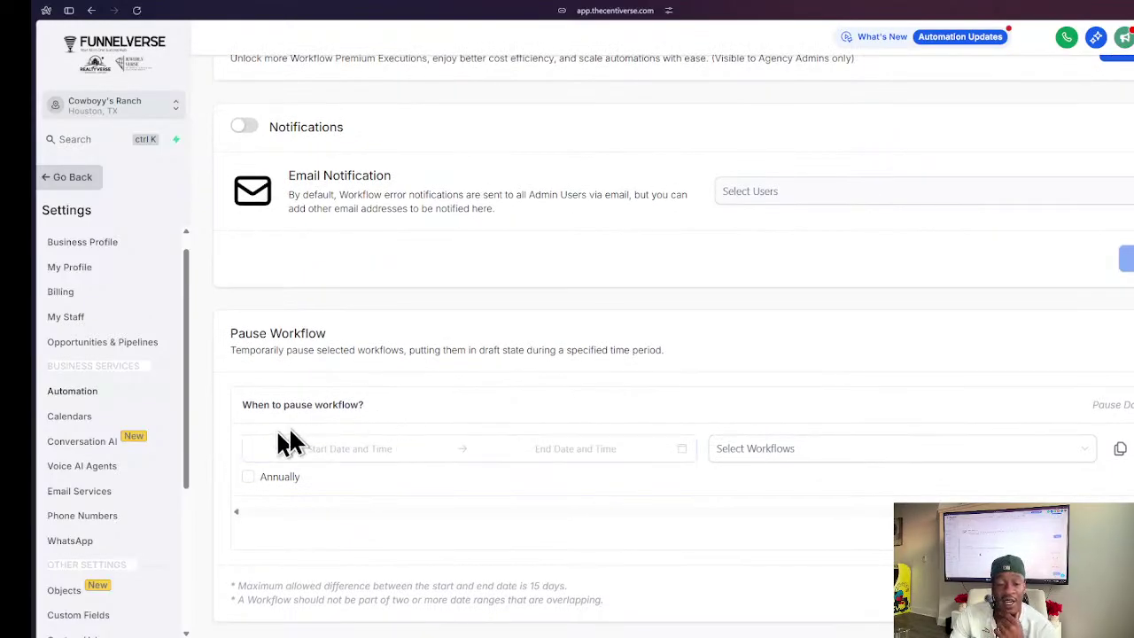
- Look over the Global Workflow Settings page again and the settings categories from My Business through Other Settings
{"action": "scroll", "coordinate": [221, 417], "scroll_direction": "up", "scroll_amount": 1}
{"action": "scroll", "coordinate": [223, 304], "scroll_direction": "down", "scroll_amount": 1}
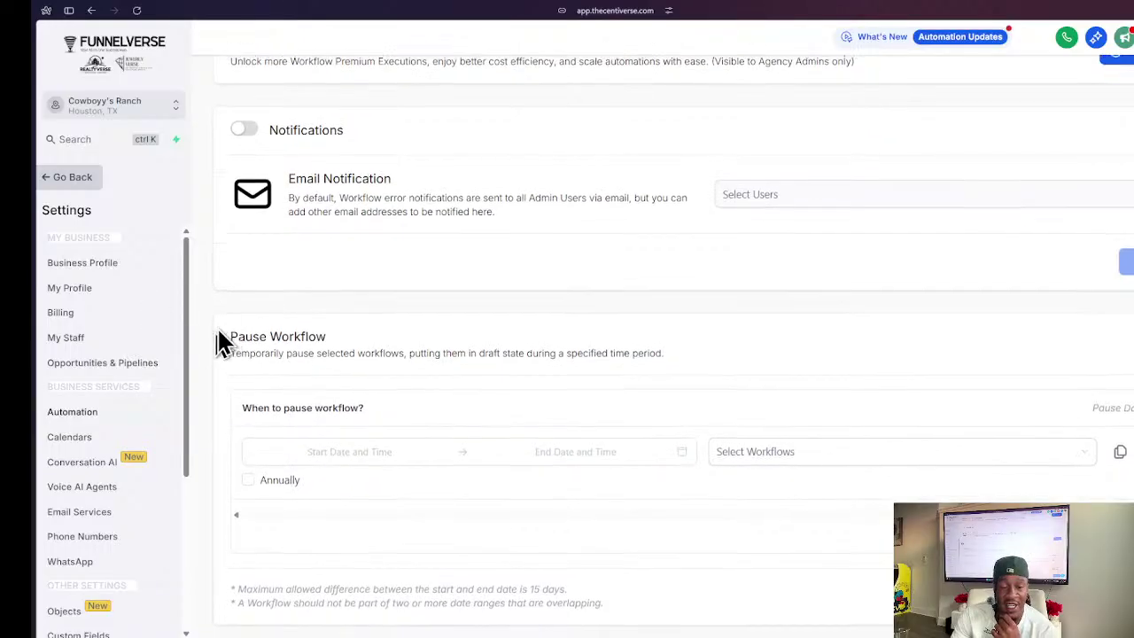
{"action": "scroll", "coordinate": [222, 339], "scroll_direction": "up", "scroll_amount": 3}
{"action": "scroll", "coordinate": [107, 389], "scroll_direction": "down", "scroll_amount": 1}
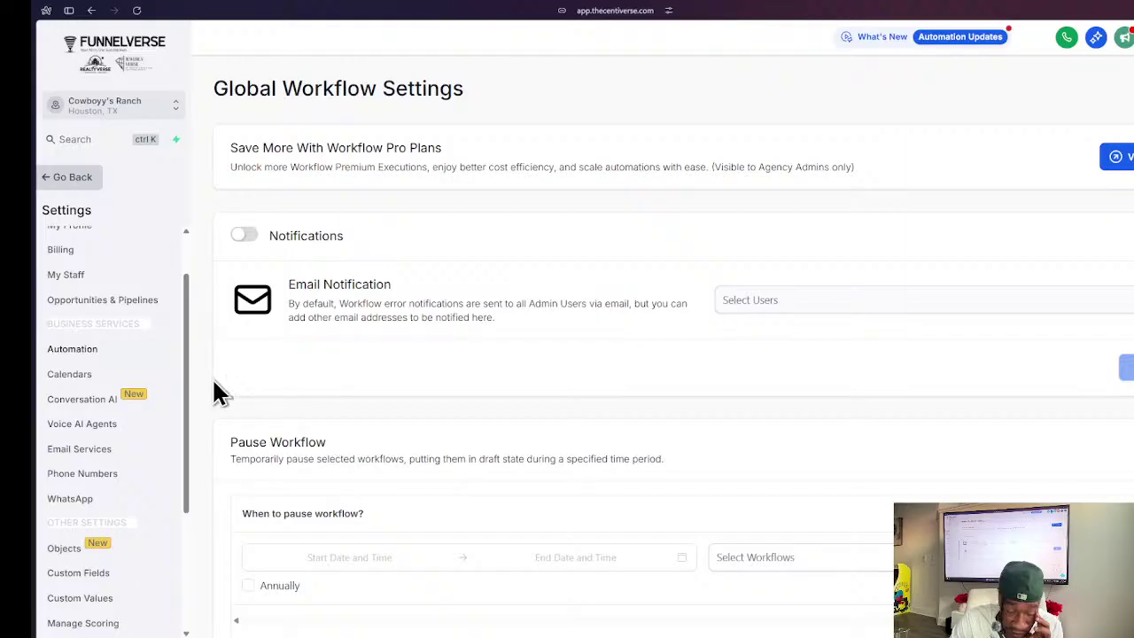
{"action": "scroll", "coordinate": [119, 363], "scroll_direction": "down", "scroll_amount": 1}
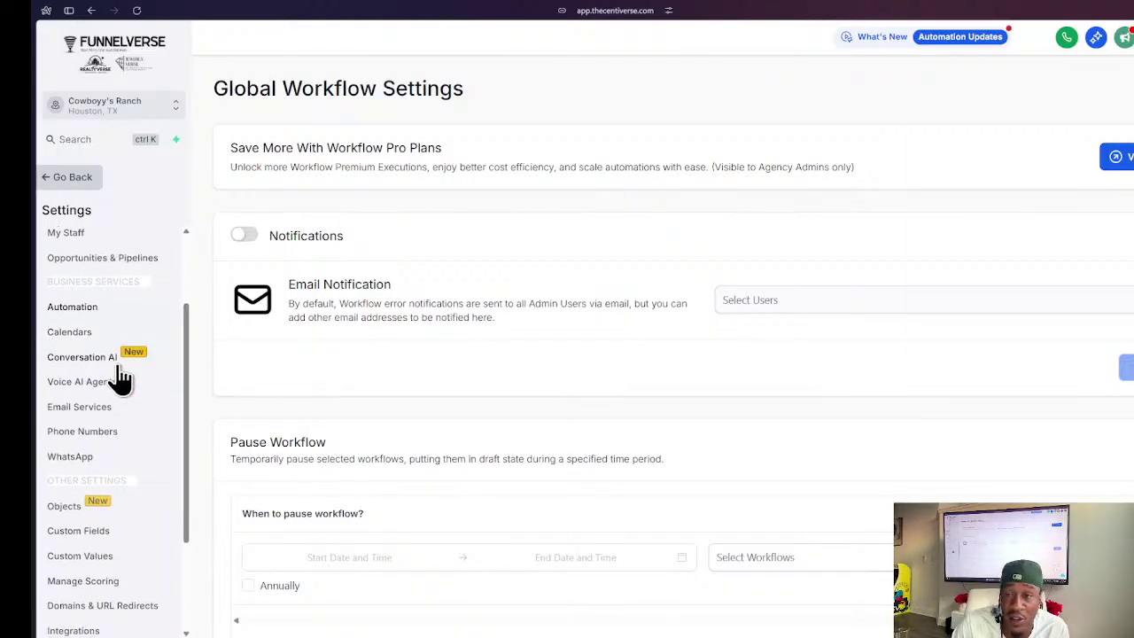
{"action": "scroll", "coordinate": [116, 368], "scroll_direction": "down", "scroll_amount": 1}
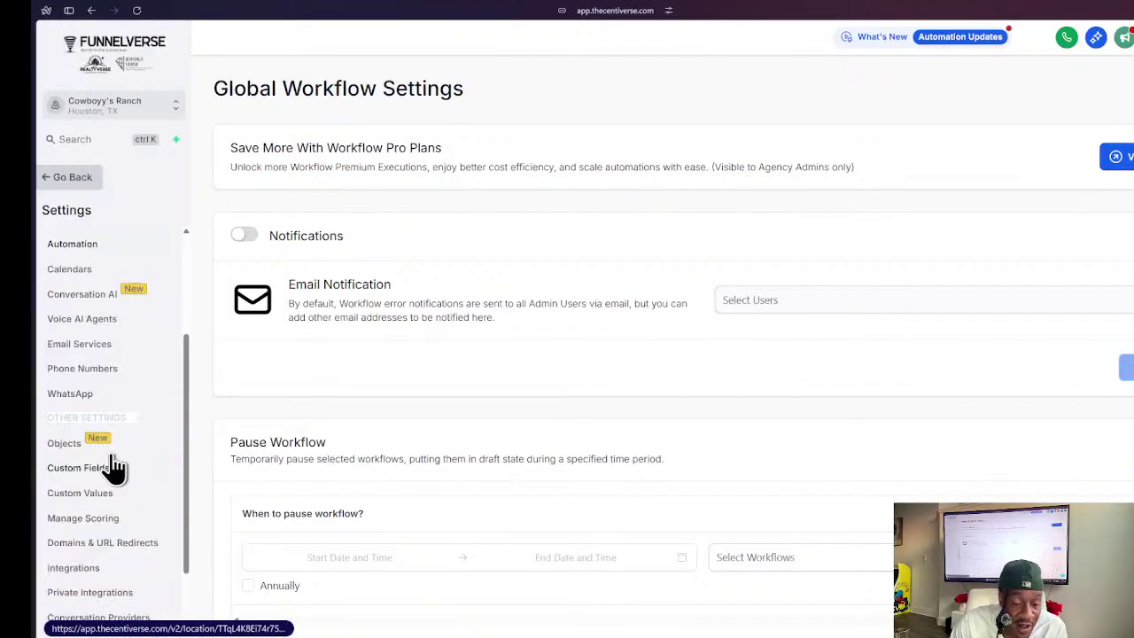
{"action": "scroll", "coordinate": [112, 456], "scroll_direction": "up", "scroll_amount": 3}
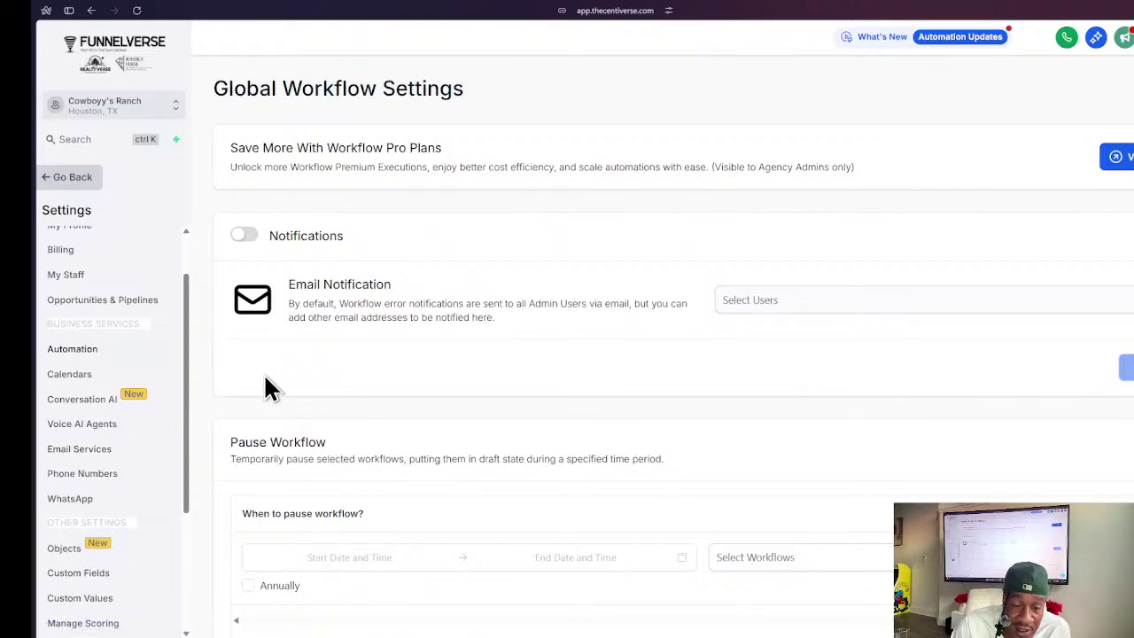
{"action": "scroll", "coordinate": [268, 395], "scroll_direction": "down", "scroll_amount": 2}
{"action": "scroll", "coordinate": [88, 399], "scroll_direction": "up", "scroll_amount": 2}
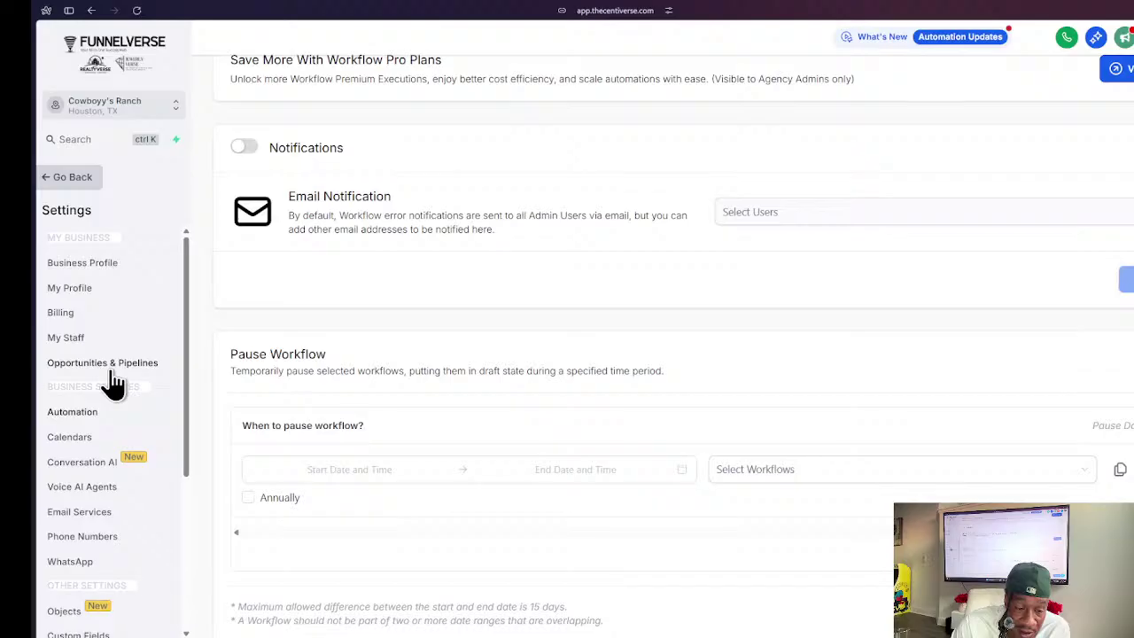
- Open the Calendars settings and look over the calendar group options, the Service Menu and the Rooms list
{"action": "left_click", "coordinate": [93, 438]}
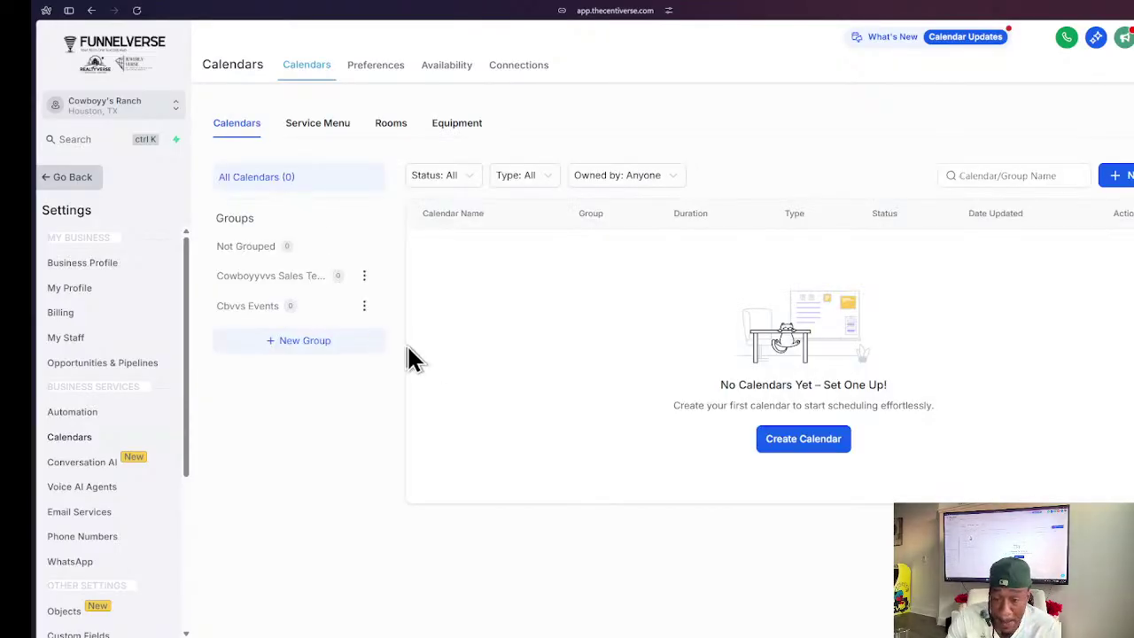
{"action": "left_click", "coordinate": [363, 276]}
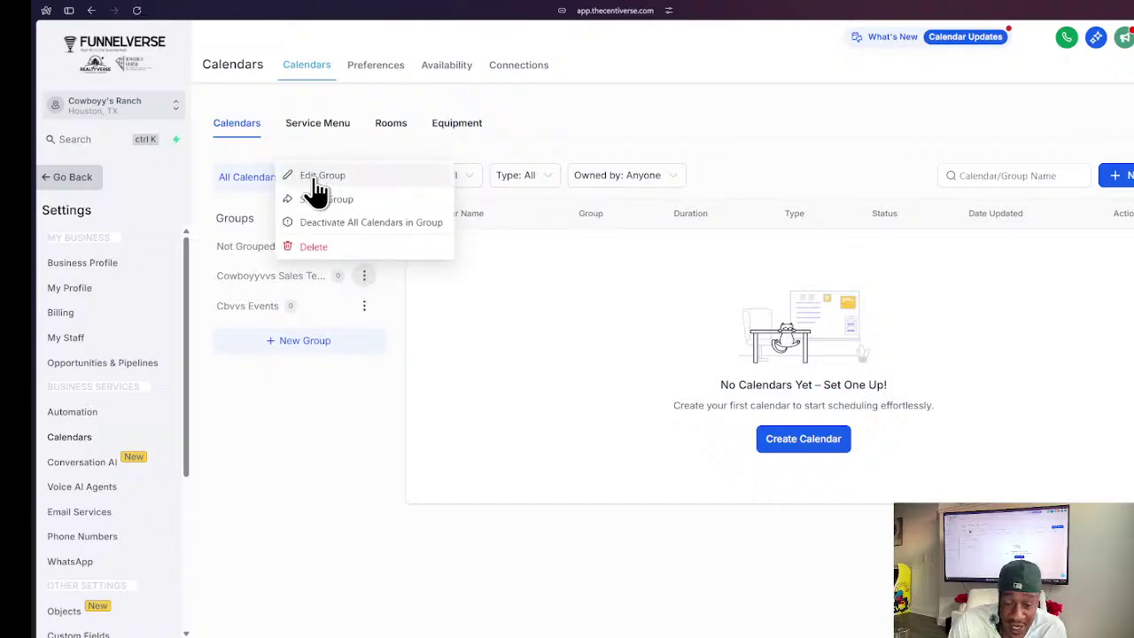
{"action": "left_click", "coordinate": [337, 139]}
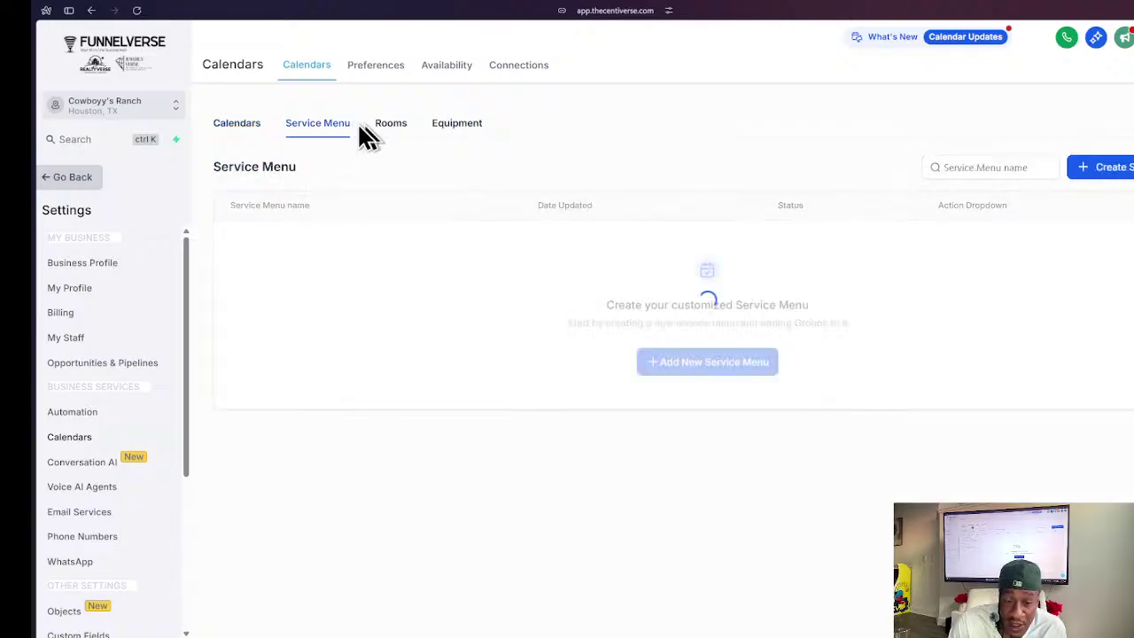
{"action": "left_click", "coordinate": [388, 138]}
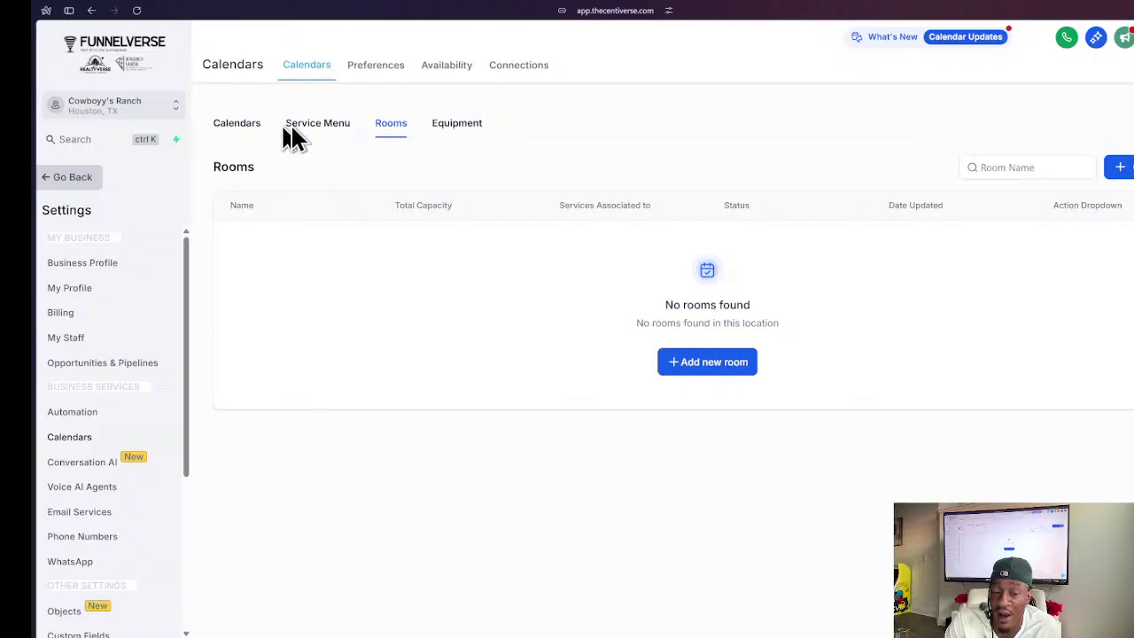
- Review the meeting location choices in the calendar preferences and the timezone and weekly working hours under Availability
{"action": "left_click", "coordinate": [395, 71]}
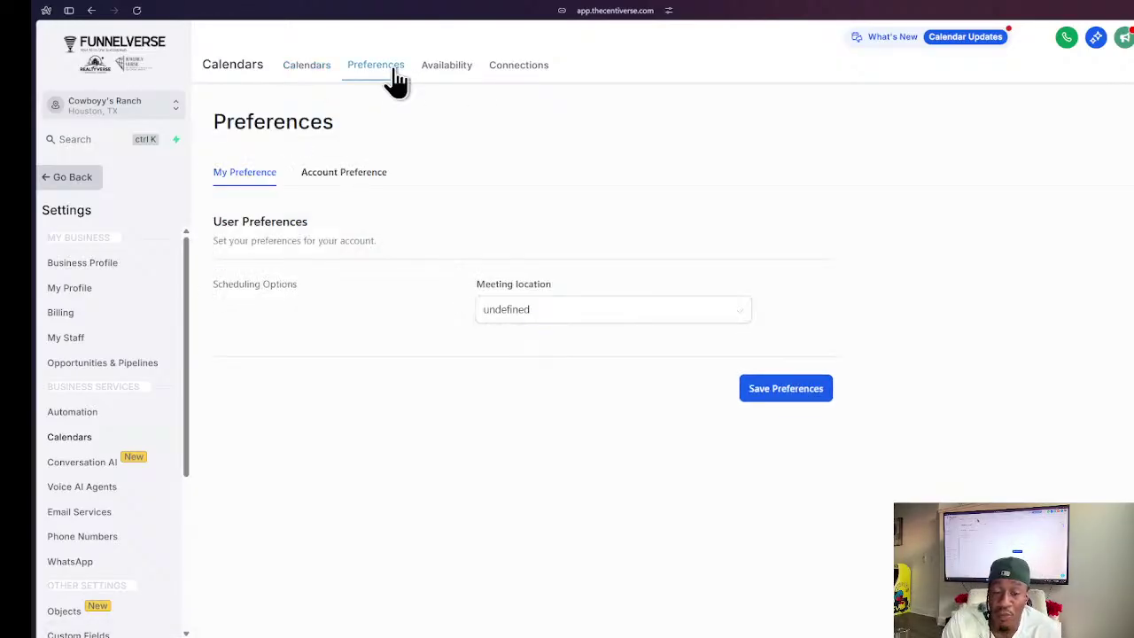
{"action": "left_click", "coordinate": [494, 323]}
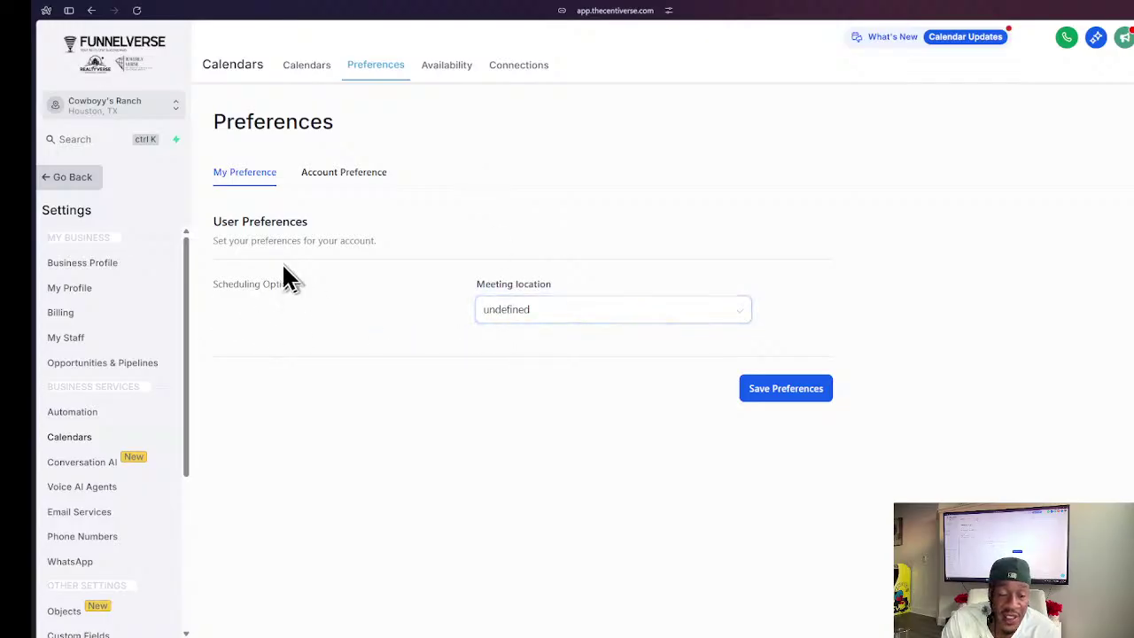
{"action": "left_click", "coordinate": [520, 312]}
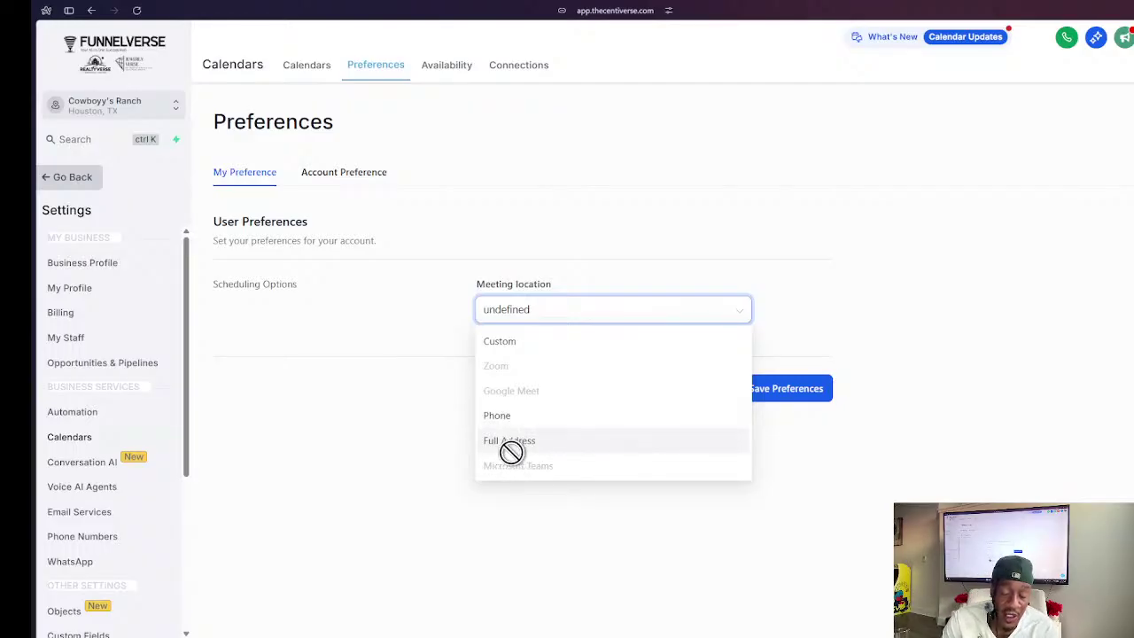
{"action": "left_click", "coordinate": [447, 66]}
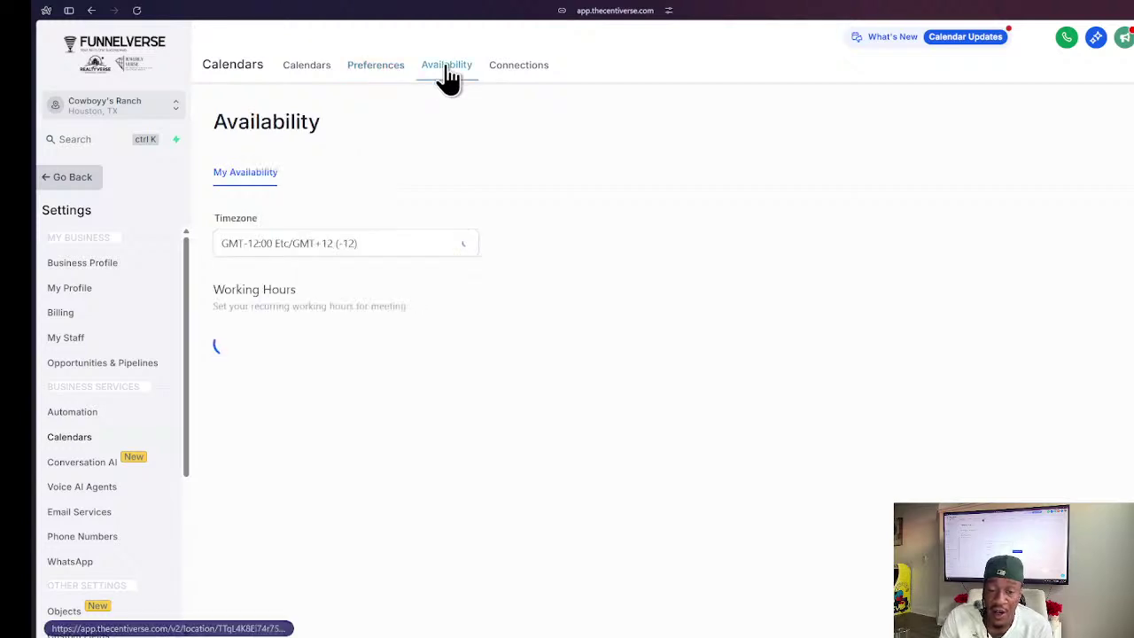
{"action": "scroll", "coordinate": [299, 311], "scroll_direction": "down", "scroll_amount": 3}
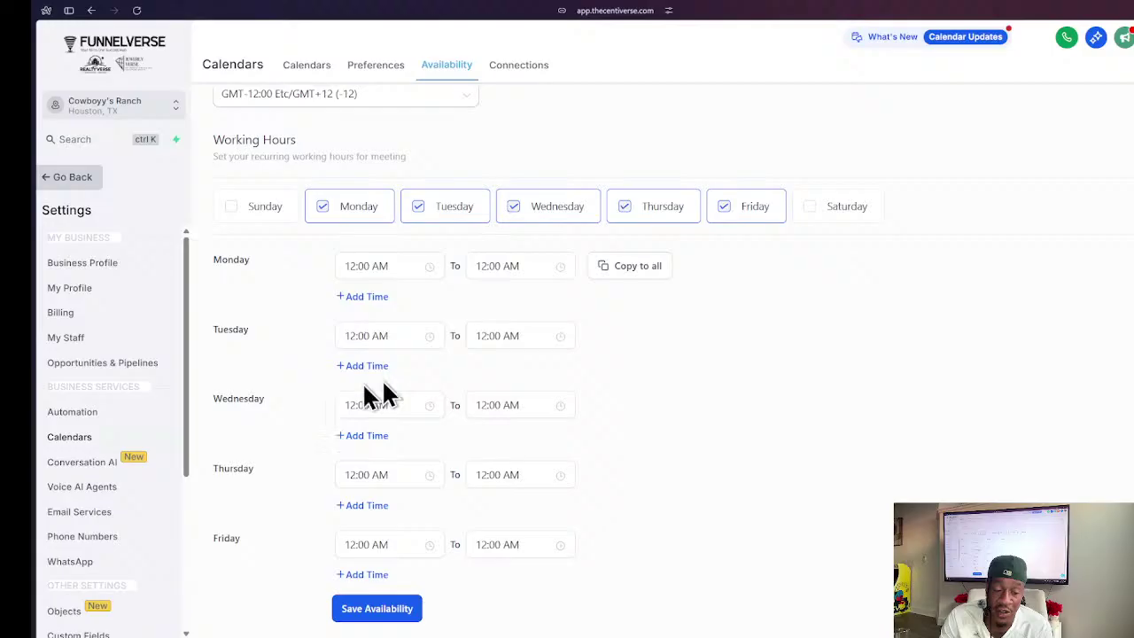
{"action": "scroll", "coordinate": [468, 354], "scroll_direction": "up", "scroll_amount": 3}
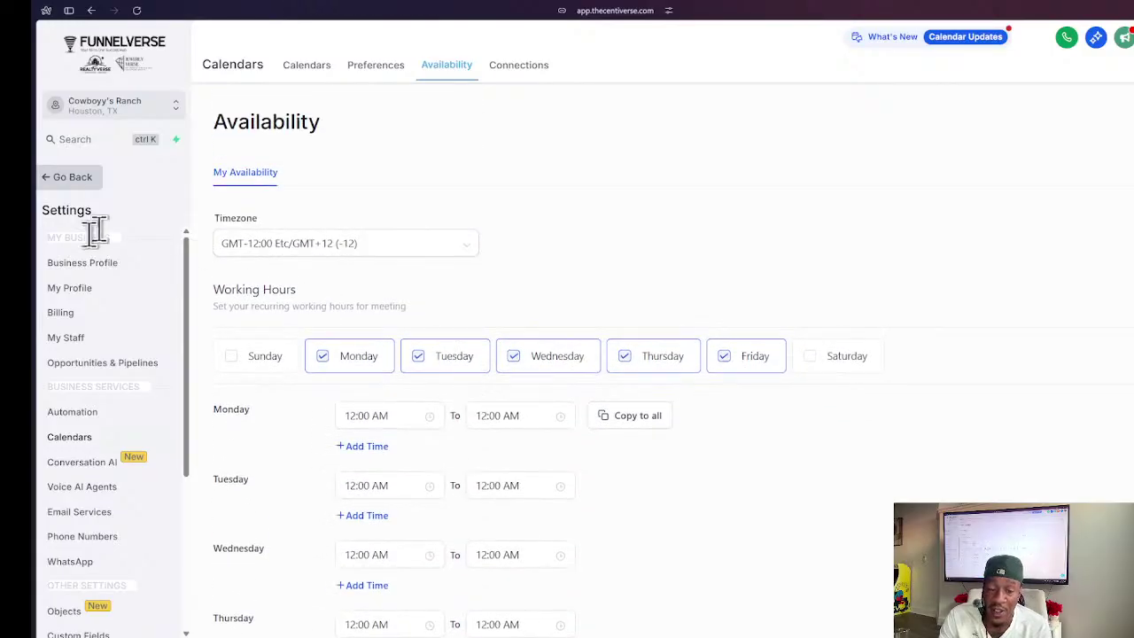
- View the calendar Connections and review the connected, linked and conflict calendar sections
{"action": "left_click", "coordinate": [518, 70]}
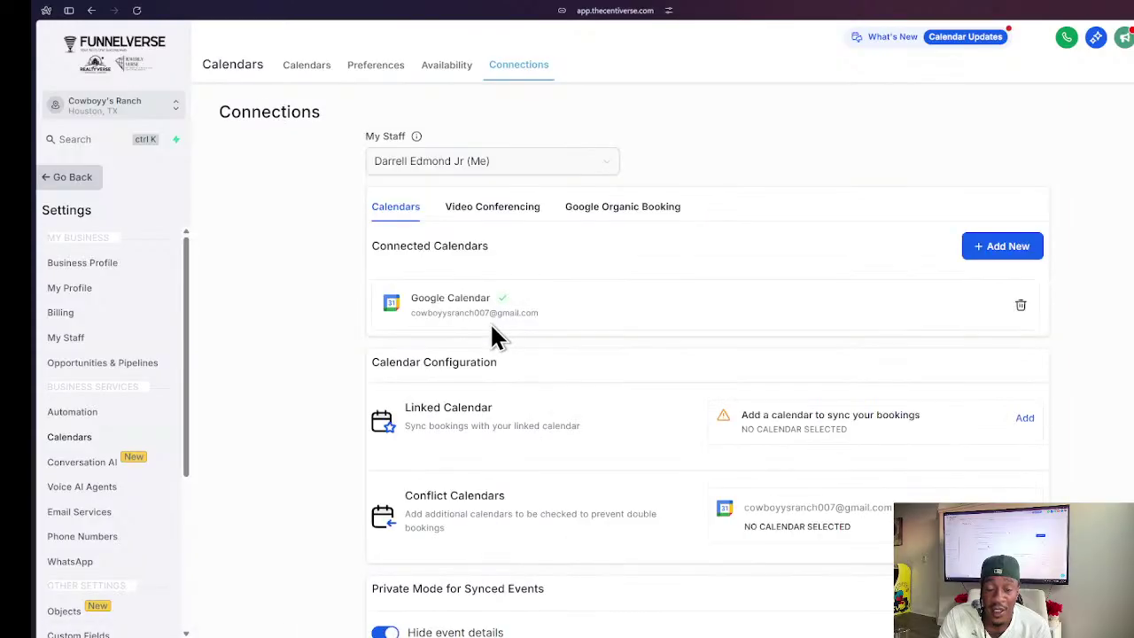
{"action": "scroll", "coordinate": [490, 334], "scroll_direction": "down", "scroll_amount": 2}
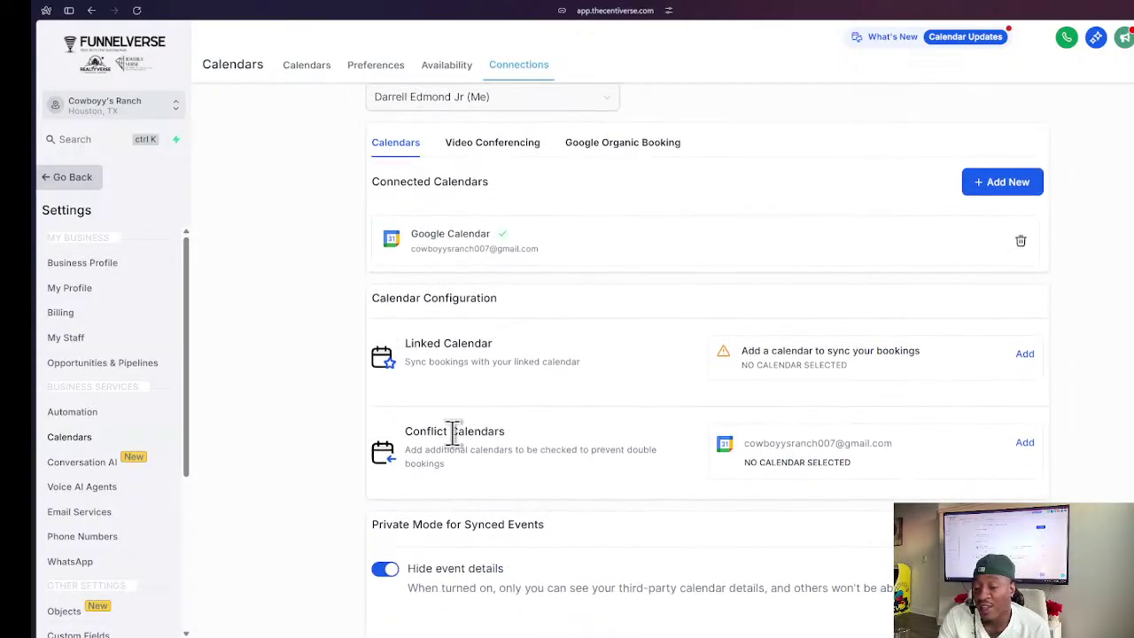
{"action": "mouse_move", "coordinate": [49, 403]}
{"action": "scroll", "coordinate": [835, 278], "scroll_direction": "up", "scroll_amount": 1}
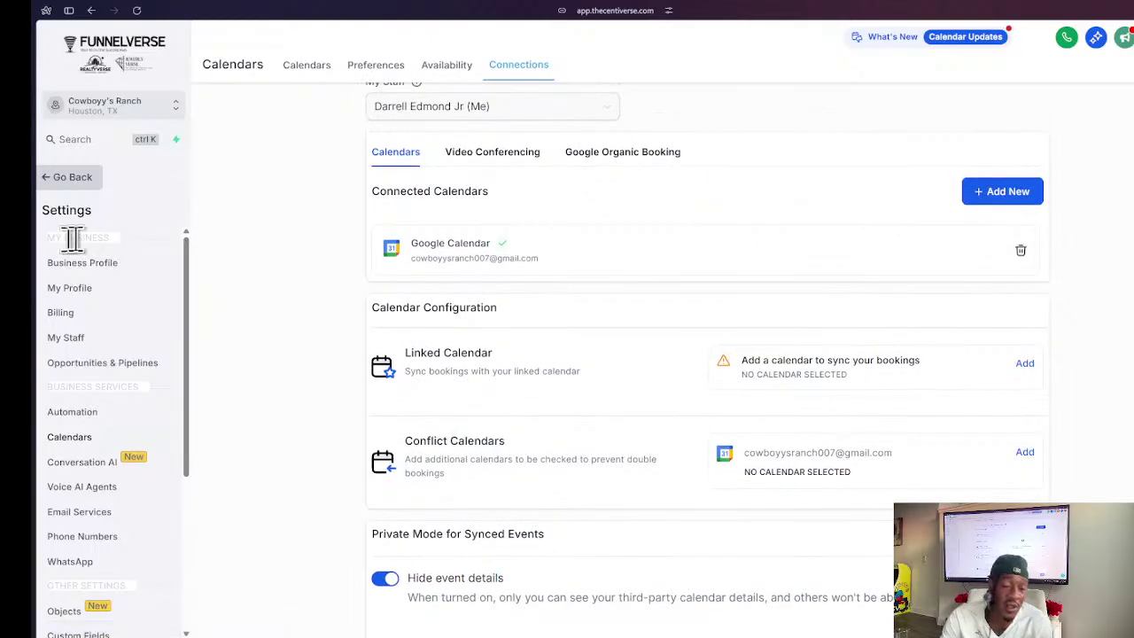
- Look over the Conversation AI Agents page and open the Voice AI Agents settings
{"action": "left_click", "coordinate": [100, 470]}
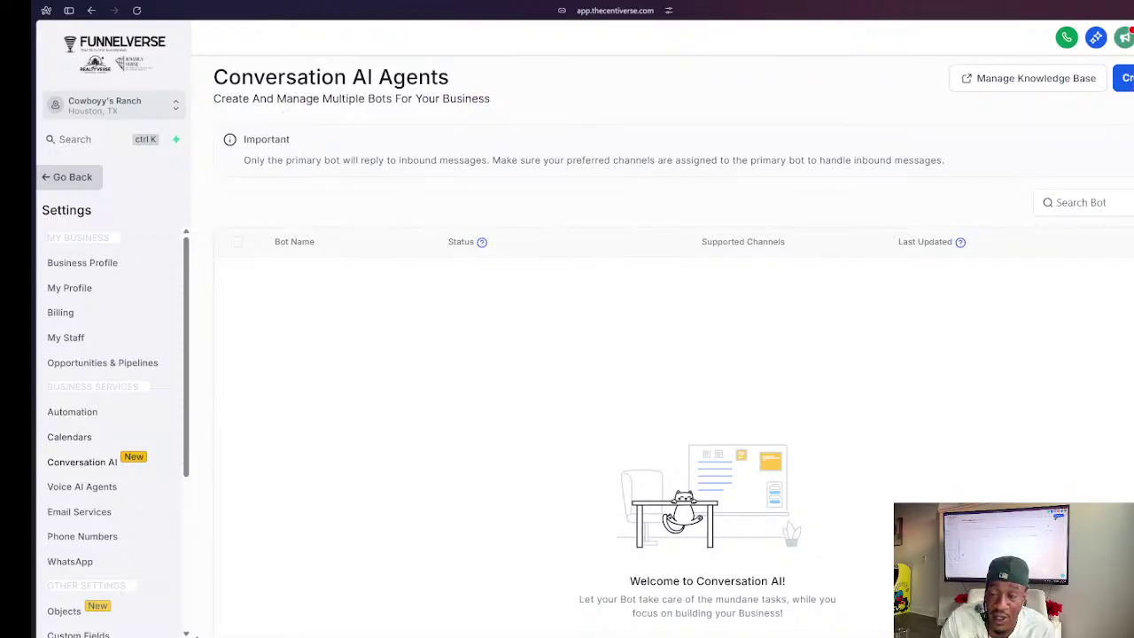
{"action": "scroll", "coordinate": [1001, 204], "scroll_direction": "down", "scroll_amount": 2}
{"action": "scroll", "coordinate": [940, 215], "scroll_direction": "up", "scroll_amount": 2}
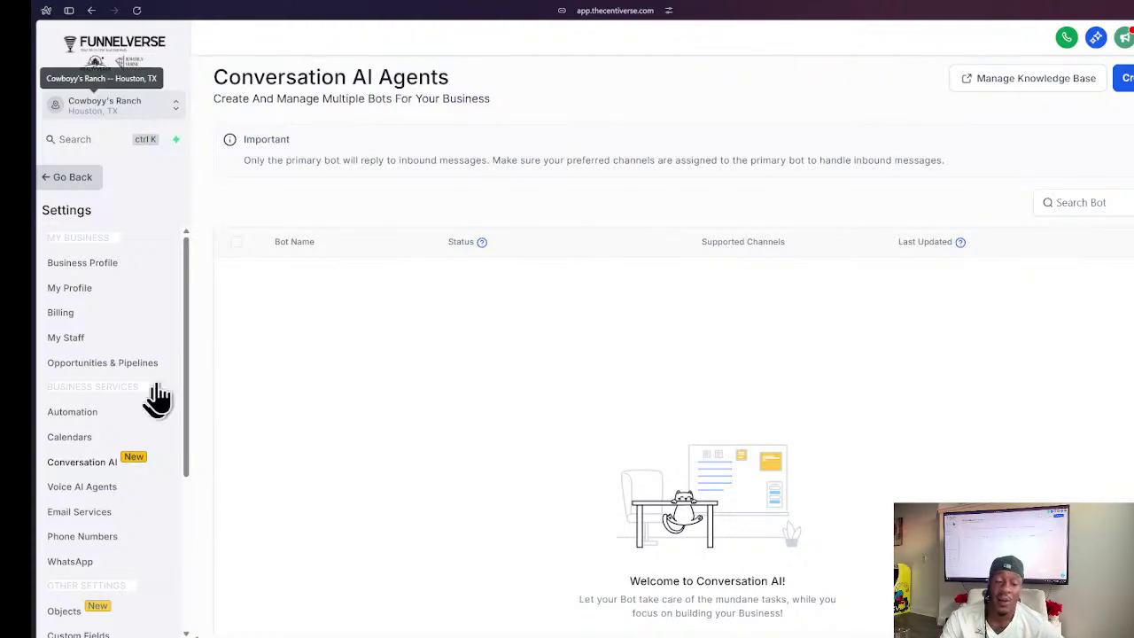
{"action": "scroll", "coordinate": [88, 336], "scroll_direction": "down", "scroll_amount": 2}
{"action": "scroll", "coordinate": [91, 416], "scroll_direction": "up", "scroll_amount": 1}
{"action": "scroll", "coordinate": [91, 416], "scroll_direction": "up", "scroll_amount": 1}
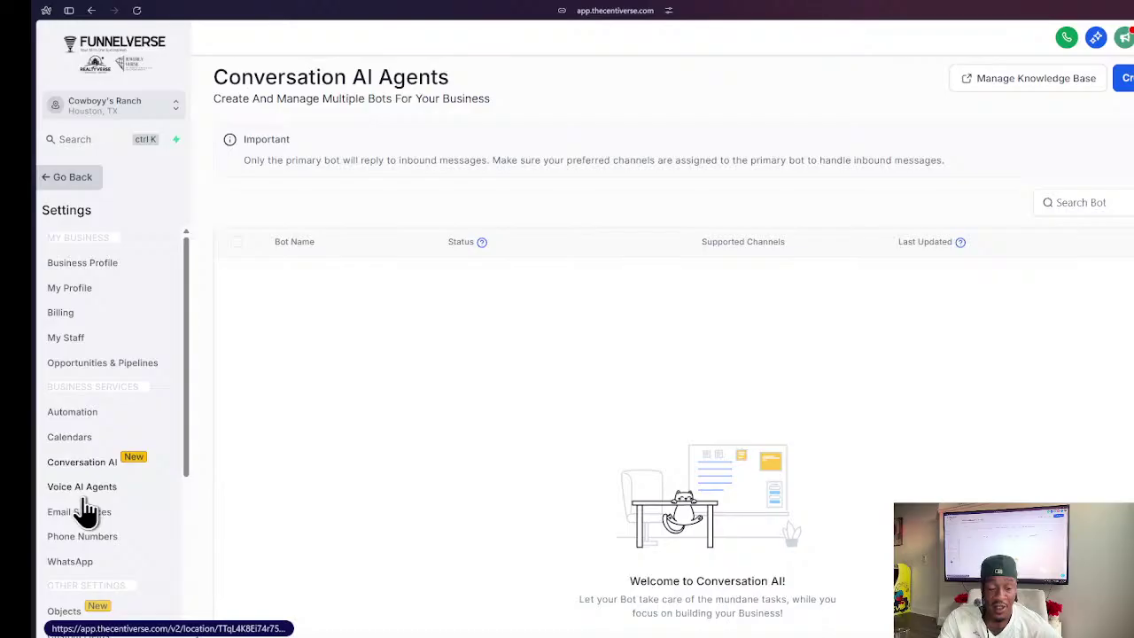
{"action": "left_click", "coordinate": [78, 490]}
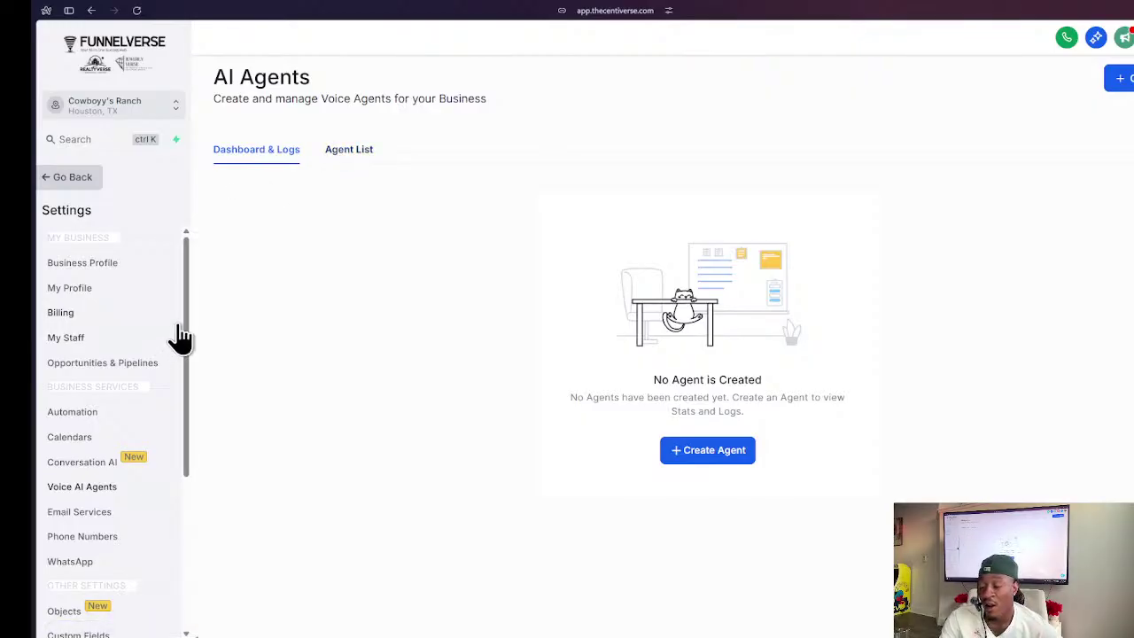
- Open the Email Services settings, read the reasons for a dedicated sending domain, and dismiss the notification
{"action": "scroll", "coordinate": [106, 409], "scroll_direction": "down", "scroll_amount": 3}
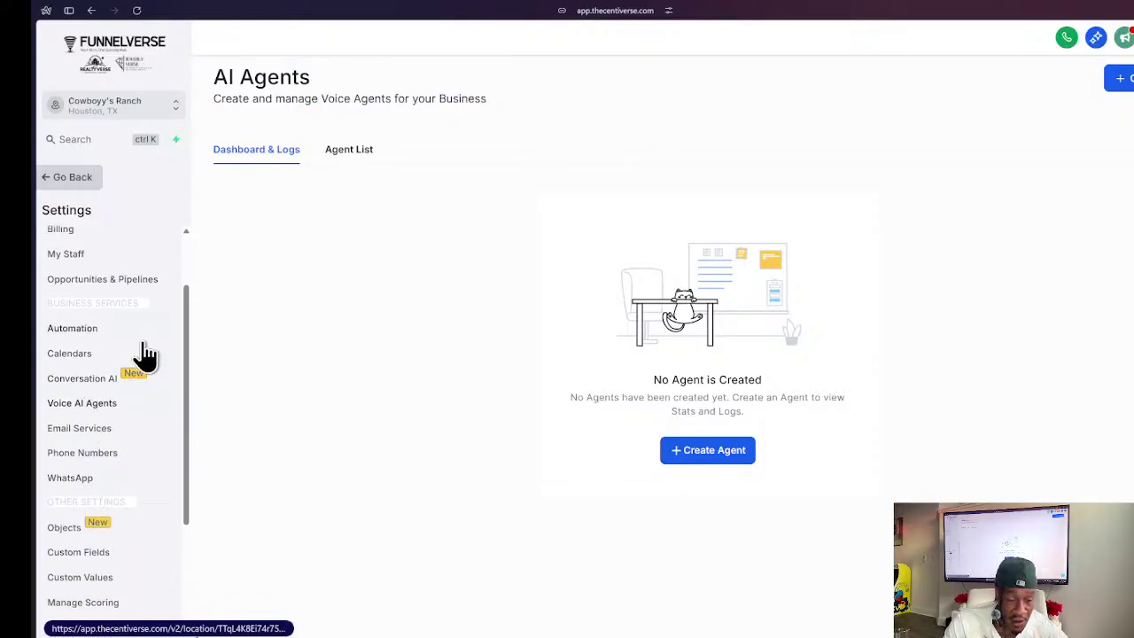
{"action": "scroll", "coordinate": [124, 359], "scroll_direction": "up", "scroll_amount": 3}
{"action": "scroll", "coordinate": [89, 358], "scroll_direction": "down", "scroll_amount": 4}
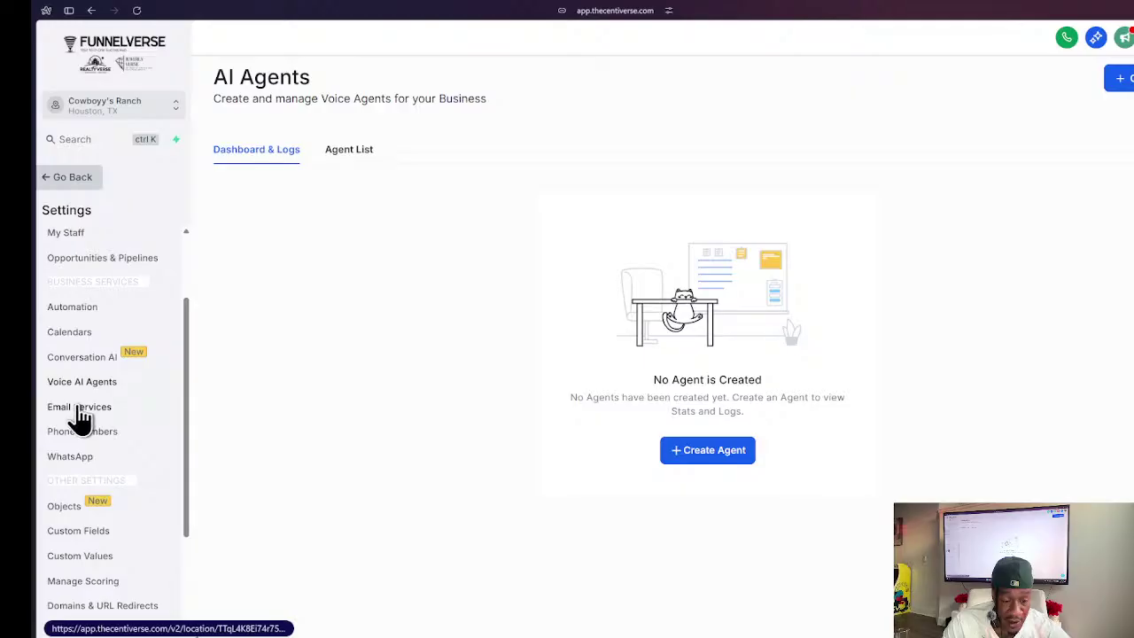
{"action": "left_click", "coordinate": [78, 408]}
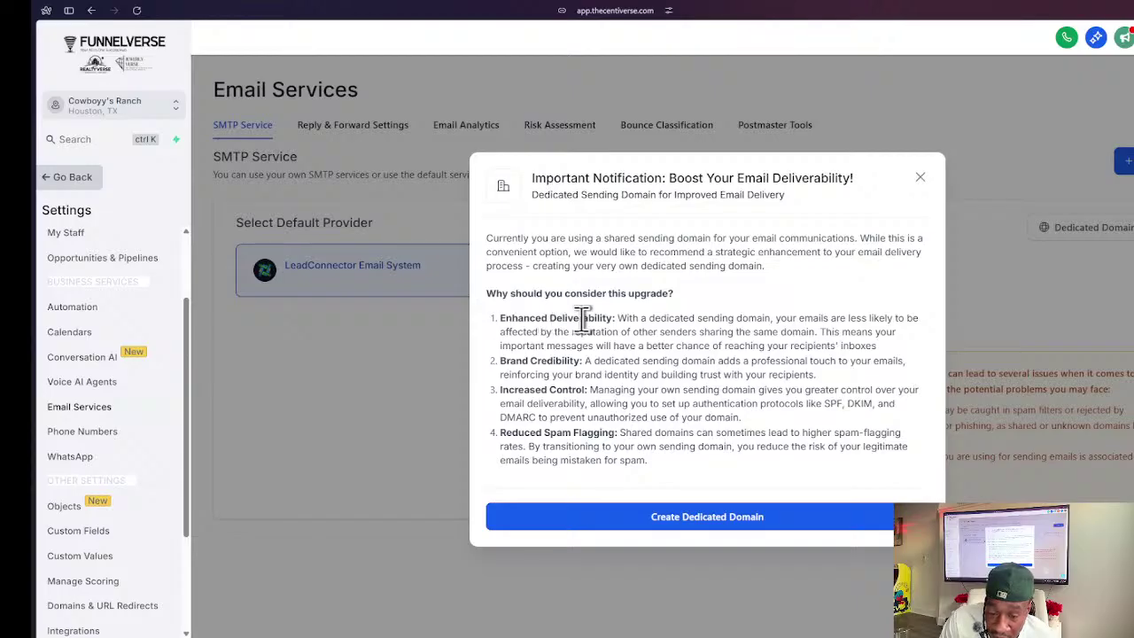
{"action": "left_click_drag", "start_coordinate": [501, 361], "coordinate": [605, 361]}
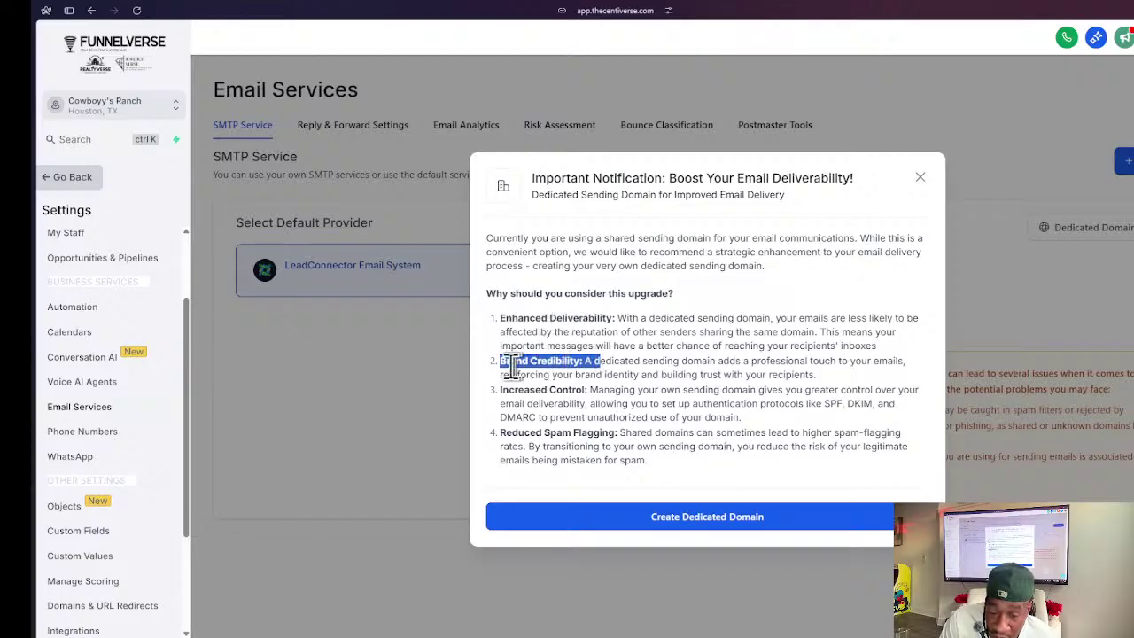
{"action": "left_click_drag", "start_coordinate": [502, 390], "coordinate": [588, 390]}
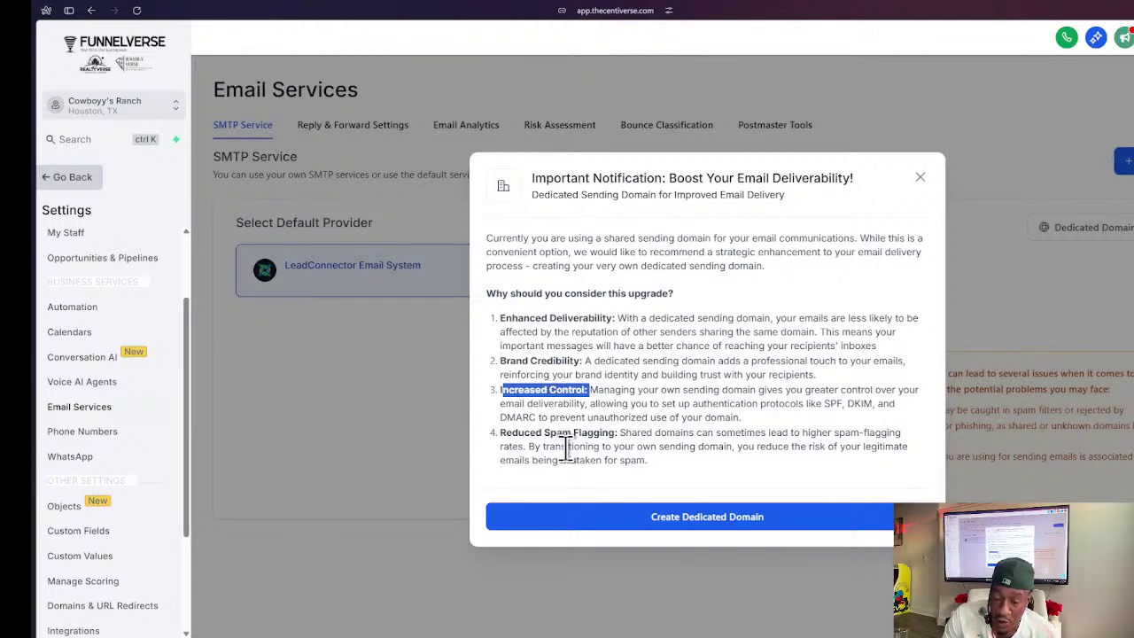
{"action": "left_click_drag", "start_coordinate": [501, 432], "coordinate": [722, 434]}
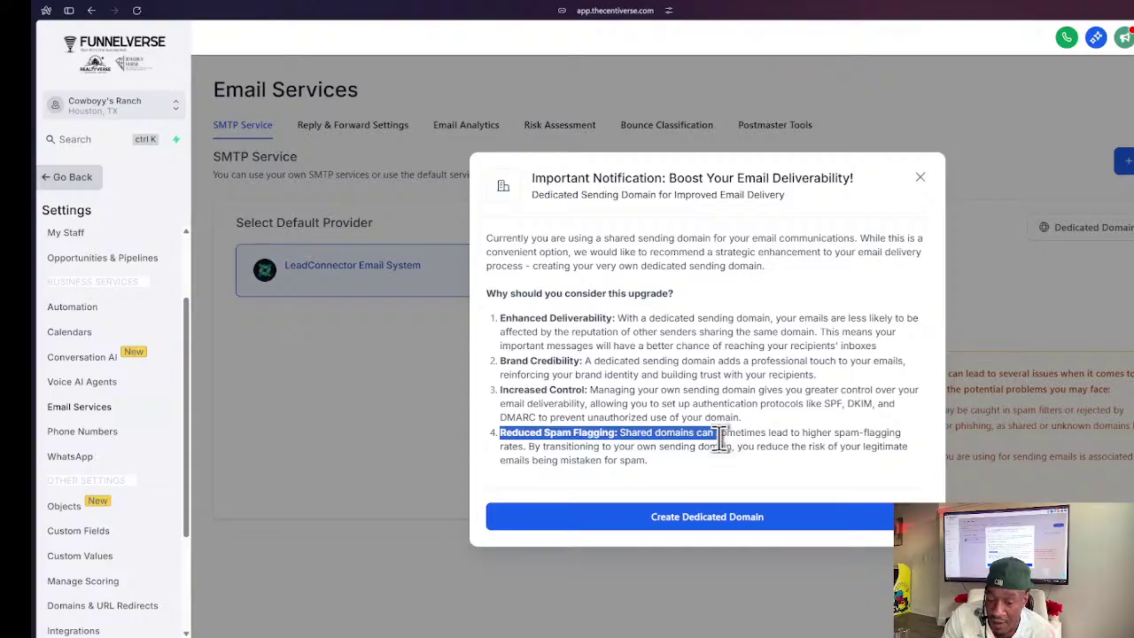
{"action": "left_click", "coordinate": [920, 180]}
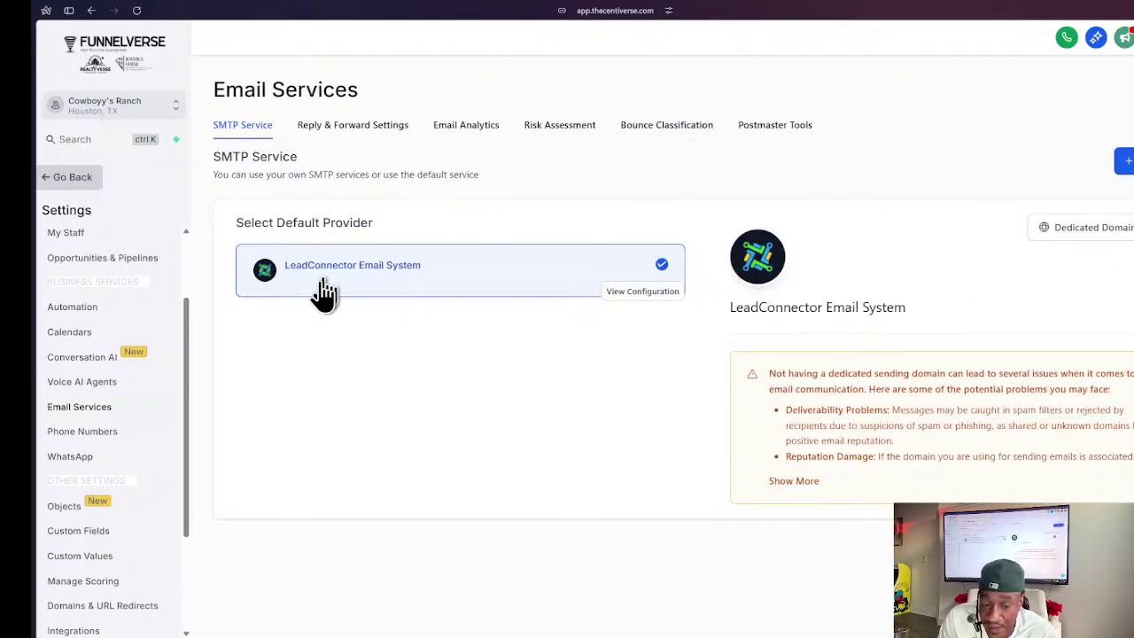
- Open the Phone Numbers settings for Cowboyy's Ranch and follow through to the agency's sub-account phone settings
{"action": "scroll", "coordinate": [93, 496], "scroll_direction": "down", "scroll_amount": 1}
{"action": "scroll", "coordinate": [108, 489], "scroll_direction": "down", "scroll_amount": 1}
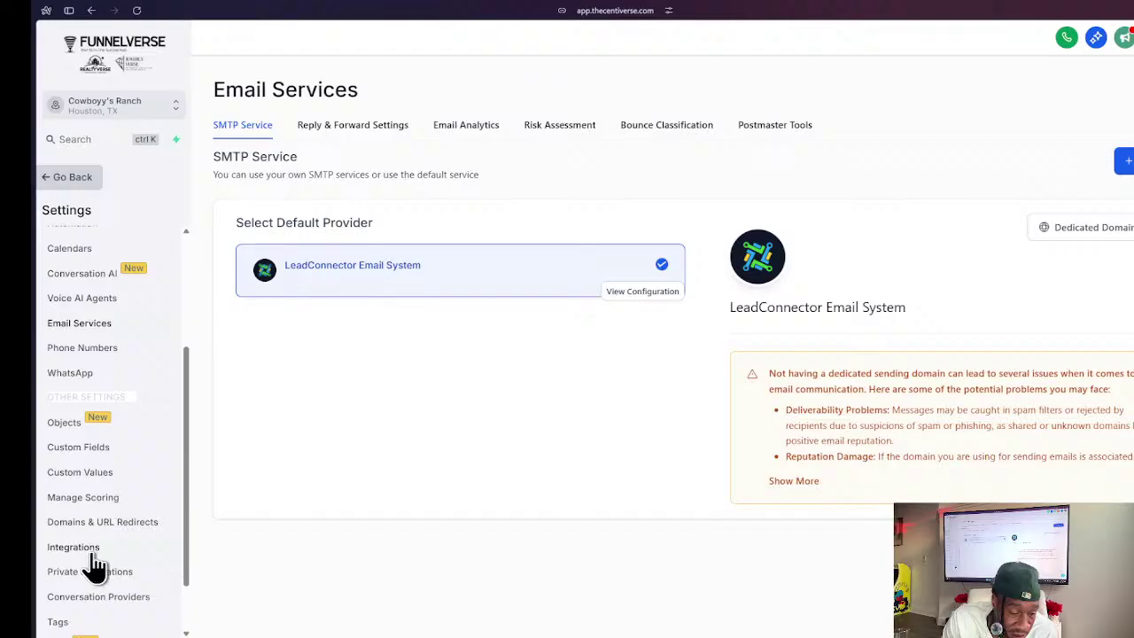
{"action": "scroll", "coordinate": [89, 566], "scroll_direction": "down", "scroll_amount": 2}
{"action": "scroll", "coordinate": [89, 452], "scroll_direction": "up", "scroll_amount": 1}
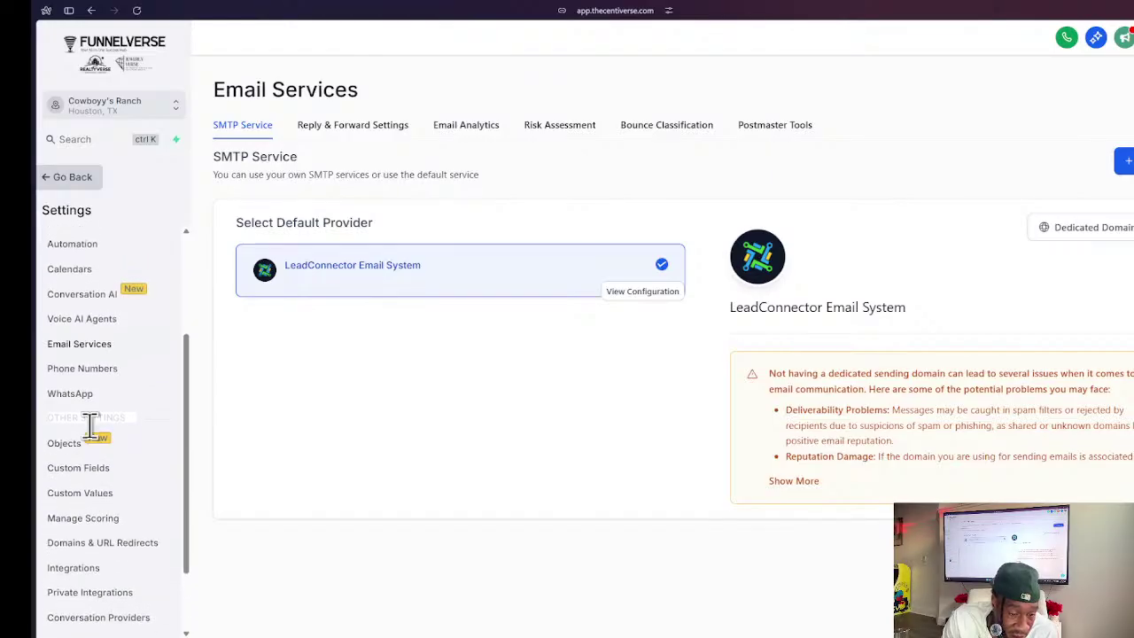
{"action": "left_click", "coordinate": [98, 372]}
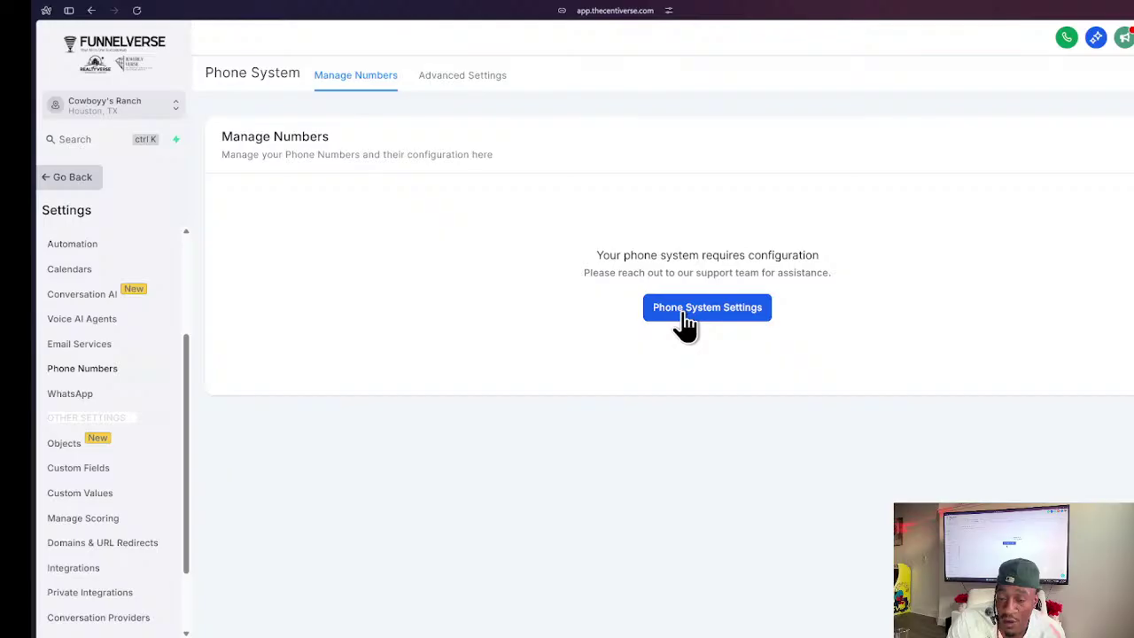
{"action": "left_click", "coordinate": [130, 100]}
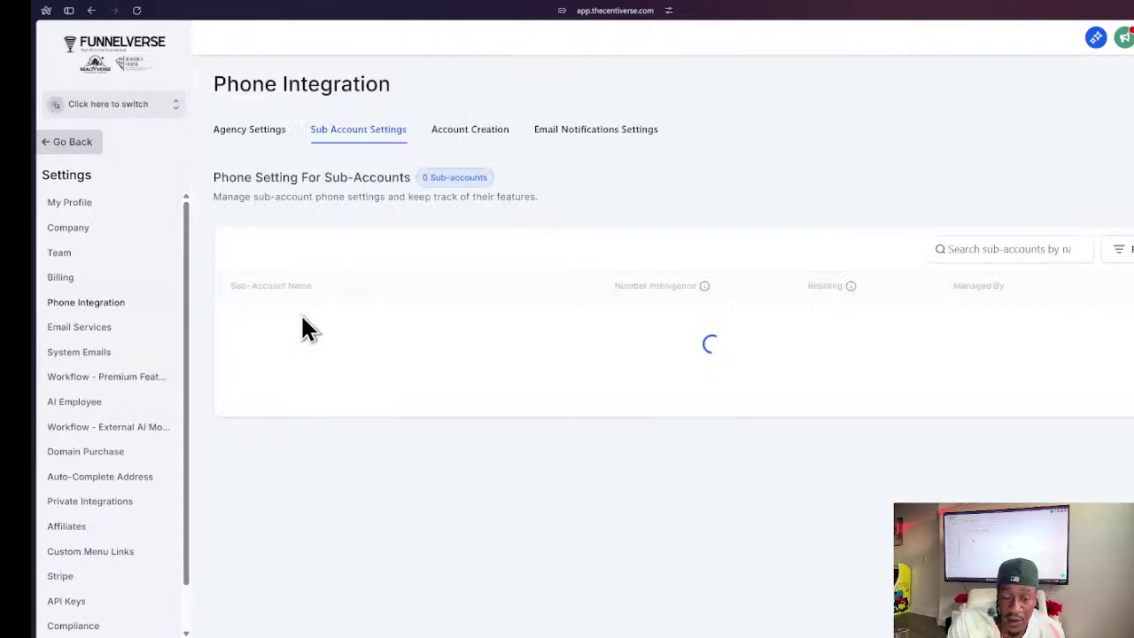
- Switch to the Cowboyyvvs LLC sub-account and open its Phone Numbers settings
{"action": "left_click", "coordinate": [144, 108]}
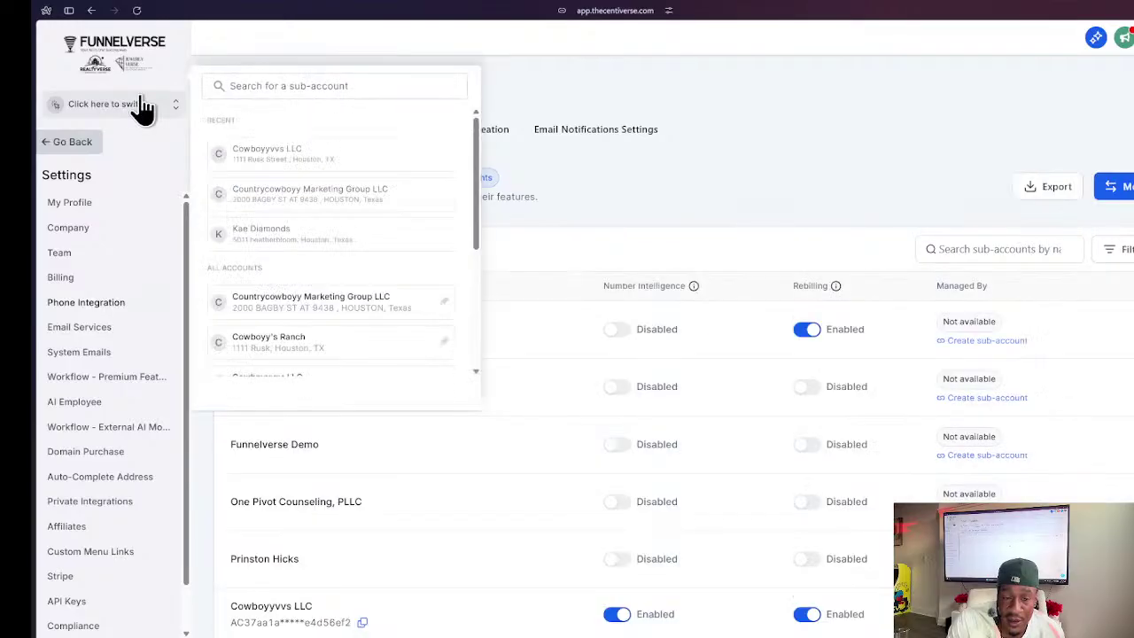
{"action": "left_click", "coordinate": [280, 175]}
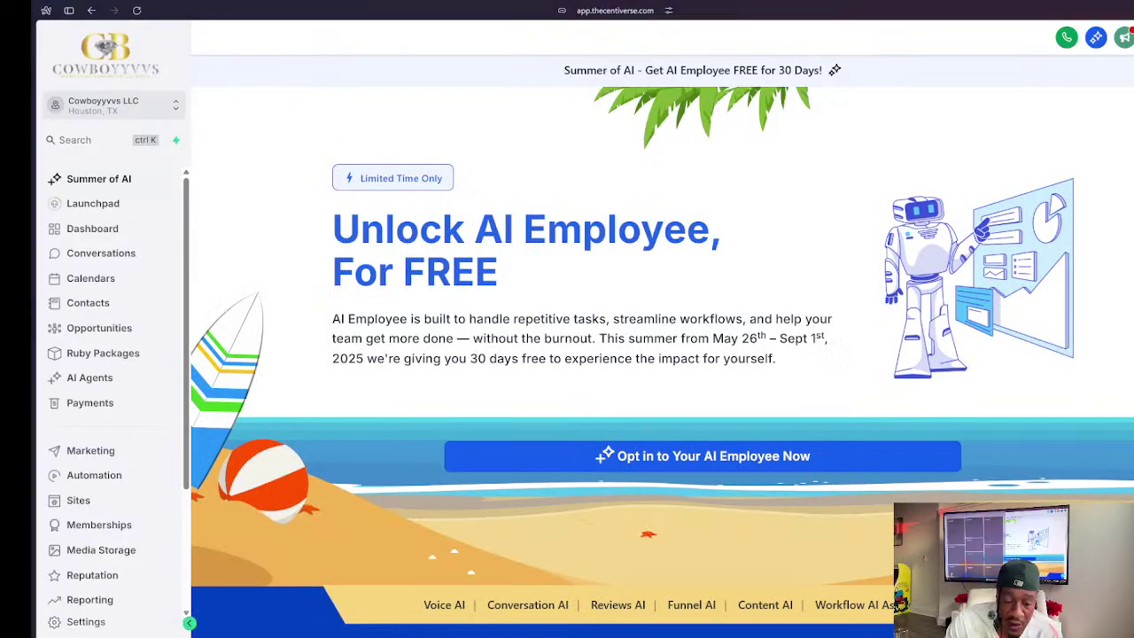
{"action": "left_click", "coordinate": [97, 622]}
{"action": "scroll", "coordinate": [104, 377], "scroll_direction": "down", "scroll_amount": 3}
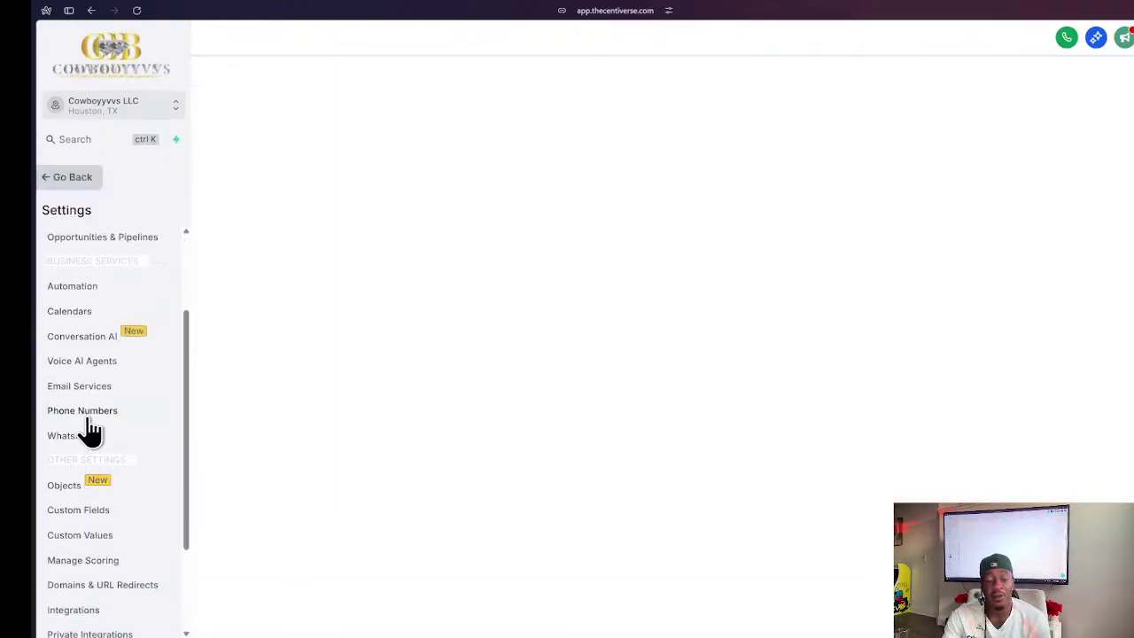
{"action": "left_click", "coordinate": [89, 420]}
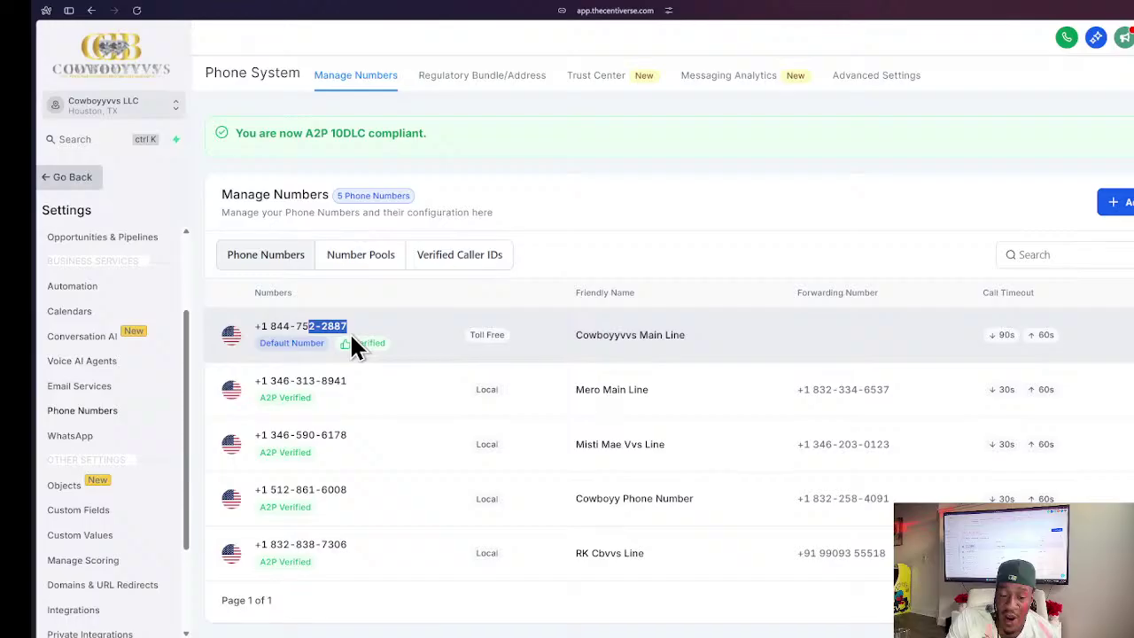
- Start adding a phone number and view the filter options for available United States numbers
{"action": "left_click", "coordinate": [1109, 206]}
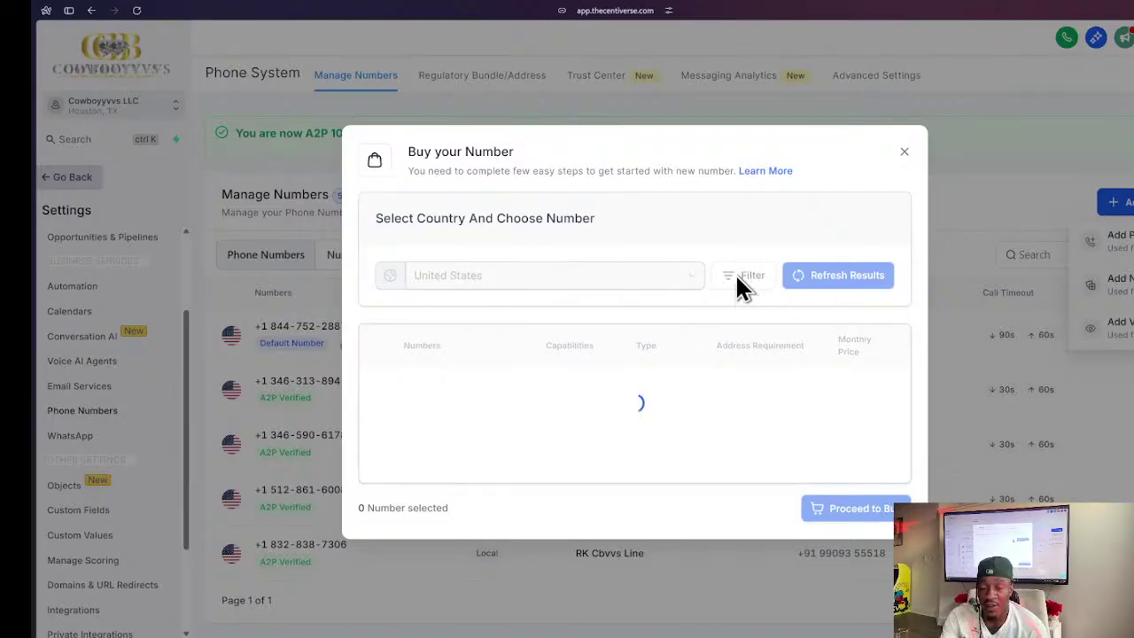
{"action": "left_click", "coordinate": [733, 196]}
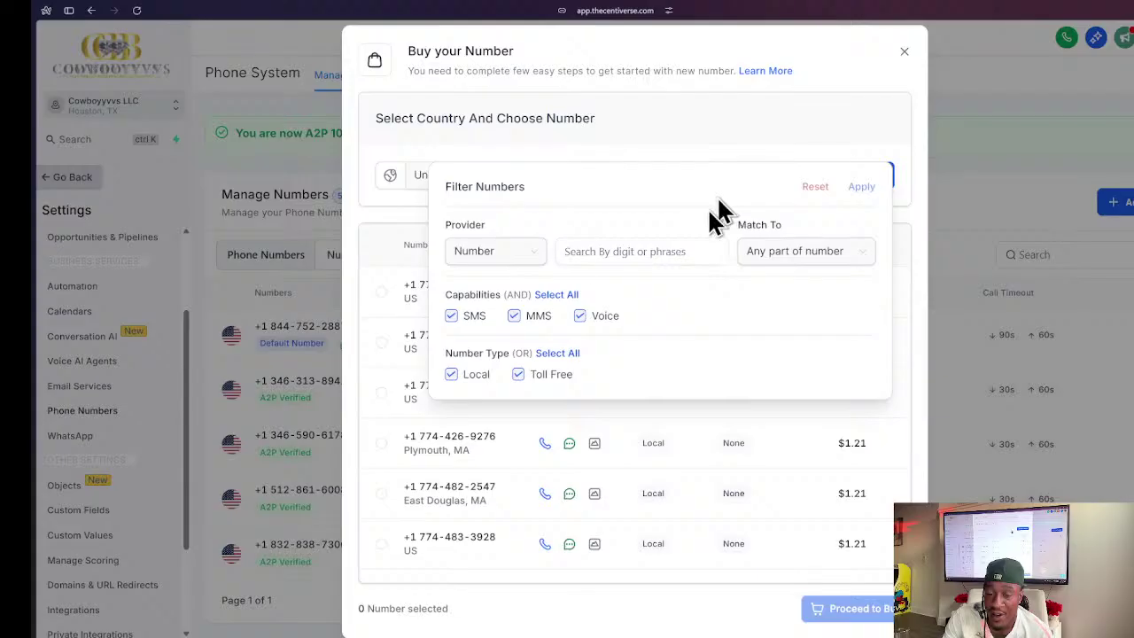
{"action": "left_click", "coordinate": [629, 250]}
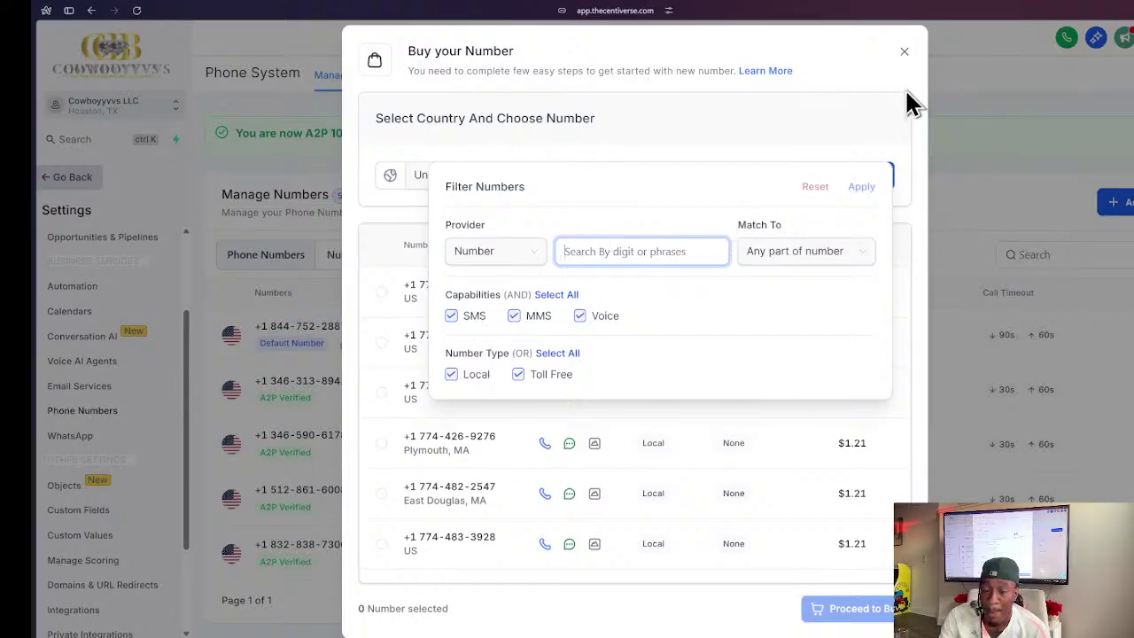
- Reopen the available-number filter and view its Match To options for the part of the number to match
{"action": "left_click", "coordinate": [868, 147]}
{"action": "left_click", "coordinate": [738, 177]}
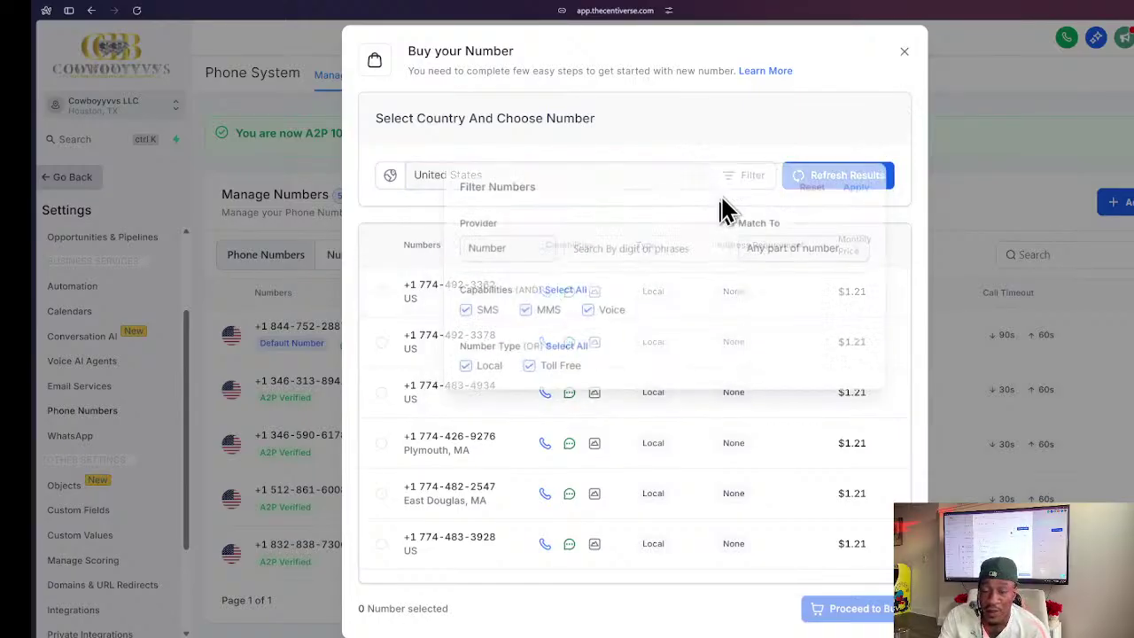
{"action": "left_click", "coordinate": [755, 259]}
{"action": "left_click", "coordinate": [700, 253]}
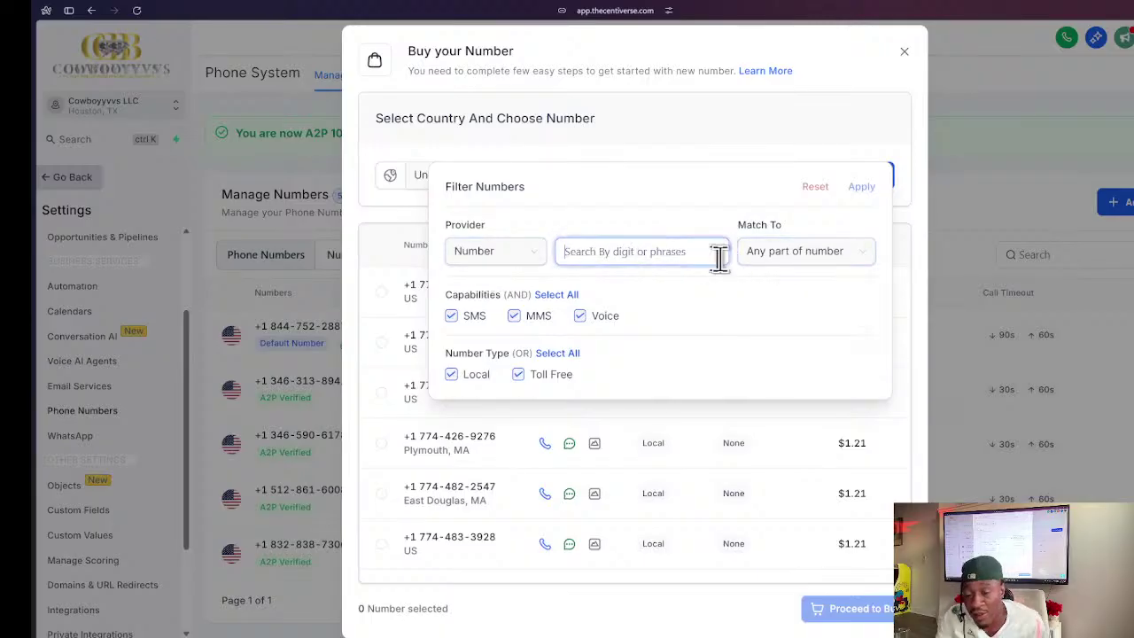
{"action": "left_click", "coordinate": [817, 259]}
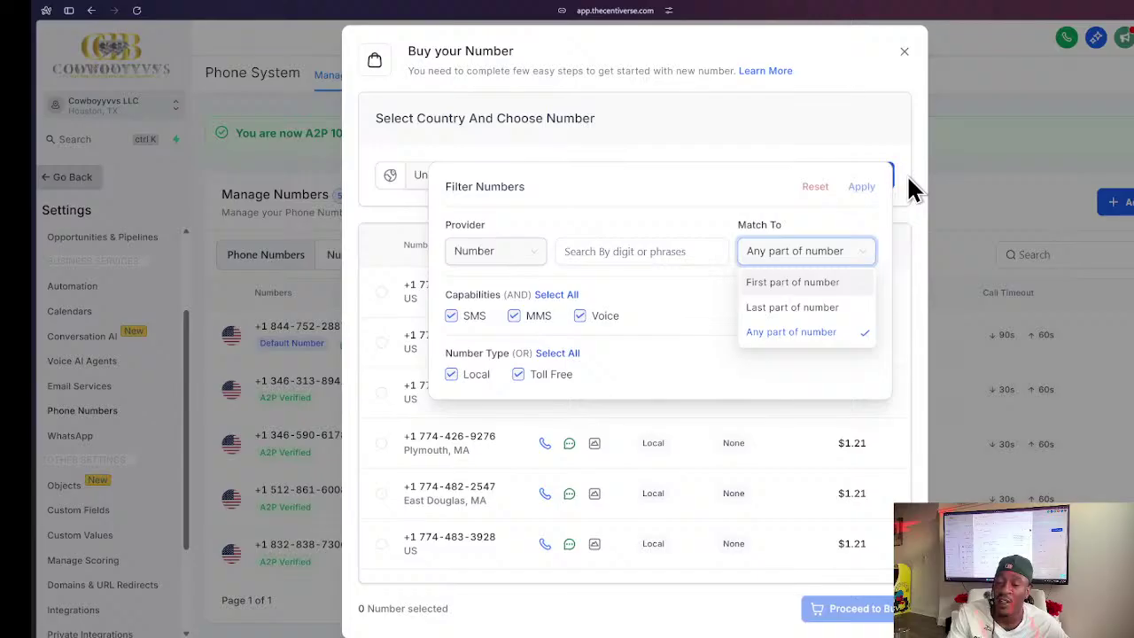
{"action": "left_click", "coordinate": [896, 149]}
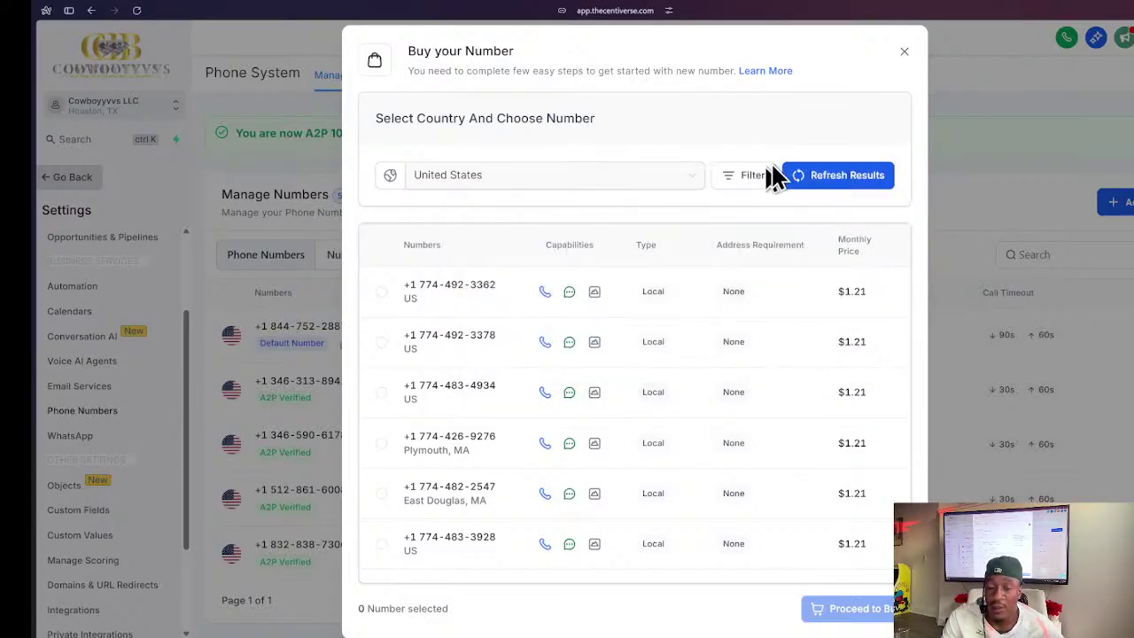
- Browse the available United States numbers and close the number purchase without selecting one
{"action": "scroll", "coordinate": [485, 416], "scroll_direction": "down", "scroll_amount": 1}
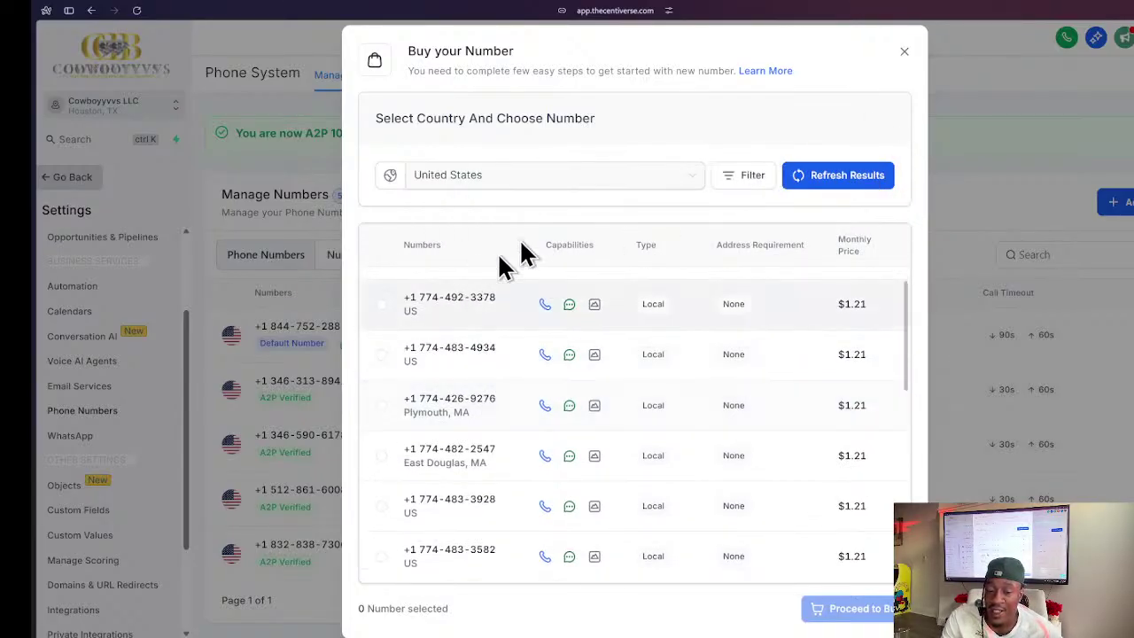
{"action": "scroll", "coordinate": [461, 380], "scroll_direction": "down", "scroll_amount": 2}
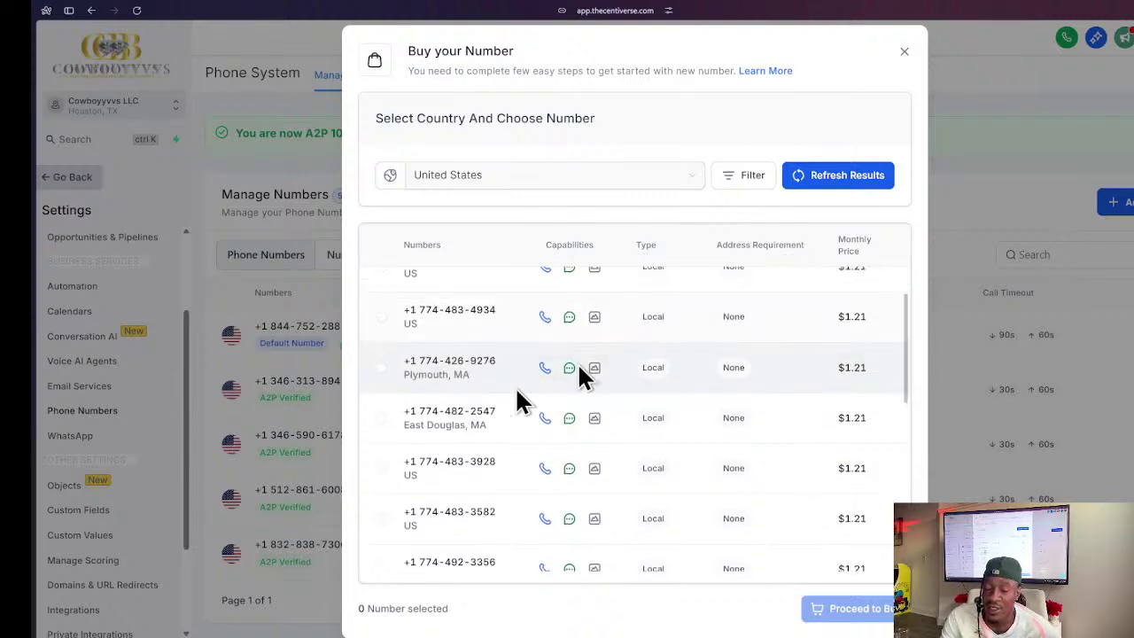
{"action": "scroll", "coordinate": [903, 61], "scroll_direction": "up", "scroll_amount": 1}
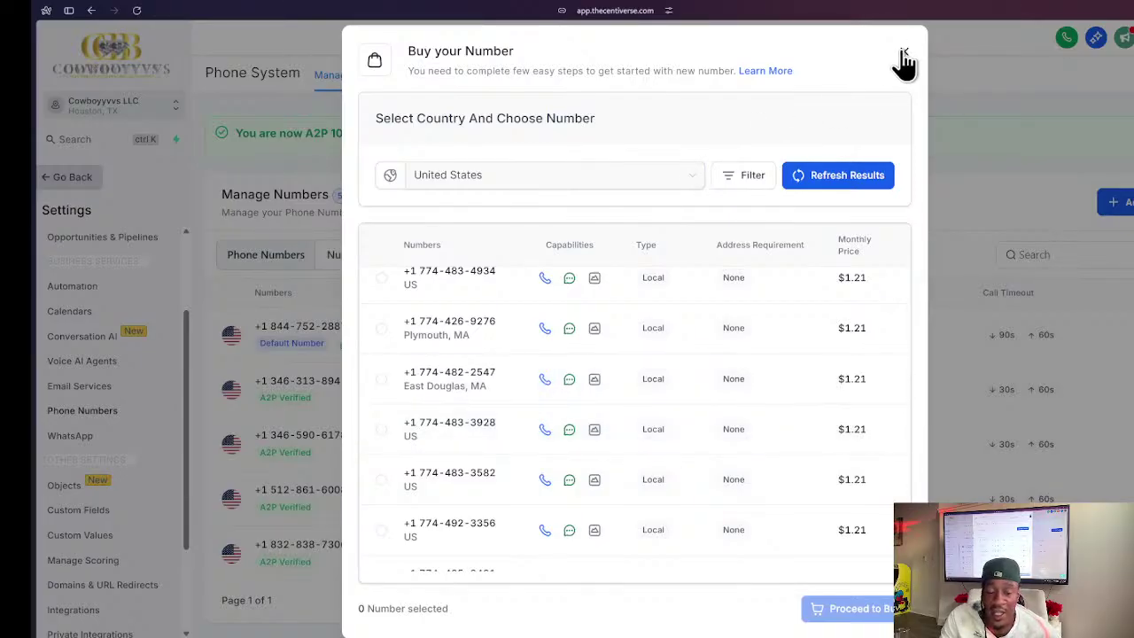
{"action": "left_click", "coordinate": [902, 51]}
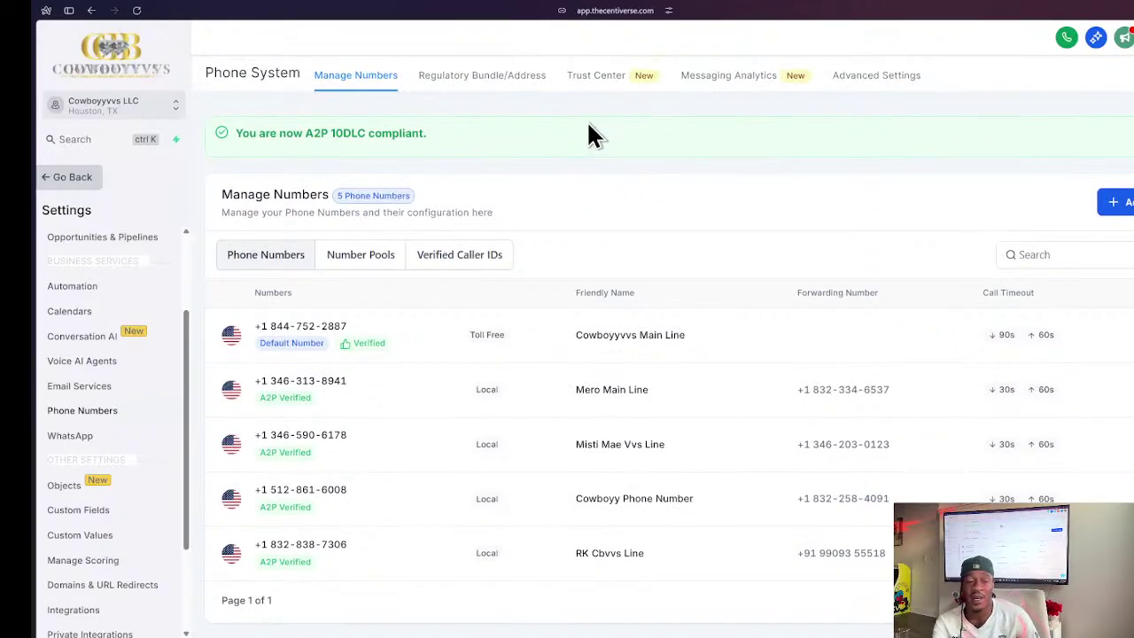
- View the Regulatory Bundle/Address page, and read the A2P Messaging registration status and notes in the Trust Center
{"action": "left_click", "coordinate": [492, 89]}
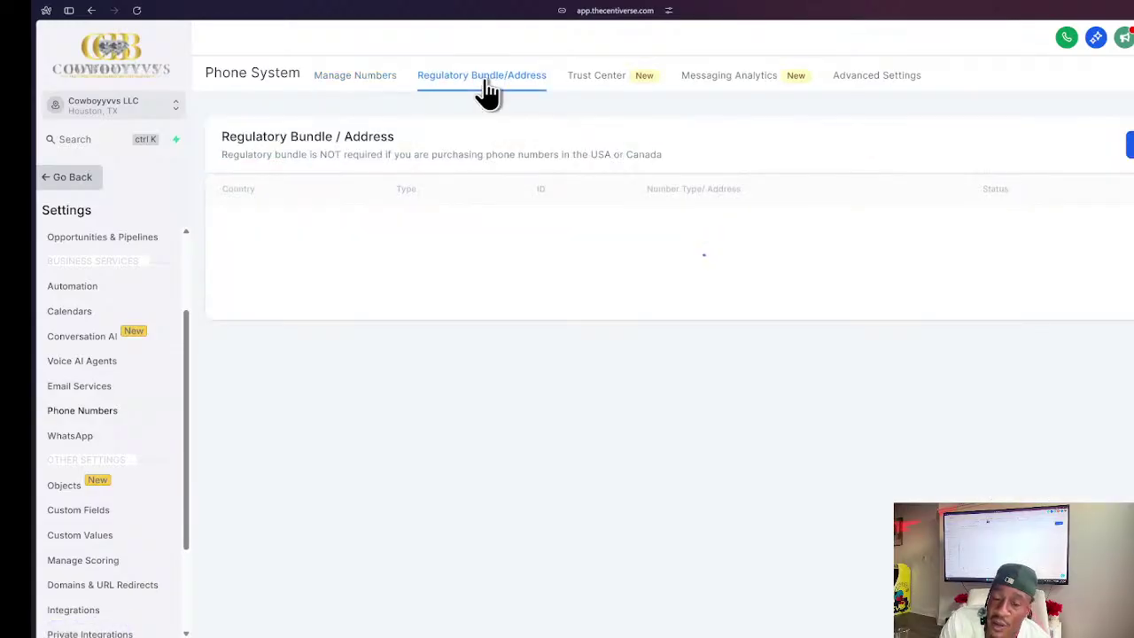
{"action": "left_click", "coordinate": [599, 76]}
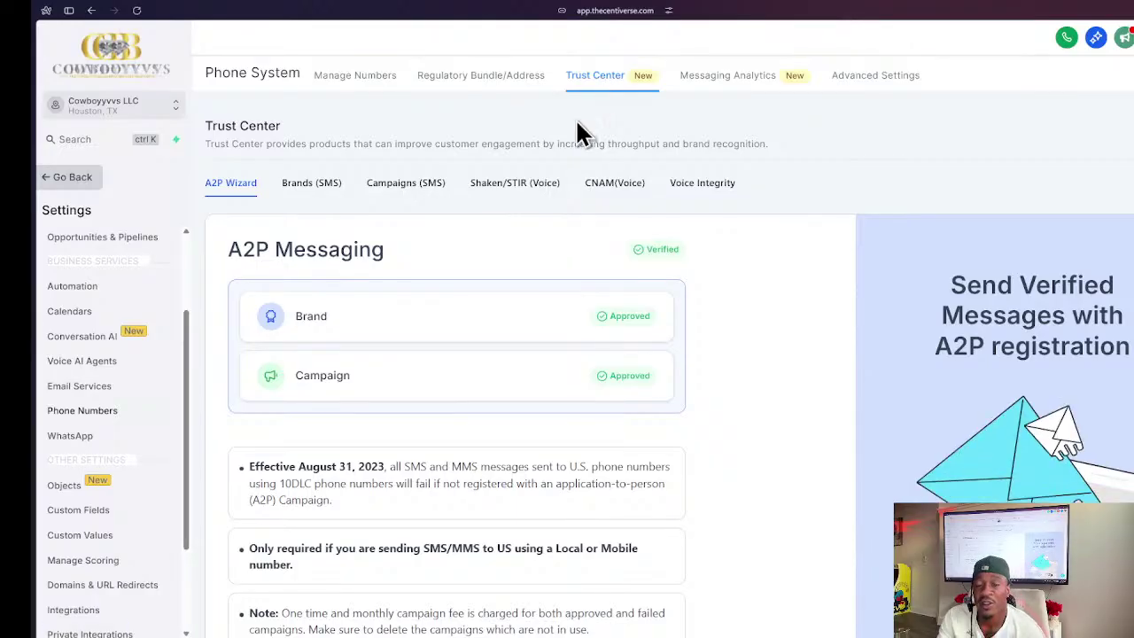
{"action": "scroll", "coordinate": [441, 363], "scroll_direction": "down", "scroll_amount": 2}
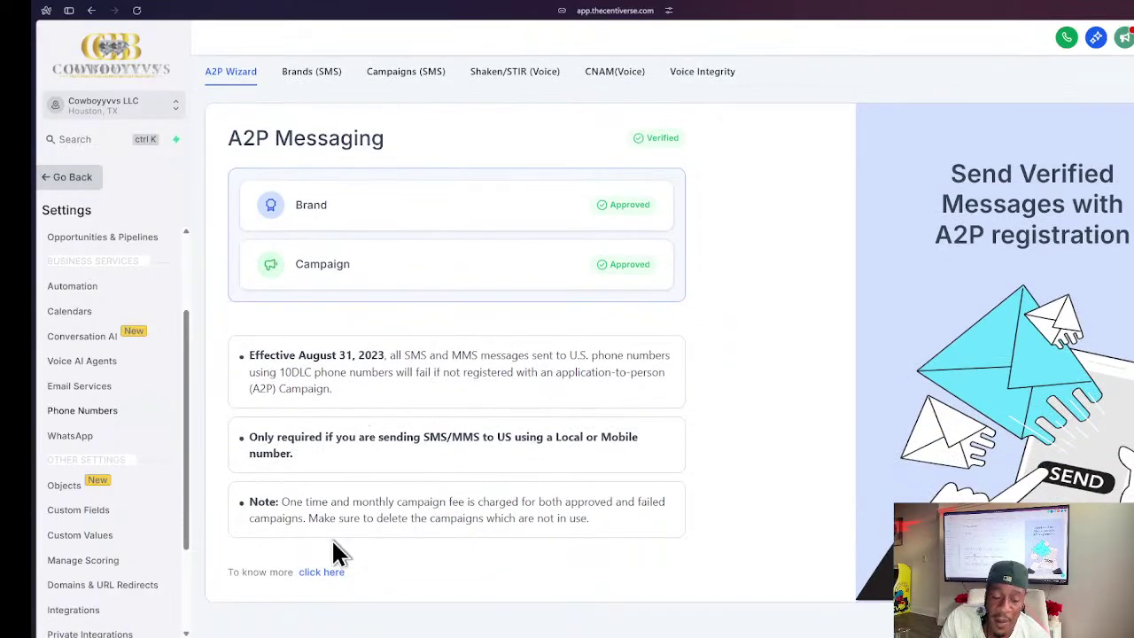
{"action": "scroll", "coordinate": [611, 332], "scroll_direction": "up", "scroll_amount": 2}
{"action": "scroll", "coordinate": [315, 318], "scroll_direction": "down", "scroll_amount": 2}
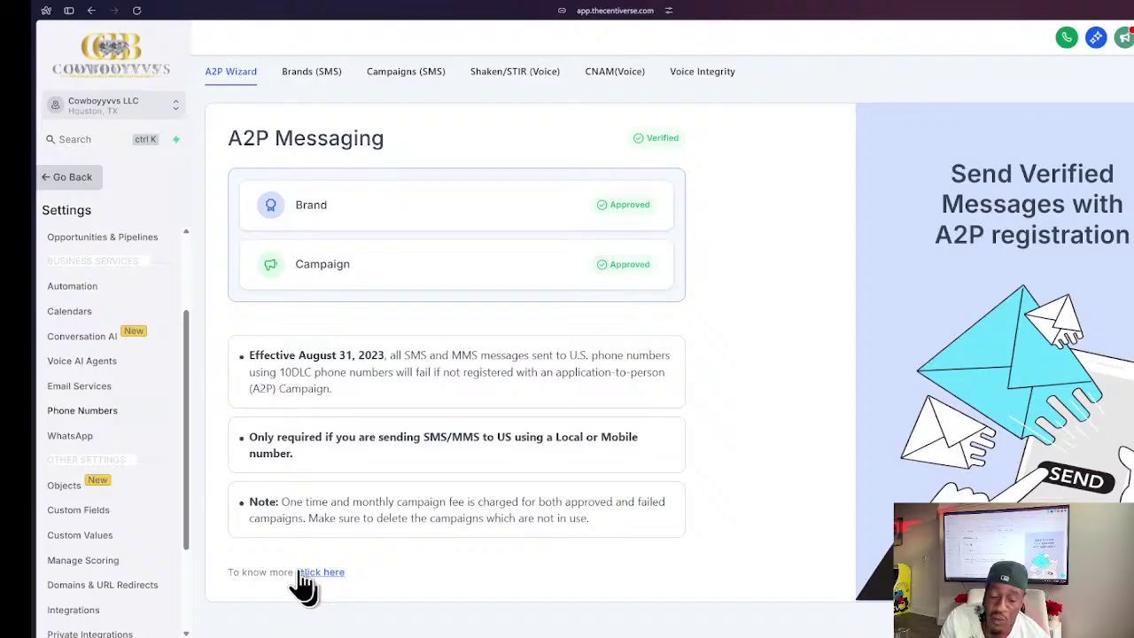
{"action": "scroll", "coordinate": [344, 558], "scroll_direction": "up", "scroll_amount": 1}
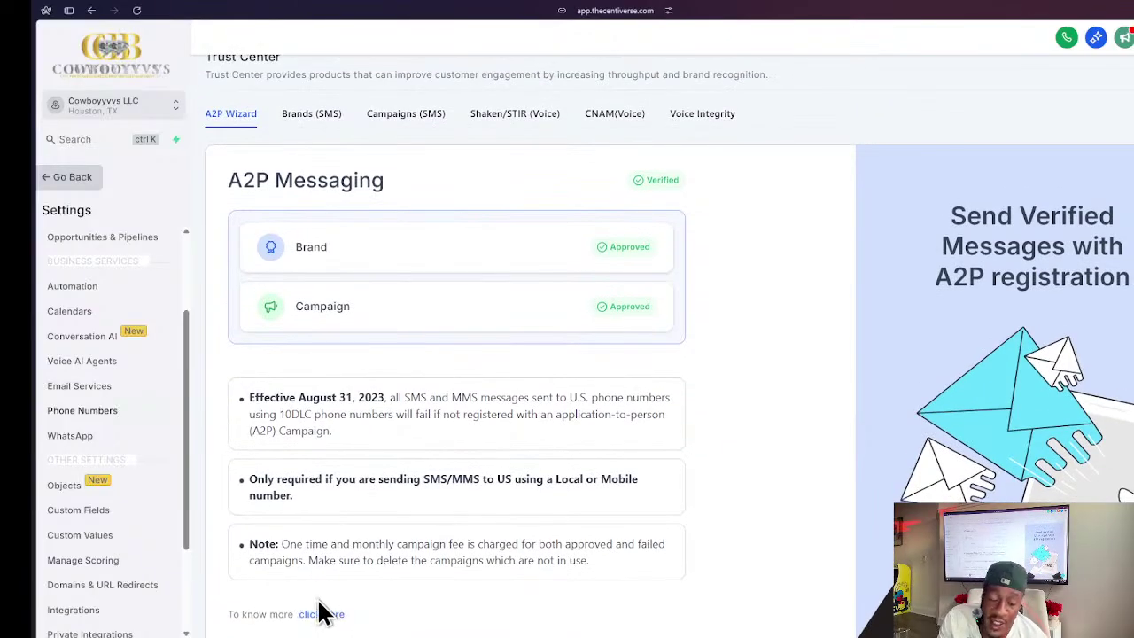
{"action": "scroll", "coordinate": [325, 526], "scroll_direction": "up", "scroll_amount": 2}
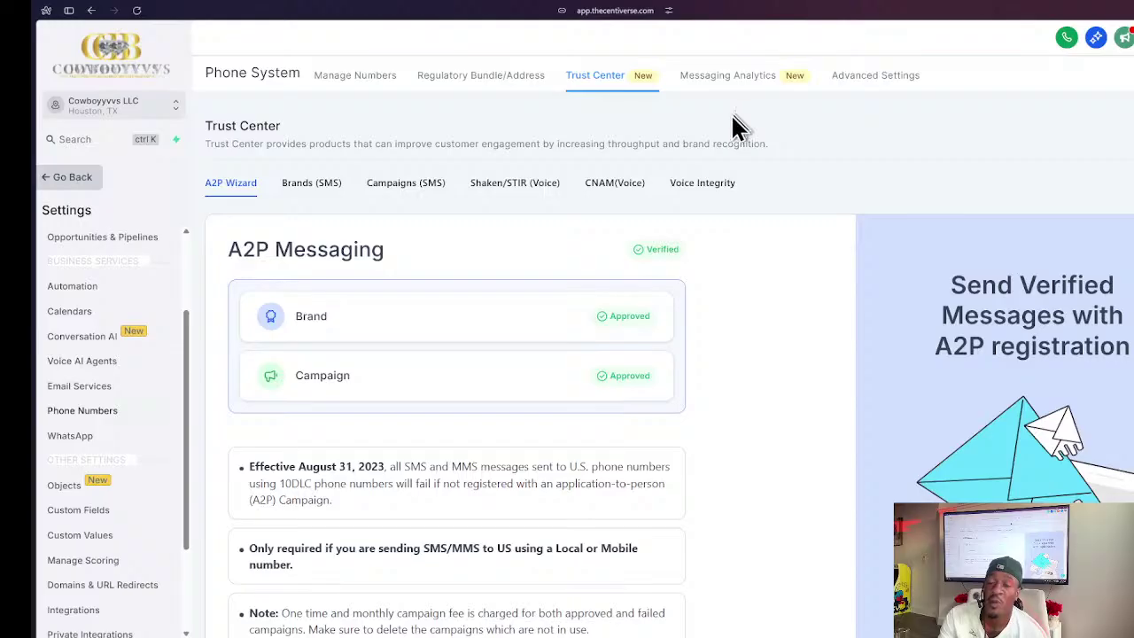
- View the Messaging Analytics, and look over the Number Intelligence and SMS Provider sections of the phone system's Advanced Settings
{"action": "left_click", "coordinate": [725, 88]}
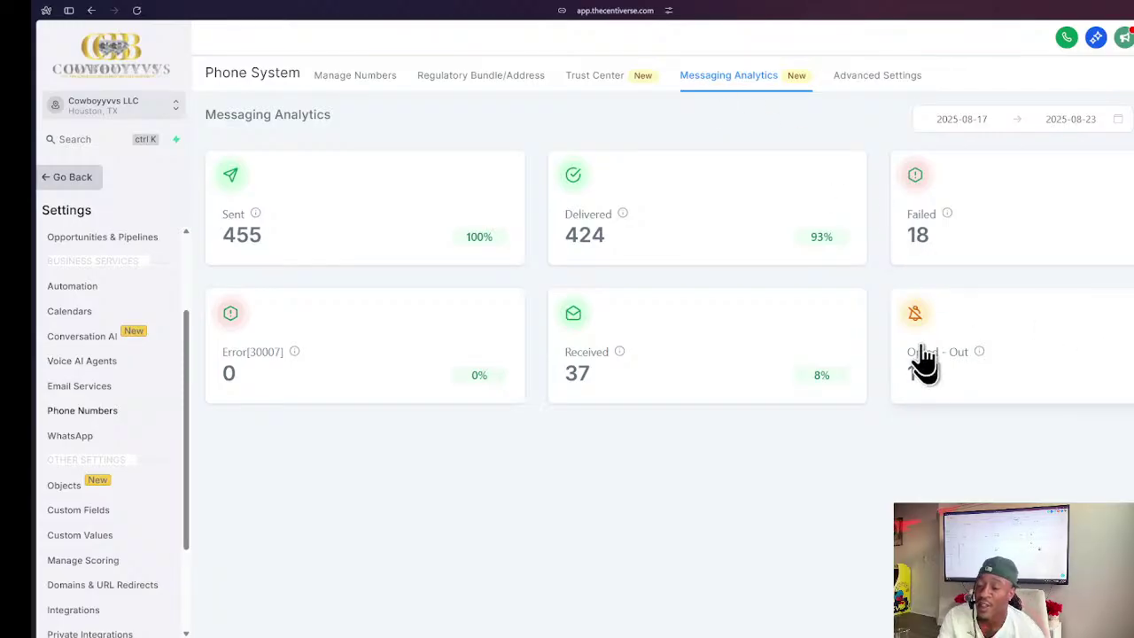
{"action": "left_click", "coordinate": [854, 82]}
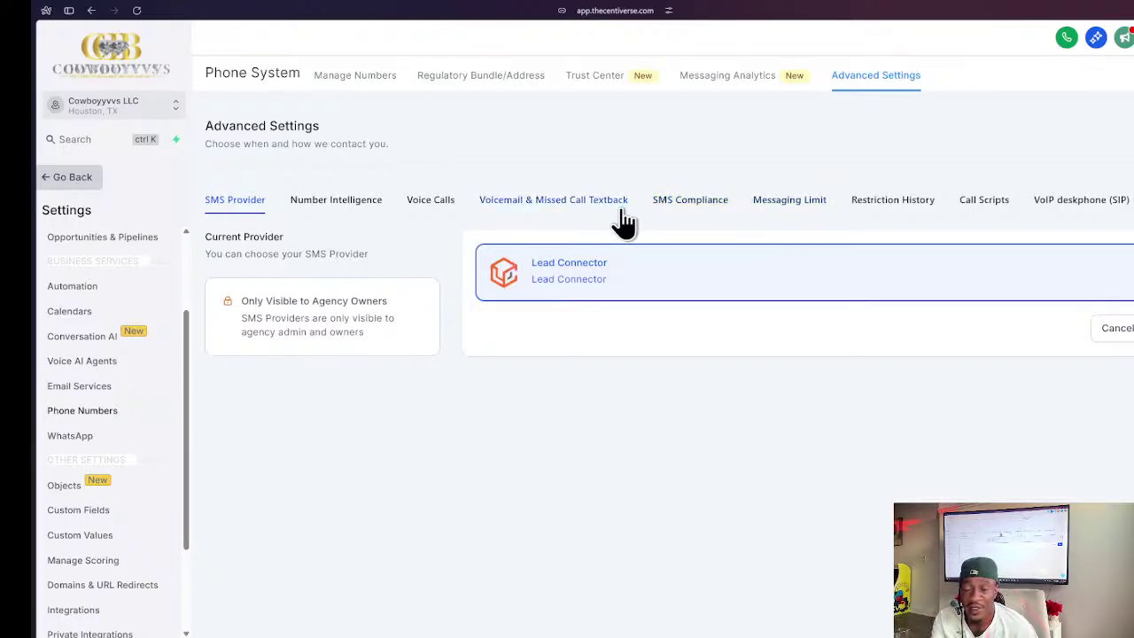
{"action": "left_click", "coordinate": [341, 204]}
{"action": "left_click", "coordinate": [217, 212]}
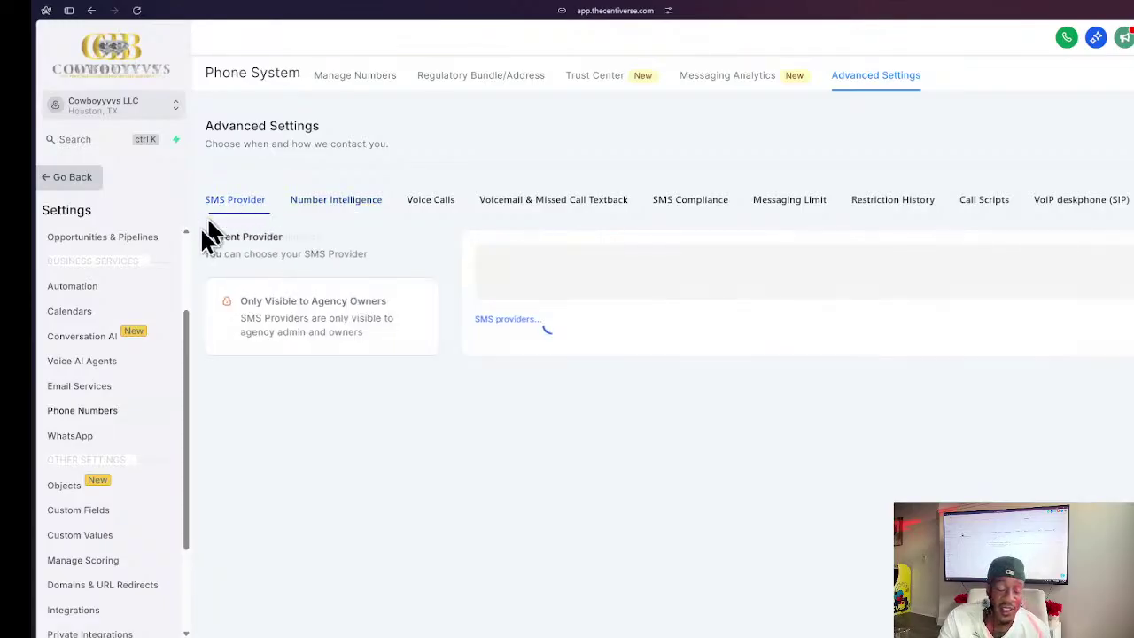
- Open the WhatsApp settings and reload the page to view the subscription offer
{"action": "scroll", "coordinate": [71, 467], "scroll_direction": "down", "scroll_amount": 2}
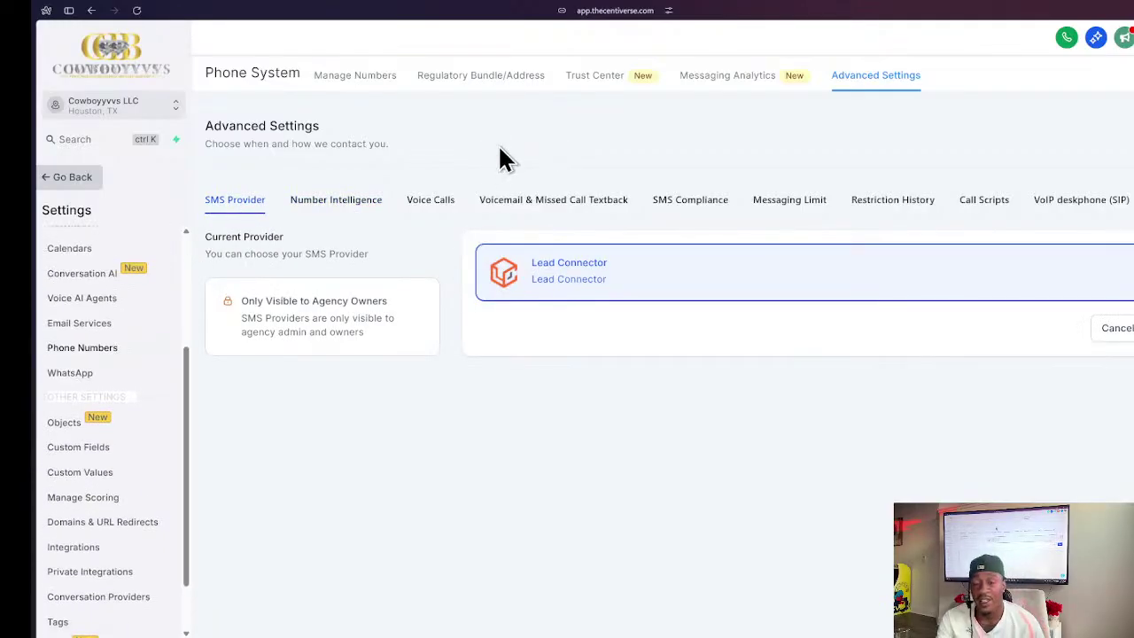
{"action": "scroll", "coordinate": [119, 296], "scroll_direction": "down", "scroll_amount": 2}
{"action": "scroll", "coordinate": [53, 394], "scroll_direction": "up", "scroll_amount": 1}
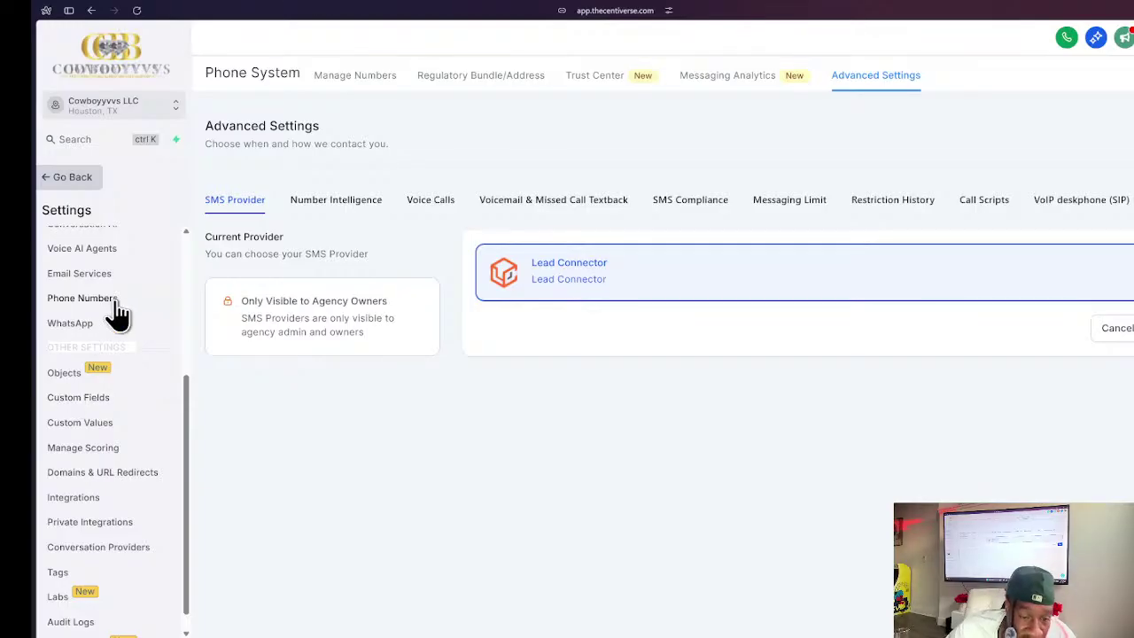
{"action": "scroll", "coordinate": [128, 390], "scroll_direction": "down", "scroll_amount": 1}
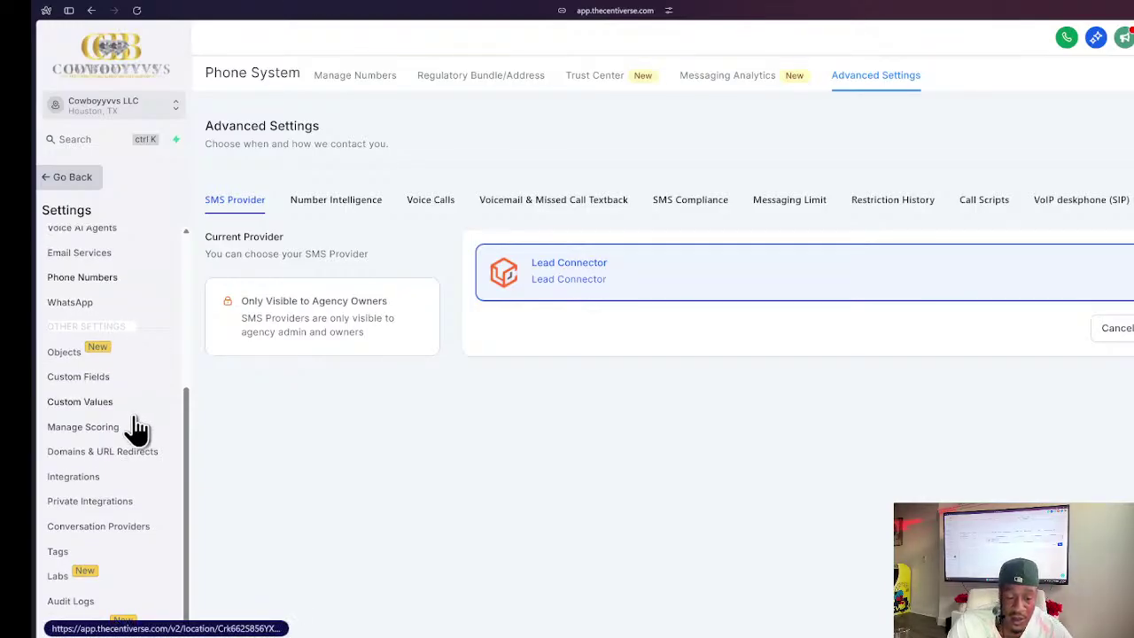
{"action": "scroll", "coordinate": [97, 321], "scroll_direction": "up", "scroll_amount": 1}
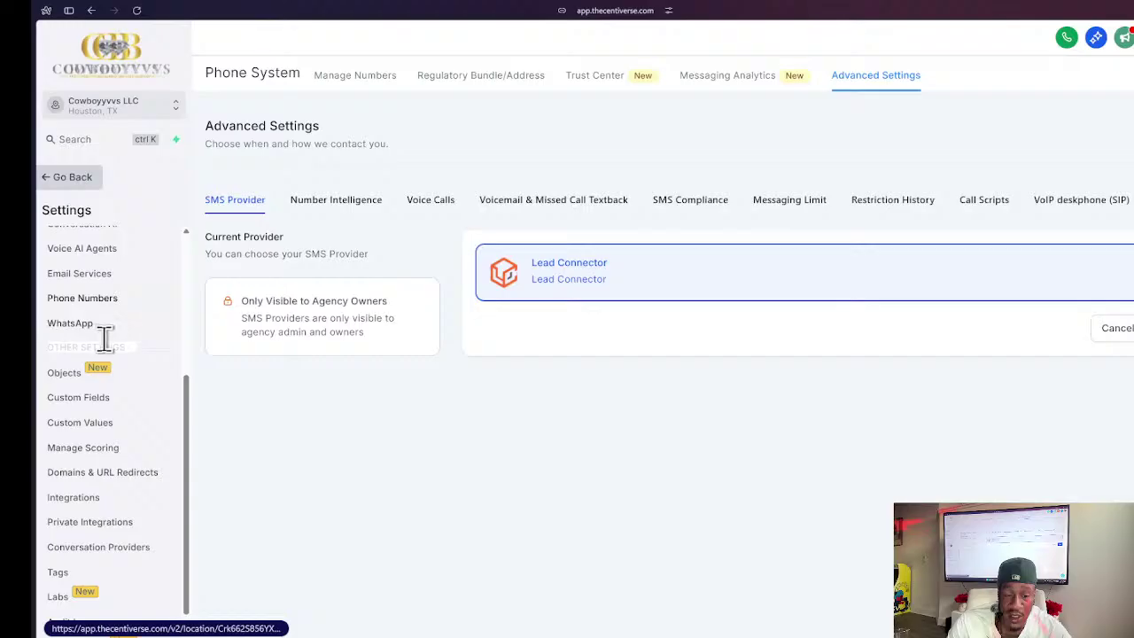
{"action": "left_click", "coordinate": [99, 326]}
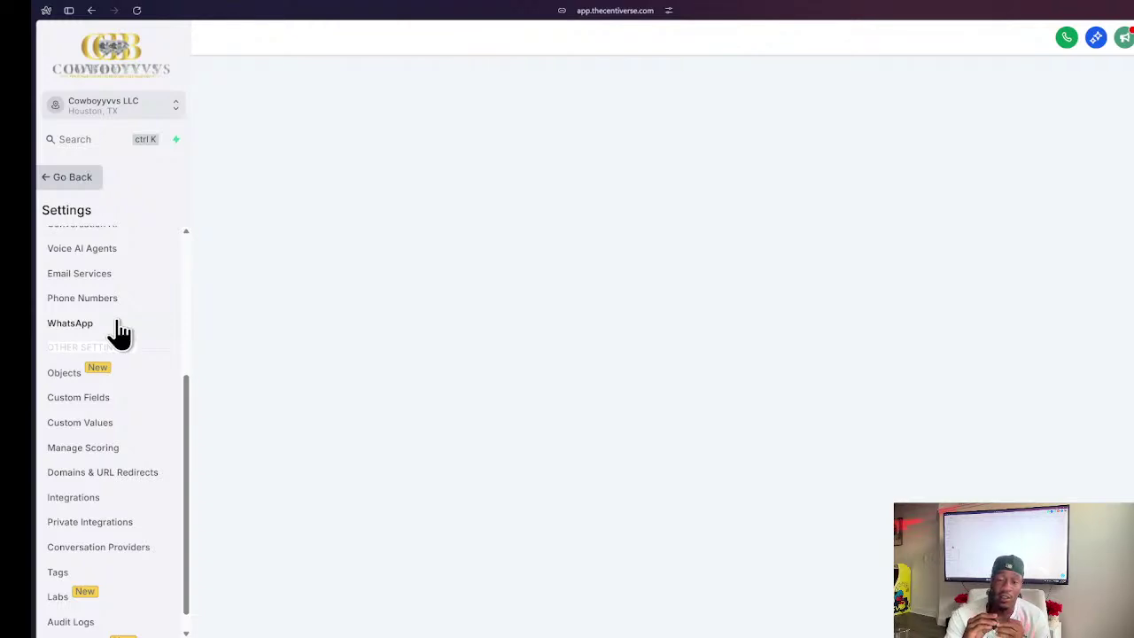
{"action": "left_click", "coordinate": [136, 11]}
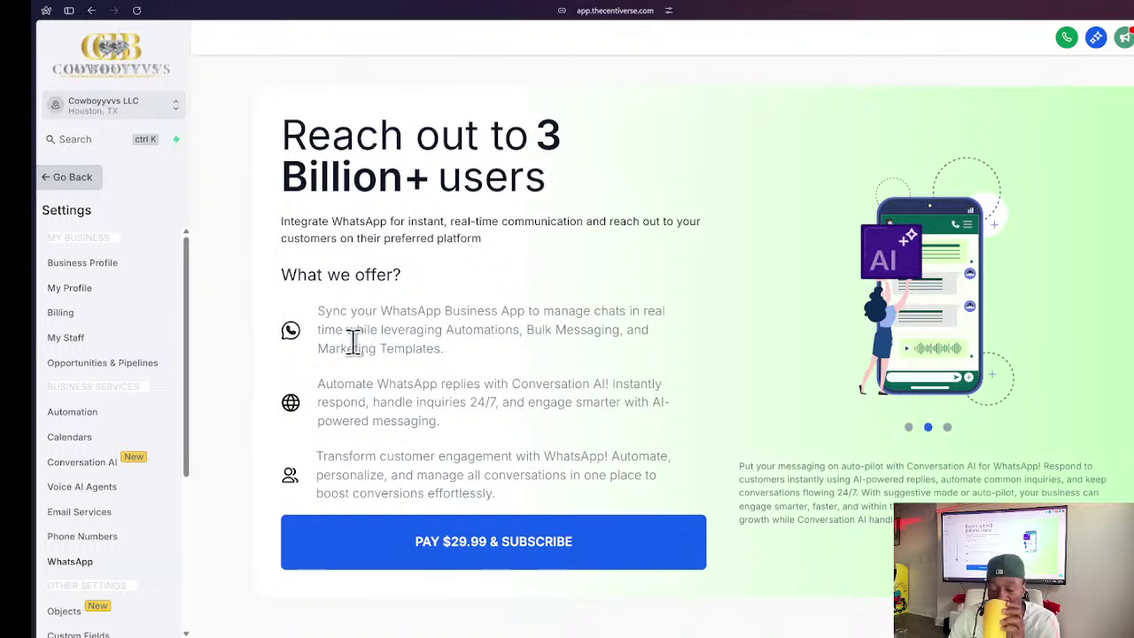
- Look through the remaining entries under Other Settings and open the Objects settings
{"action": "scroll", "coordinate": [67, 461], "scroll_direction": "down", "scroll_amount": 1}
{"action": "scroll", "coordinate": [68, 457], "scroll_direction": "down", "scroll_amount": 3}
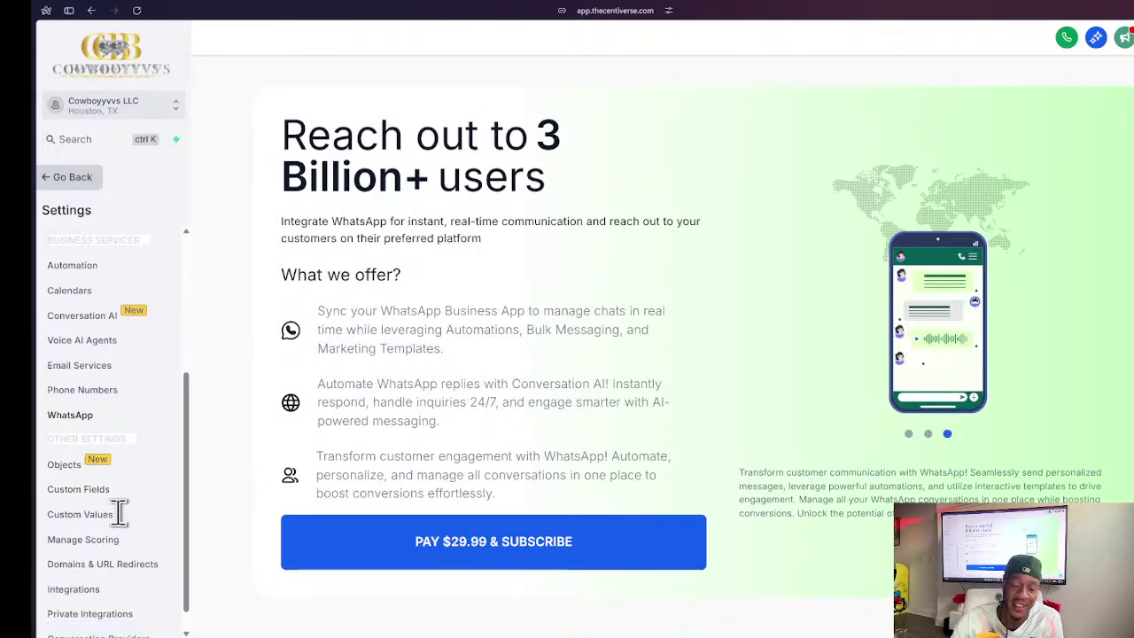
{"action": "scroll", "coordinate": [69, 489], "scroll_direction": "down", "scroll_amount": 3}
{"action": "scroll", "coordinate": [70, 478], "scroll_direction": "up", "scroll_amount": 1}
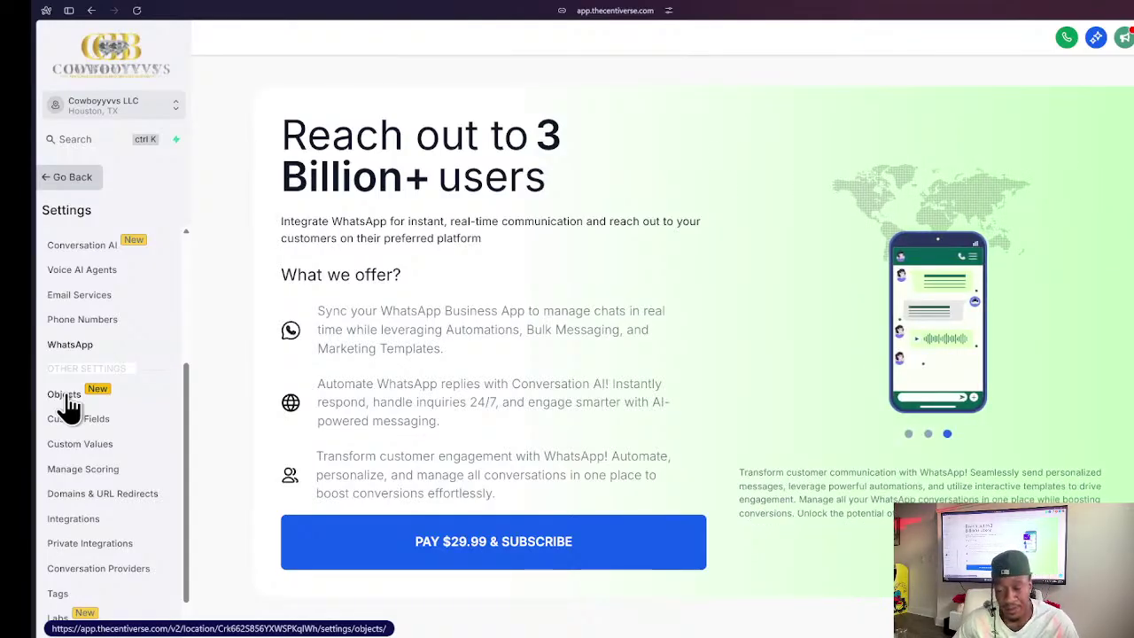
{"action": "scroll", "coordinate": [133, 436], "scroll_direction": "up", "scroll_amount": 1}
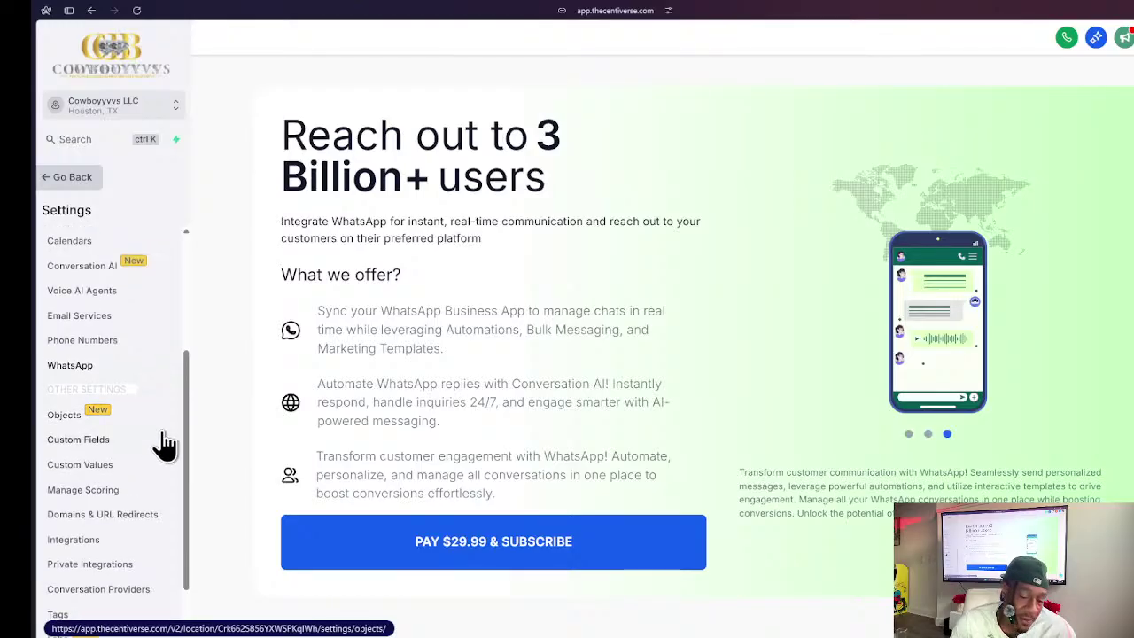
{"action": "scroll", "coordinate": [122, 435], "scroll_direction": "down", "scroll_amount": 2}
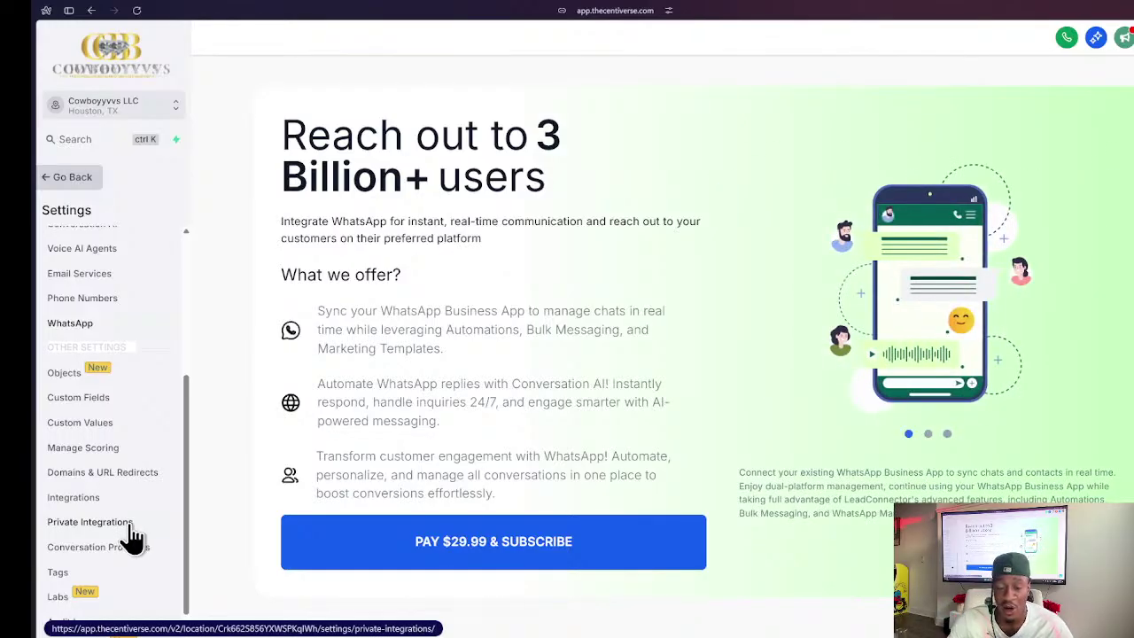
{"action": "scroll", "coordinate": [76, 392], "scroll_direction": "down", "scroll_amount": 1}
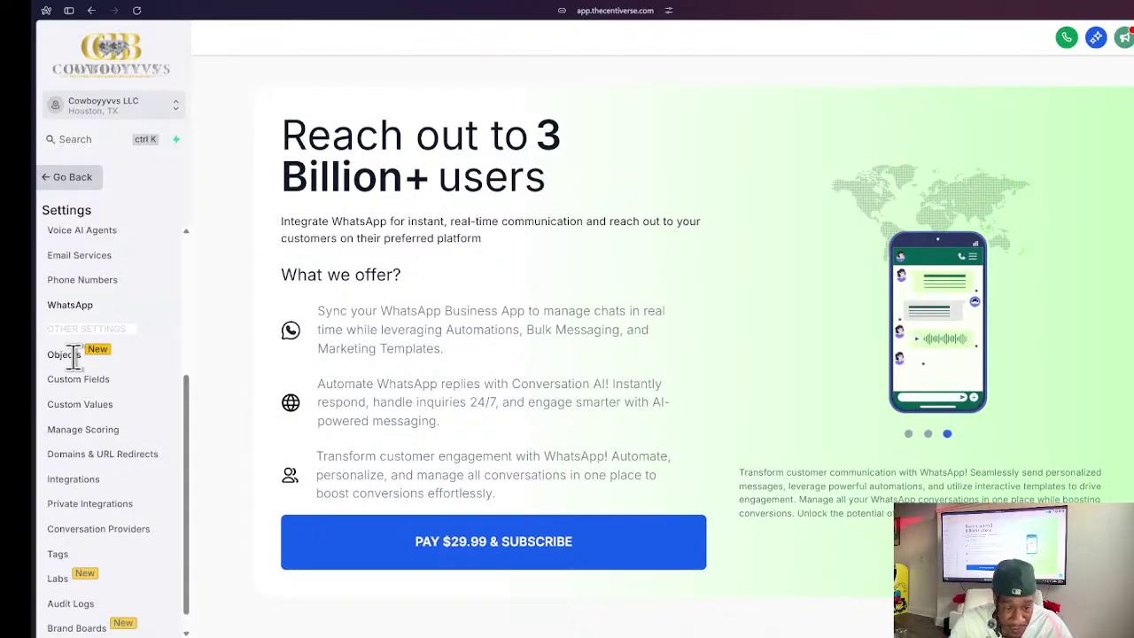
{"action": "scroll", "coordinate": [76, 354], "scroll_direction": "up", "scroll_amount": 1}
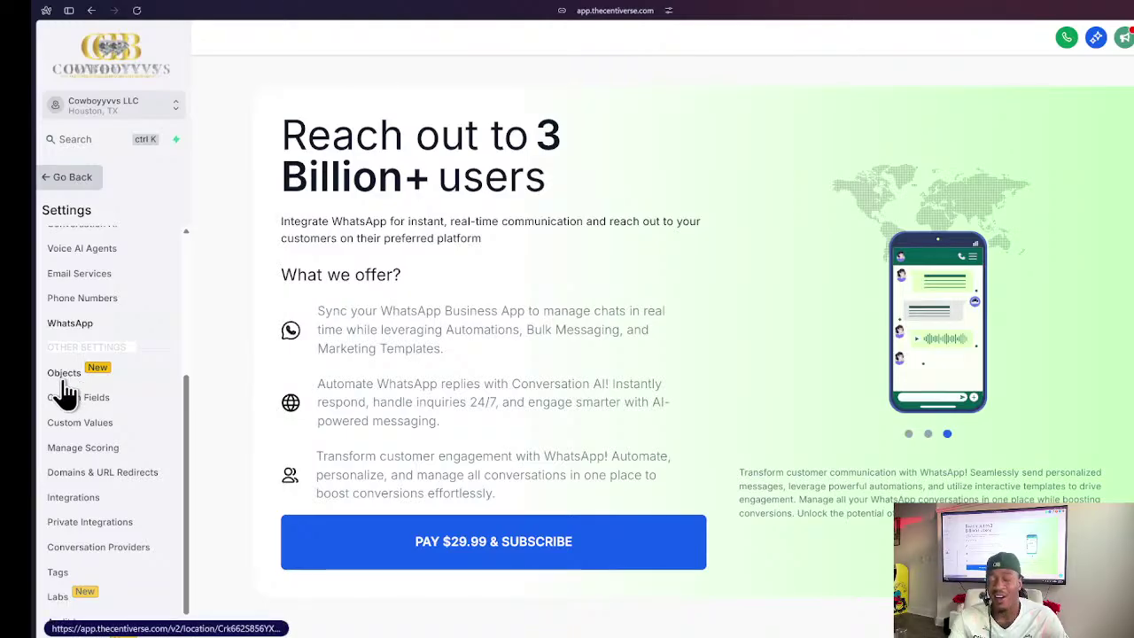
{"action": "left_click", "coordinate": [67, 375]}
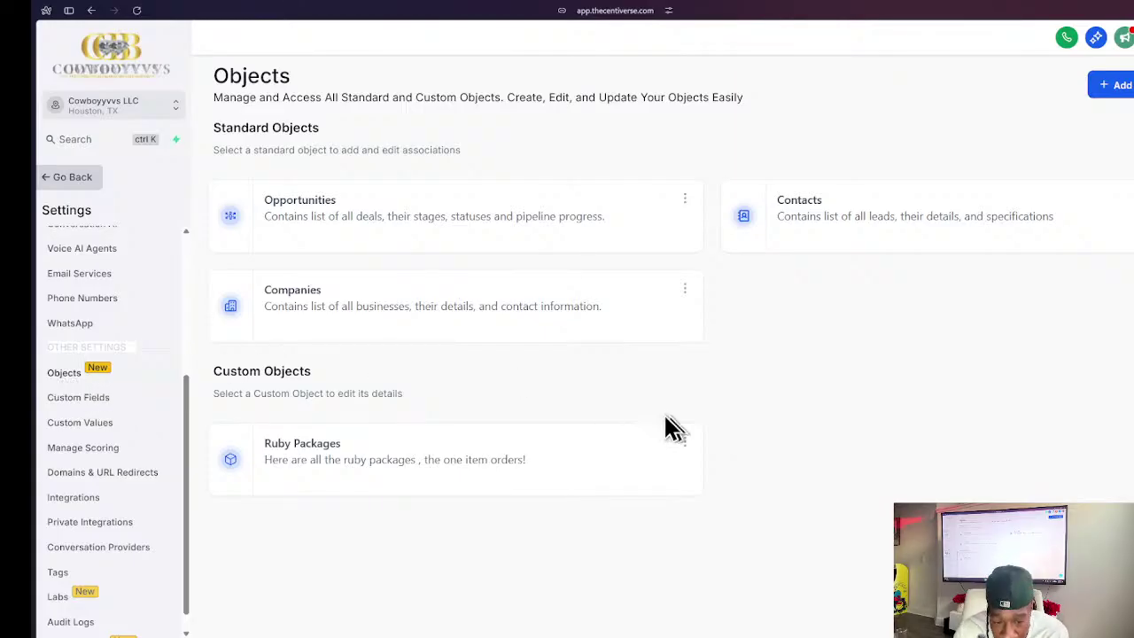
- Delete the Ruby Packages custom object, confirming the deletion with DELETE
{"action": "left_click", "coordinate": [683, 447]}
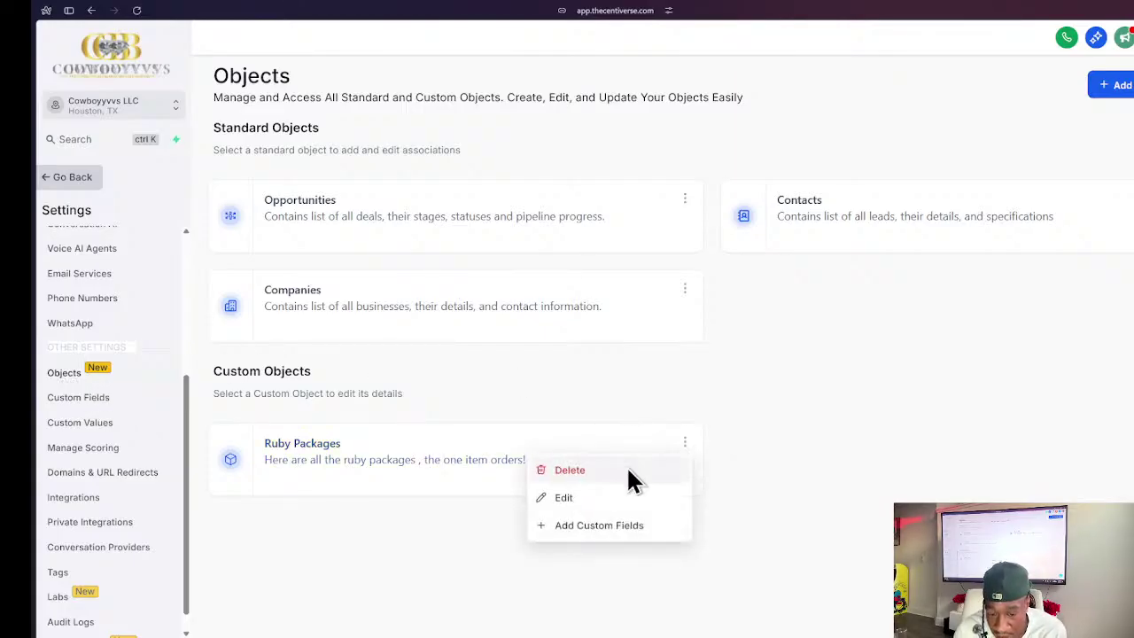
{"action": "left_click", "coordinate": [567, 469]}
{"action": "left_click", "coordinate": [506, 390]}
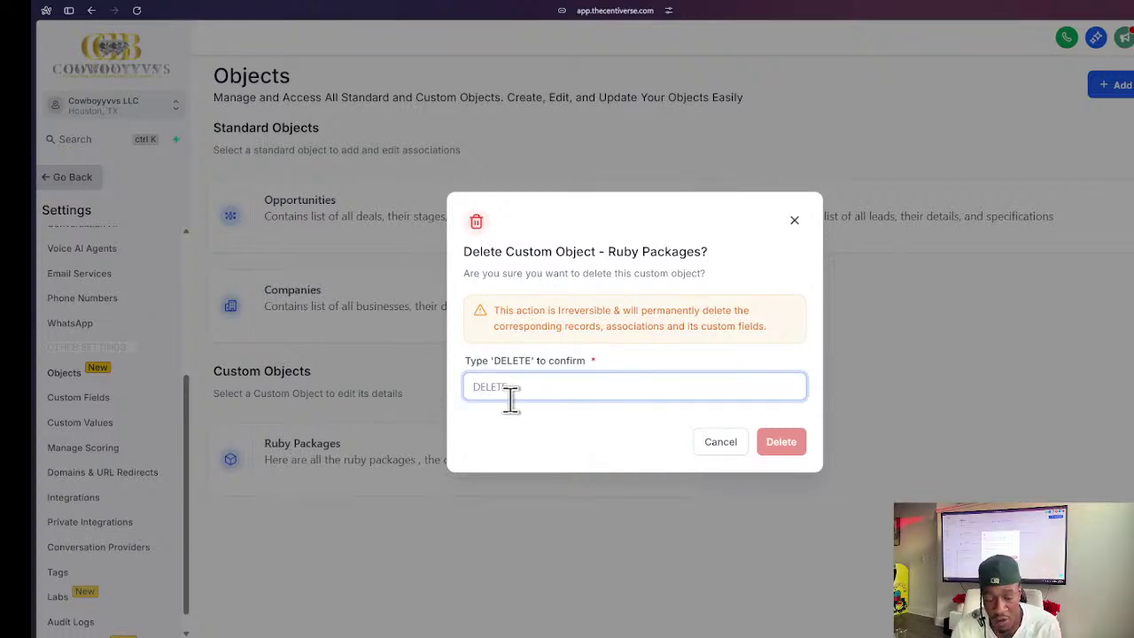
{"action": "type", "text": "DELETE"}
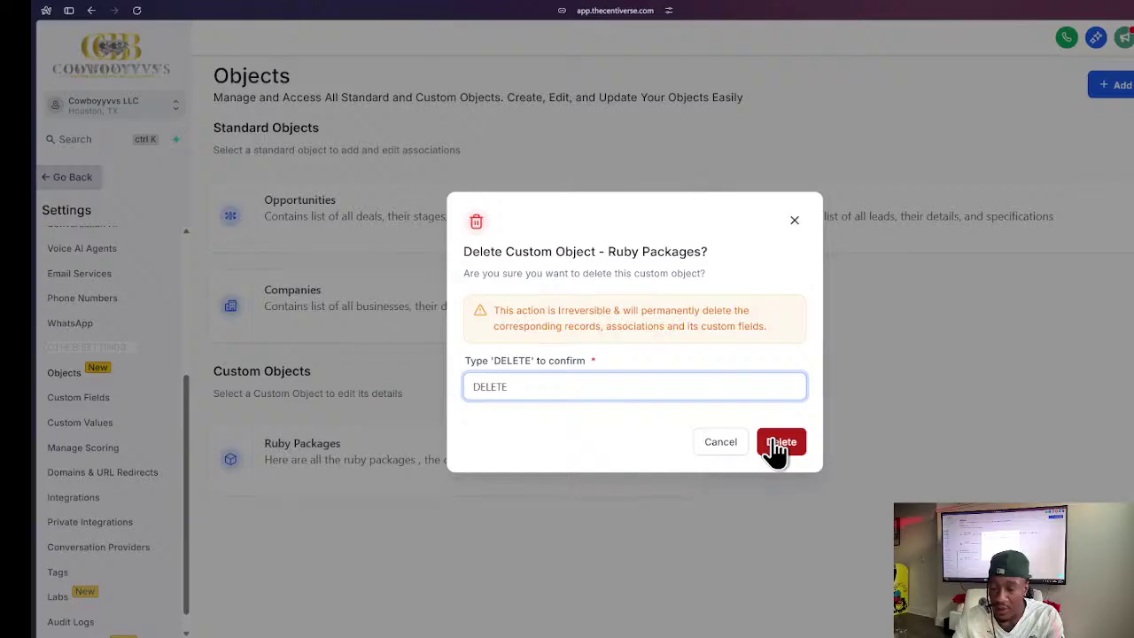
{"action": "left_click", "coordinate": [778, 442]}
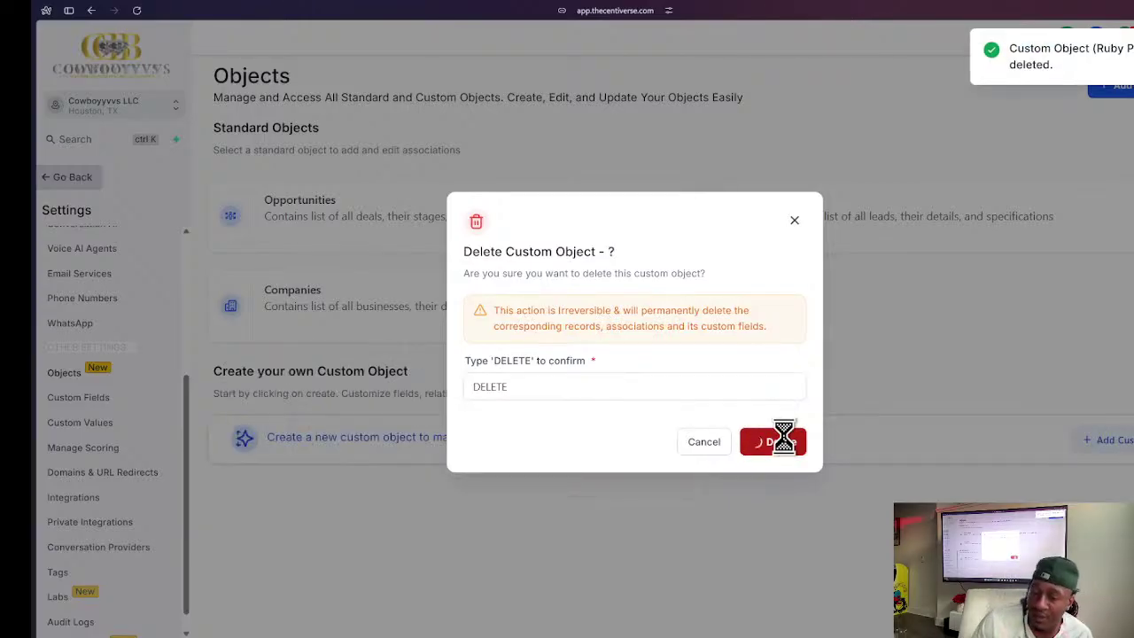
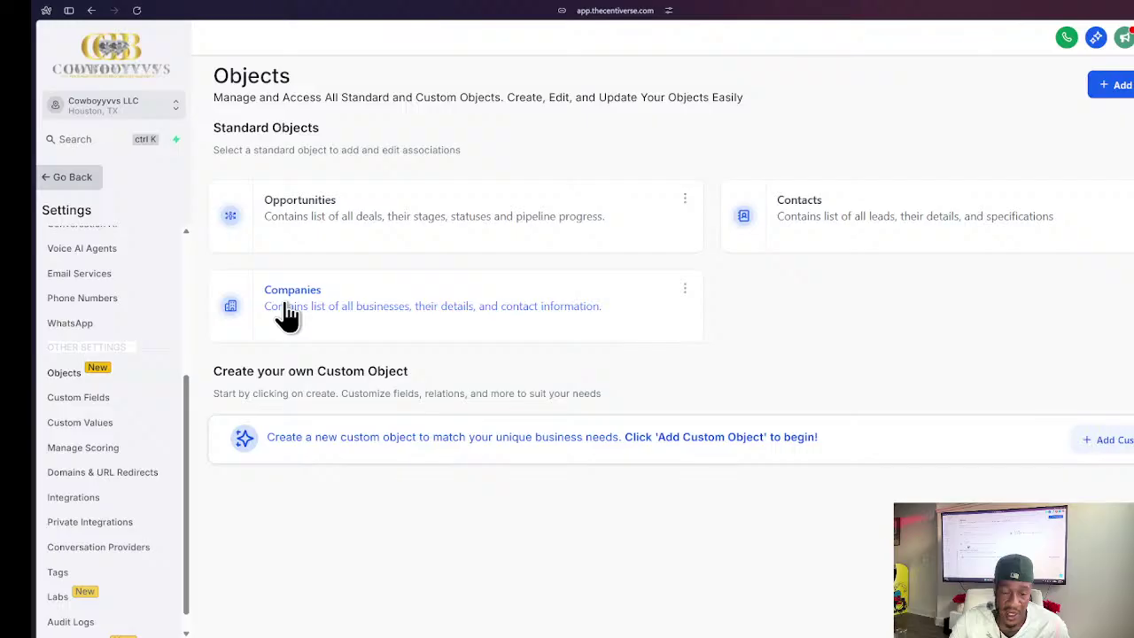
- Open the Custom Fields settings and view the folders and the deleted fields before returning to the list of all fields
{"action": "scroll", "coordinate": [84, 390], "scroll_direction": "down", "scroll_amount": 1}
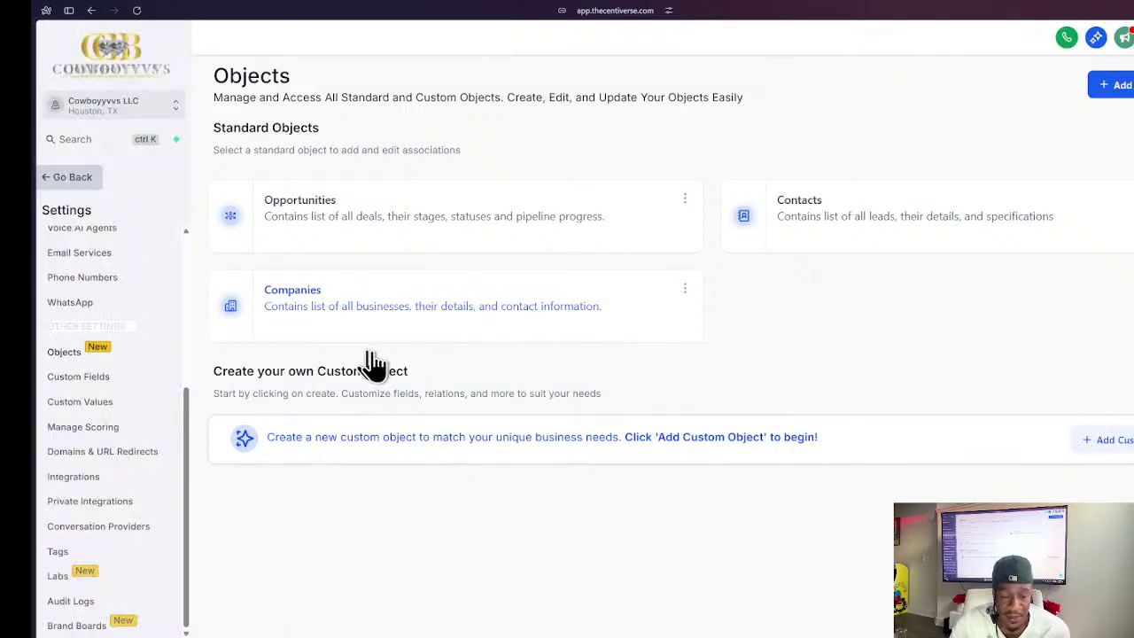
{"action": "scroll", "coordinate": [84, 372], "scroll_direction": "up", "scroll_amount": 1}
{"action": "left_click", "coordinate": [76, 400]}
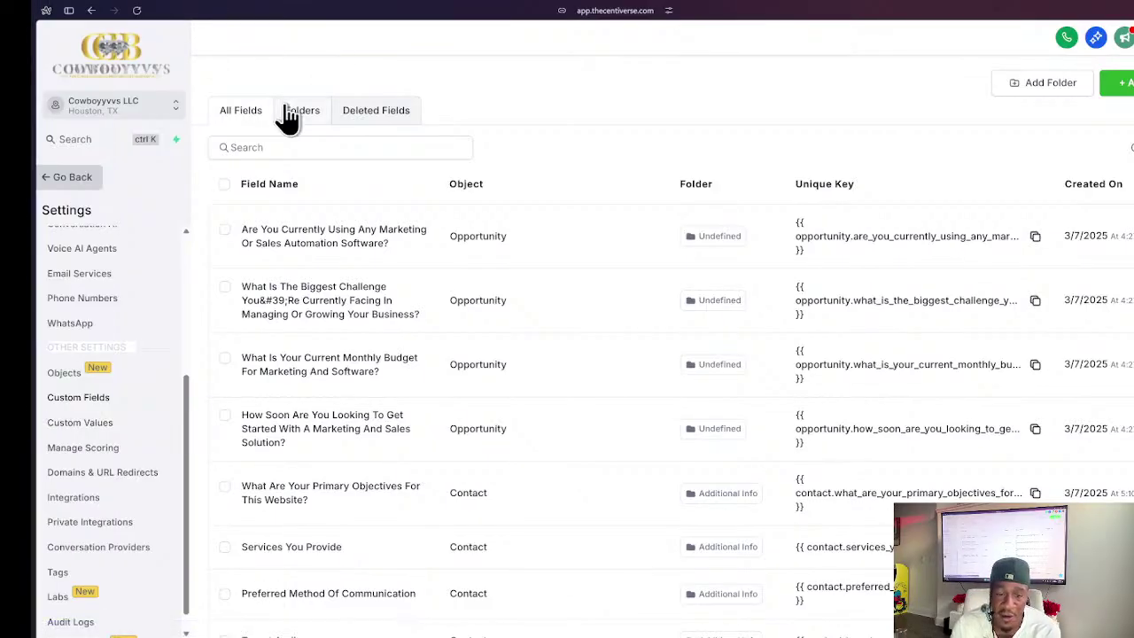
{"action": "left_click", "coordinate": [285, 114]}
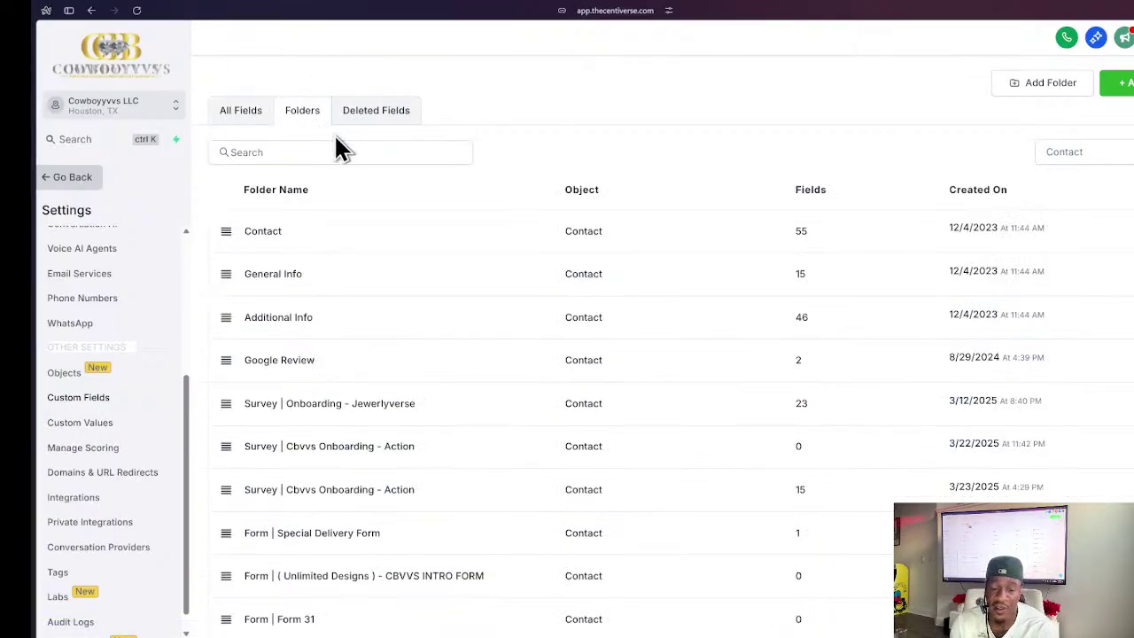
{"action": "left_click", "coordinate": [387, 115]}
{"action": "left_click", "coordinate": [253, 116]}
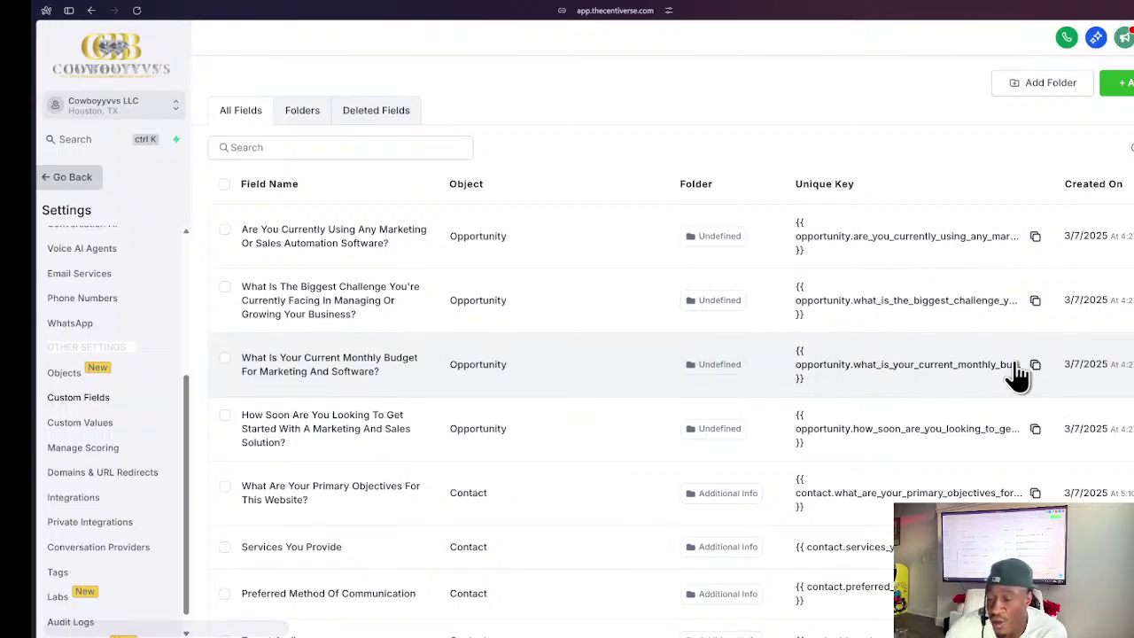
- Look through the list of all custom fields with their objects, folders and unique keys
{"action": "scroll", "coordinate": [418, 430], "scroll_direction": "down", "scroll_amount": 1}
{"action": "scroll", "coordinate": [561, 420], "scroll_direction": "up", "scroll_amount": 1}
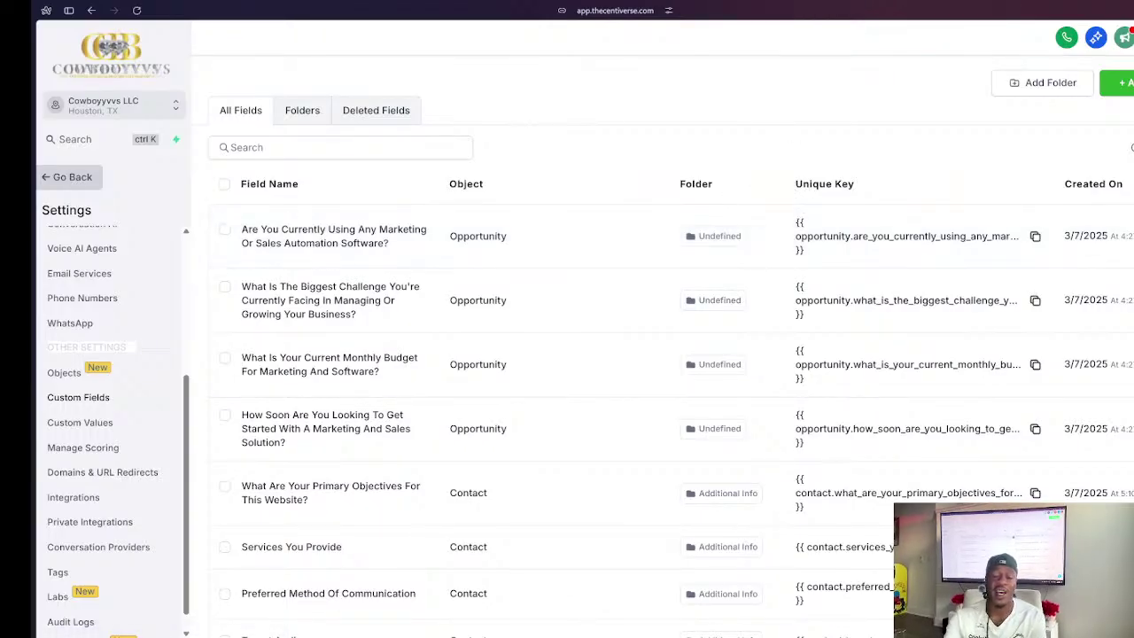
{"action": "scroll", "coordinate": [321, 357], "scroll_direction": "down", "scroll_amount": 2}
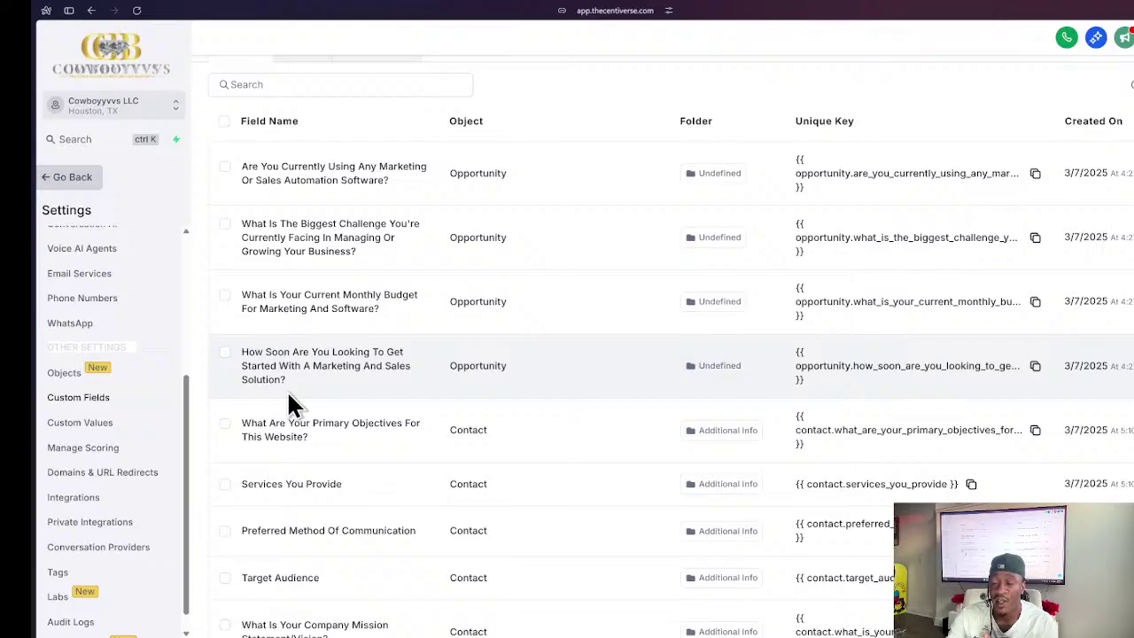
{"action": "scroll", "coordinate": [292, 389], "scroll_direction": "up", "scroll_amount": 1}
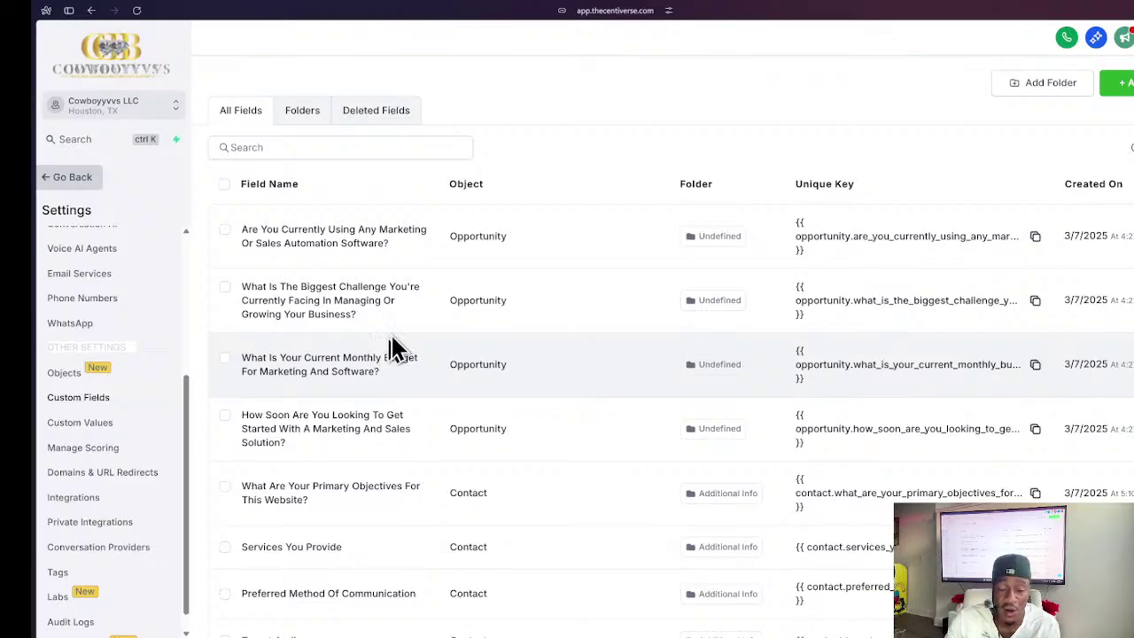
{"action": "scroll", "coordinate": [352, 434], "scroll_direction": "down", "scroll_amount": 1}
{"action": "scroll", "coordinate": [109, 453], "scroll_direction": "down", "scroll_amount": 1}
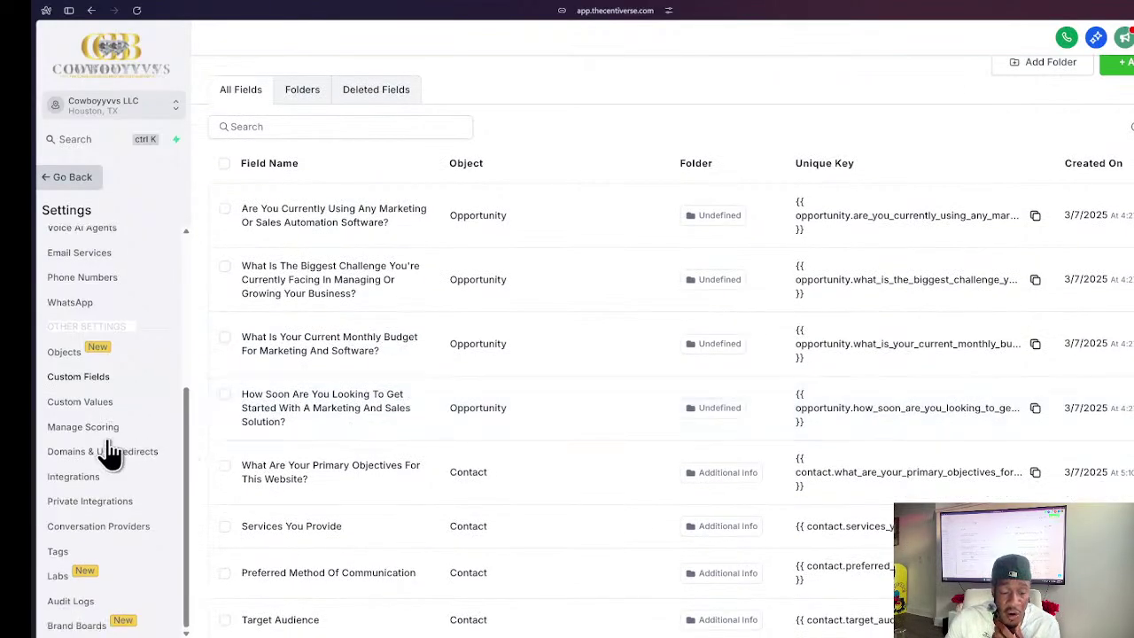
- Open the Custom Values settings and look over the names, keys and values of all entries
{"action": "left_click", "coordinate": [79, 405]}
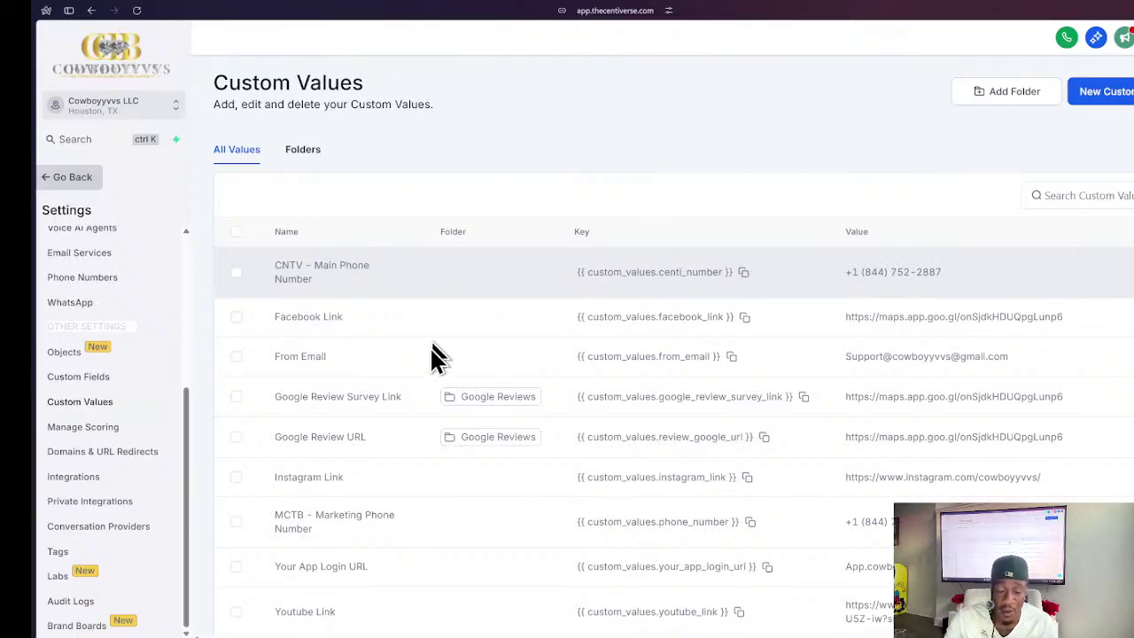
{"action": "scroll", "coordinate": [443, 496], "scroll_direction": "down", "scroll_amount": 1}
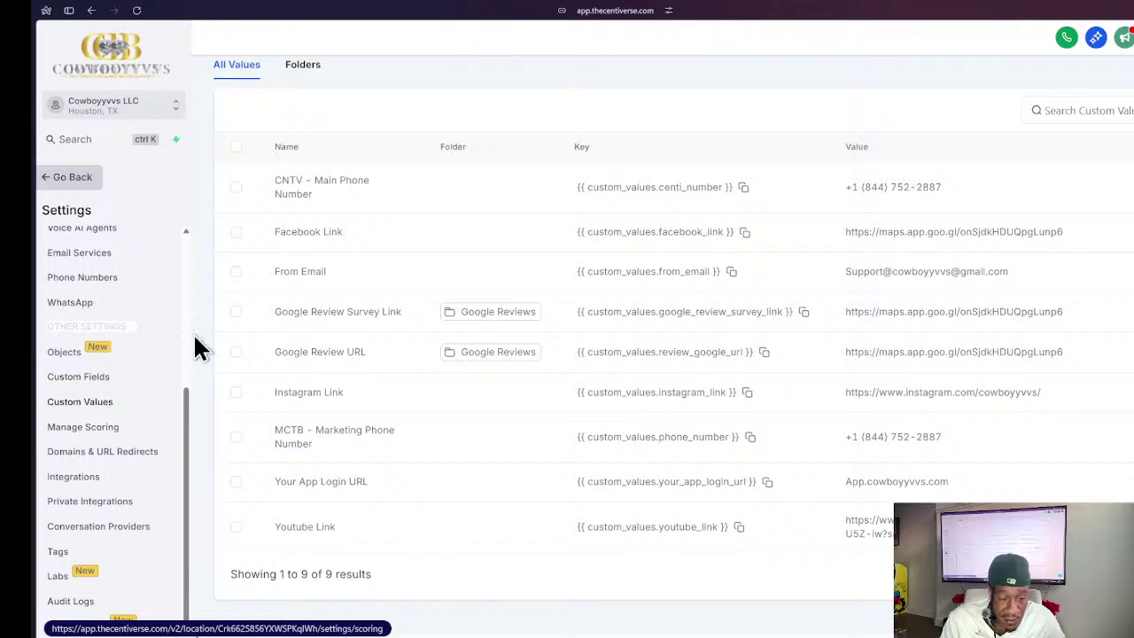
{"action": "scroll", "coordinate": [133, 426], "scroll_direction": "up", "scroll_amount": 1}
{"action": "scroll", "coordinate": [106, 443], "scroll_direction": "down", "scroll_amount": 1}
- Open Manage Scoring, dismiss the support widget and review the actions and points of the Engagement Score profile
{"action": "left_click", "coordinate": [84, 428]}
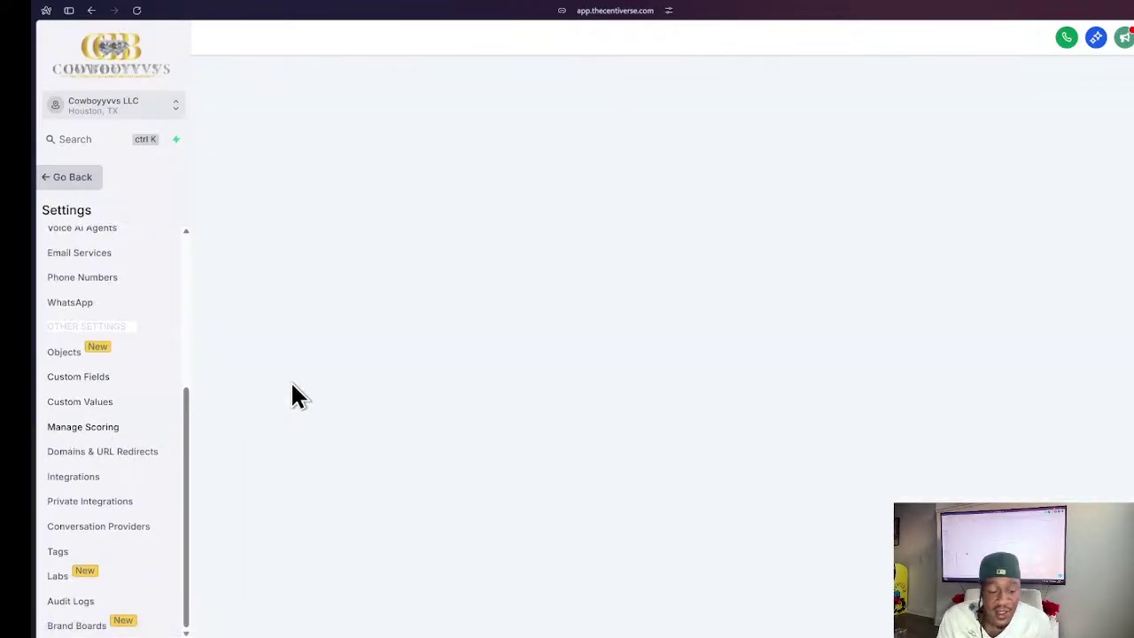
{"action": "left_click", "coordinate": [113, 432]}
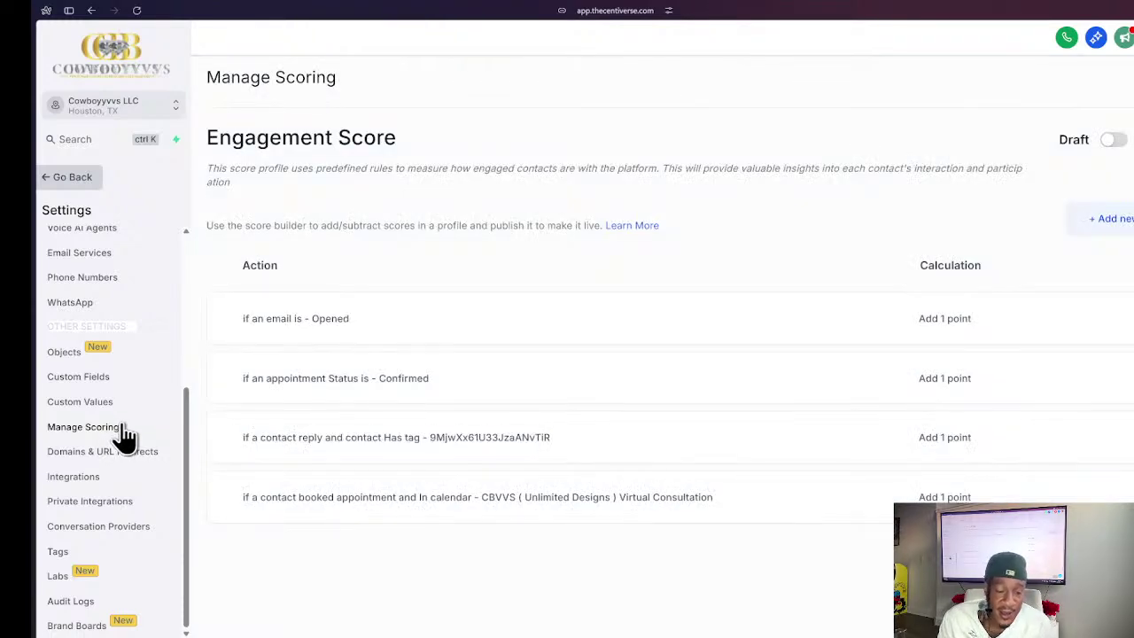
{"action": "scroll", "coordinate": [280, 153], "scroll_direction": "down", "scroll_amount": 1}
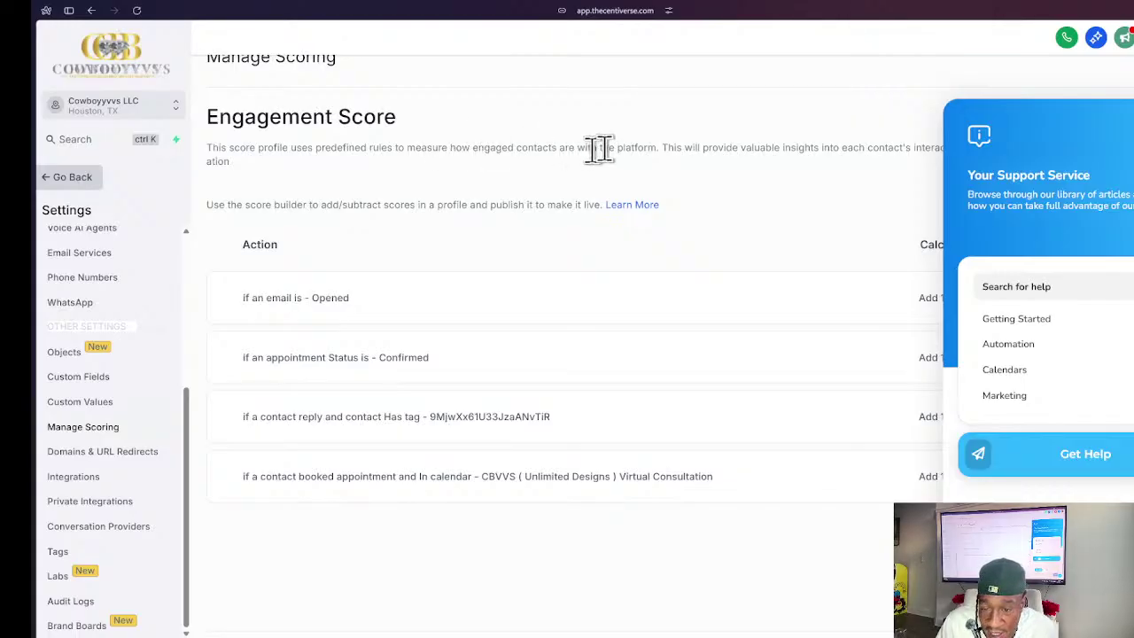
{"action": "left_click", "coordinate": [1129, 611]}
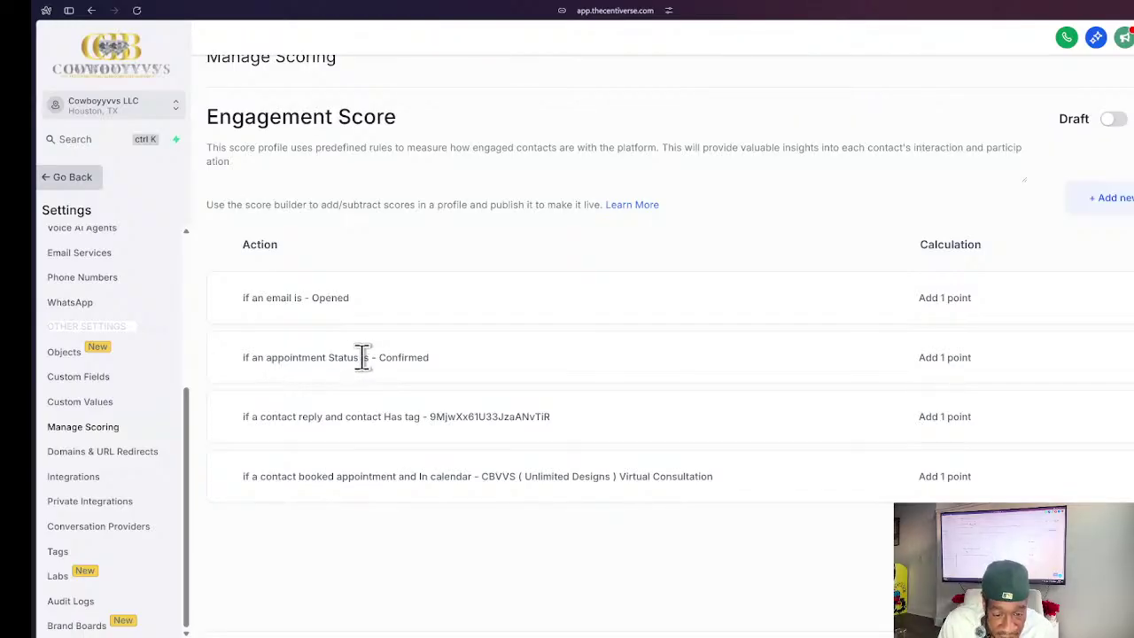
{"action": "scroll", "coordinate": [321, 359], "scroll_direction": "down", "scroll_amount": 1}
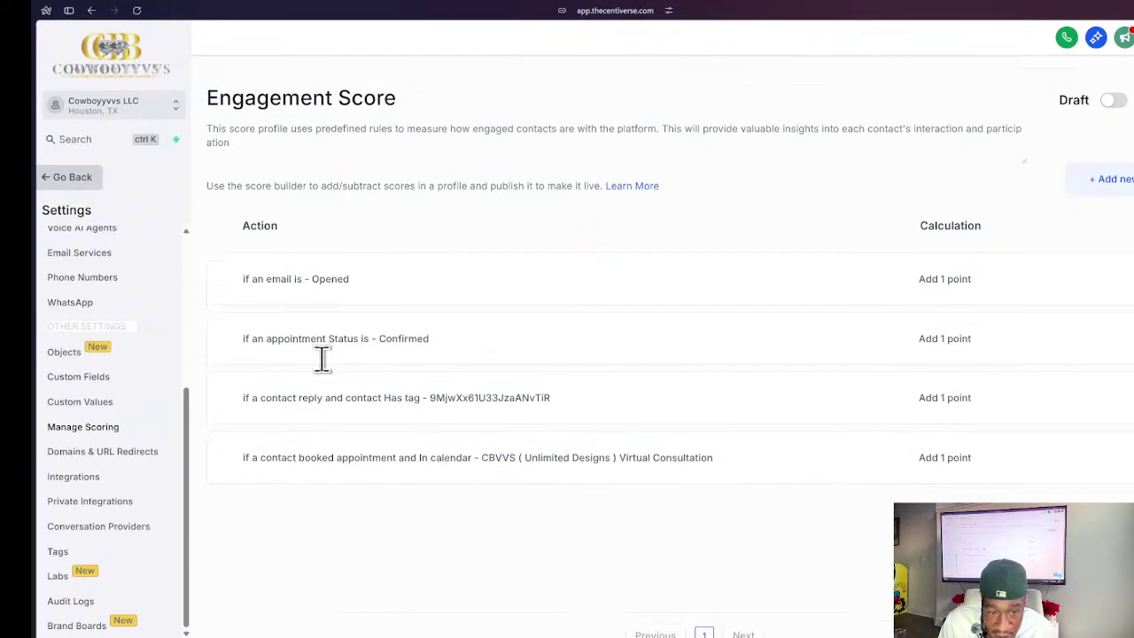
{"action": "scroll", "coordinate": [321, 359], "scroll_direction": "up", "scroll_amount": 1}
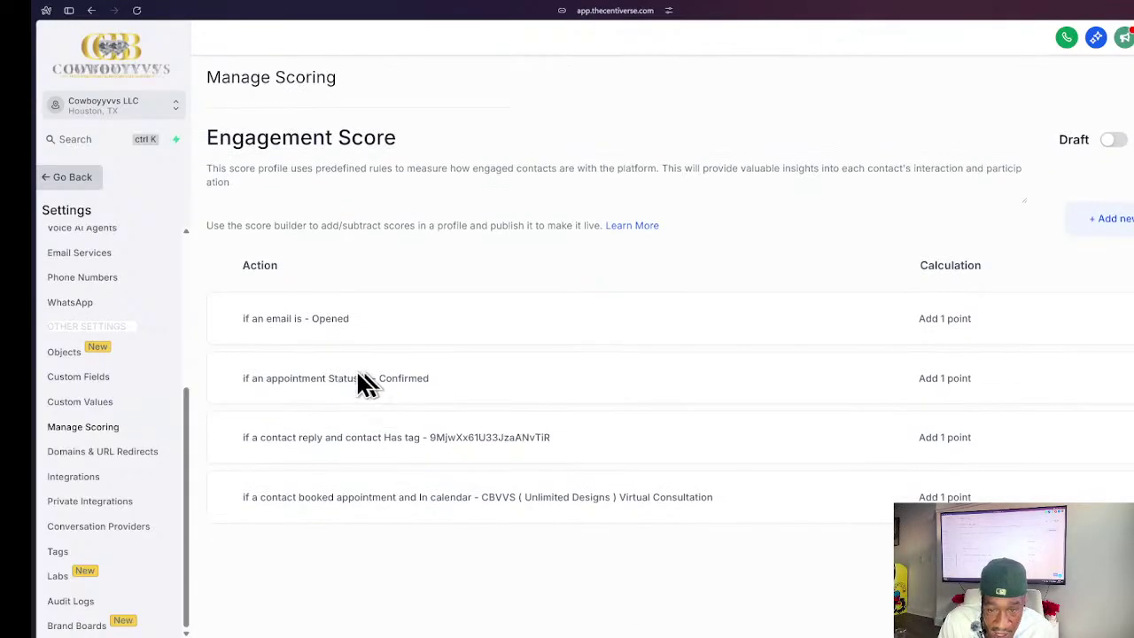
- Switch on the draft Engagement Score profile and look over its scoring rules
{"action": "left_click", "coordinate": [1108, 142]}
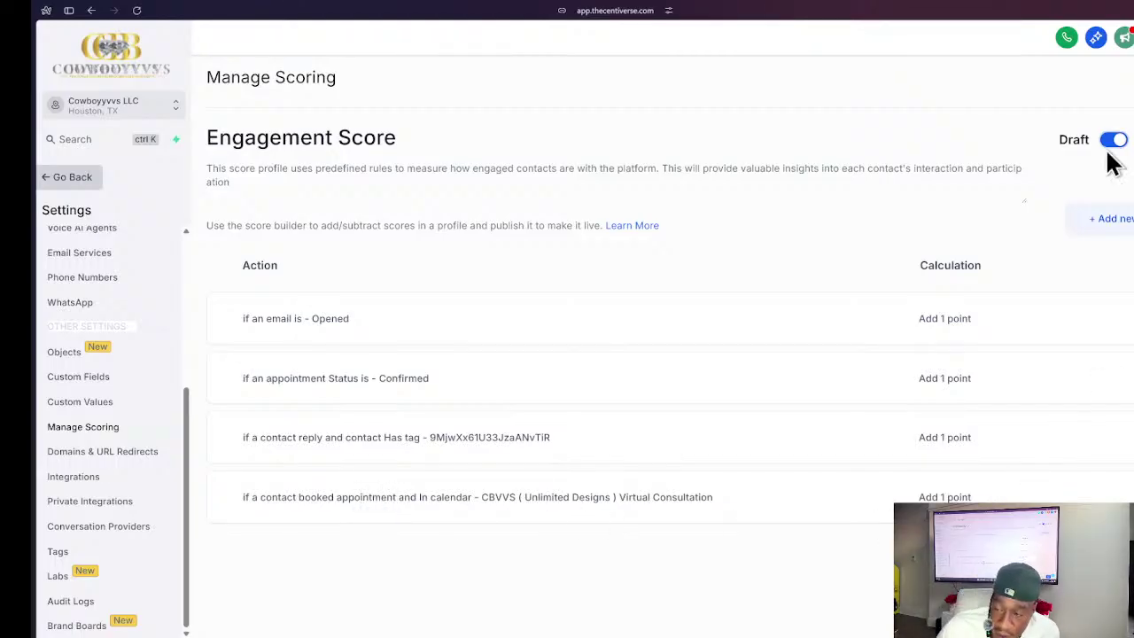
{"action": "scroll", "coordinate": [232, 274], "scroll_direction": "down", "scroll_amount": 1}
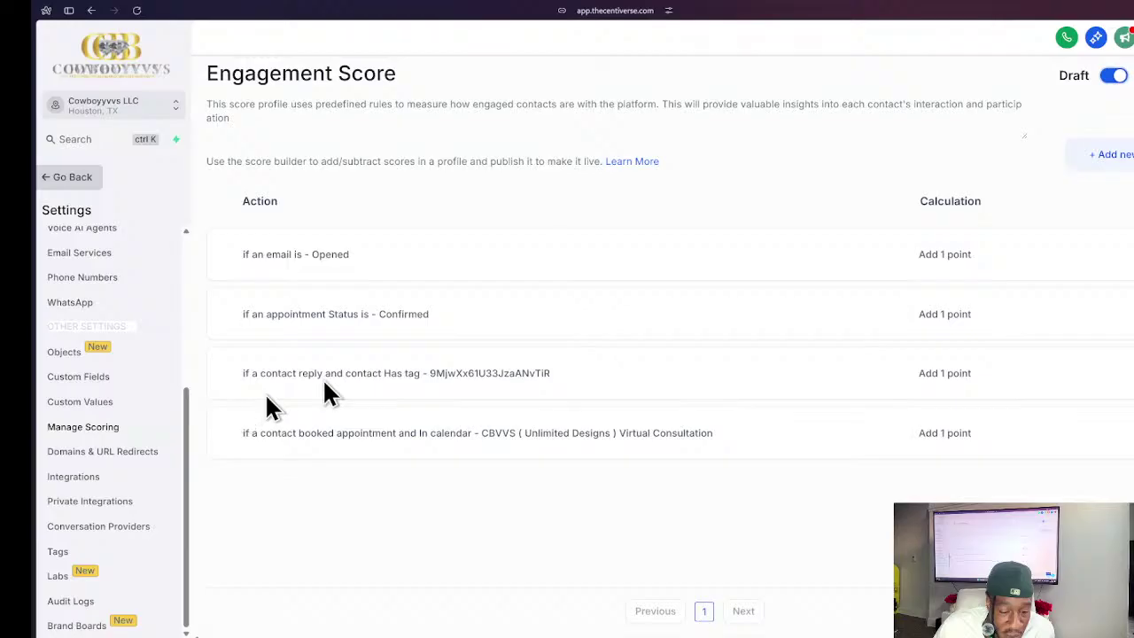
{"action": "scroll", "coordinate": [662, 350], "scroll_direction": "up", "scroll_amount": 1}
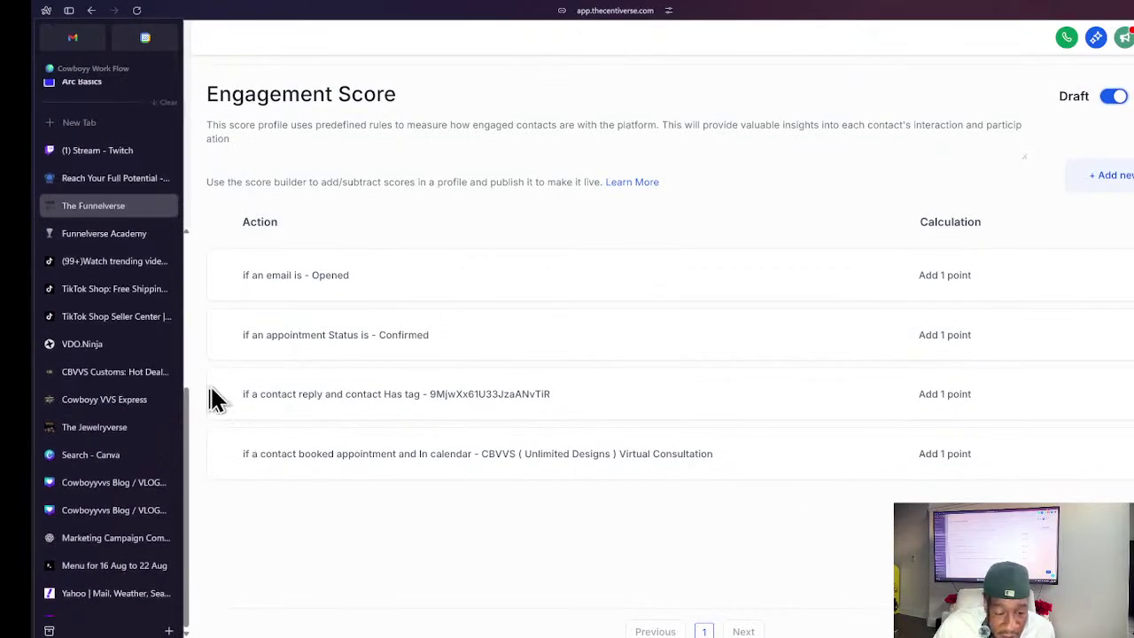
- Open the Domains & URL Redirects settings, dismiss the notice about moved redirects and review the external domains
{"action": "scroll", "coordinate": [119, 384], "scroll_direction": "up", "scroll_amount": 1}
{"action": "scroll", "coordinate": [112, 362], "scroll_direction": "down", "scroll_amount": 1}
{"action": "scroll", "coordinate": [107, 474], "scroll_direction": "up", "scroll_amount": 2}
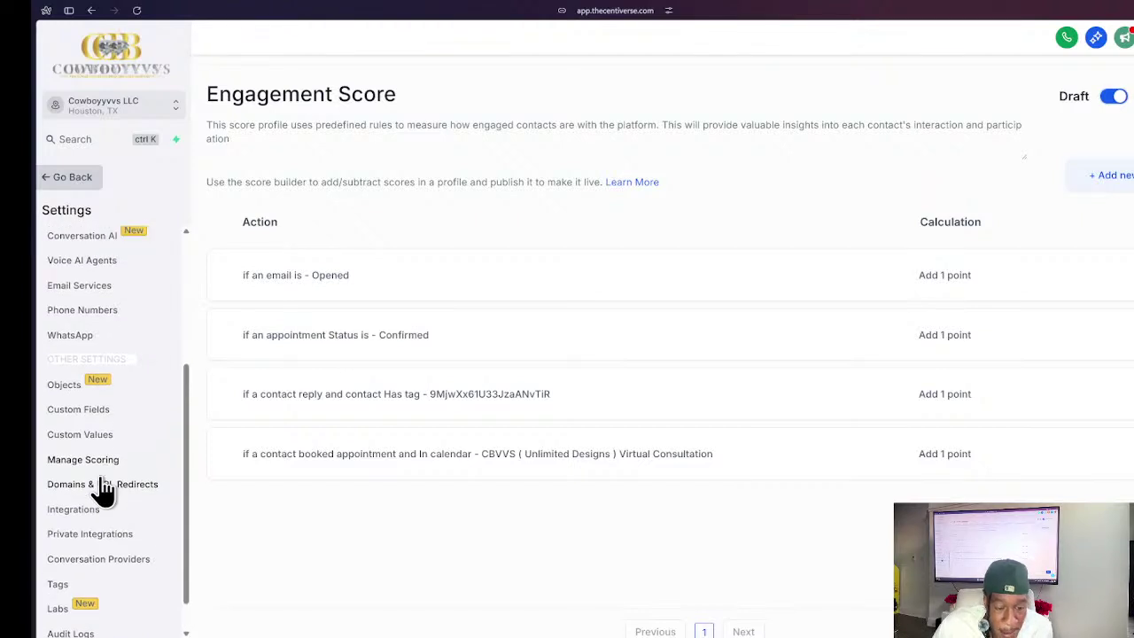
{"action": "left_click", "coordinate": [102, 496]}
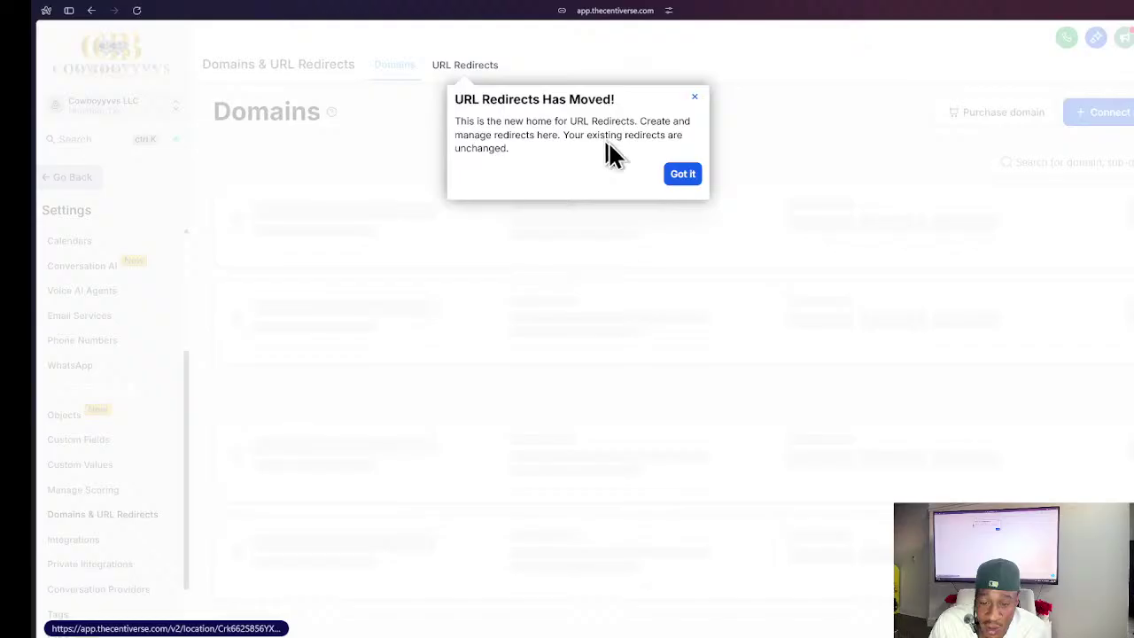
{"action": "left_click", "coordinate": [695, 98]}
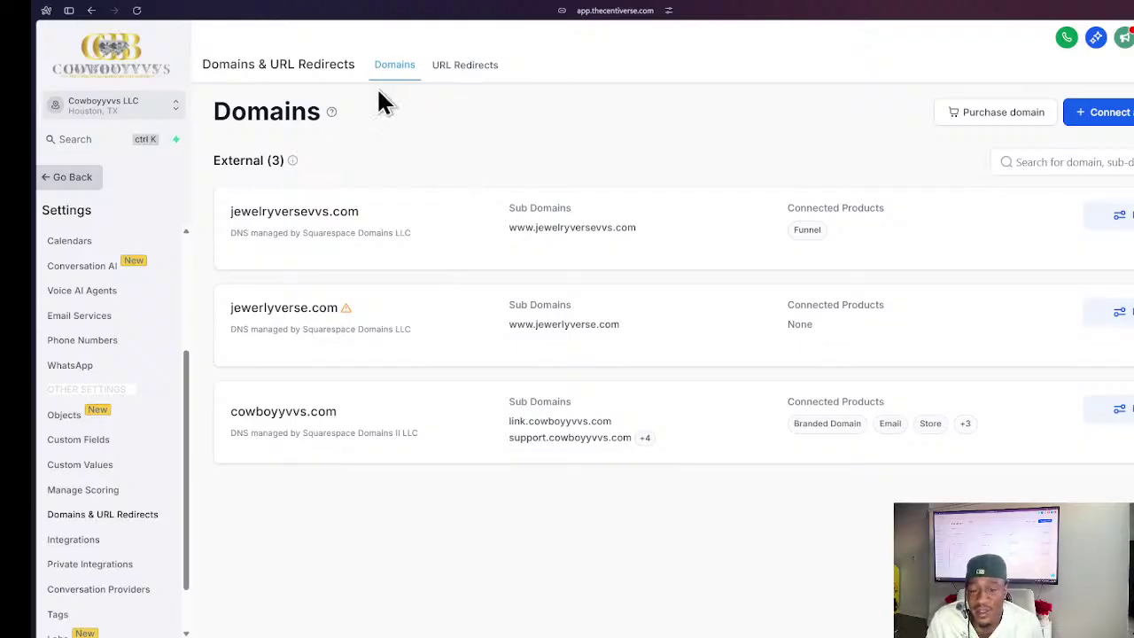
{"action": "mouse_move", "coordinate": [35, 354]}
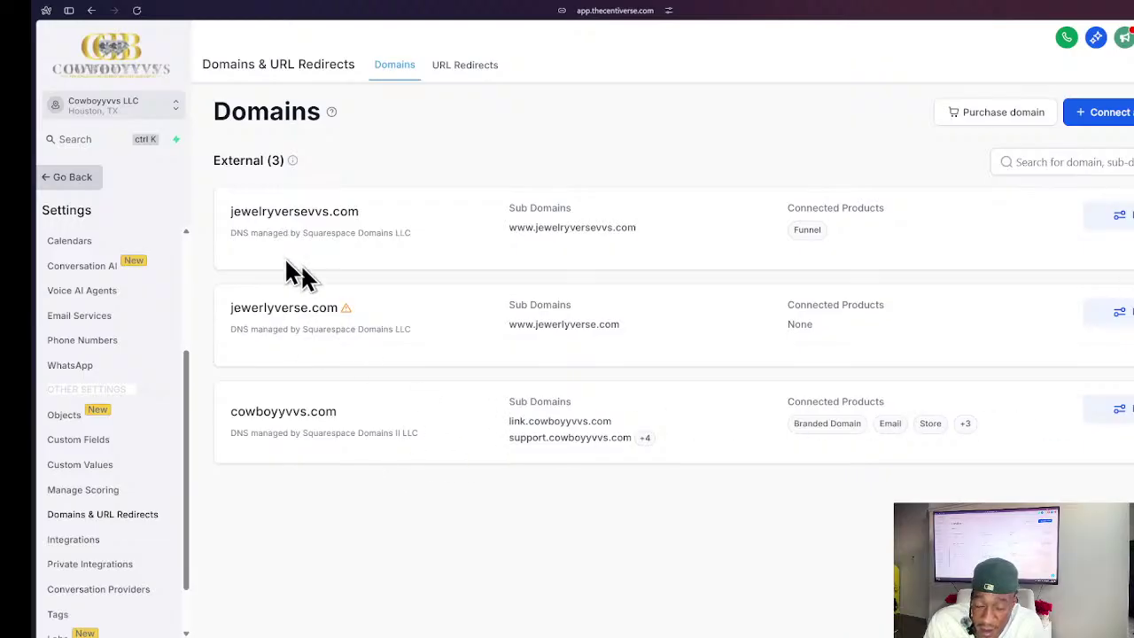
{"action": "mouse_move", "coordinate": [331, 112]}
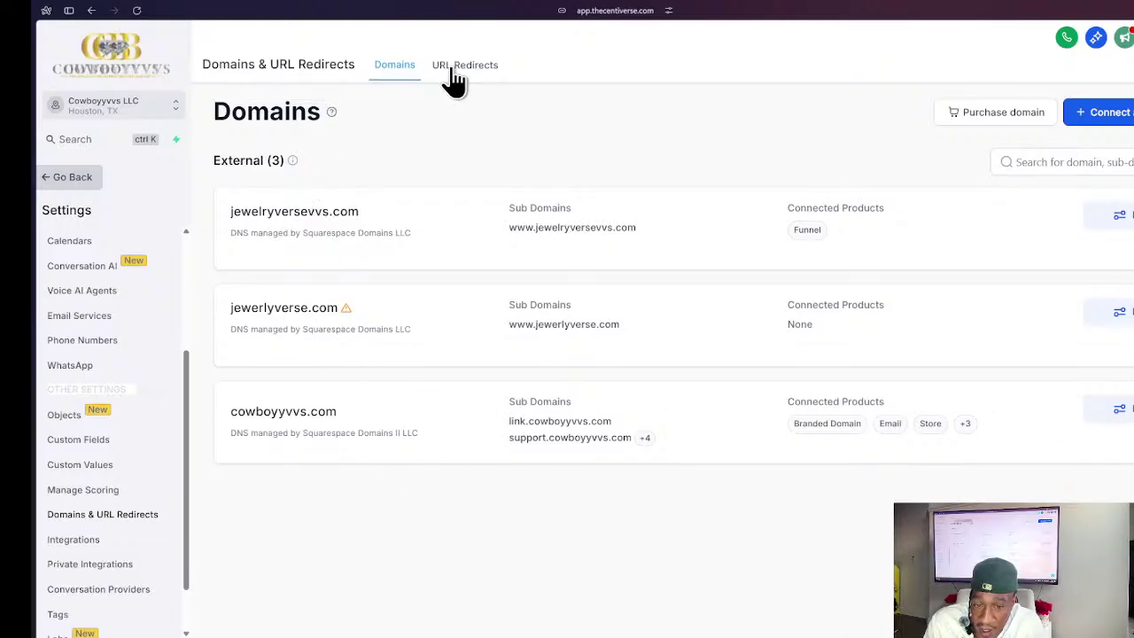
{"action": "left_click", "coordinate": [447, 71]}
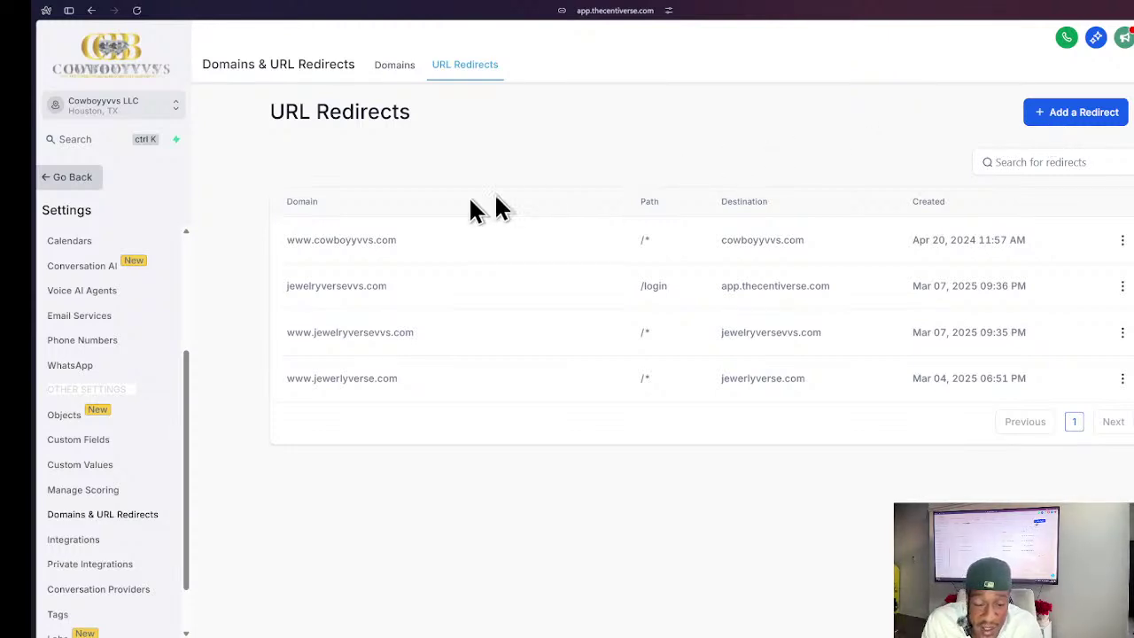
{"action": "left_click", "coordinate": [1077, 122]}
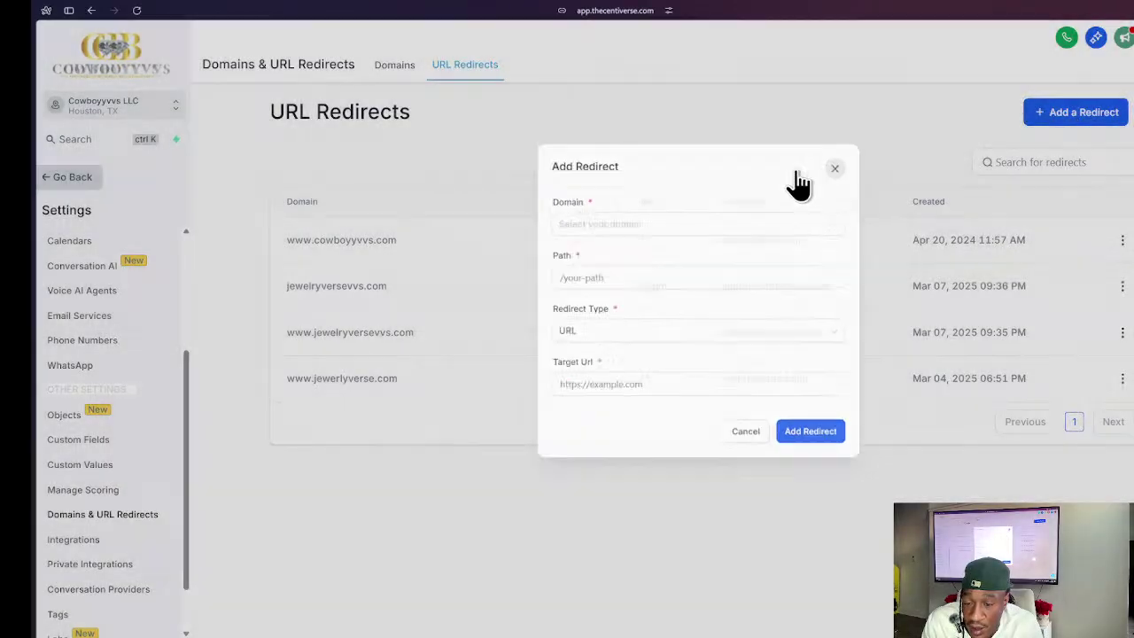
{"action": "left_click", "coordinate": [815, 172]}
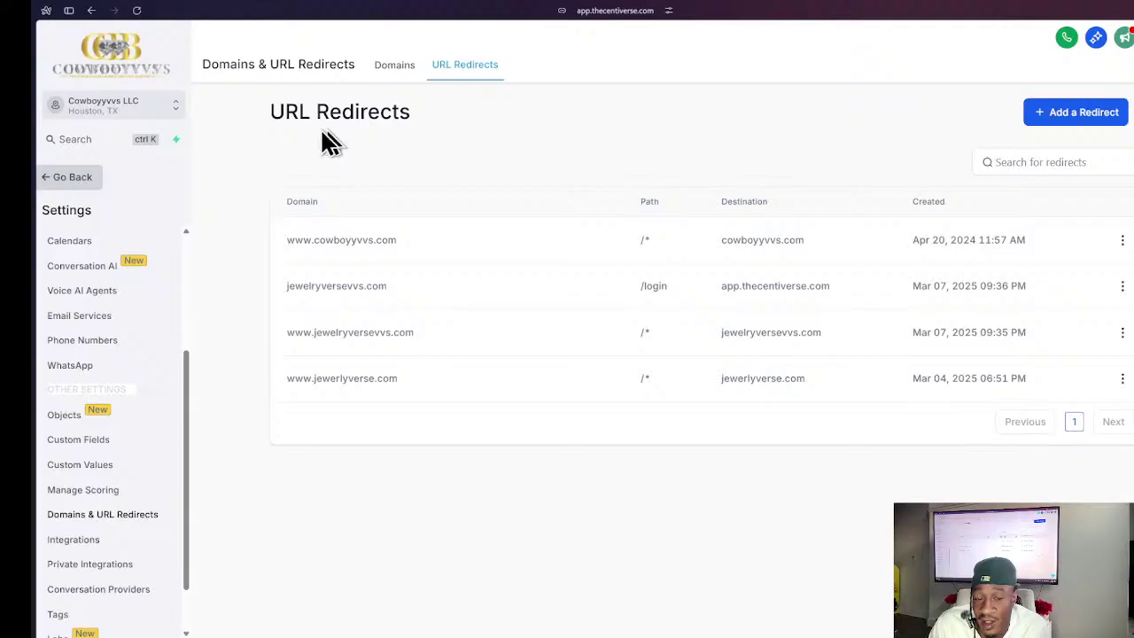
{"action": "left_click", "coordinate": [1122, 240]}
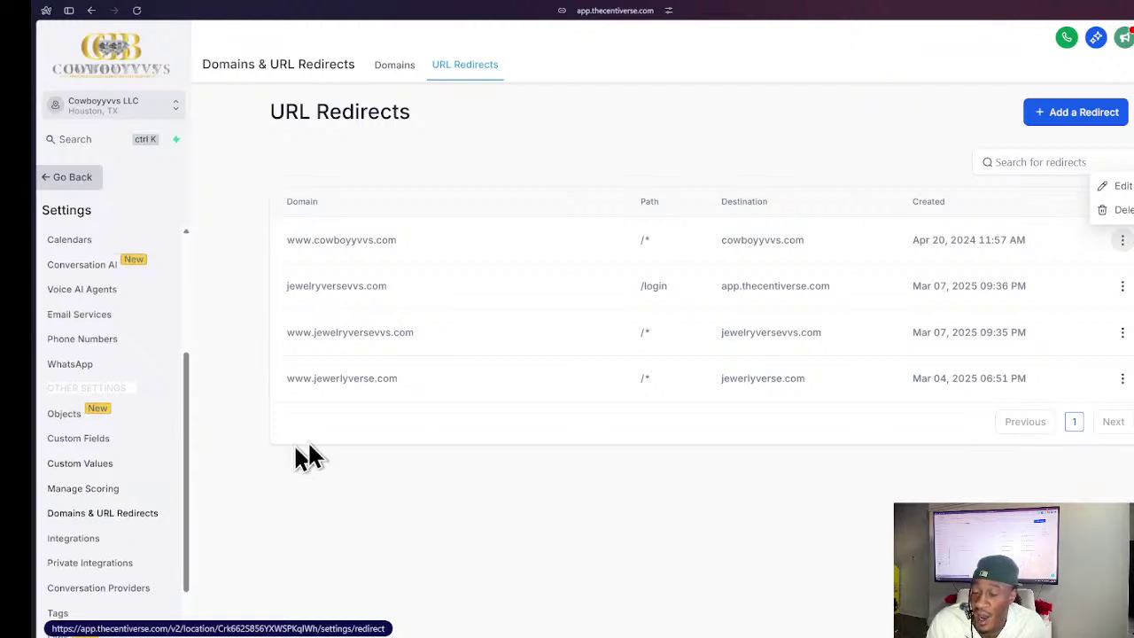
{"action": "mouse_move", "coordinate": [129, 326]}
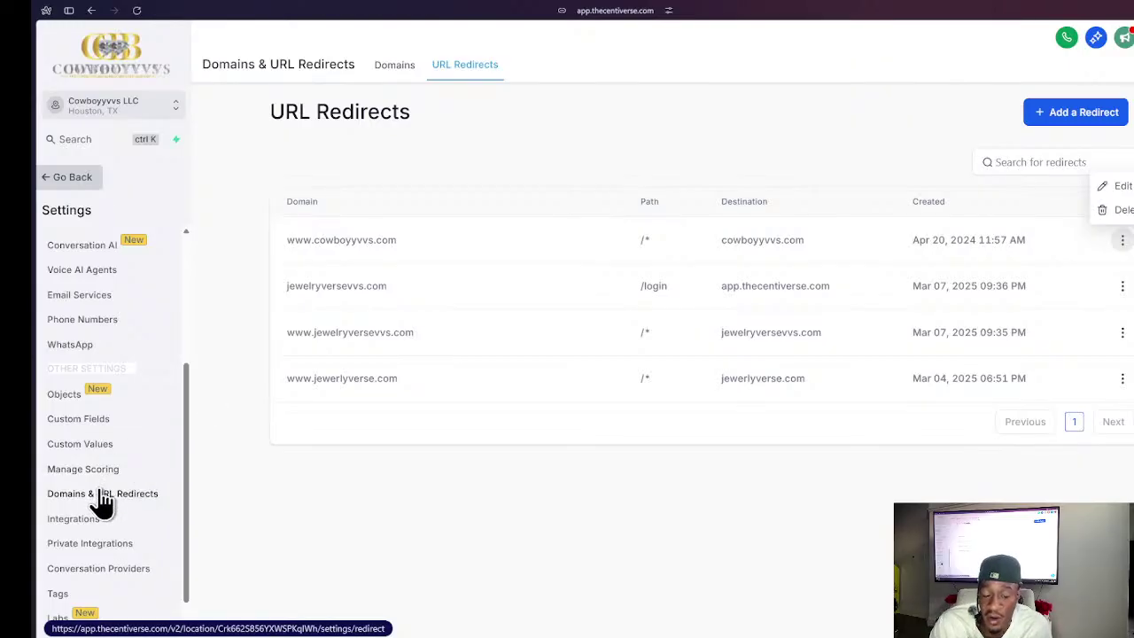
- Open the Integrations settings and look over the Google Calendar and Google account connections
{"action": "scroll", "coordinate": [102, 501], "scroll_direction": "up", "scroll_amount": 2}
{"action": "scroll", "coordinate": [133, 531], "scroll_direction": "down", "scroll_amount": 3}
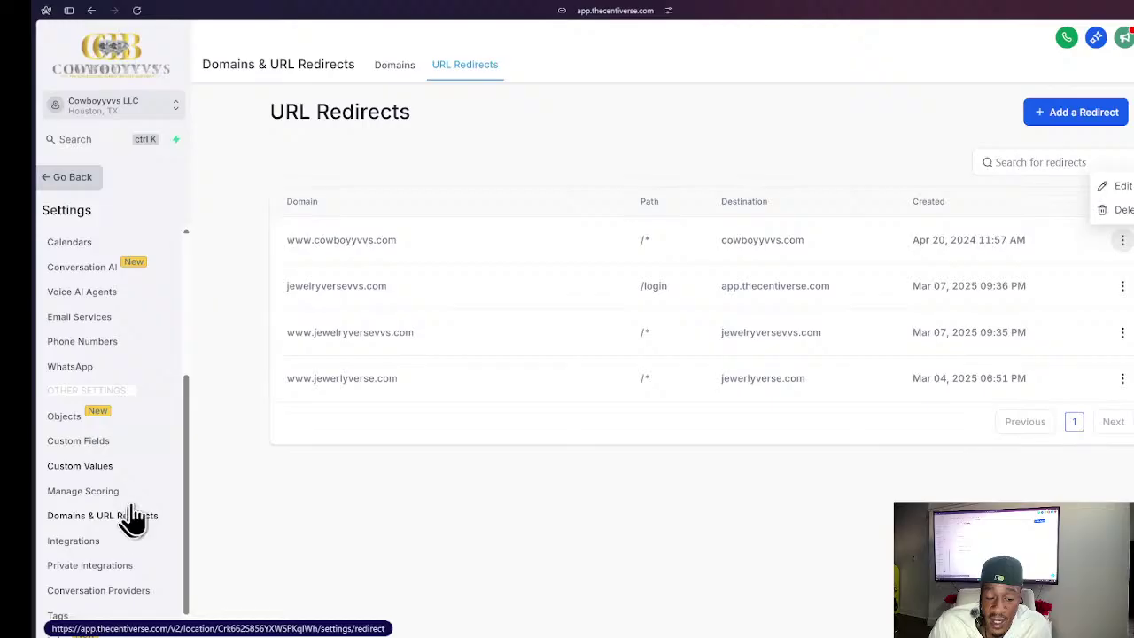
{"action": "left_click", "coordinate": [79, 500]}
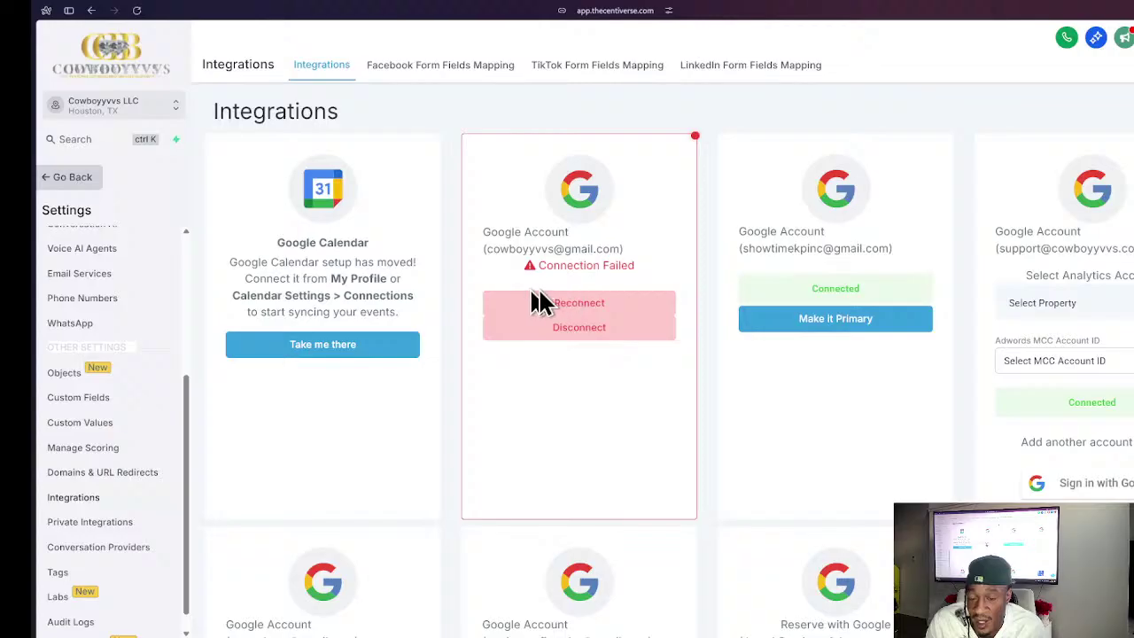
{"action": "scroll", "coordinate": [540, 306], "scroll_direction": "down", "scroll_amount": 2}
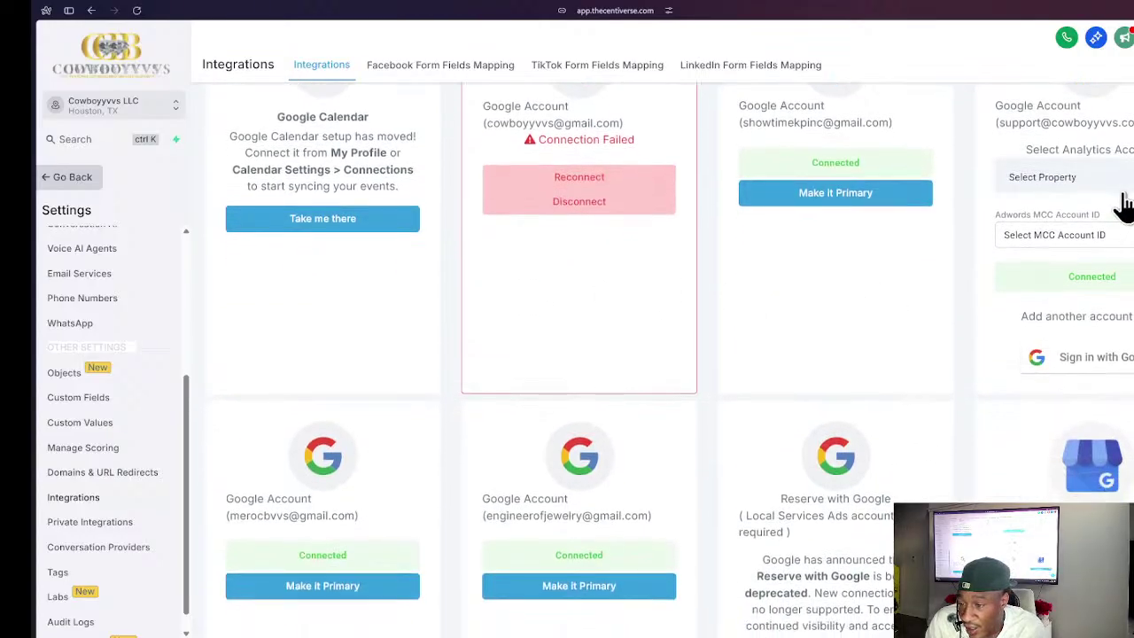
{"action": "scroll", "coordinate": [326, 263], "scroll_direction": "down", "scroll_amount": 1}
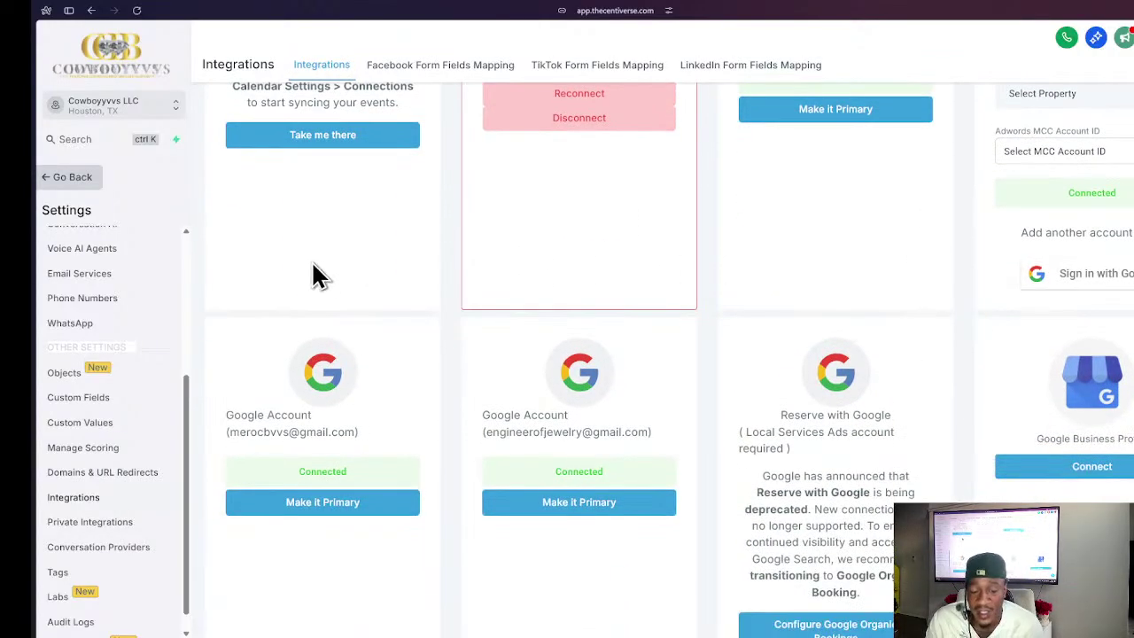
- Look through the remaining integrations, including Stripe, Shopify, TikTok, LinkedIn, Slack, Printful, Shippo, WooCommerce and WhatsApp
{"action": "scroll", "coordinate": [759, 405], "scroll_direction": "down", "scroll_amount": 3}
{"action": "scroll", "coordinate": [296, 506], "scroll_direction": "down", "scroll_amount": 3}
{"action": "scroll", "coordinate": [752, 328], "scroll_direction": "down", "scroll_amount": 2}
{"action": "scroll", "coordinate": [652, 299], "scroll_direction": "up", "scroll_amount": 1}
{"action": "scroll", "coordinate": [562, 304], "scroll_direction": "down", "scroll_amount": 3}
{"action": "scroll", "coordinate": [359, 416], "scroll_direction": "down", "scroll_amount": 2}
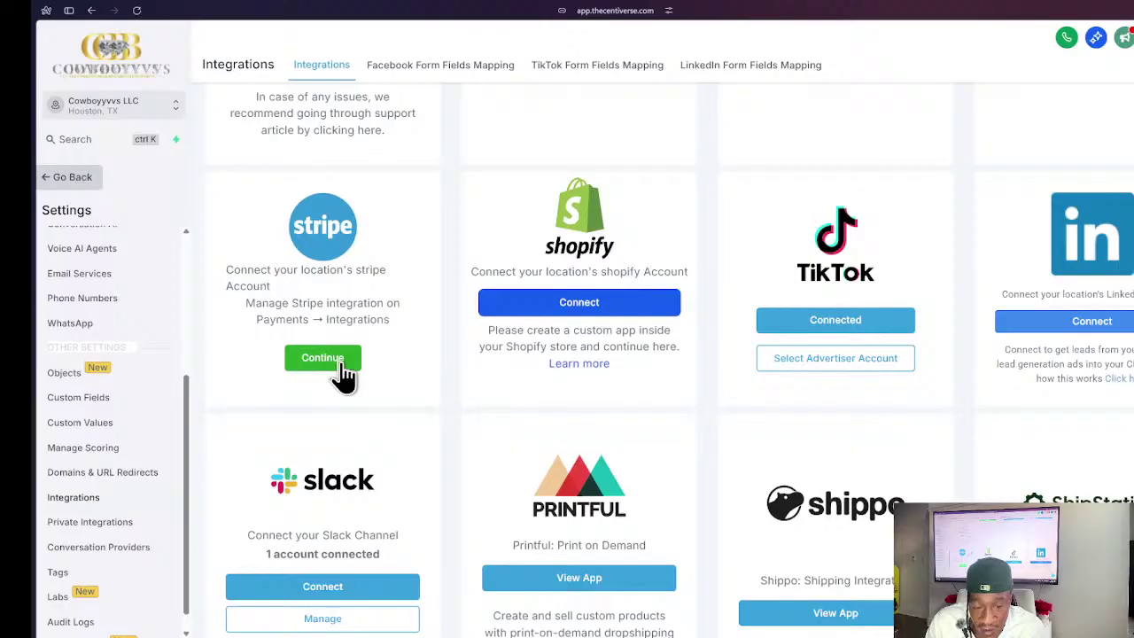
{"action": "scroll", "coordinate": [778, 381], "scroll_direction": "down", "scroll_amount": 1}
{"action": "scroll", "coordinate": [780, 380], "scroll_direction": "down", "scroll_amount": 3}
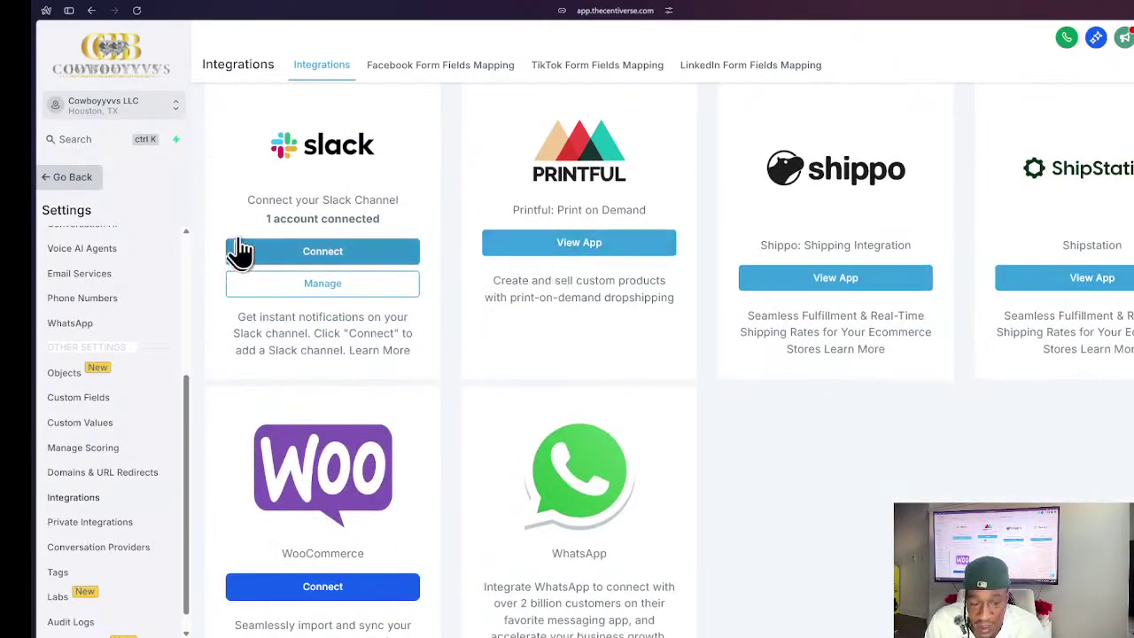
- Look over the remaining integration cards, including WooCommerce, WhatsApp, Facebook and QuickBooks, and open the TikTok Form Fields Mapping
{"action": "scroll", "coordinate": [321, 222], "scroll_direction": "down", "scroll_amount": 1}
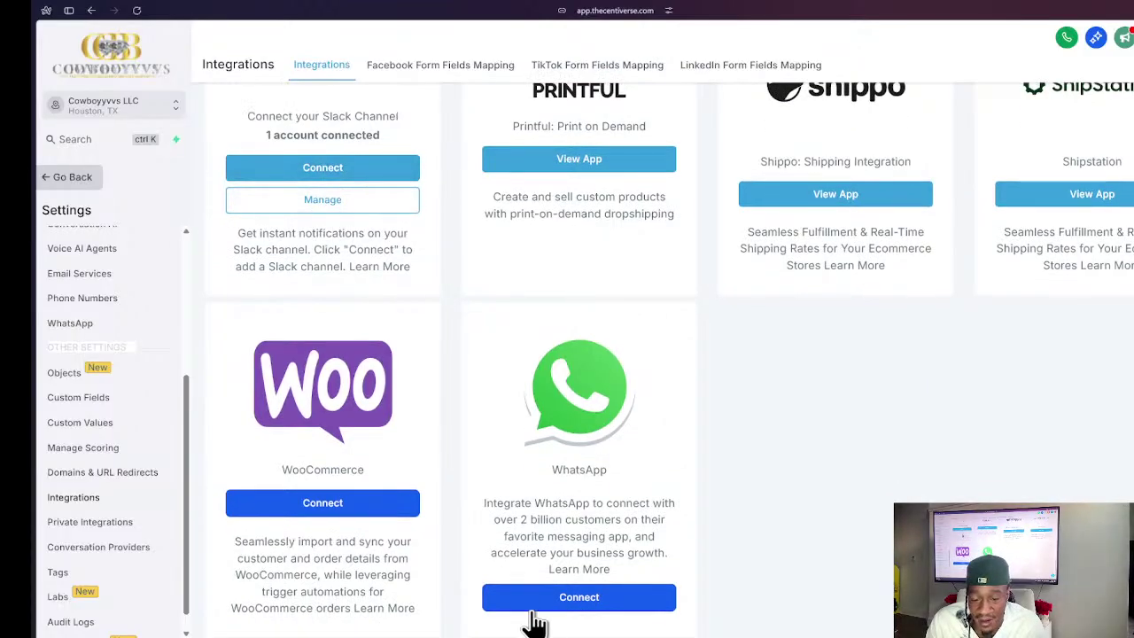
{"action": "scroll", "coordinate": [983, 379], "scroll_direction": "up", "scroll_amount": 1}
{"action": "scroll", "coordinate": [531, 367], "scroll_direction": "up", "scroll_amount": 10}
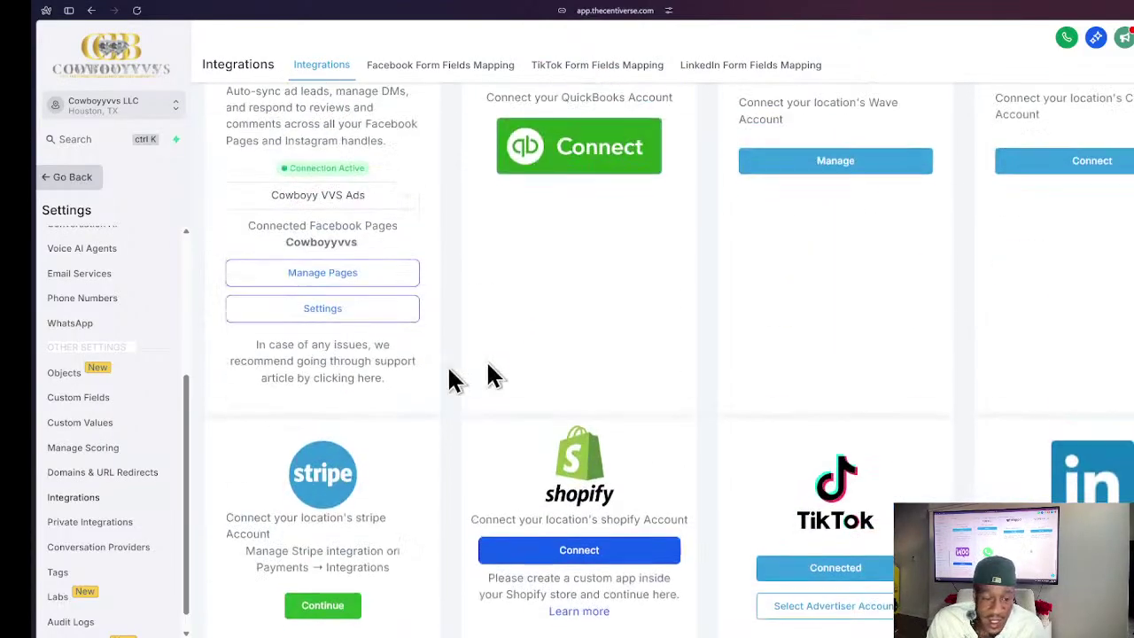
{"action": "scroll", "coordinate": [370, 158], "scroll_direction": "up", "scroll_amount": 2}
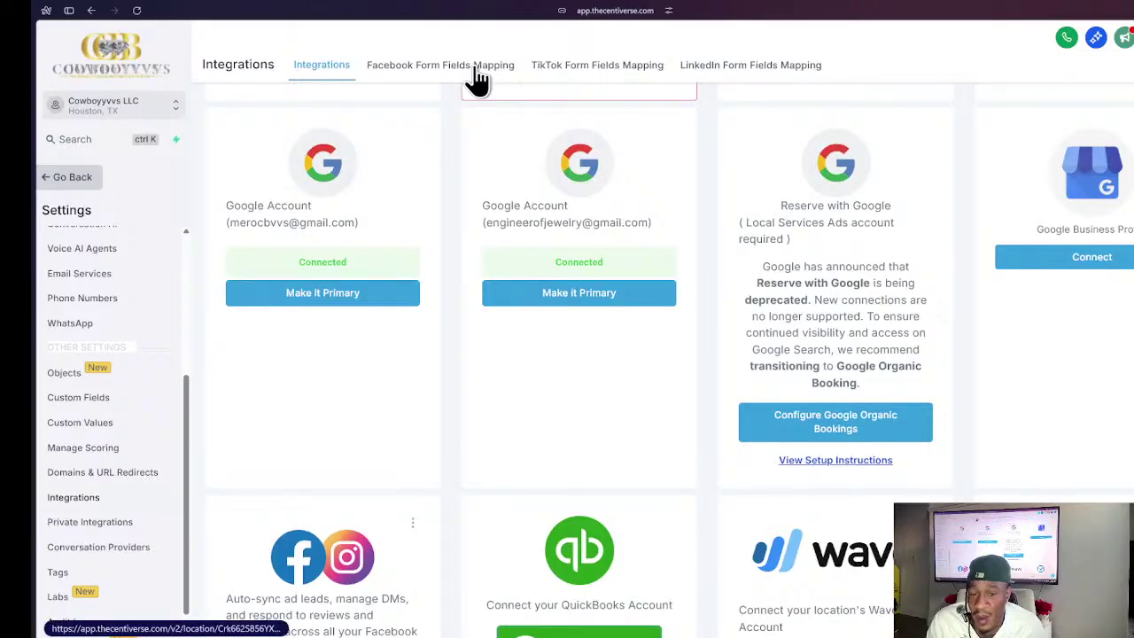
{"action": "left_click", "coordinate": [571, 71]}
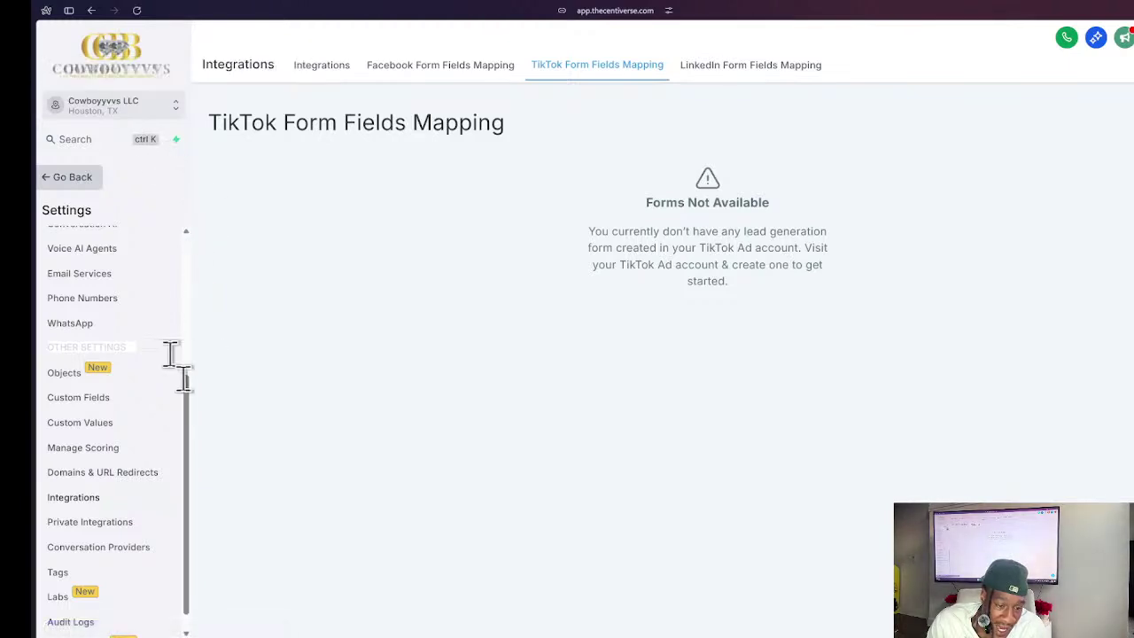
- Open the Private Integrations settings and review the listed VVS Express integrations
{"action": "scroll", "coordinate": [145, 458], "scroll_direction": "down", "scroll_amount": 1}
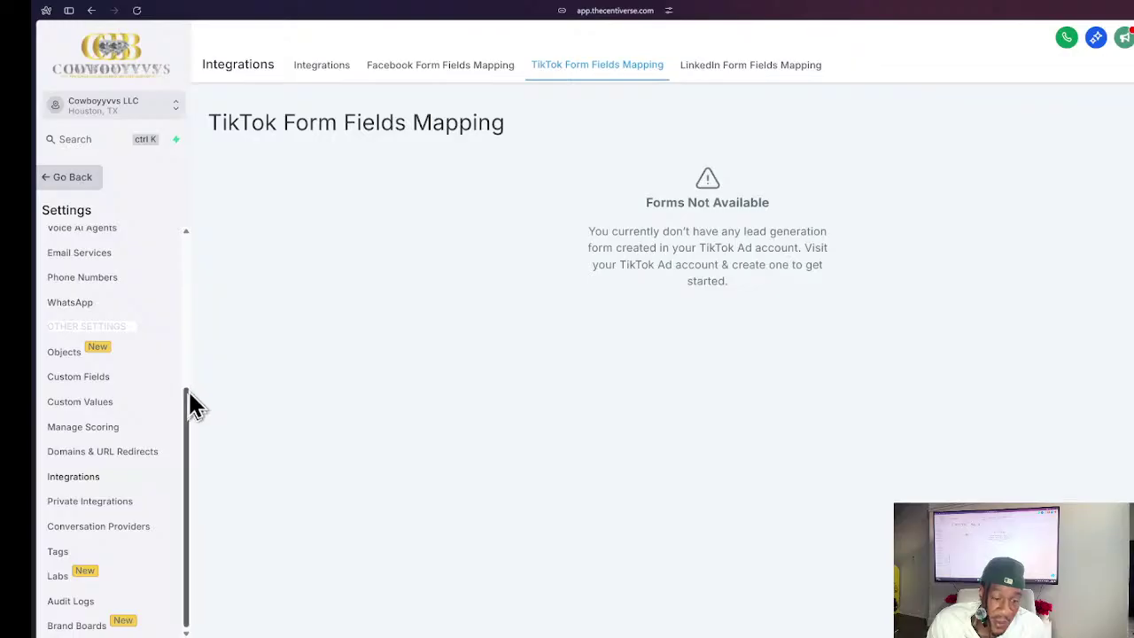
{"action": "left_click", "coordinate": [92, 503]}
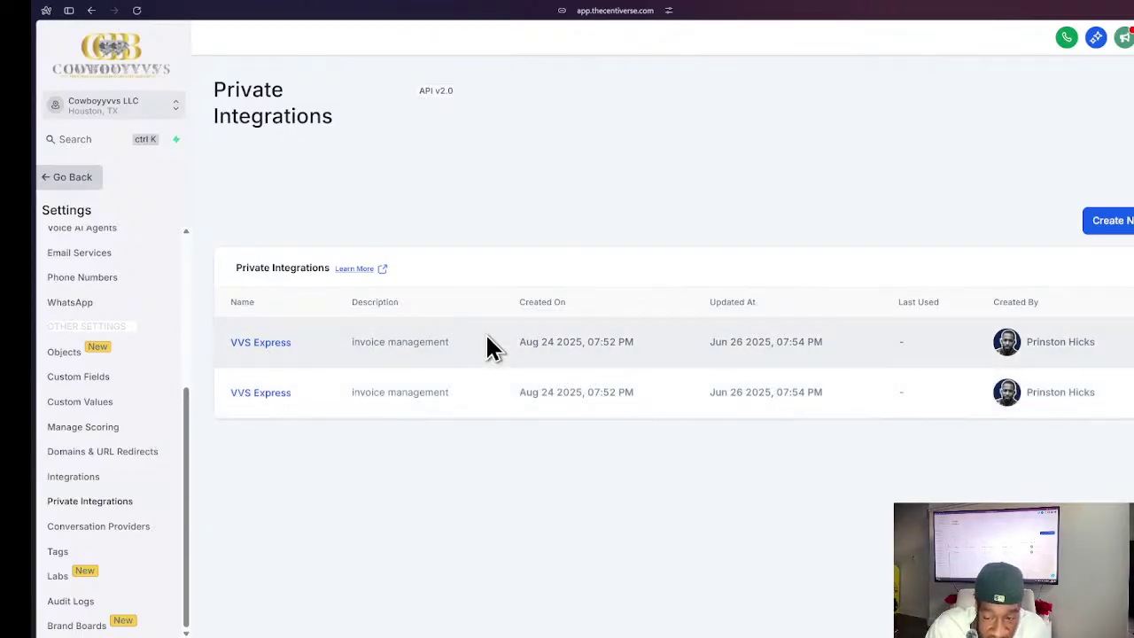
{"action": "scroll", "coordinate": [98, 478], "scroll_direction": "up", "scroll_amount": 1}
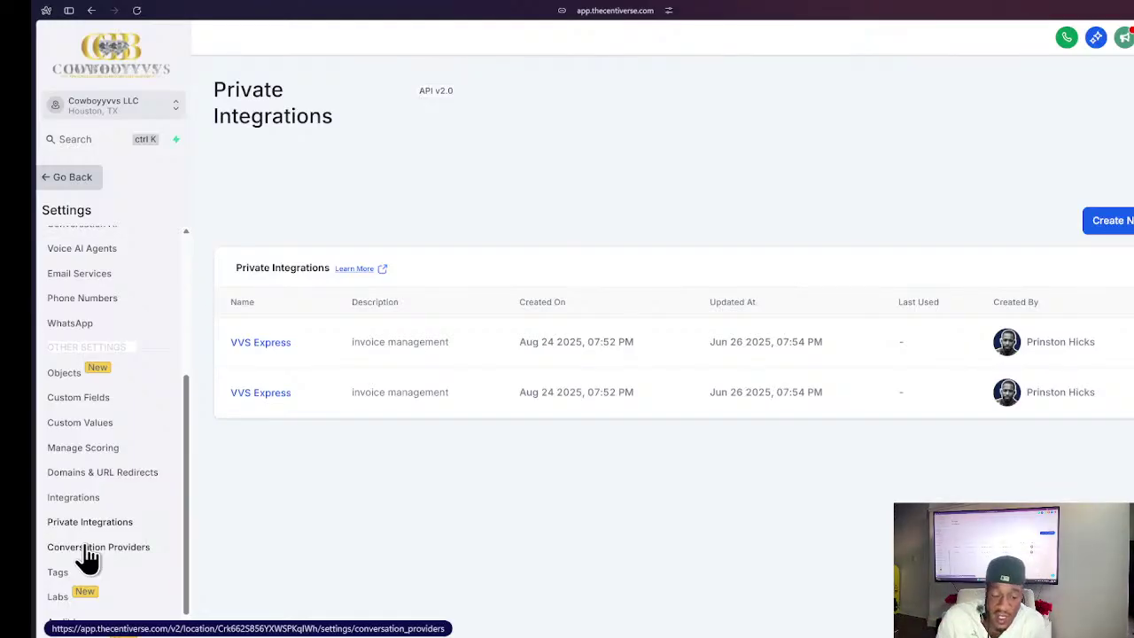
- View the Conversation Providers settings, and open the Tags list to look over the account's tags
{"action": "scroll", "coordinate": [84, 558], "scroll_direction": "down", "scroll_amount": 1}
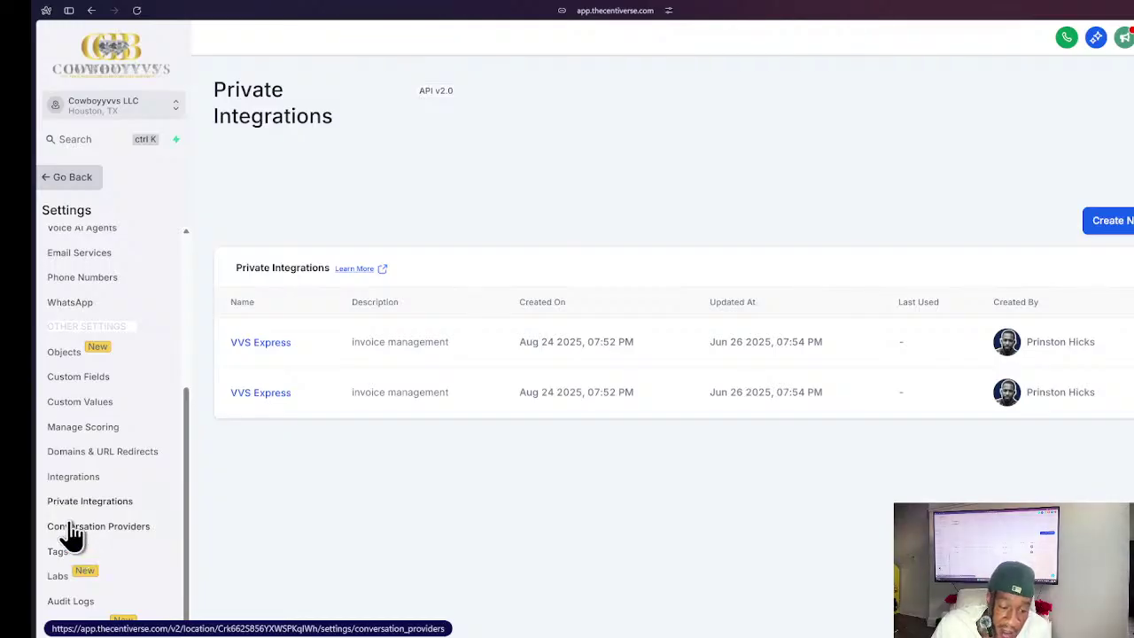
{"action": "left_click", "coordinate": [92, 528]}
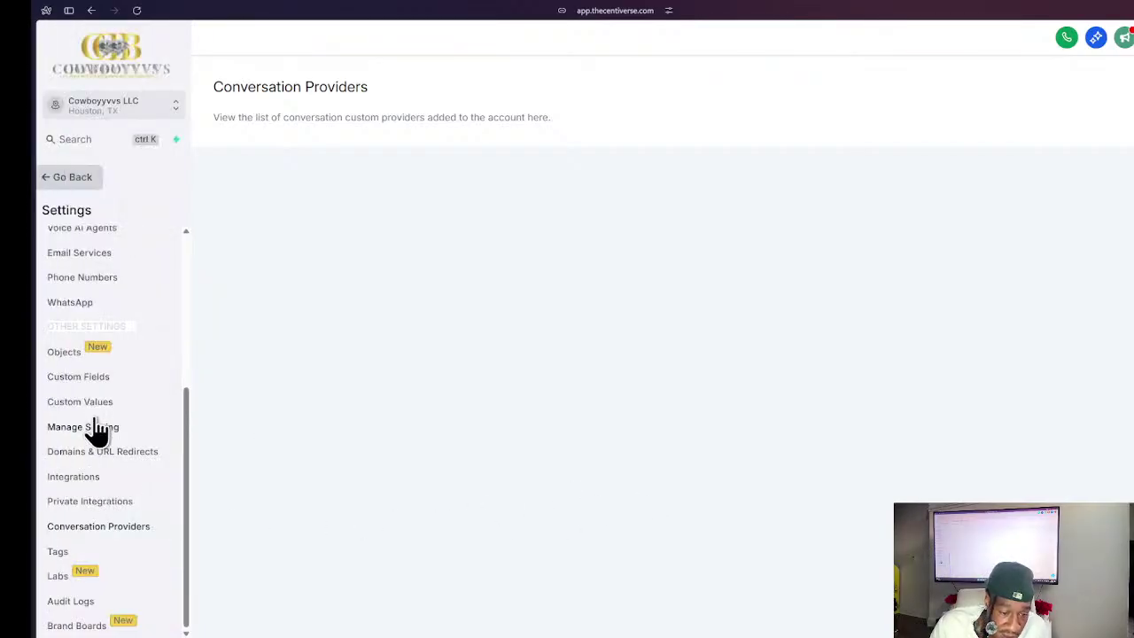
{"action": "left_click", "coordinate": [59, 551]}
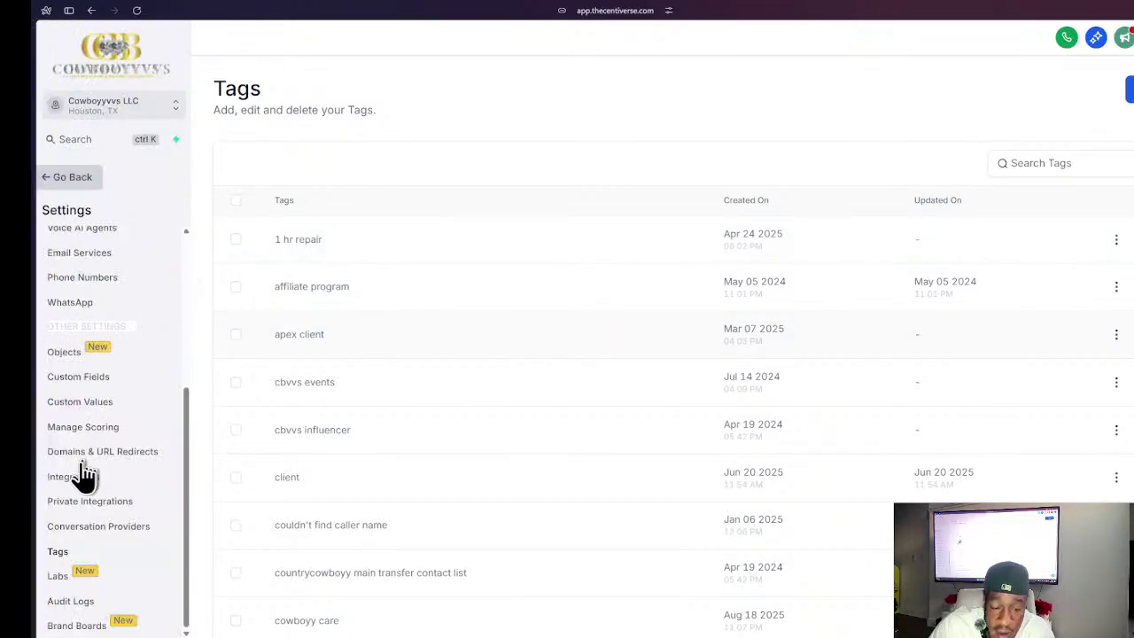
- Open Labs and read the Beta Program introduction and the Timezone Update for Calendar Appointments feature
{"action": "left_click", "coordinate": [58, 576]}
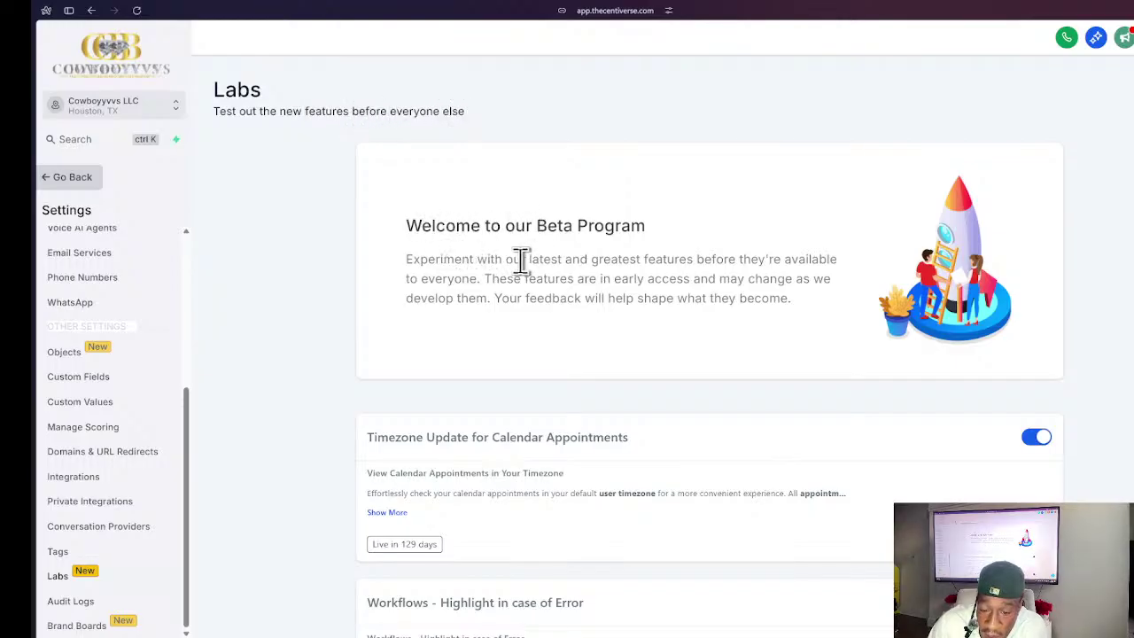
{"action": "scroll", "coordinate": [527, 258], "scroll_direction": "down", "scroll_amount": 1}
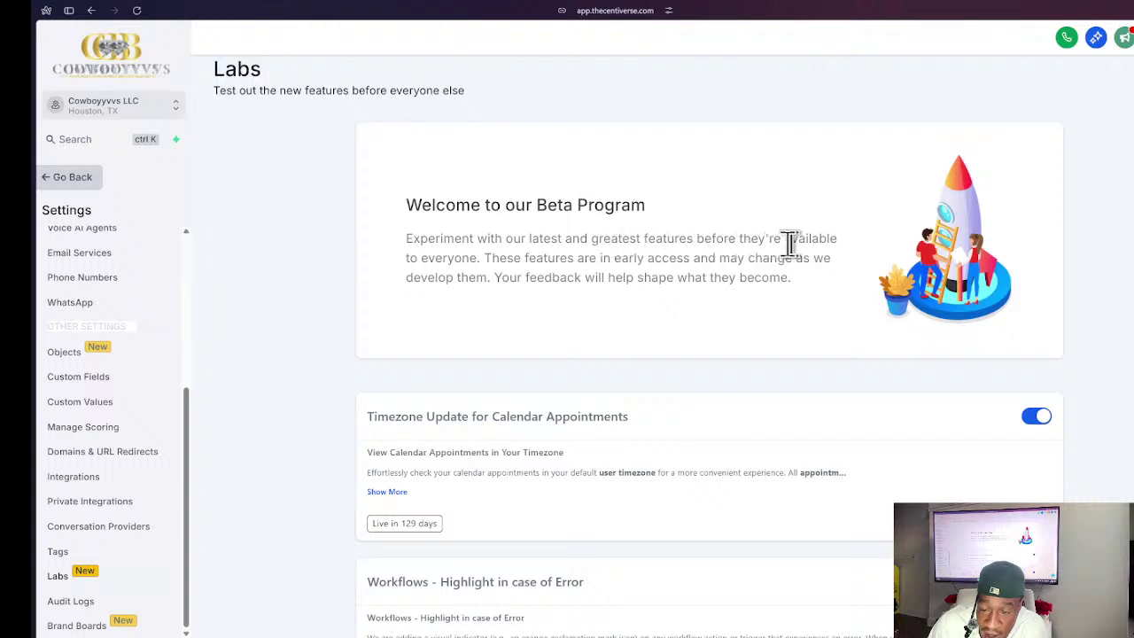
{"action": "scroll", "coordinate": [483, 341], "scroll_direction": "down", "scroll_amount": 3}
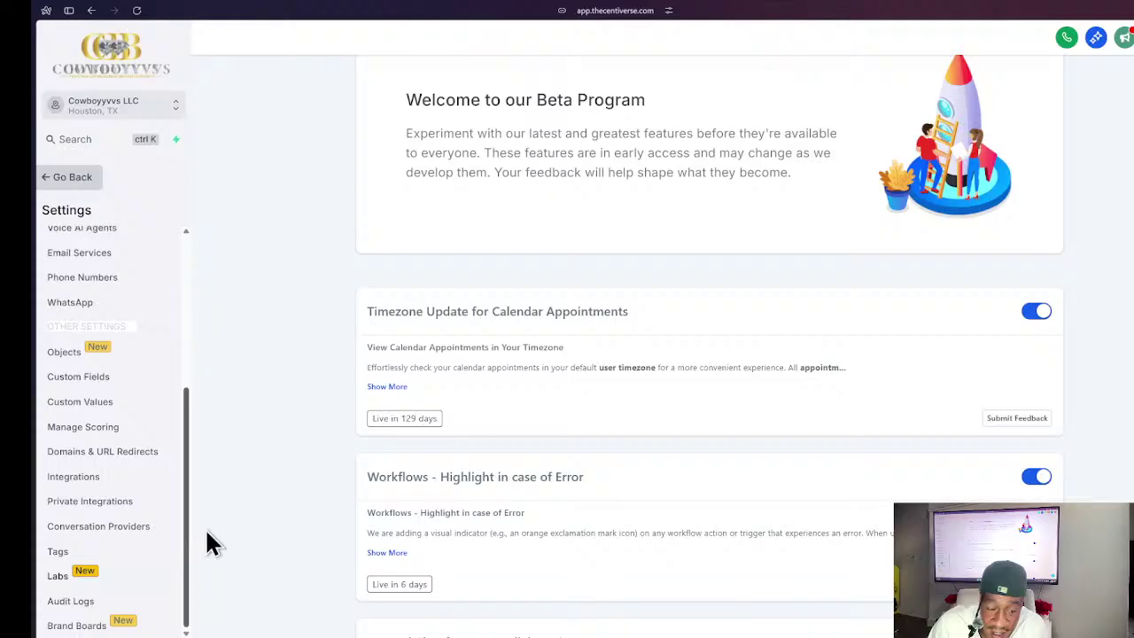
{"action": "scroll", "coordinate": [443, 435], "scroll_direction": "up", "scroll_amount": 1}
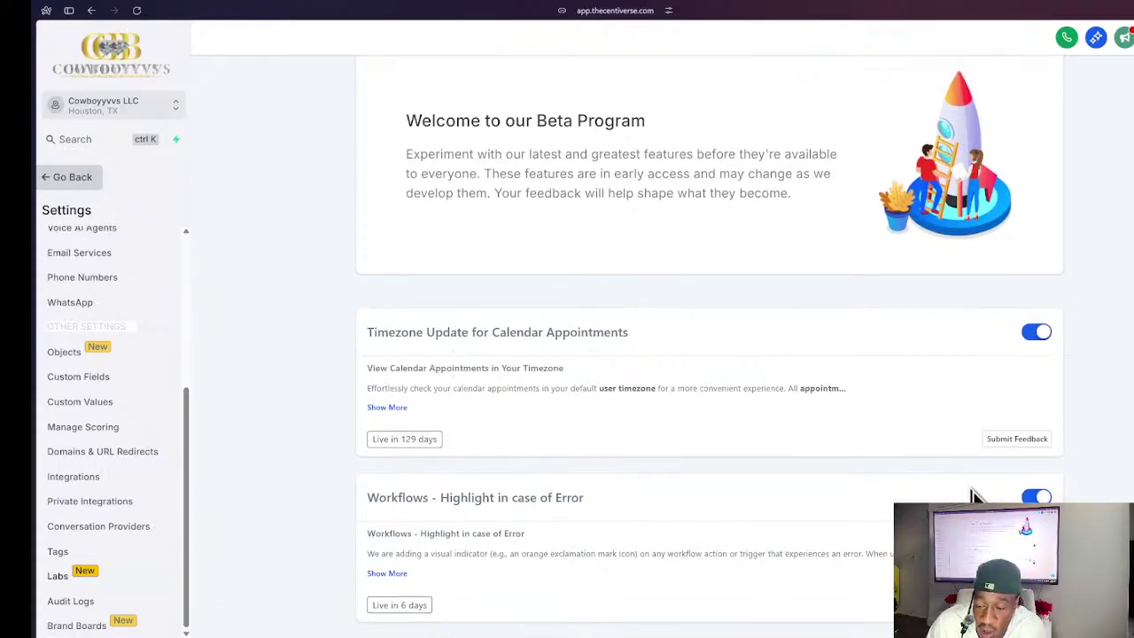
{"action": "scroll", "coordinate": [425, 443], "scroll_direction": "down", "scroll_amount": 2}
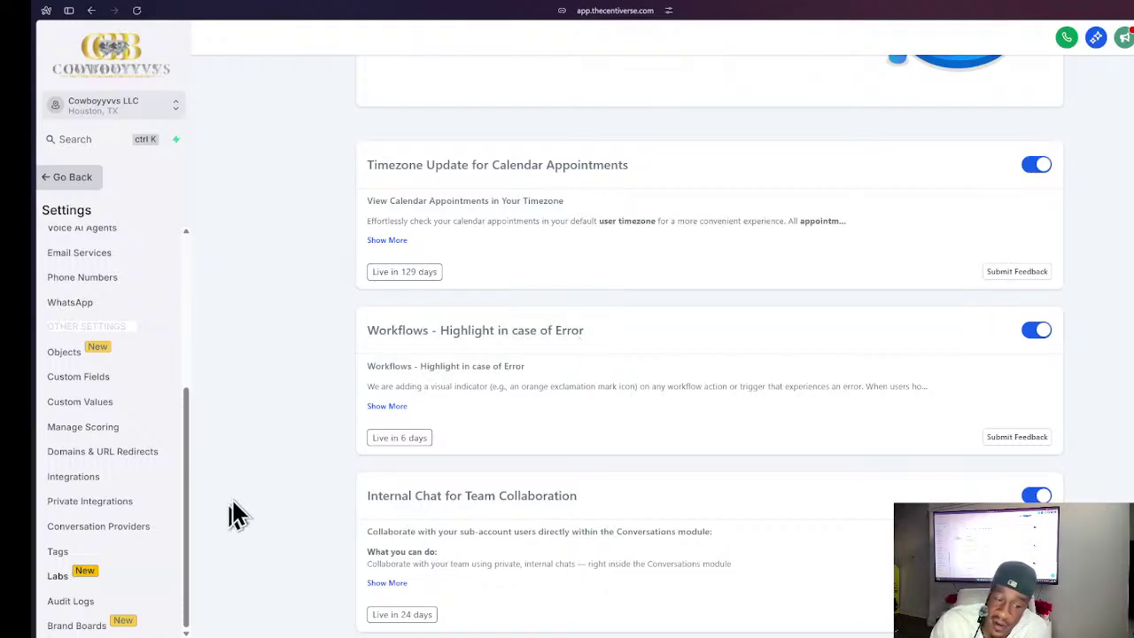
{"action": "scroll", "coordinate": [248, 487], "scroll_direction": "up", "scroll_amount": 1}
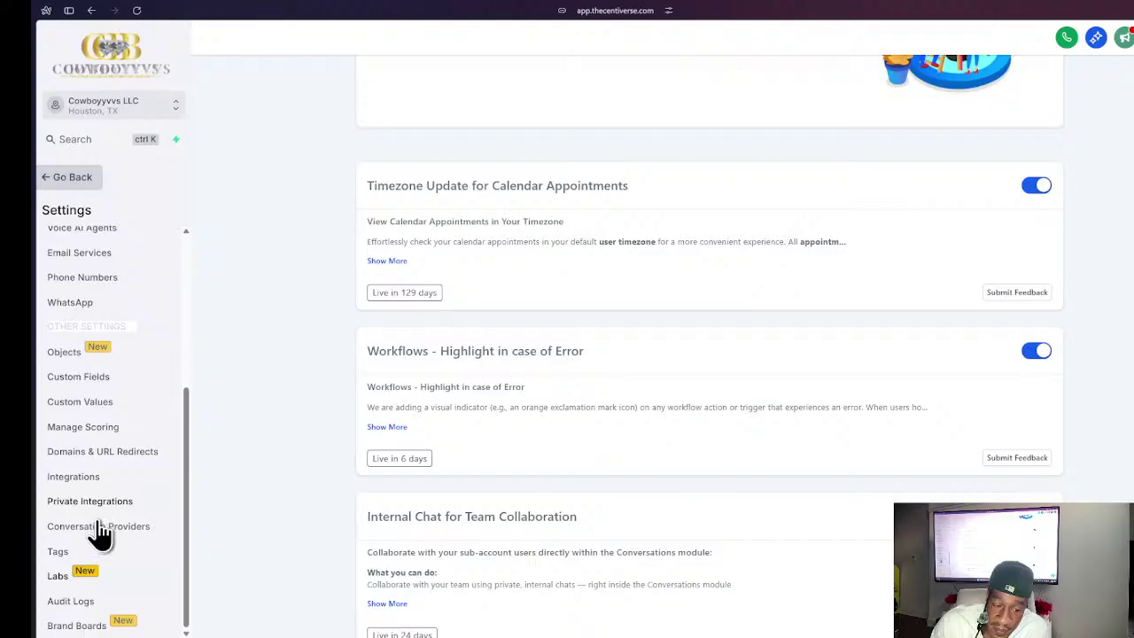
{"action": "scroll", "coordinate": [94, 434], "scroll_direction": "up", "scroll_amount": 1}
{"action": "scroll", "coordinate": [80, 461], "scroll_direction": "down", "scroll_amount": 1}
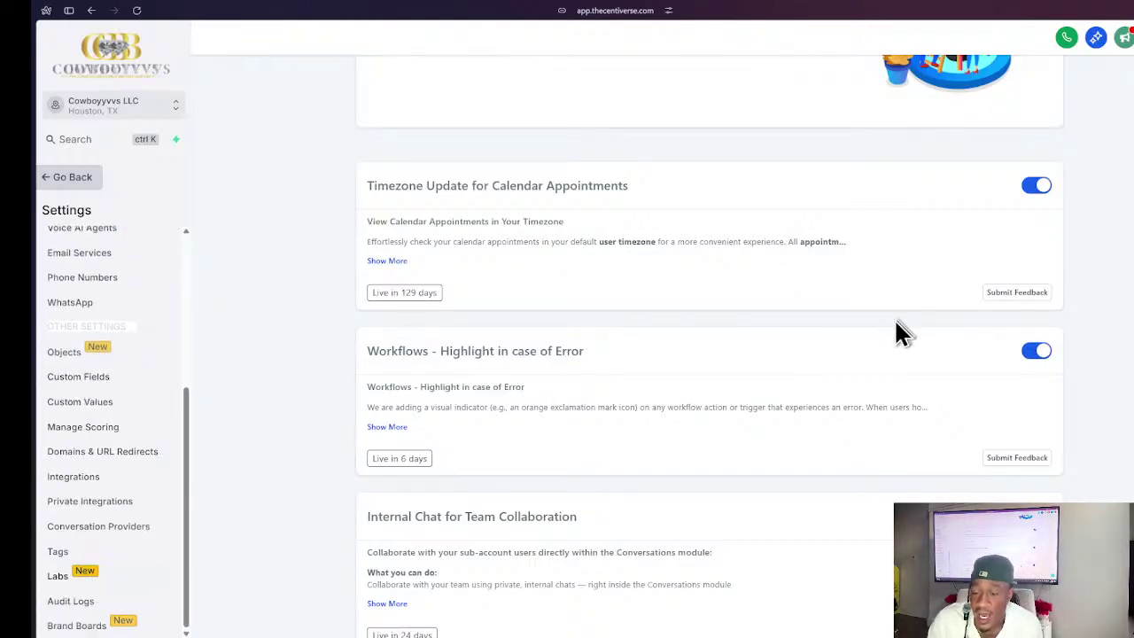
- Look through the Labs features for workflow error highlighting, internal team chat, chat widget performance and email builder autosave
{"action": "scroll", "coordinate": [1060, 190], "scroll_direction": "up", "scroll_amount": 1}
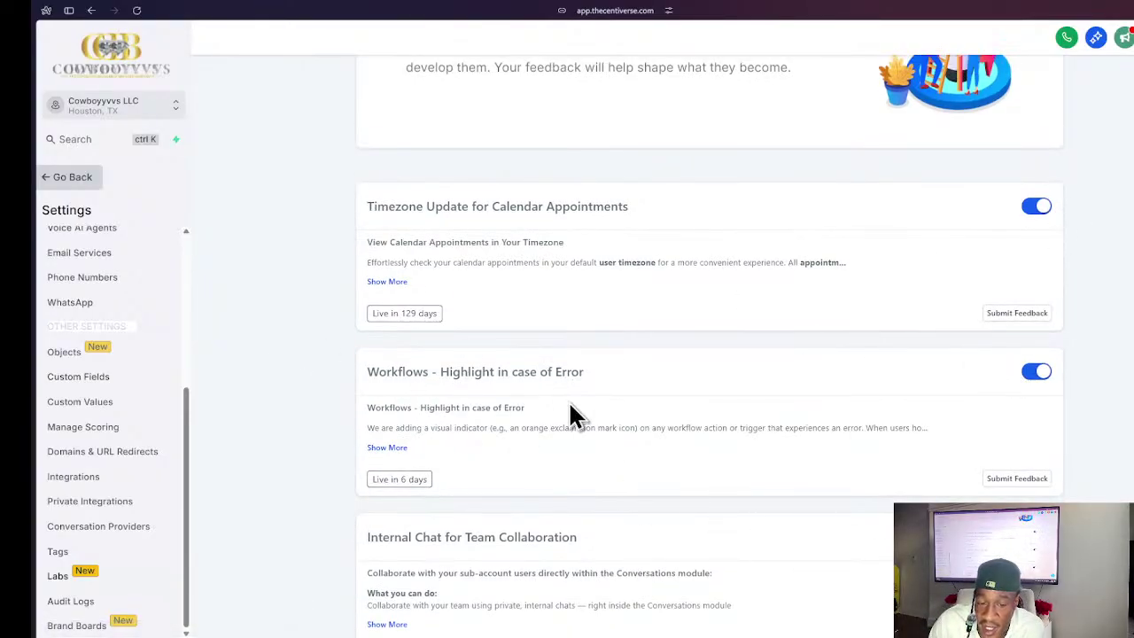
{"action": "scroll", "coordinate": [399, 355], "scroll_direction": "up", "scroll_amount": 1}
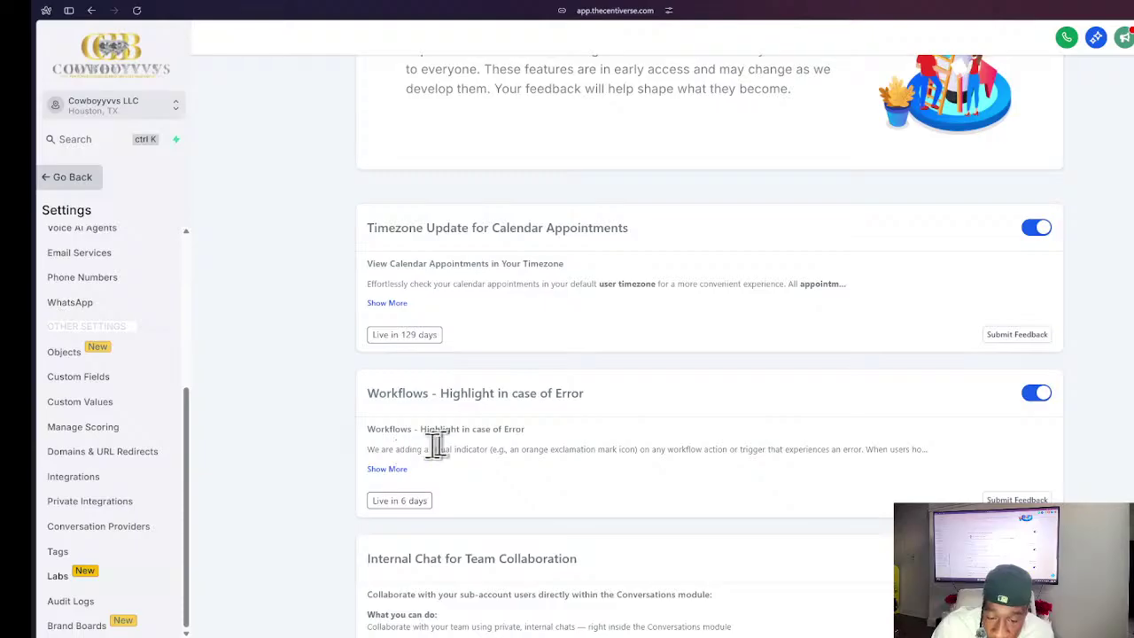
{"action": "scroll", "coordinate": [416, 519], "scroll_direction": "down", "scroll_amount": 3}
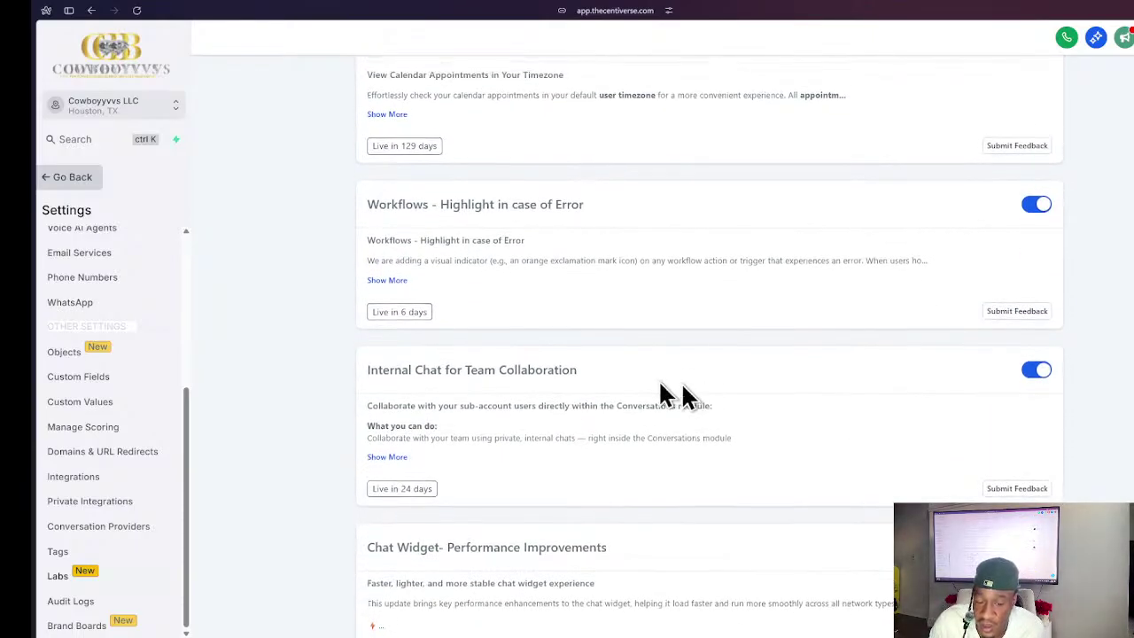
{"action": "scroll", "coordinate": [416, 376], "scroll_direction": "up", "scroll_amount": 1}
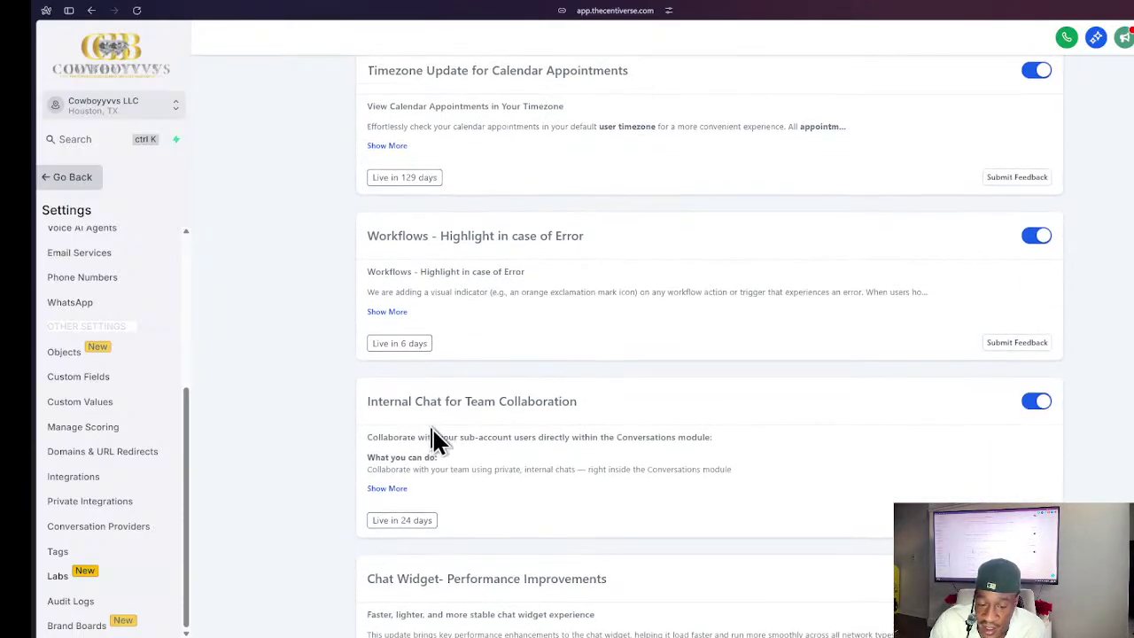
{"action": "scroll", "coordinate": [438, 434], "scroll_direction": "up", "scroll_amount": 1}
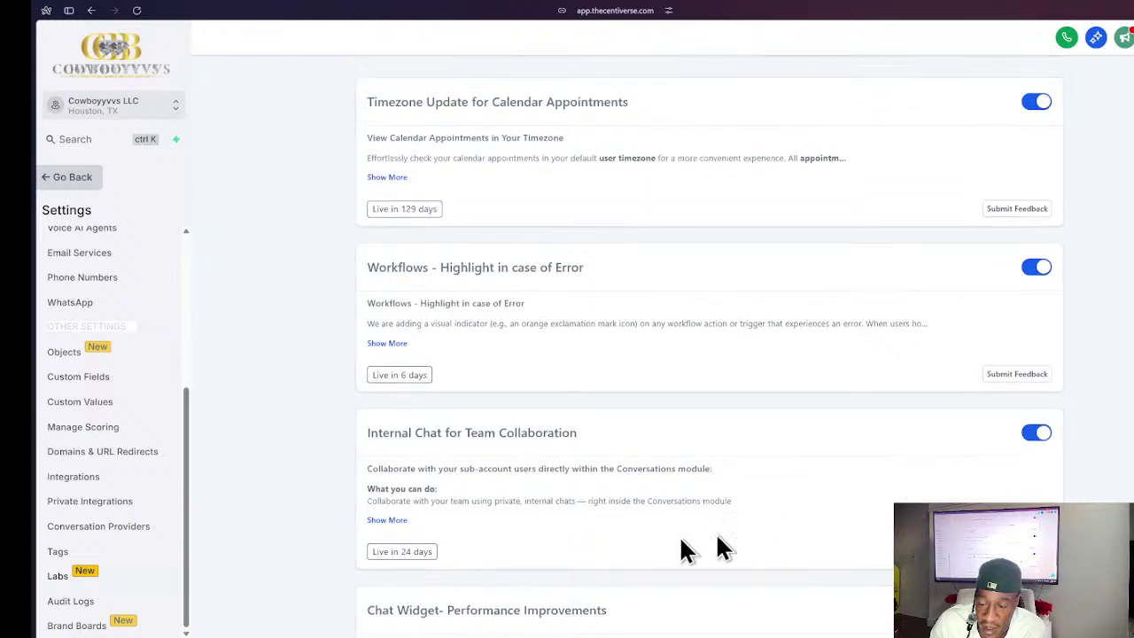
{"action": "scroll", "coordinate": [375, 488], "scroll_direction": "down", "scroll_amount": 4}
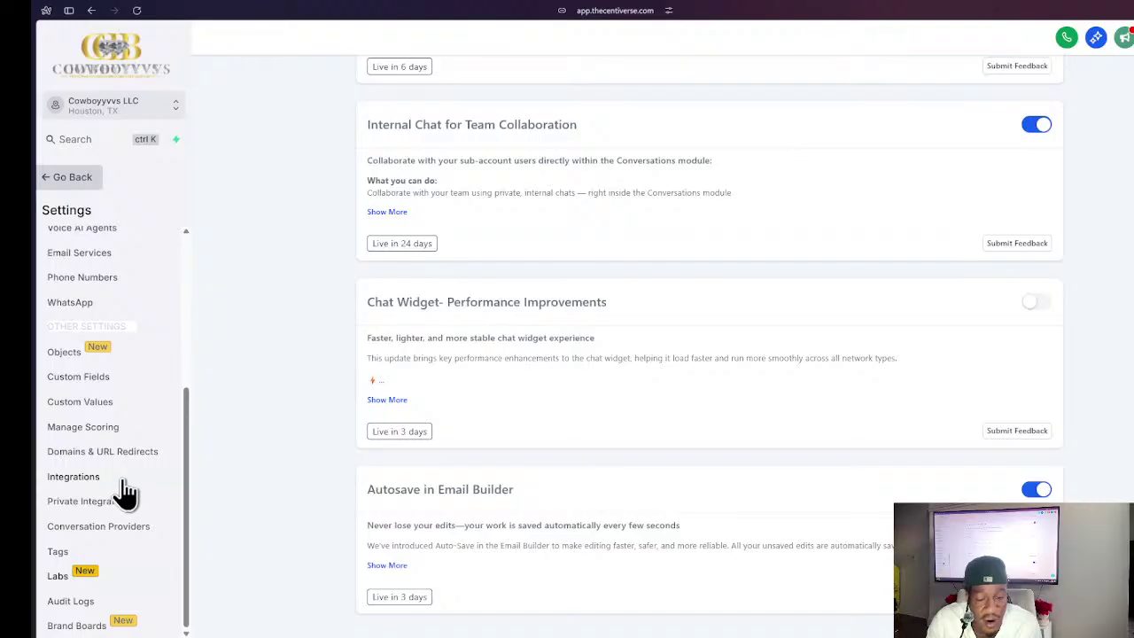
- Open the Audit Logs and review the created, updated and deleted entries from the last 60 days
{"action": "scroll", "coordinate": [64, 598], "scroll_direction": "up", "scroll_amount": 1}
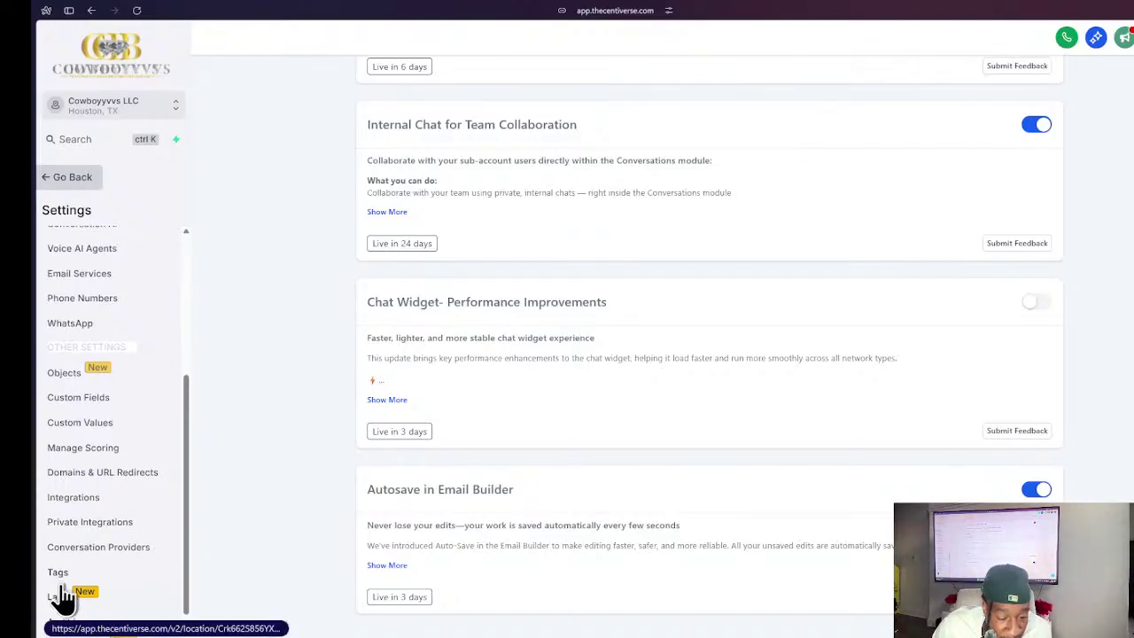
{"action": "scroll", "coordinate": [64, 600], "scroll_direction": "down", "scroll_amount": 1}
{"action": "left_click", "coordinate": [69, 604]}
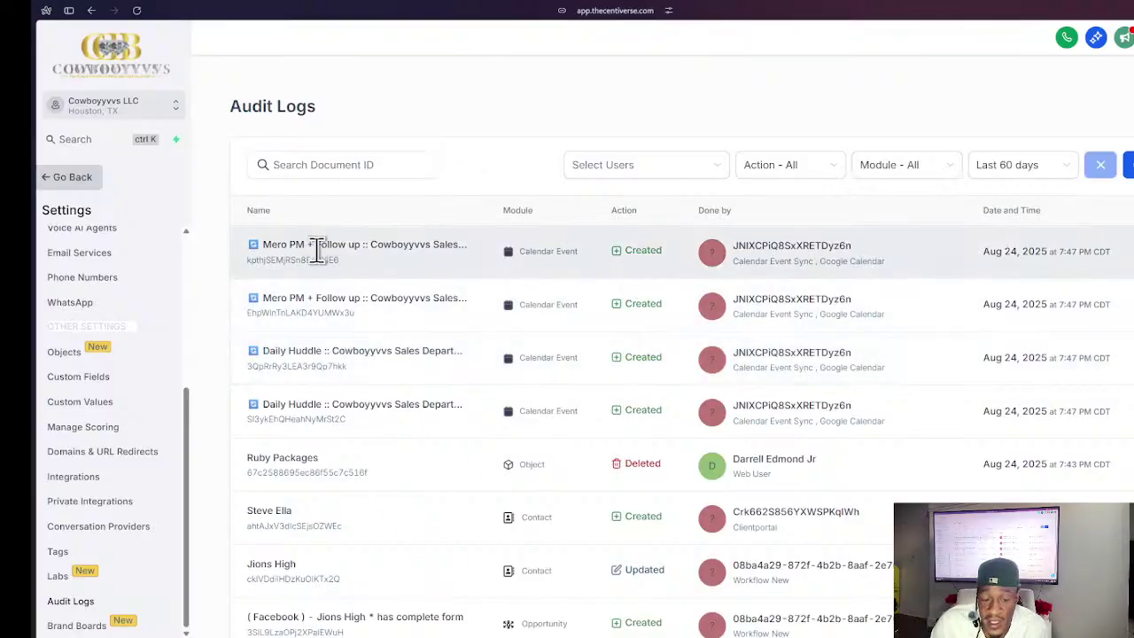
{"action": "scroll", "coordinate": [323, 353], "scroll_direction": "down", "scroll_amount": 1}
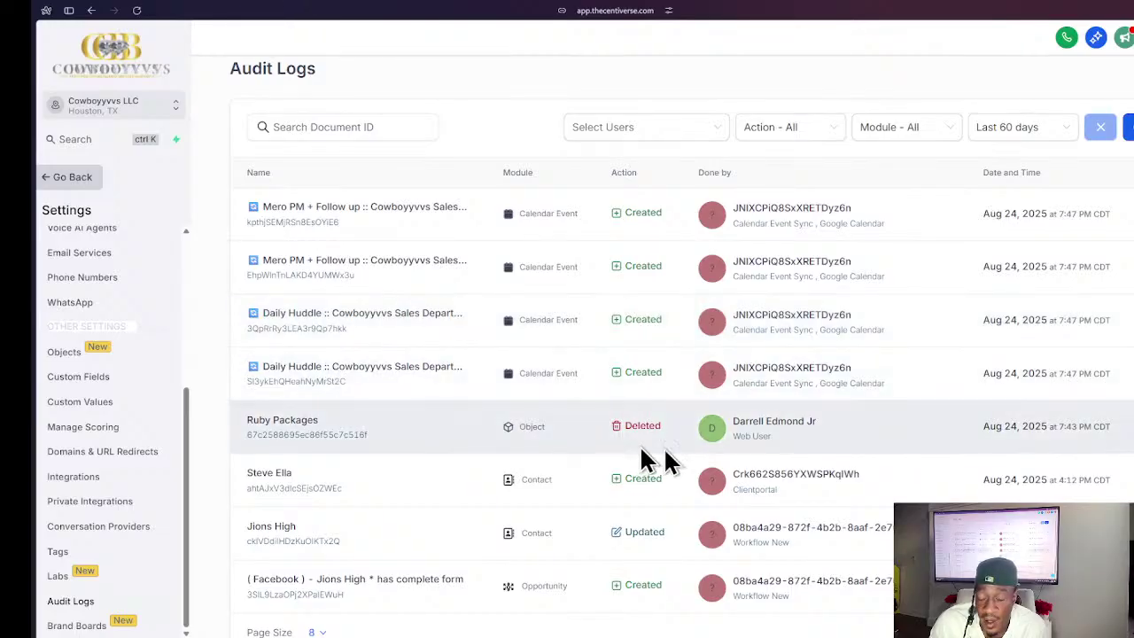
{"action": "scroll", "coordinate": [479, 382], "scroll_direction": "down", "scroll_amount": 1}
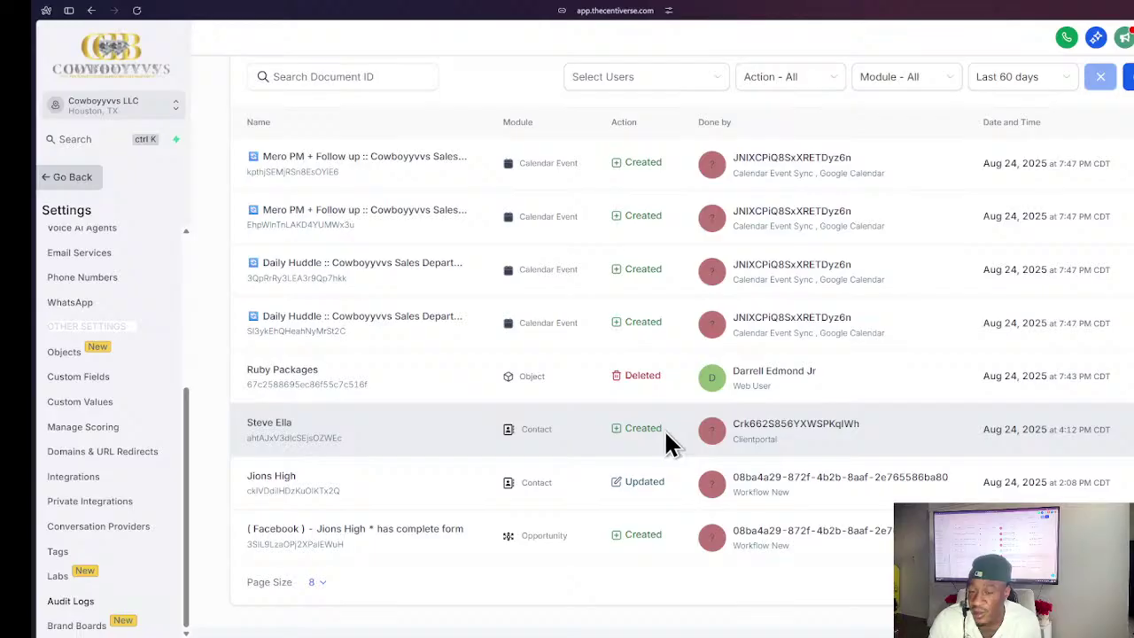
{"action": "scroll", "coordinate": [575, 221], "scroll_direction": "up", "scroll_amount": 1}
{"action": "scroll", "coordinate": [469, 341], "scroll_direction": "down", "scroll_amount": 1}
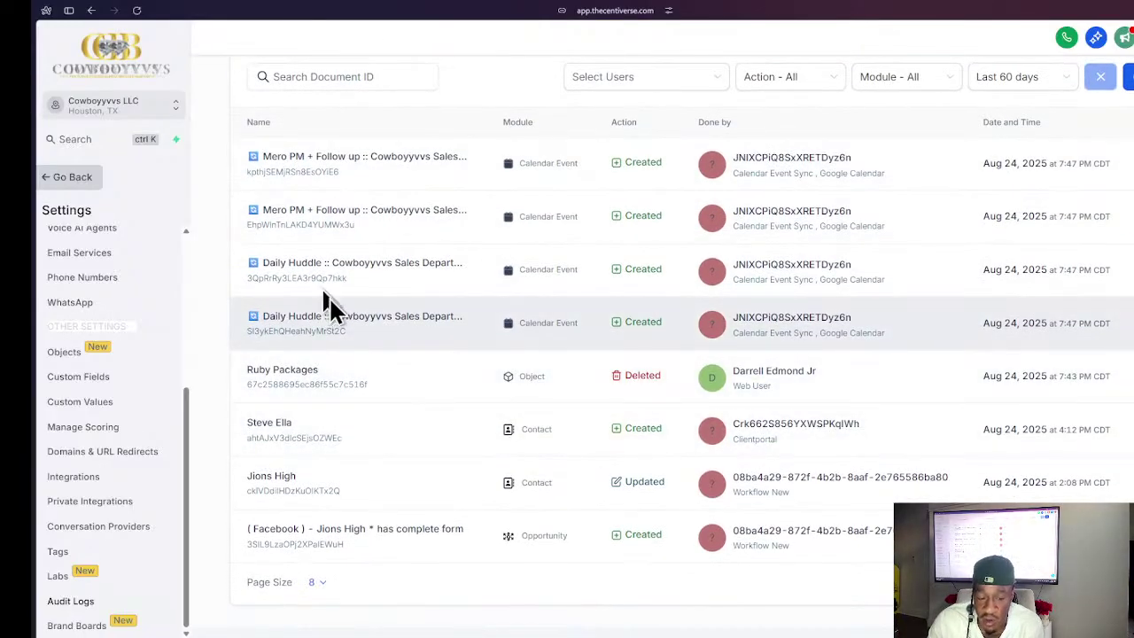
{"action": "scroll", "coordinate": [566, 376], "scroll_direction": "up", "scroll_amount": 2}
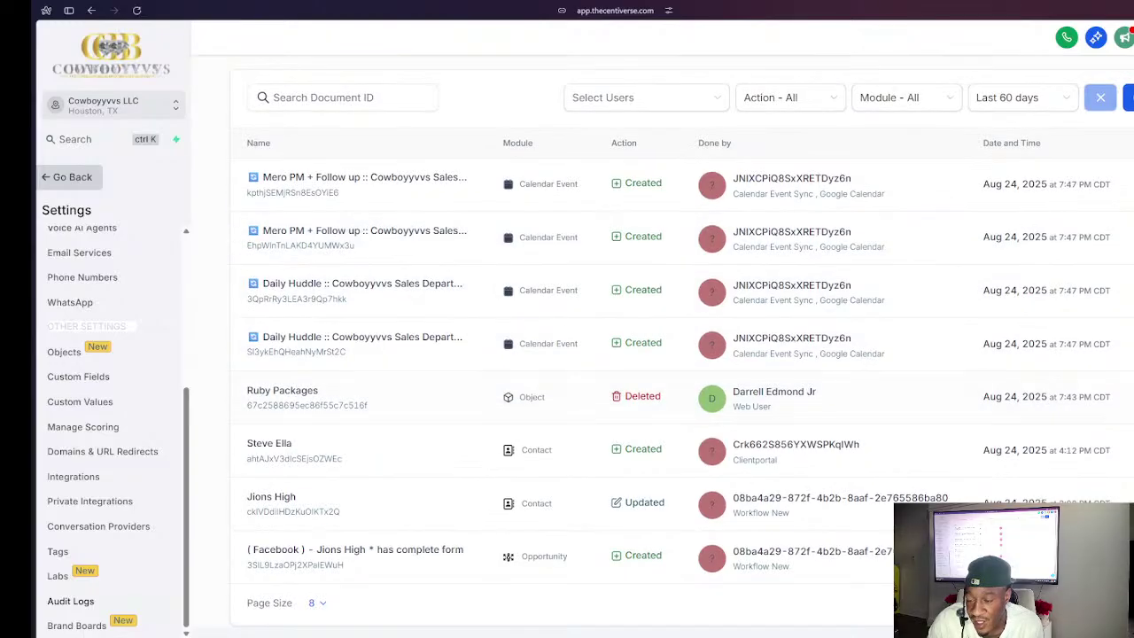
{"action": "scroll", "coordinate": [581, 431], "scroll_direction": "up", "scroll_amount": 1}
{"action": "scroll", "coordinate": [1018, 221], "scroll_direction": "up", "scroll_amount": 3}
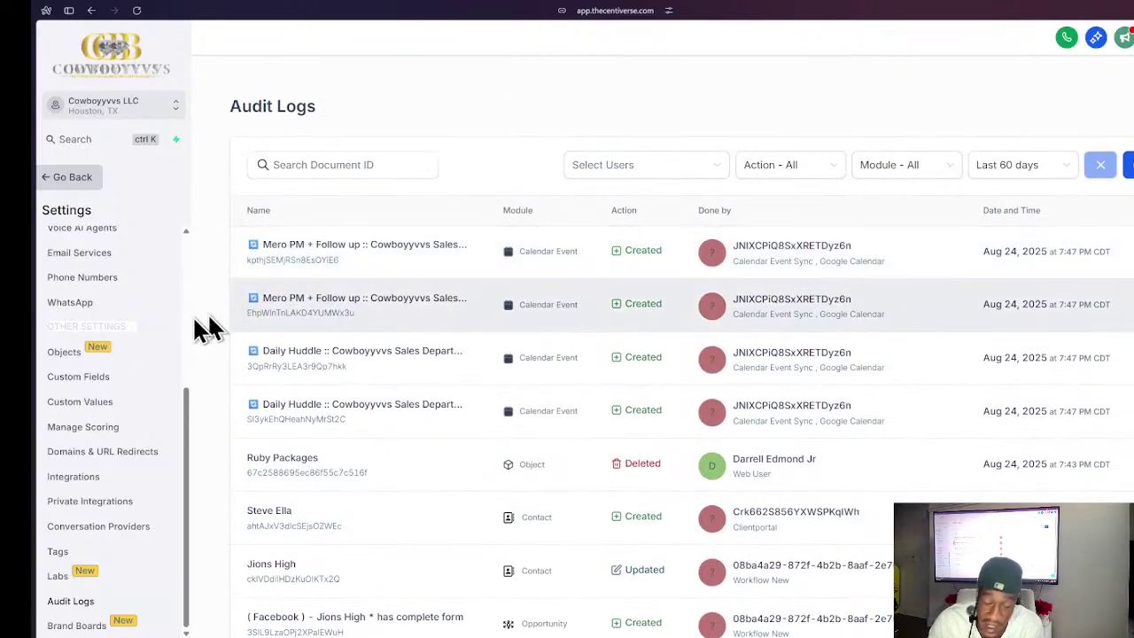
- Check who performed the logged actions in the Audit Logs, and open the Brand Boards page
{"action": "scroll", "coordinate": [301, 443], "scroll_direction": "down", "scroll_amount": 1}
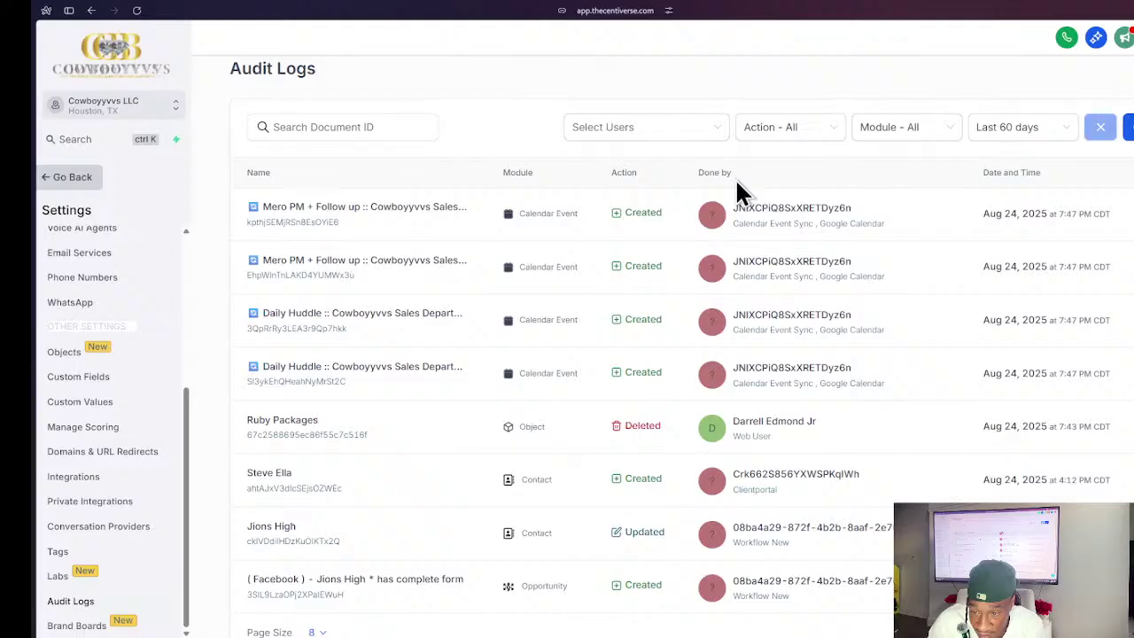
{"action": "scroll", "coordinate": [797, 367], "scroll_direction": "down", "scroll_amount": 1}
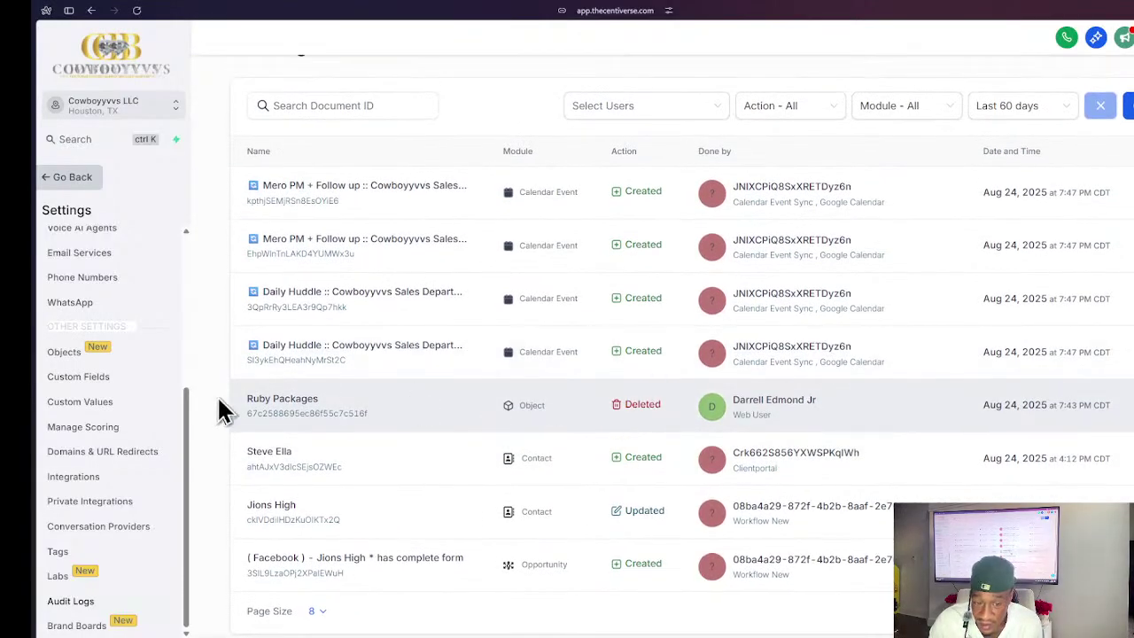
{"action": "scroll", "coordinate": [266, 405], "scroll_direction": "up", "scroll_amount": 1}
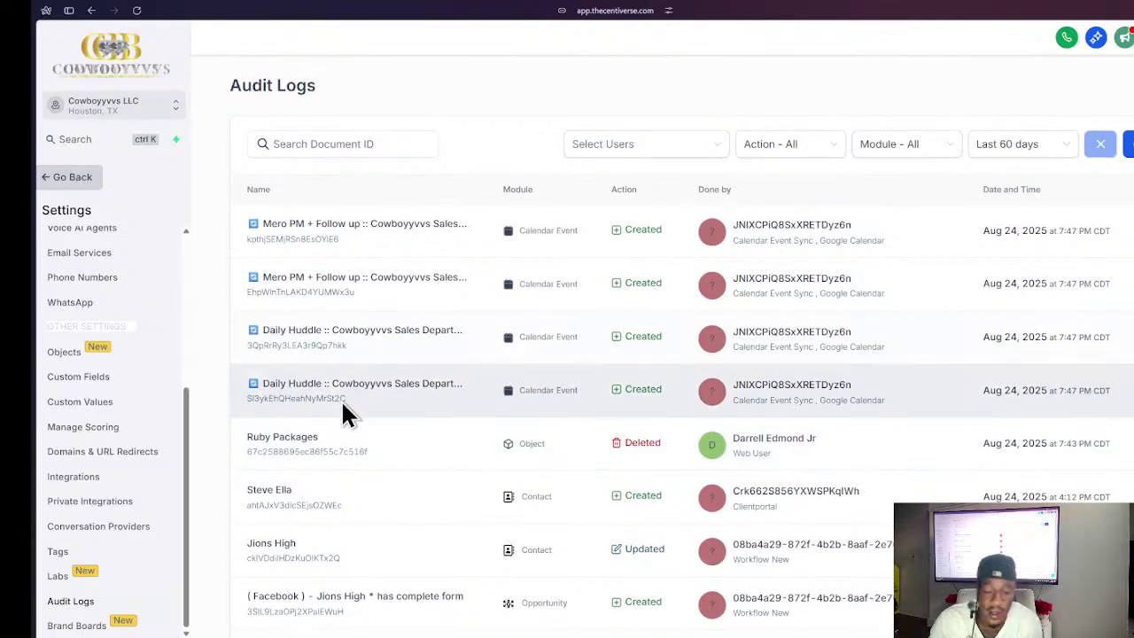
{"action": "scroll", "coordinate": [389, 381], "scroll_direction": "down", "scroll_amount": 1}
{"action": "scroll", "coordinate": [572, 429], "scroll_direction": "down", "scroll_amount": 1}
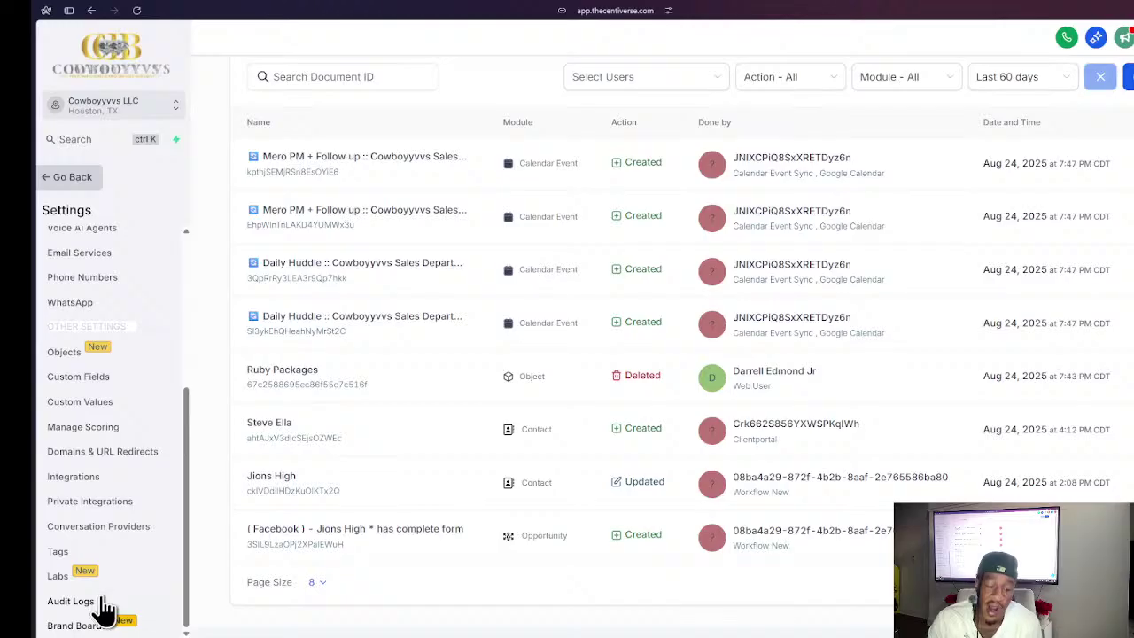
{"action": "left_click", "coordinate": [99, 622]}
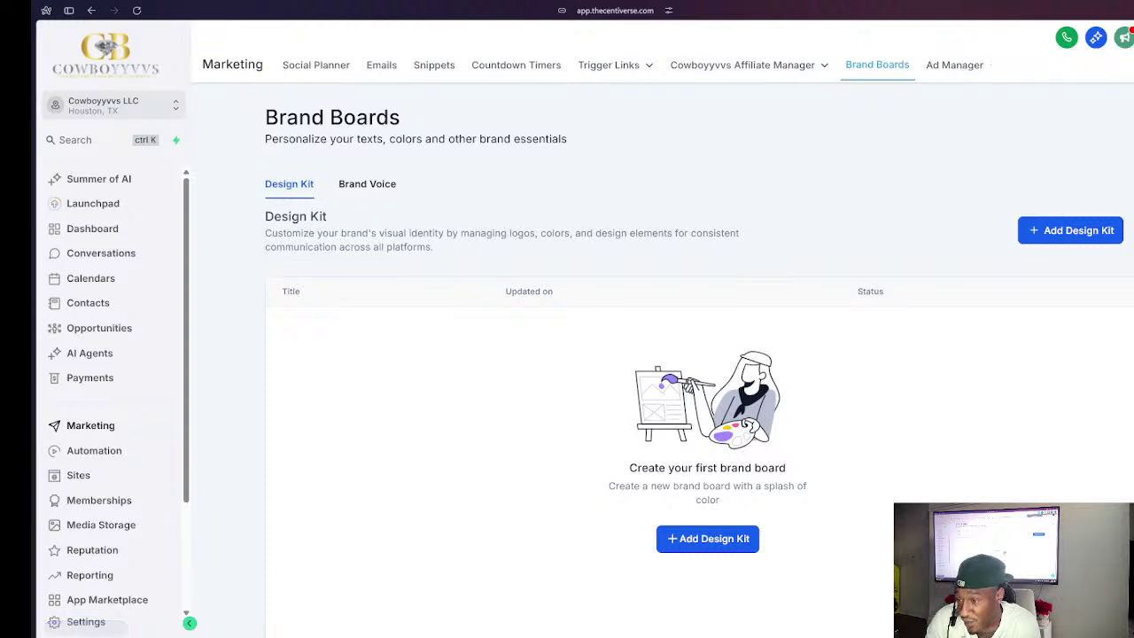
- Check the account options and main navigation, and reopen the Brand Boards page through the sub-account settings
{"action": "left_click", "coordinate": [1133, 37]}
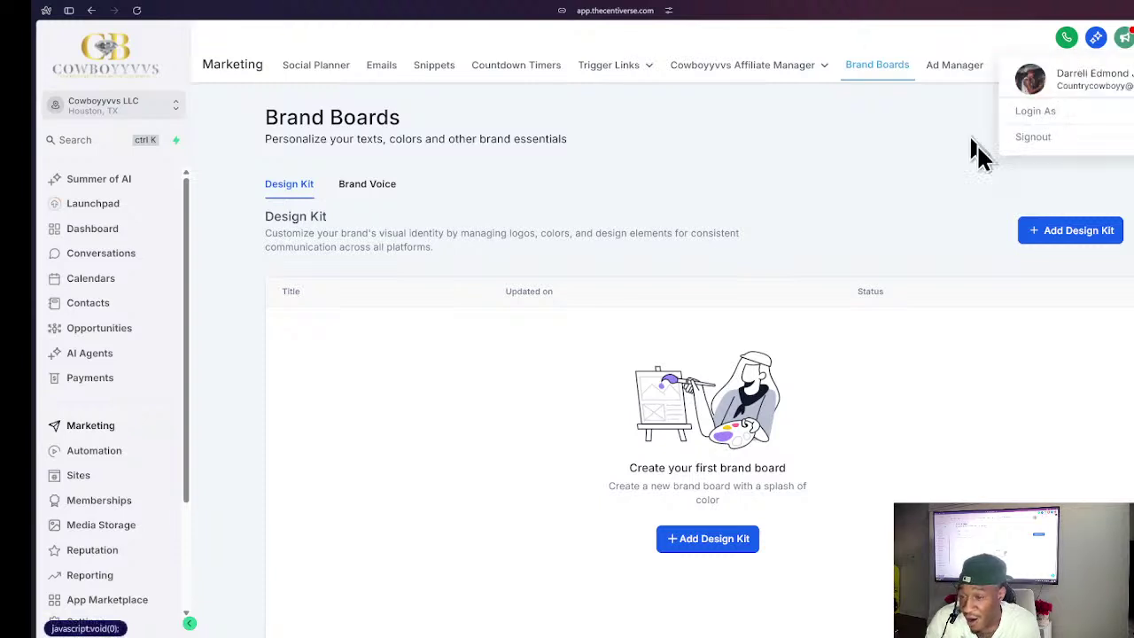
{"action": "scroll", "coordinate": [133, 425], "scroll_direction": "down", "scroll_amount": 3}
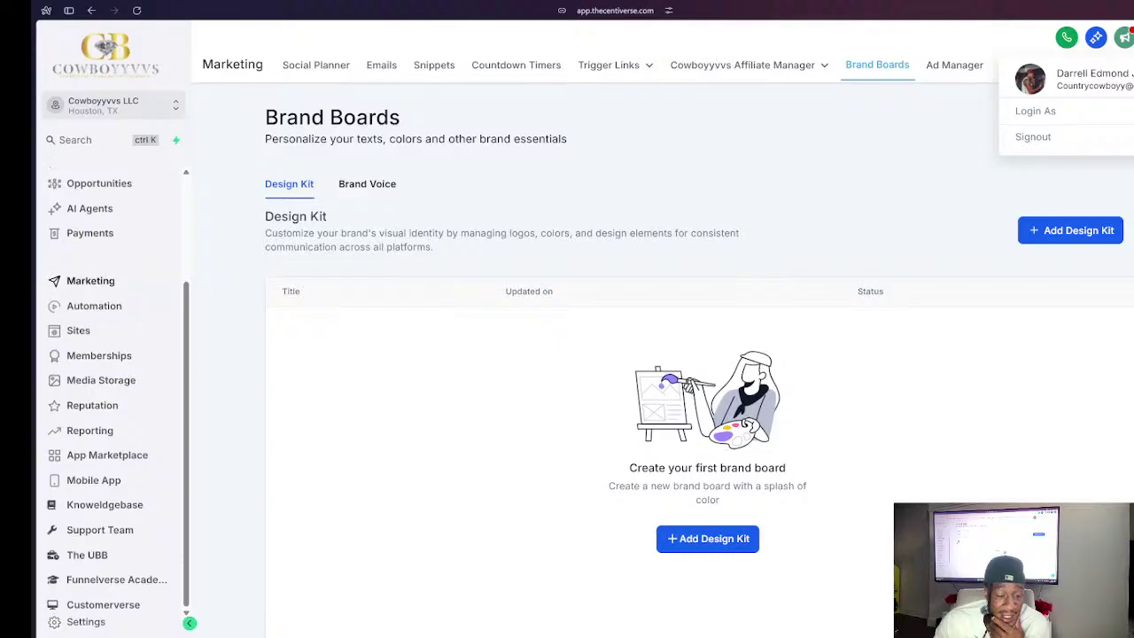
{"action": "scroll", "coordinate": [111, 609], "scroll_direction": "up", "scroll_amount": 1}
{"action": "scroll", "coordinate": [123, 588], "scroll_direction": "down", "scroll_amount": 1}
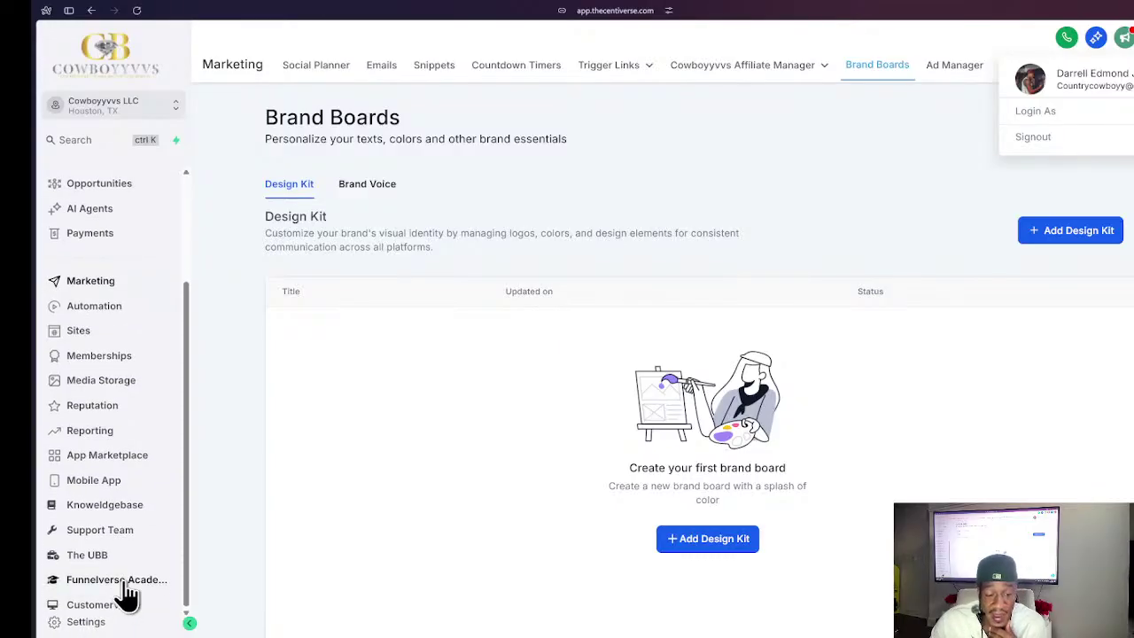
{"action": "left_click", "coordinate": [98, 621]}
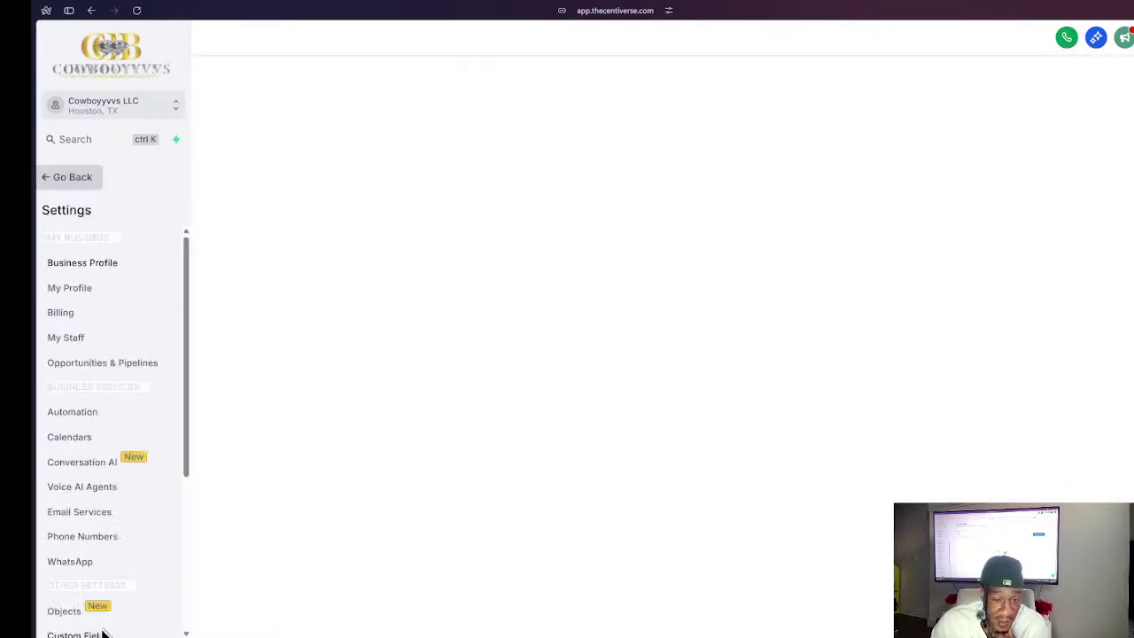
{"action": "scroll", "coordinate": [128, 531], "scroll_direction": "down", "scroll_amount": 5}
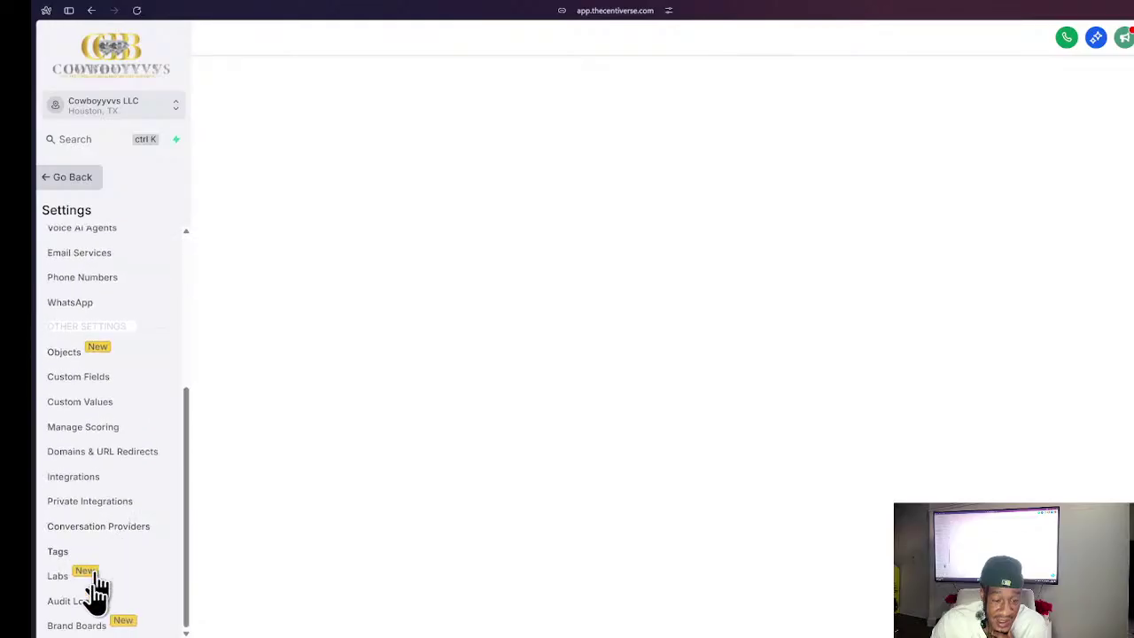
{"action": "left_click", "coordinate": [88, 629]}
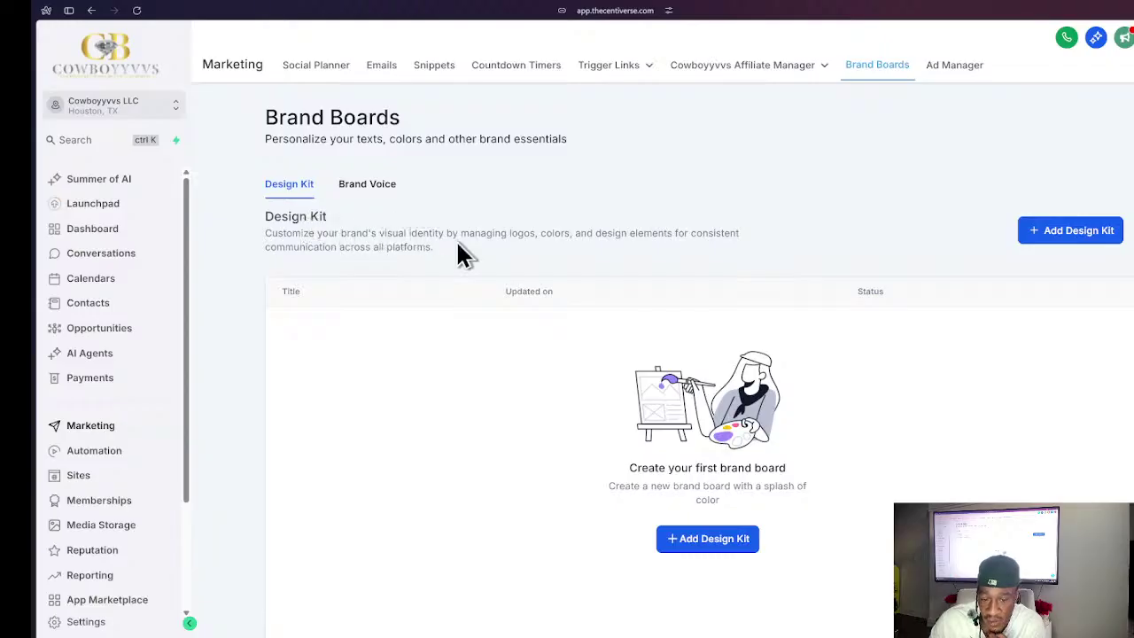
- Open the Brand Voice section of Brand Boards and look through it and the main navigation entries
{"action": "left_click", "coordinate": [364, 190]}
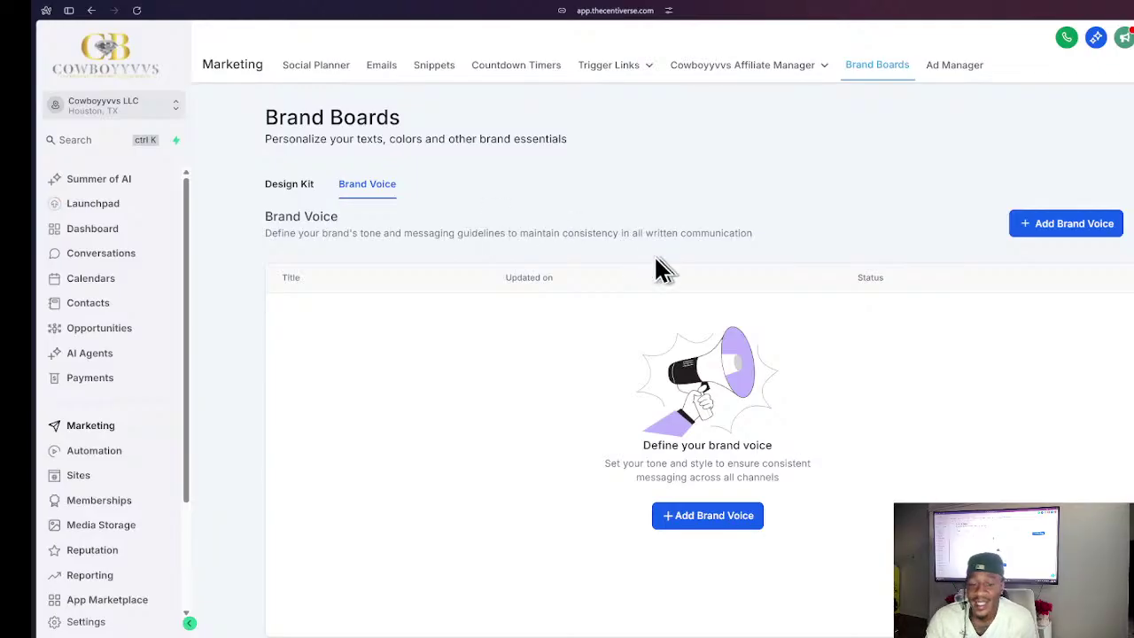
{"action": "scroll", "coordinate": [658, 265], "scroll_direction": "down", "scroll_amount": 1}
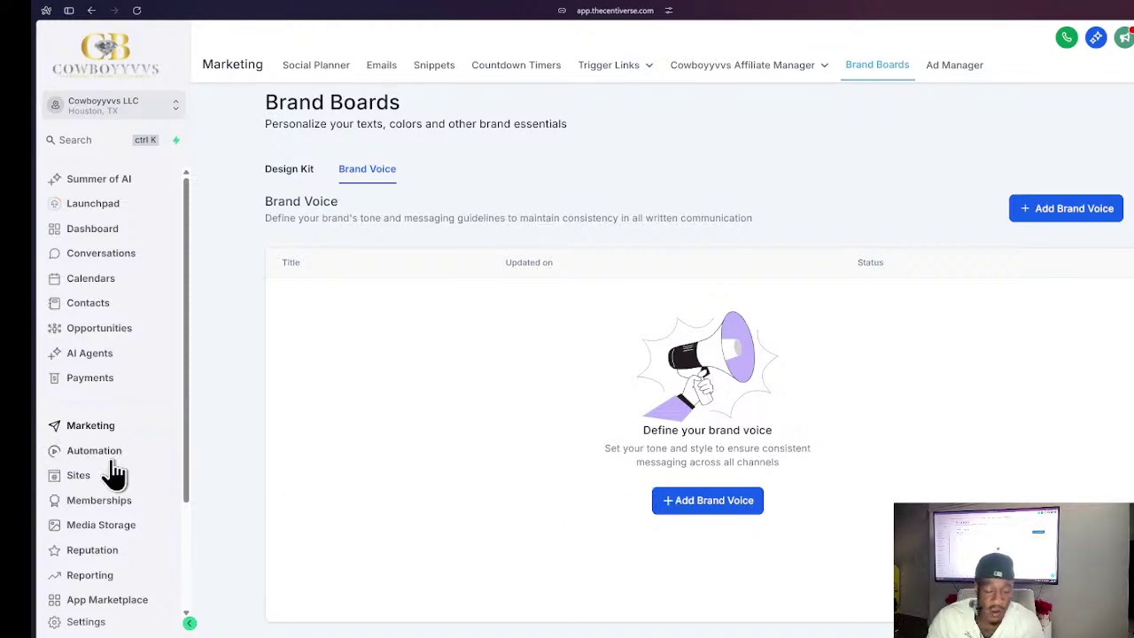
{"action": "scroll", "coordinate": [109, 473], "scroll_direction": "down", "scroll_amount": 3}
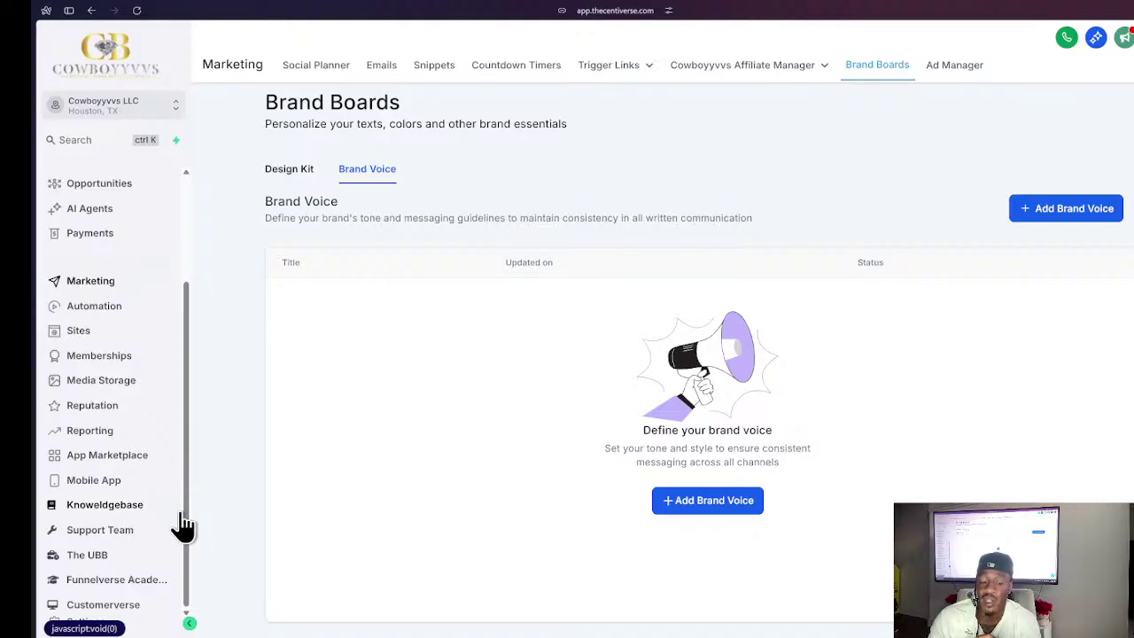
{"action": "scroll", "coordinate": [181, 525], "scroll_direction": "up", "scroll_amount": 5}
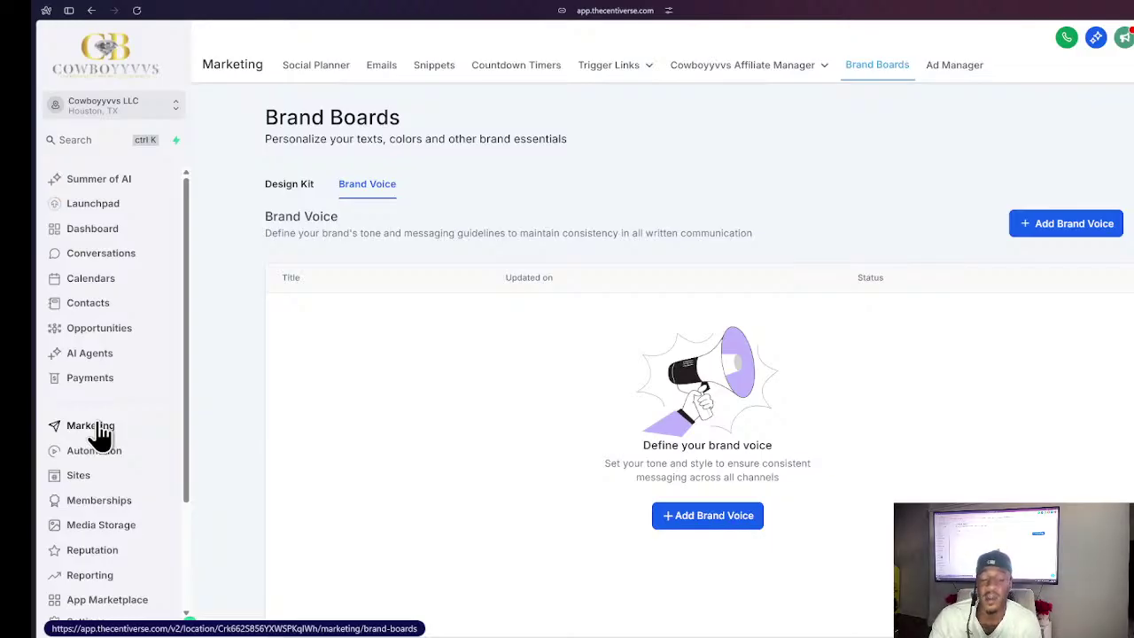
- Open the Social Planner in calendar view and review the published and scheduled posts for August 2025
{"action": "left_click", "coordinate": [329, 72]}
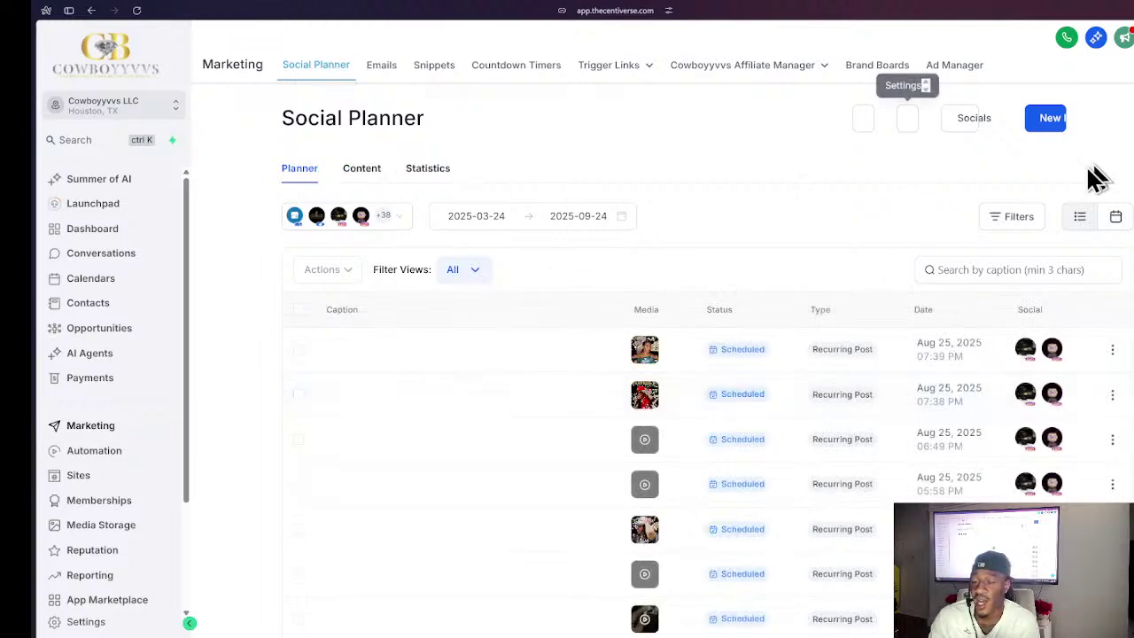
{"action": "left_click", "coordinate": [1114, 218]}
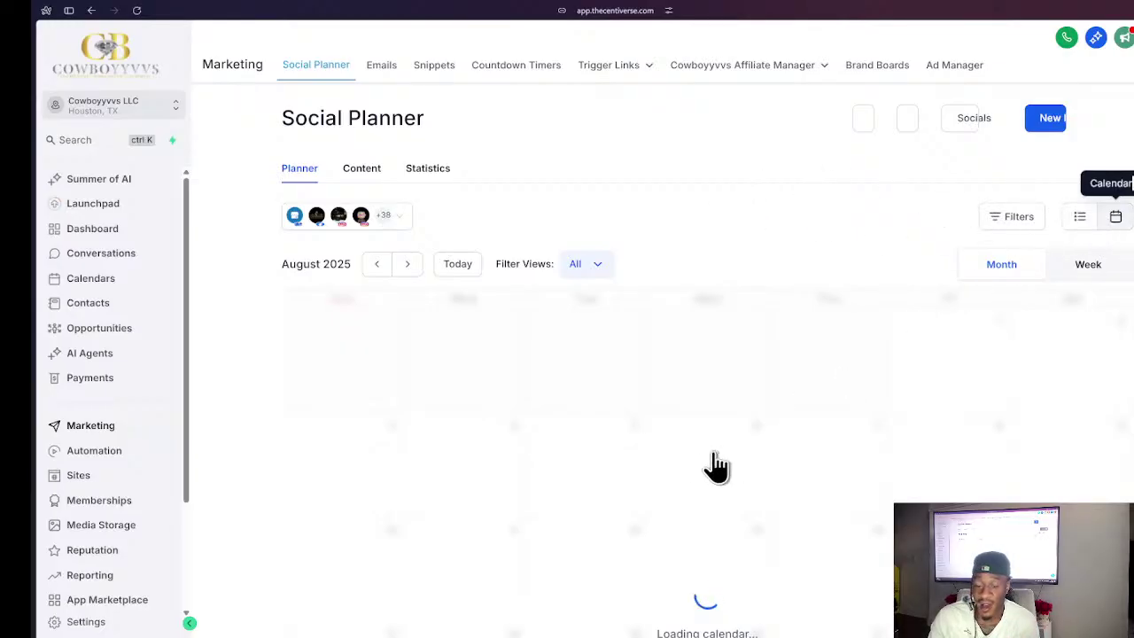
{"action": "scroll", "coordinate": [709, 469], "scroll_direction": "down", "scroll_amount": 3}
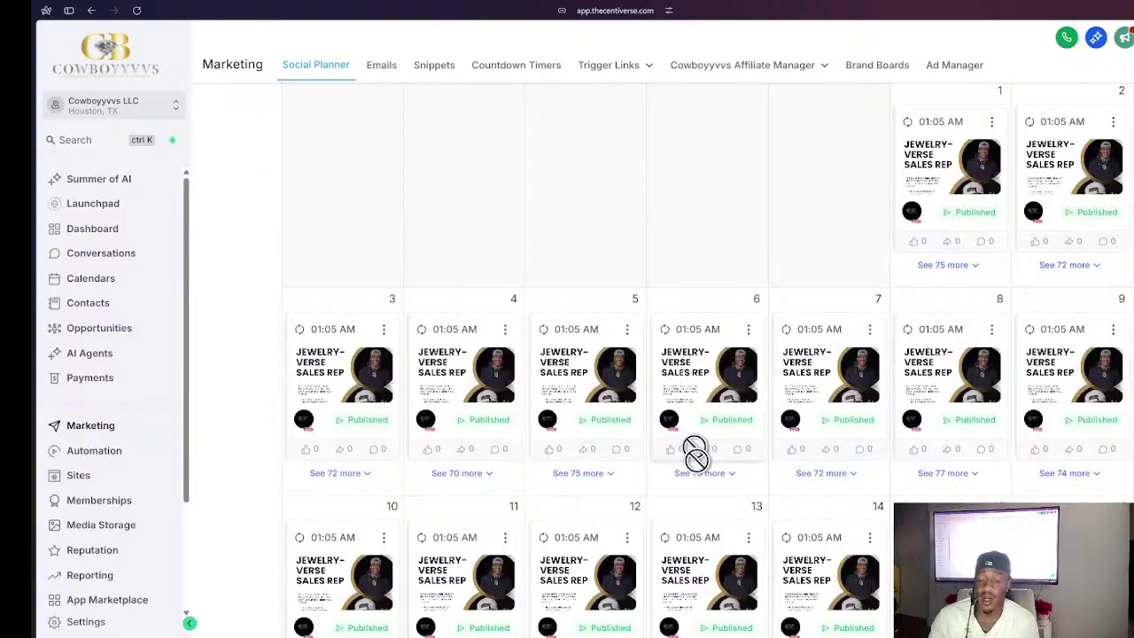
{"action": "scroll", "coordinate": [744, 394], "scroll_direction": "up", "scroll_amount": 2}
{"action": "scroll", "coordinate": [942, 302], "scroll_direction": "up", "scroll_amount": 1}
{"action": "scroll", "coordinate": [941, 327], "scroll_direction": "down", "scroll_amount": 4}
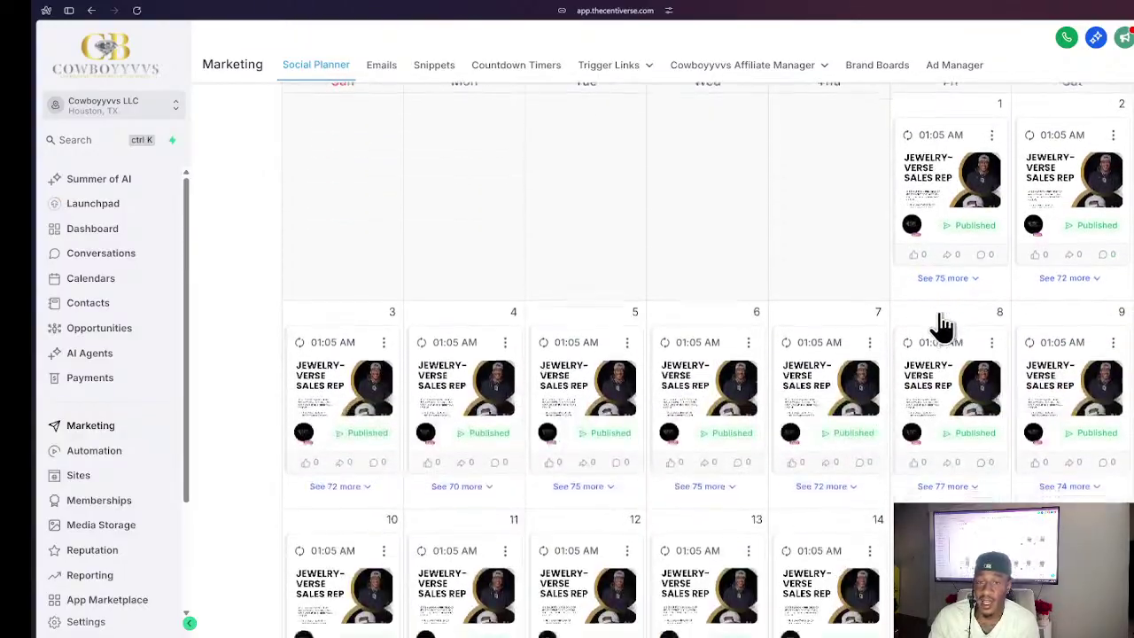
{"action": "scroll", "coordinate": [940, 328], "scroll_direction": "down", "scroll_amount": 6}
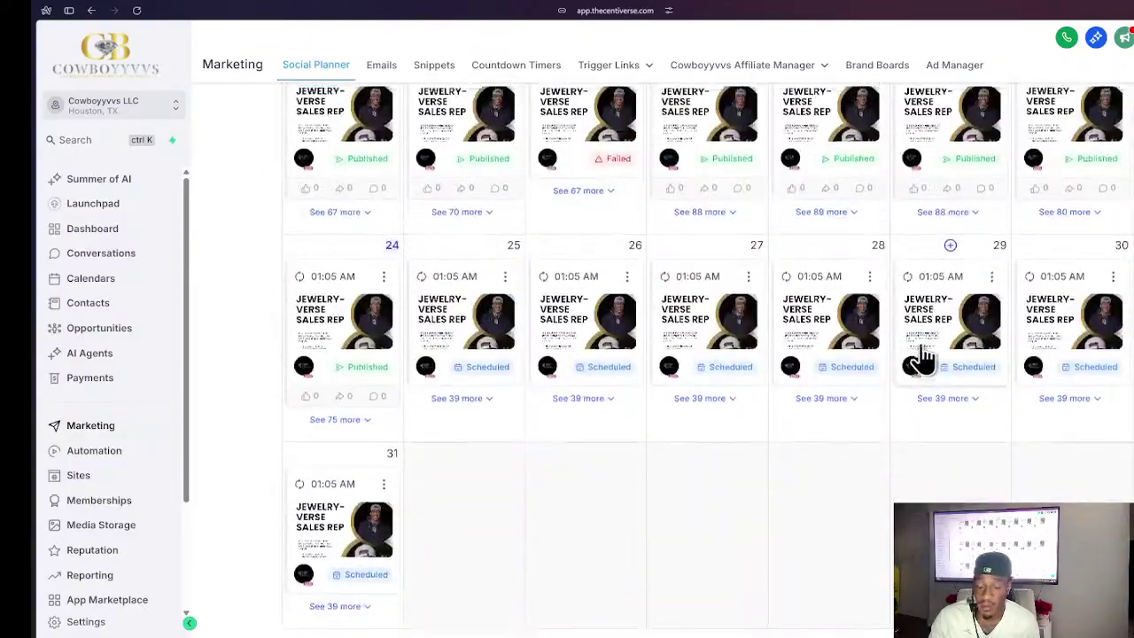
{"action": "scroll", "coordinate": [917, 353], "scroll_direction": "up", "scroll_amount": 10}
{"action": "scroll", "coordinate": [993, 313], "scroll_direction": "up", "scroll_amount": 2}
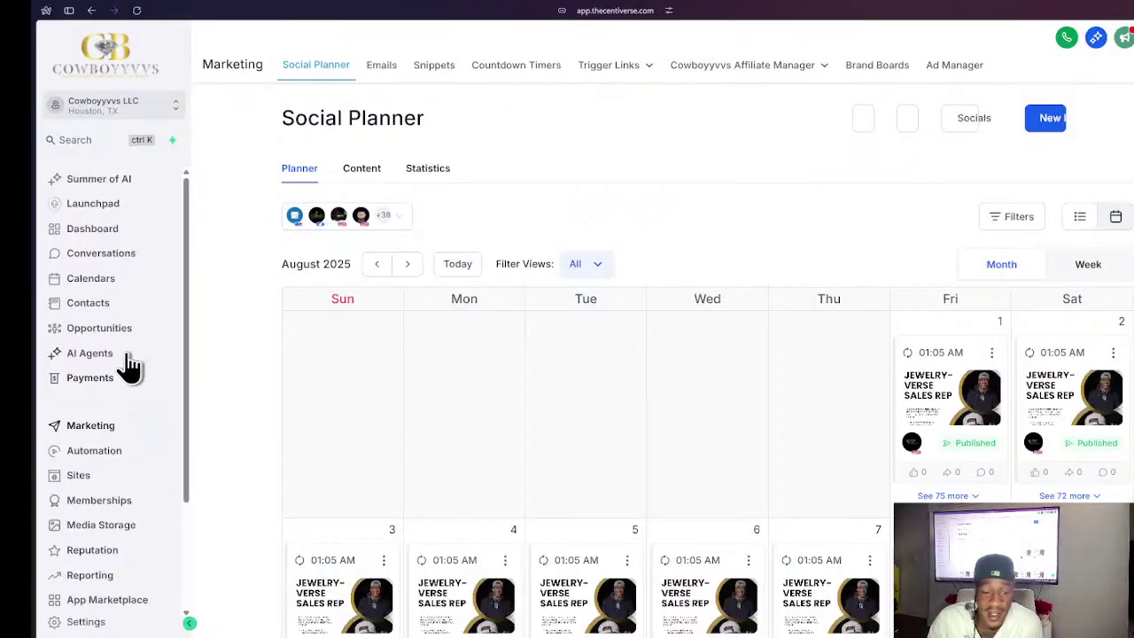
{"action": "scroll", "coordinate": [124, 368], "scroll_direction": "down", "scroll_amount": 2}
{"action": "scroll", "coordinate": [124, 506], "scroll_direction": "up", "scroll_amount": 1}
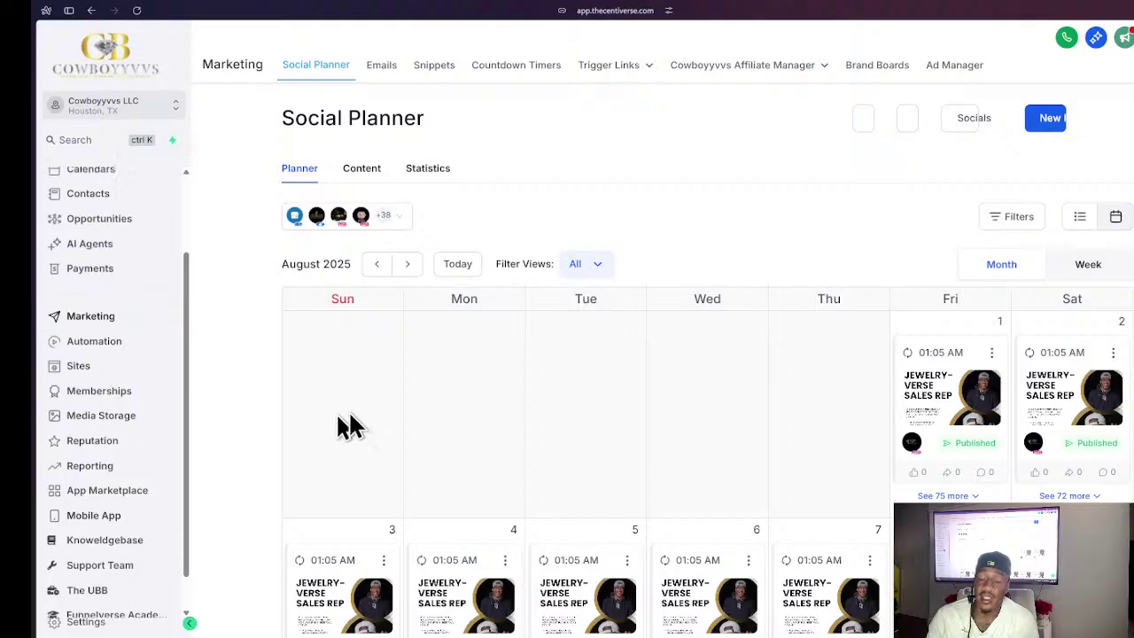